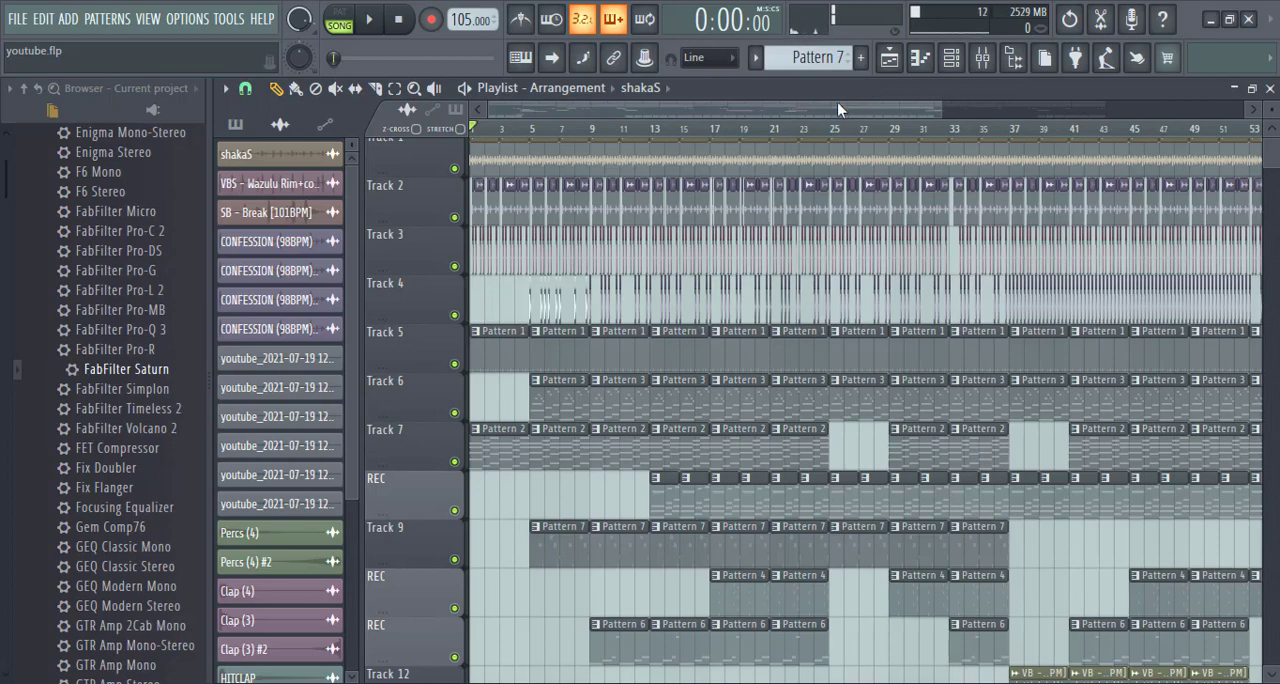
# - Play the song from the beginning and look over the mixer inserts while it runs
pyautogui.scroll(3, 776, 131)
pyautogui.moveTo(765, 106); pyautogui.dragTo(656, 121)
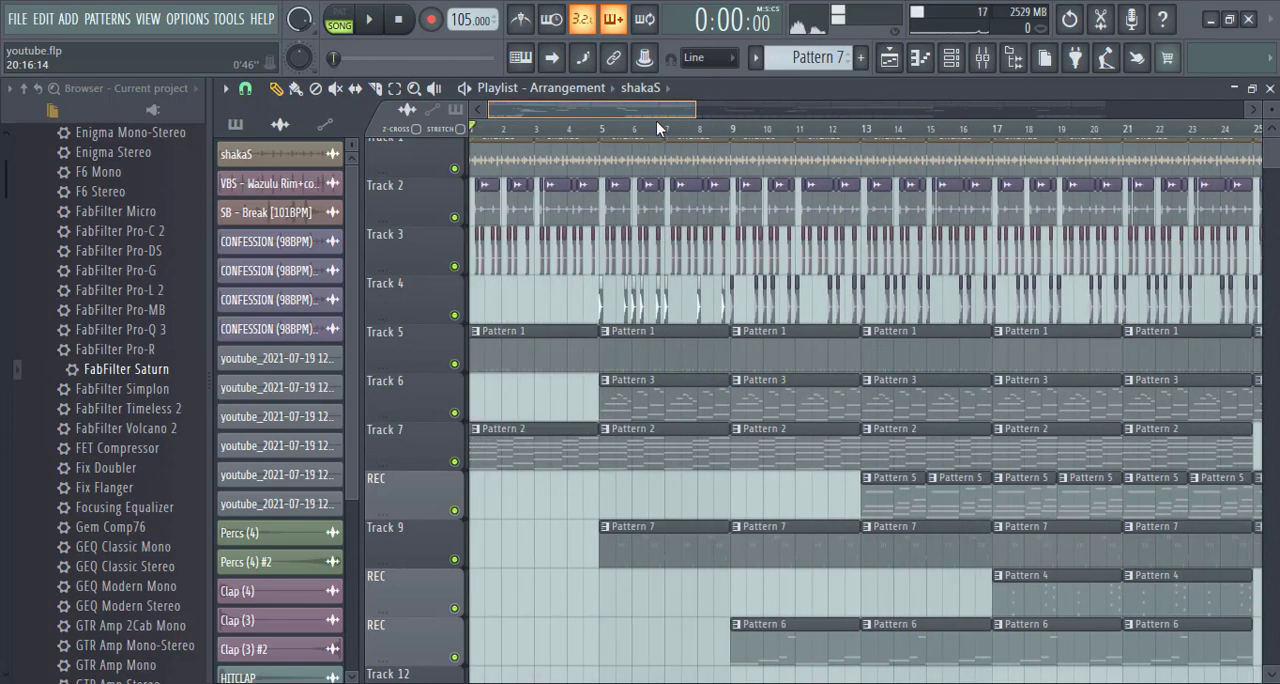
pyautogui.scroll(2, 603, 133)
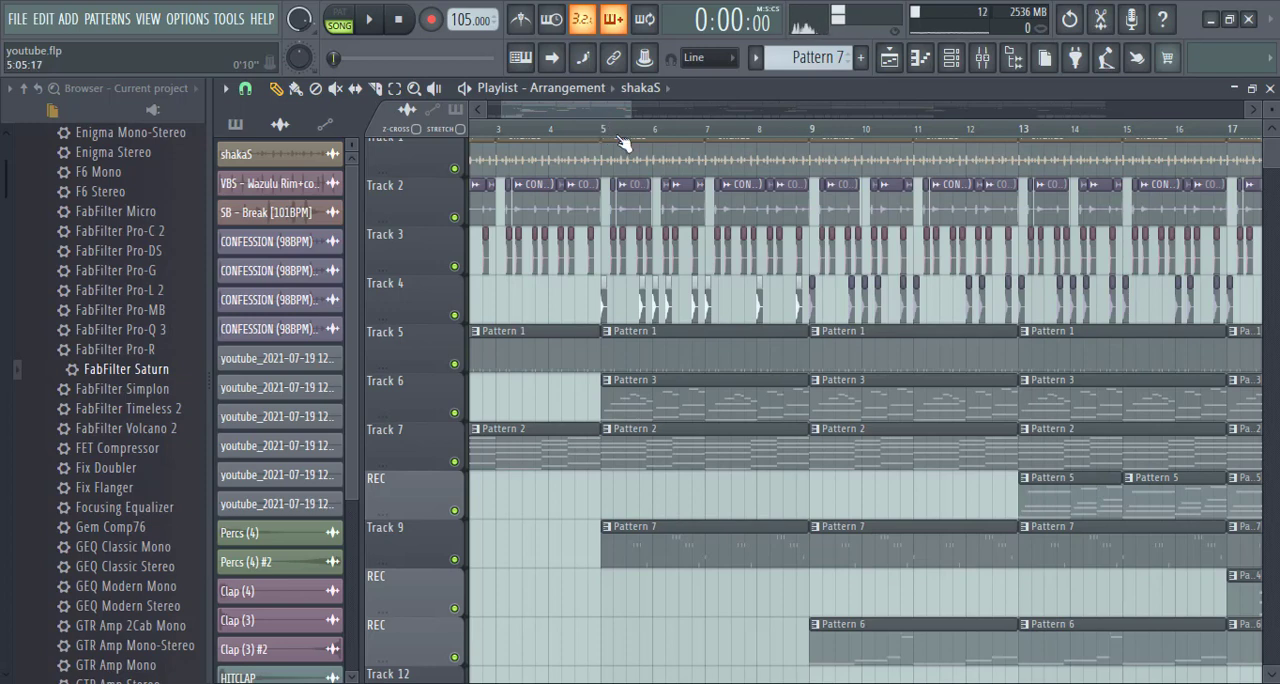
pyautogui.press('space')
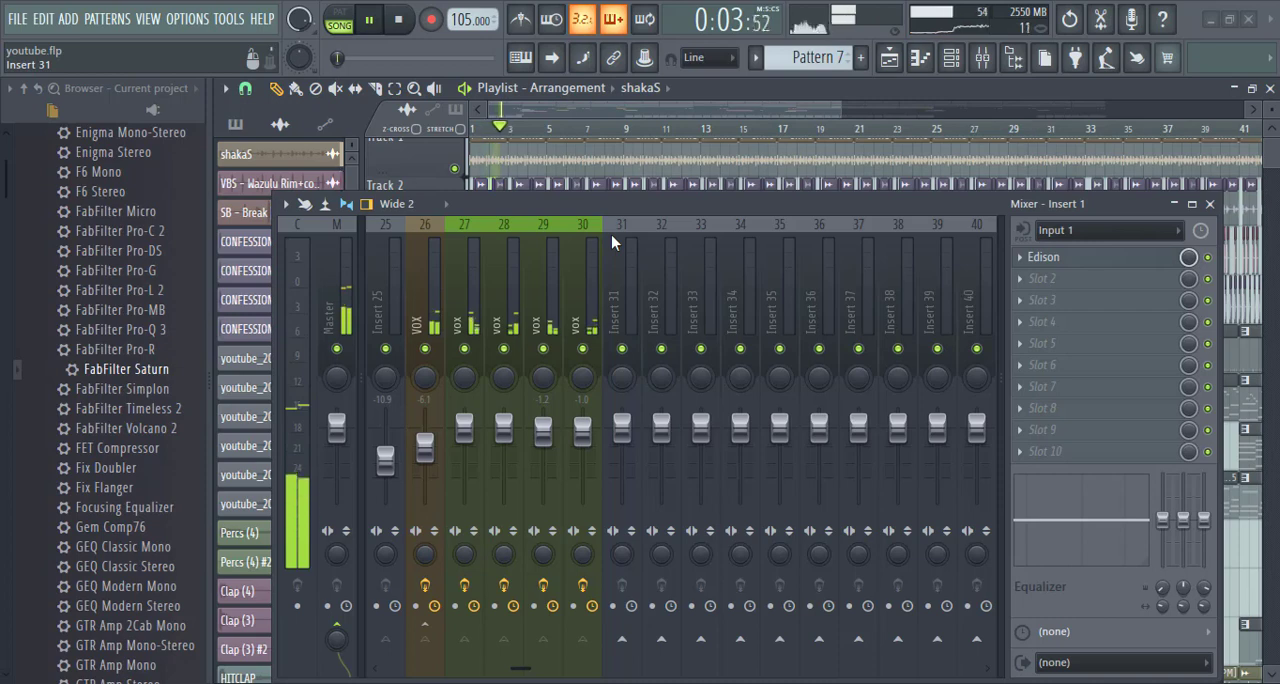
pyautogui.scroll(8, 825, 277)
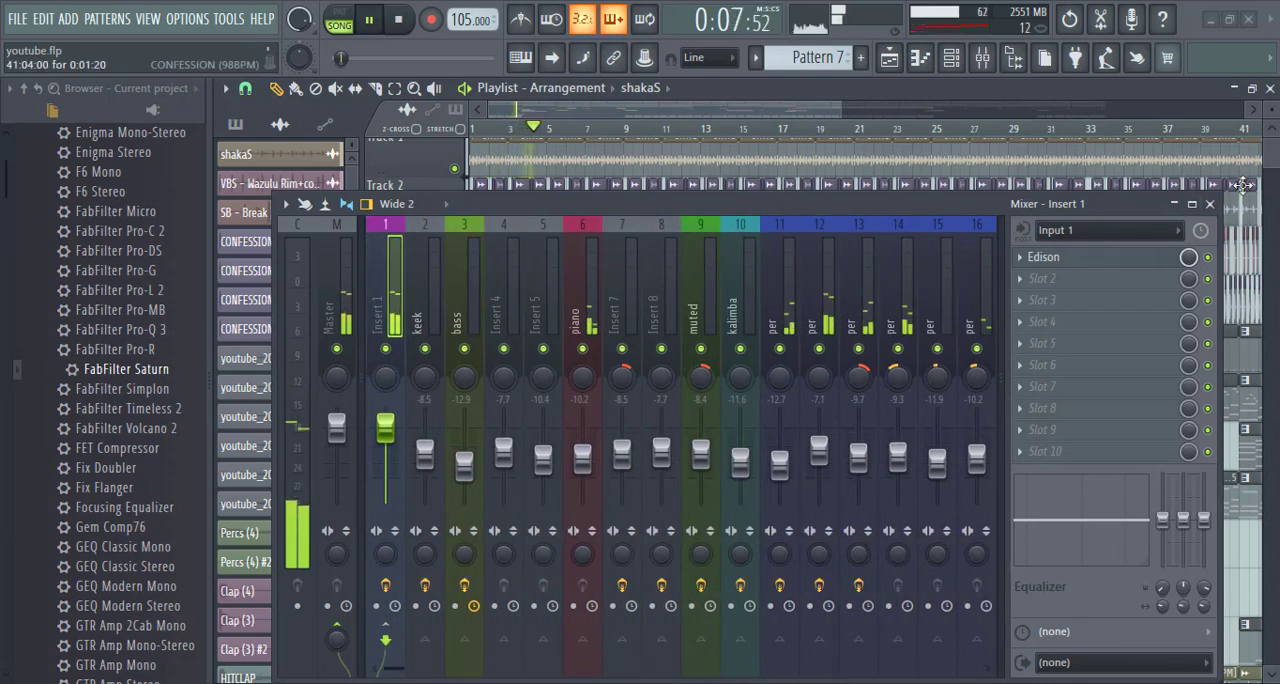
pyautogui.click(1209, 203)
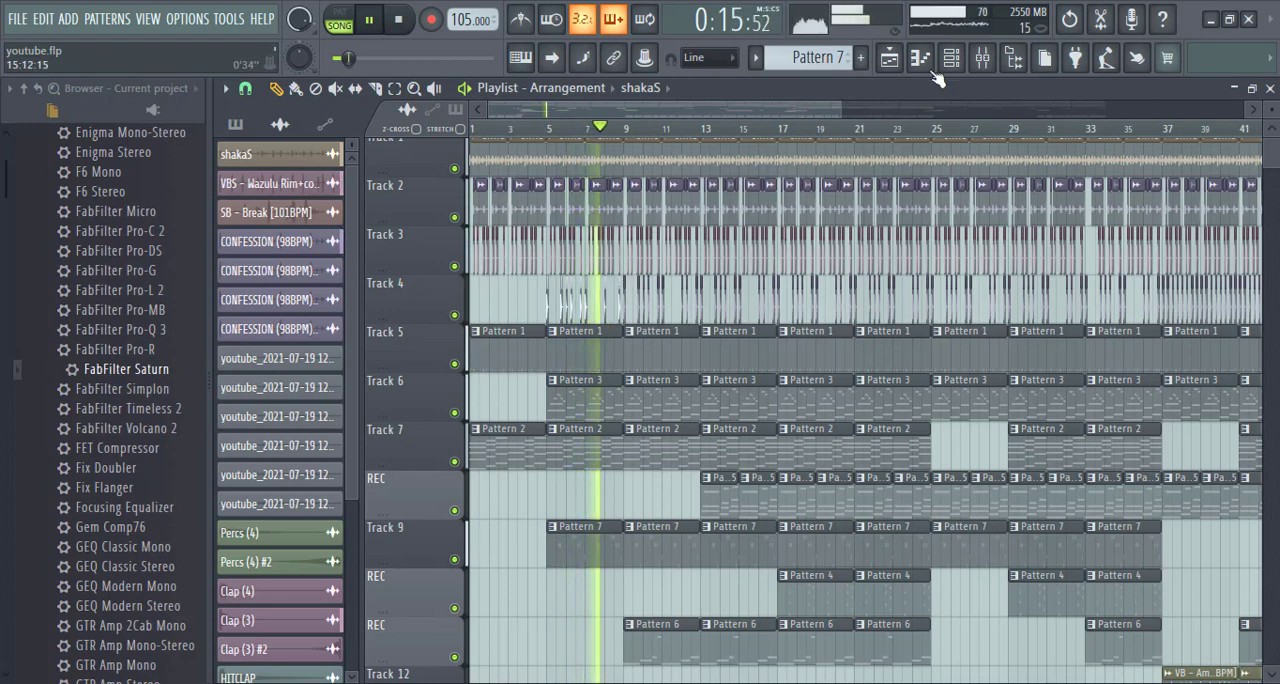
# - Raise the level of the "muted" mixer track on insert 9 to -7.5 dB
pyautogui.click(982, 57)
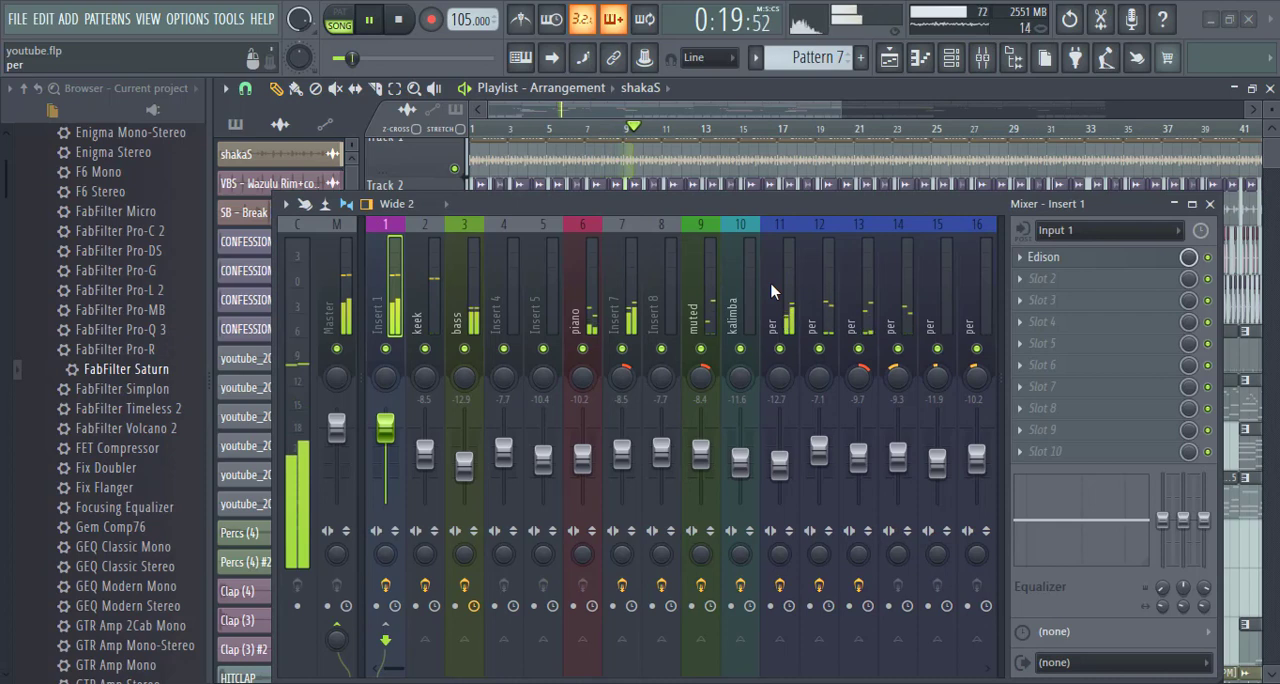
pyautogui.click(701, 458)
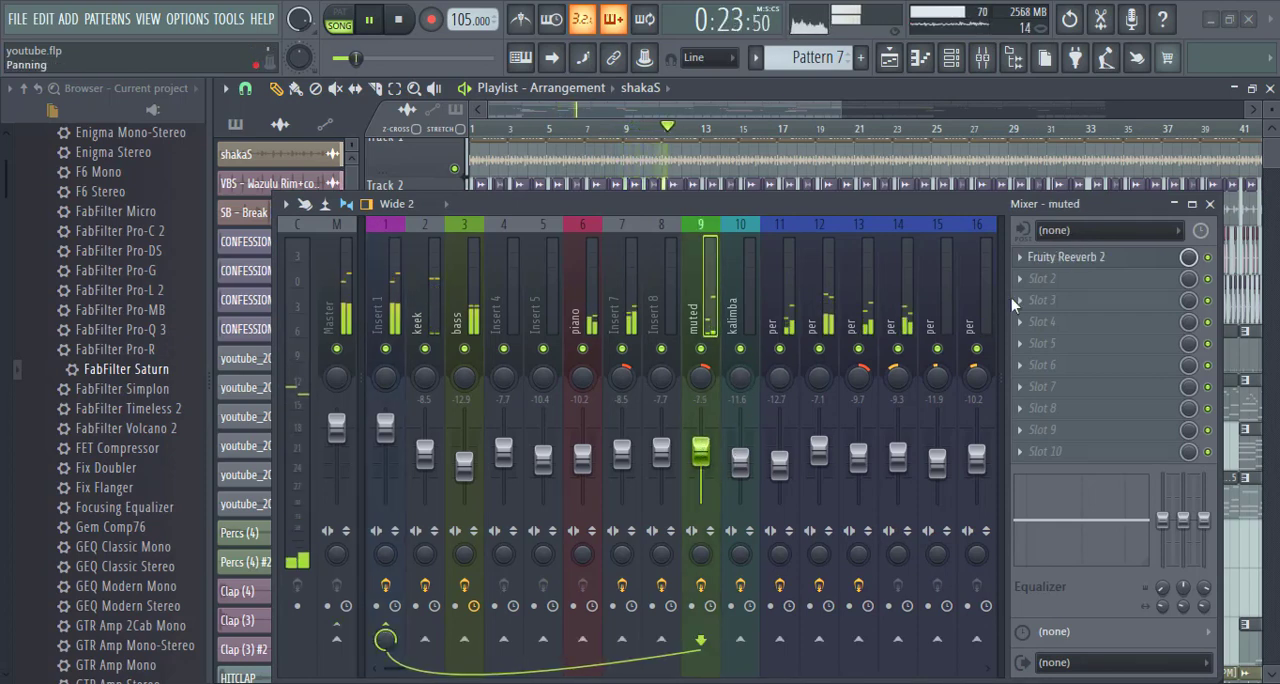
pyautogui.click(1210, 203)
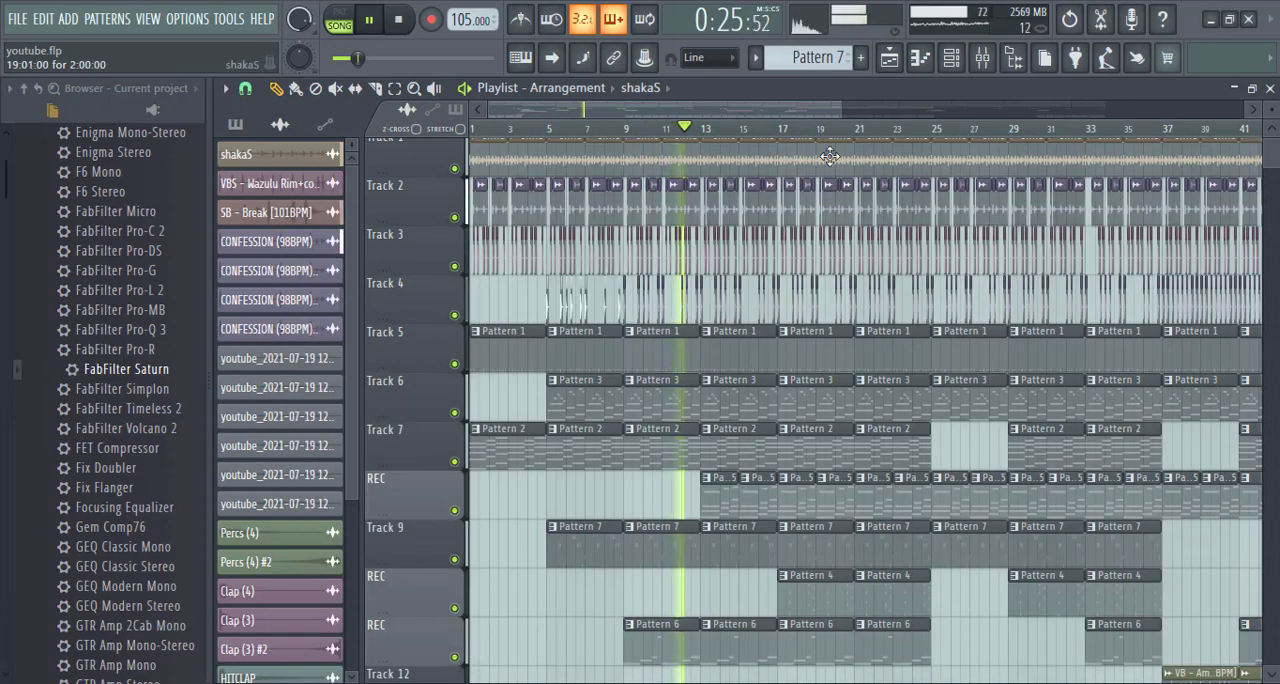
# - Examine the playlist arrangement down to the lower tracks, audition the section from bar 37, and stop playback
pyautogui.scroll(-1, 840, 143)
pyautogui.scroll(-4, 830, 221)
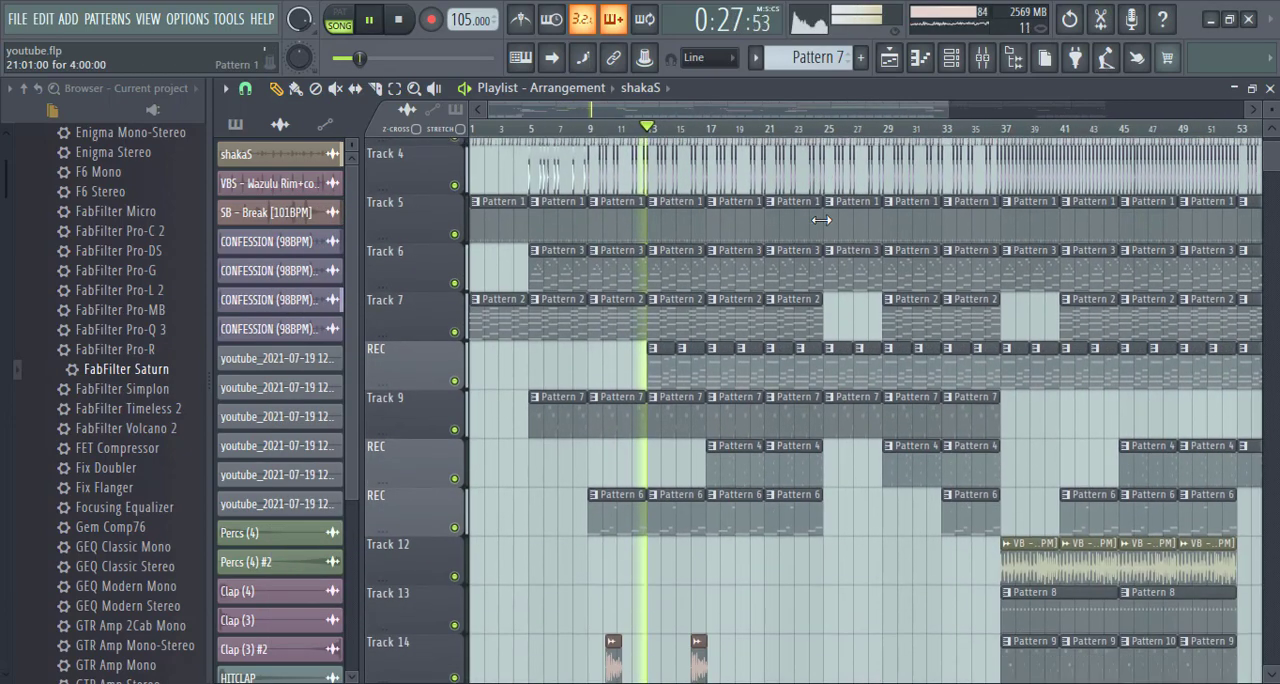
pyautogui.scroll(3, 822, 222)
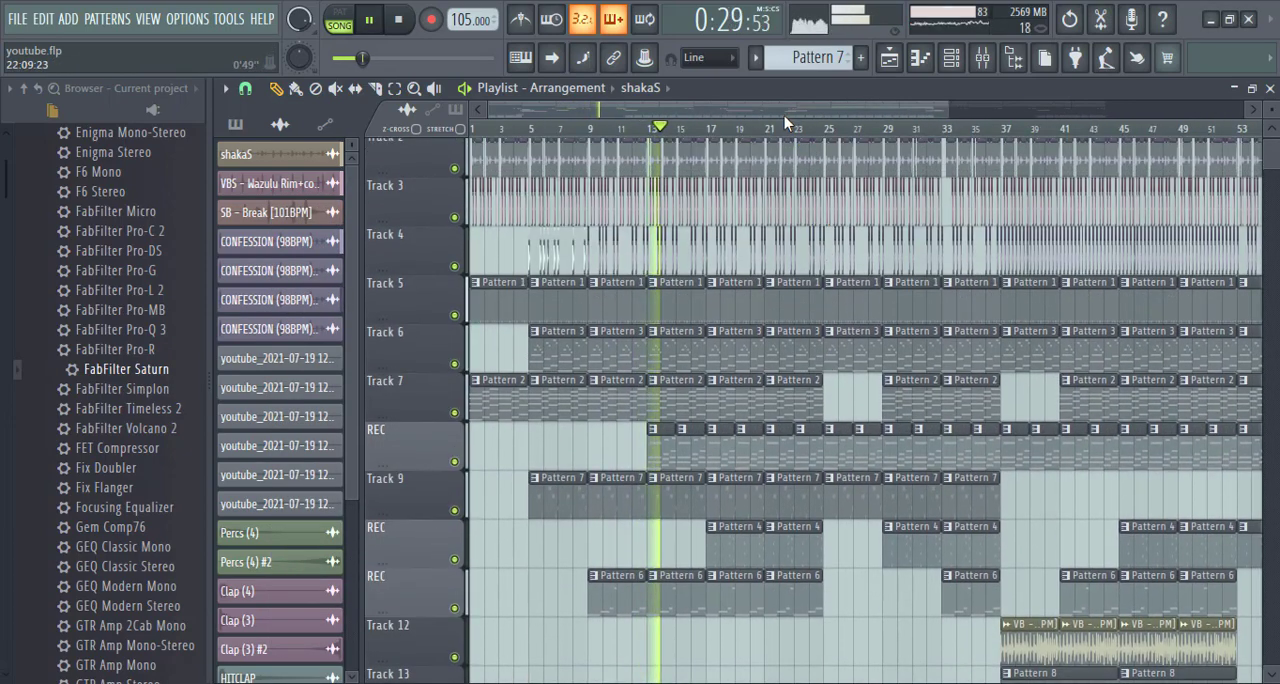
pyautogui.scroll(-3, 788, 128)
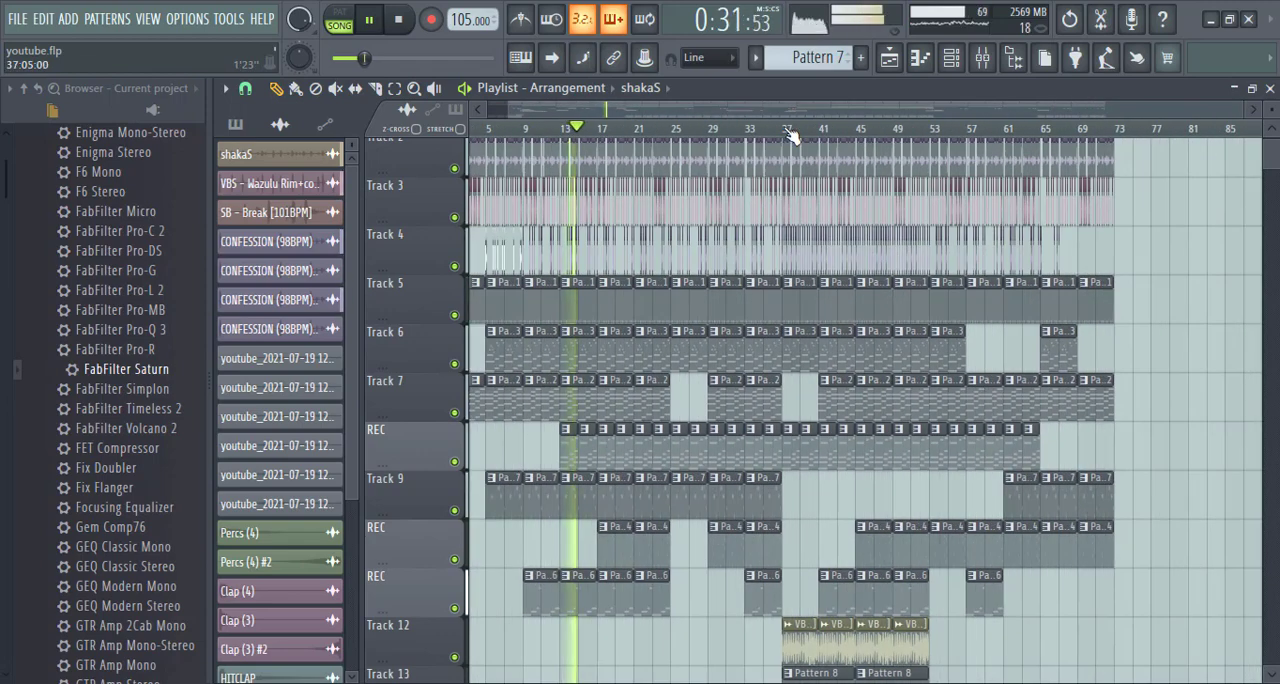
pyautogui.scroll(-4, 765, 180)
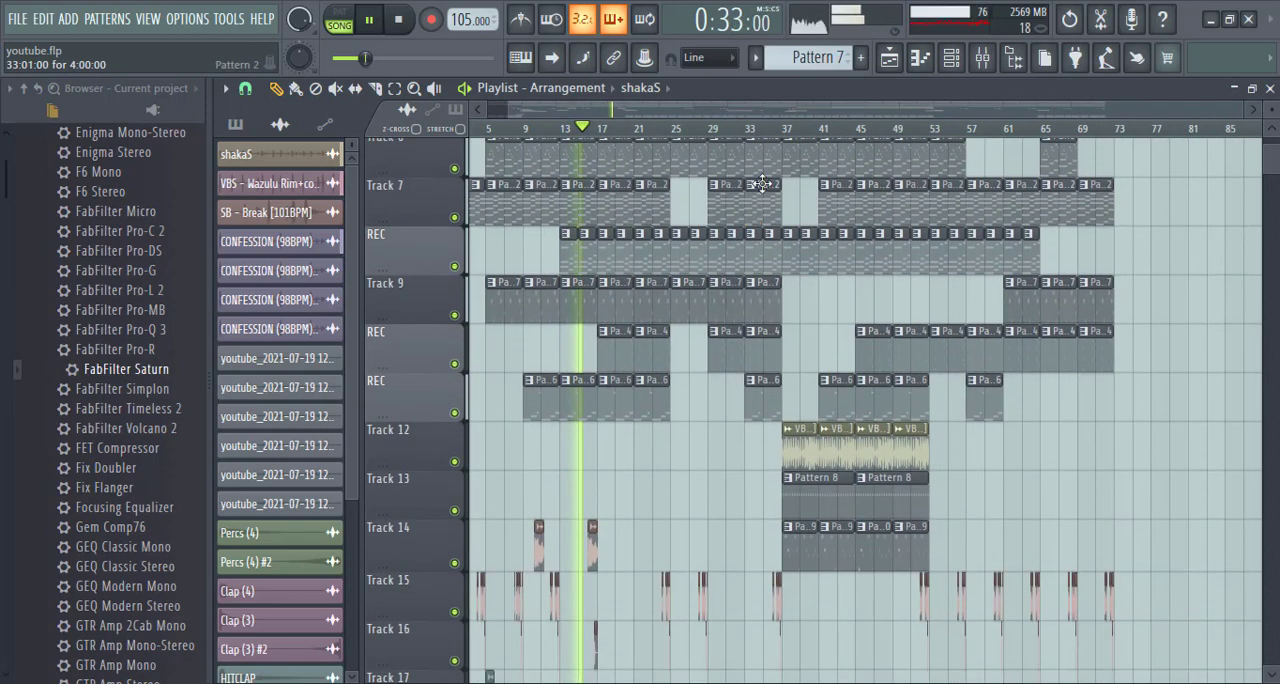
pyautogui.click(784, 128)
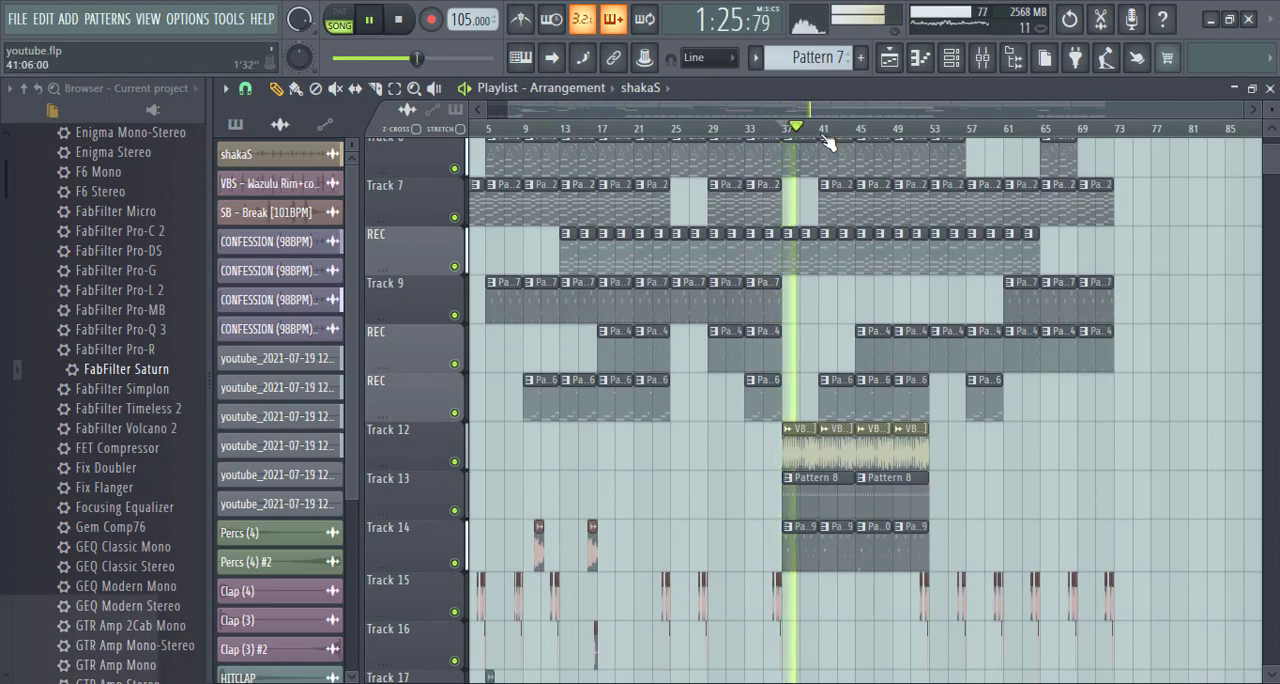
pyautogui.scroll(5, 818, 186)
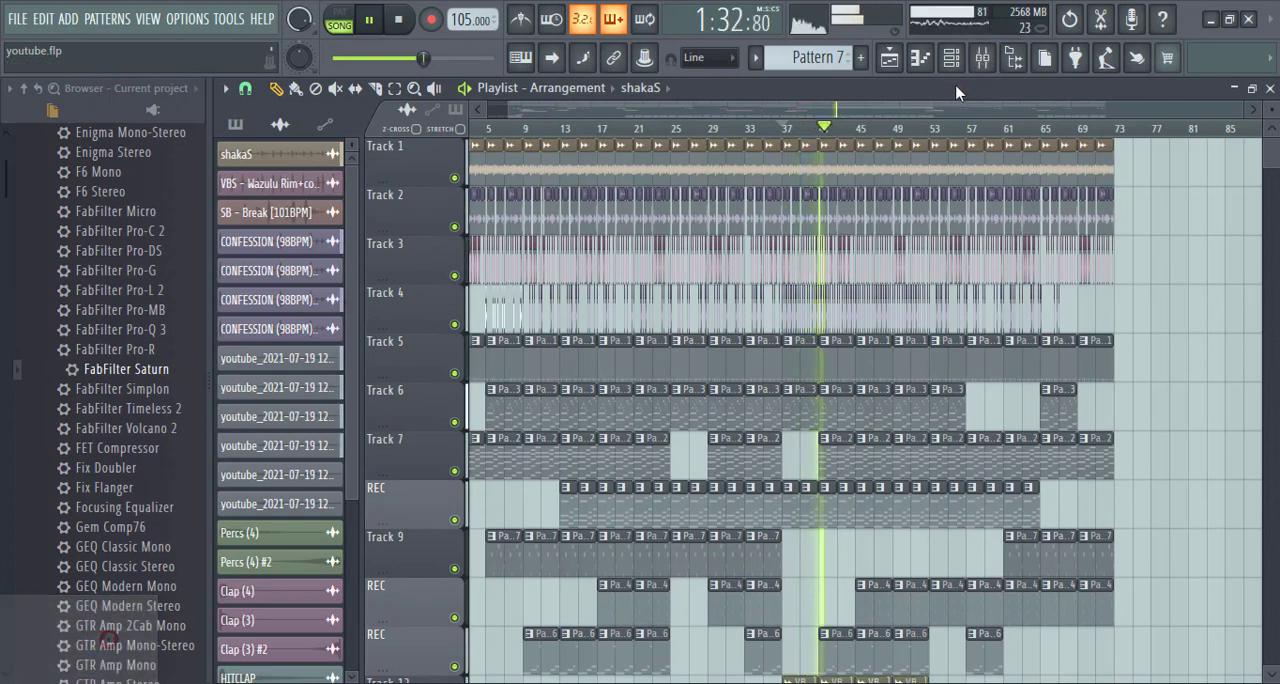
pyautogui.press('space')
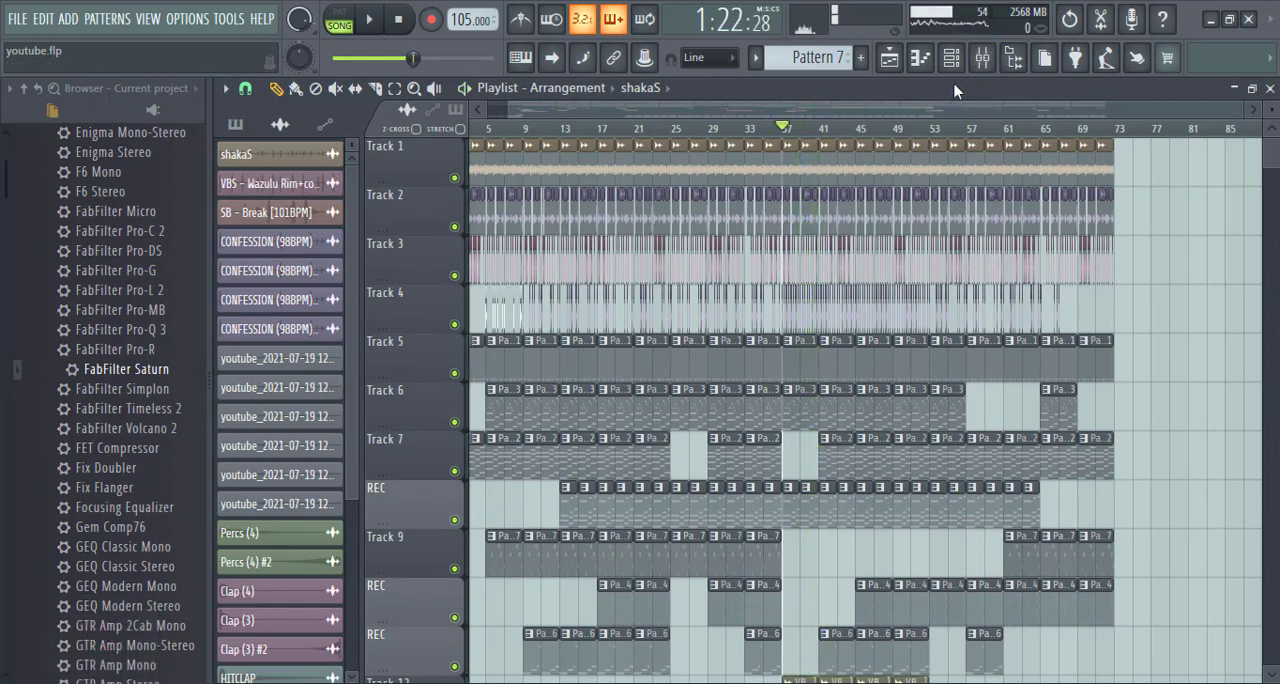
# - Look through the mixer inserts up to insert 22 and return to the playlist overview
pyautogui.click(982, 58)
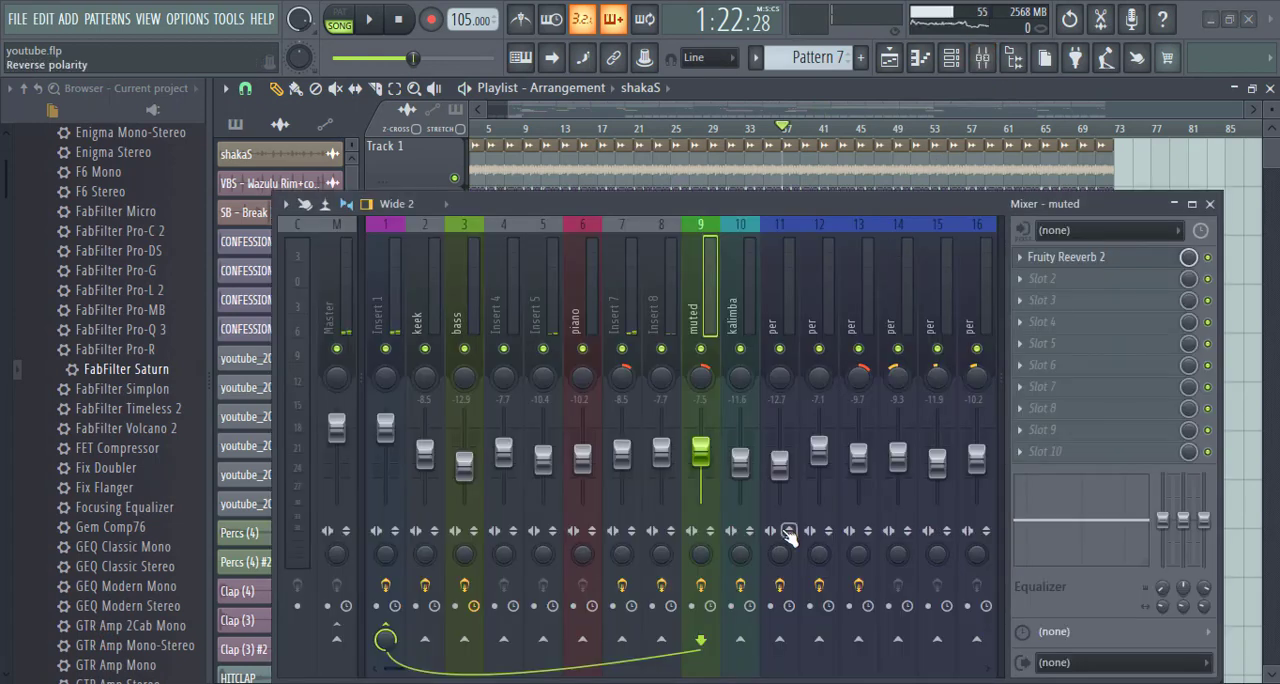
pyautogui.scroll(-6, 793, 268)
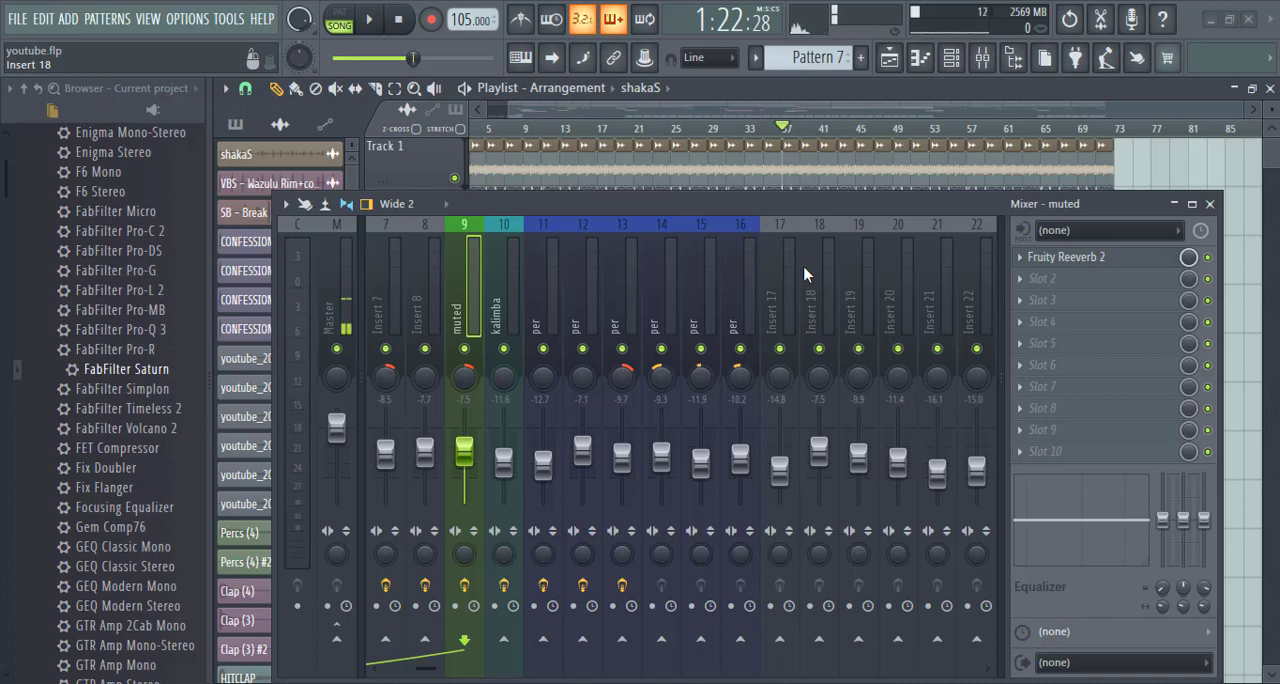
pyautogui.click(1209, 203)
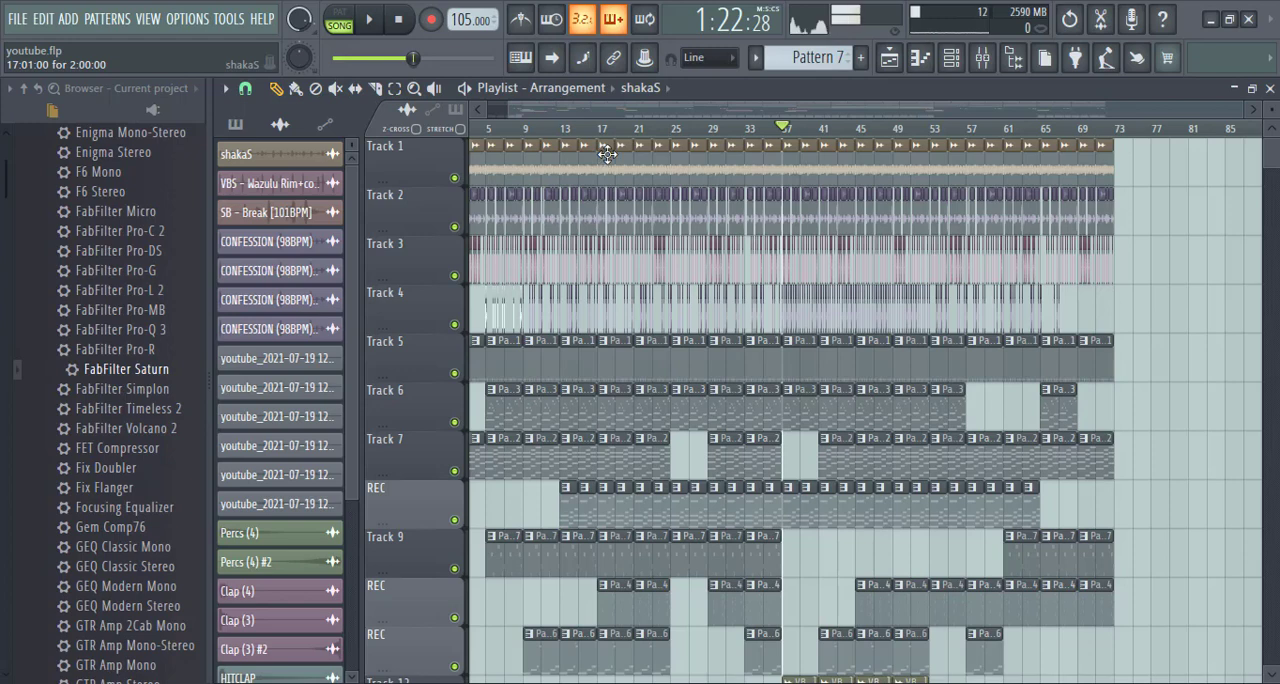
pyautogui.moveTo(592, 106); pyautogui.dragTo(560, 106)
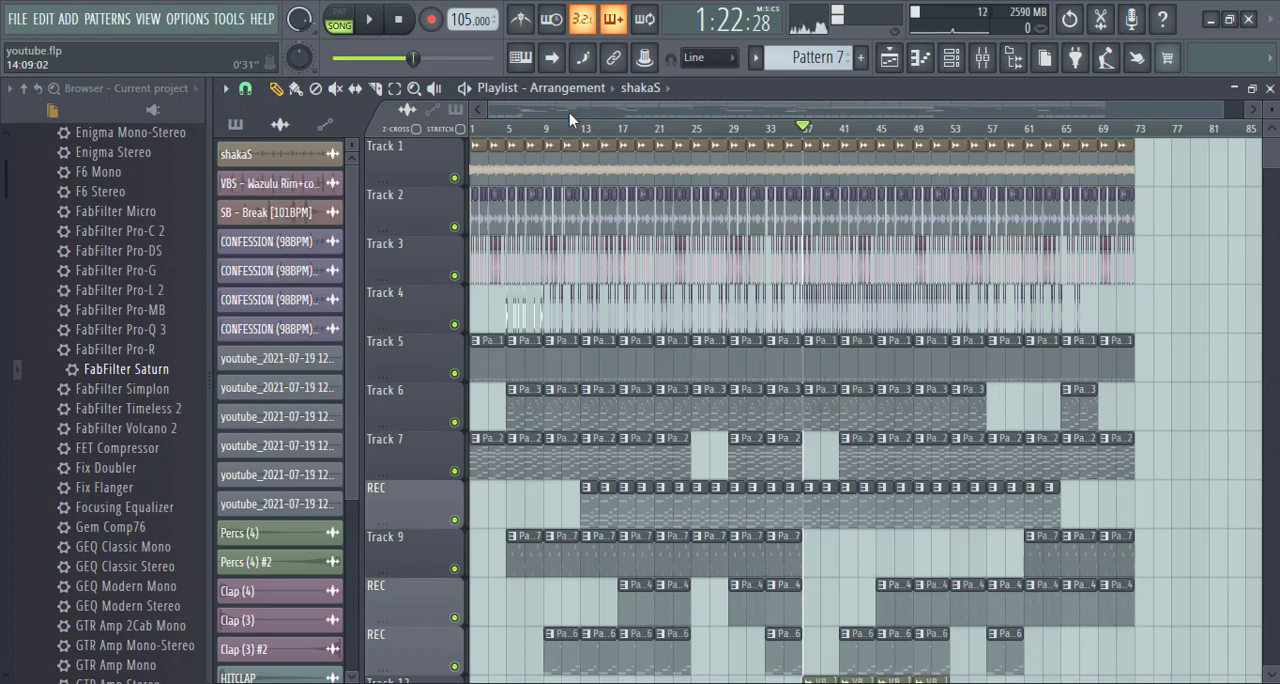
pyautogui.scroll(1, 569, 113)
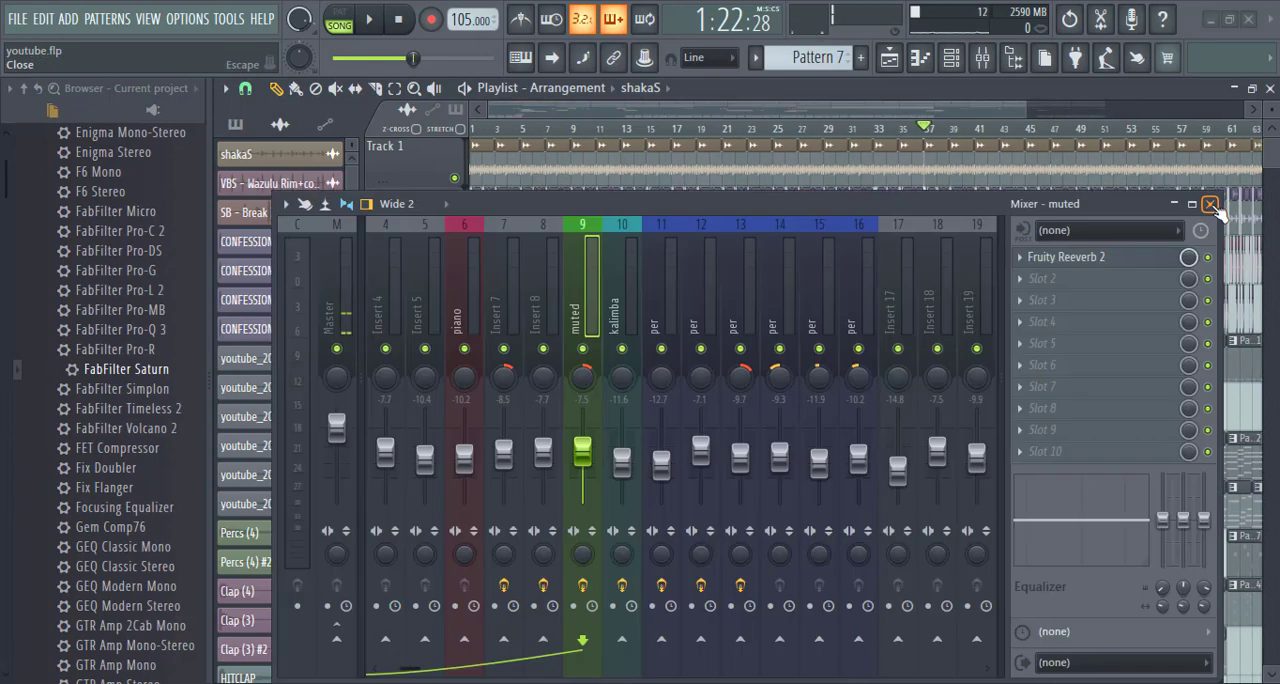
# - Examine the channel rack's mixer routing and the names, colours and order of the mixer inserts from kick to vox
pyautogui.click(1209, 204)
pyautogui.click(951, 66)
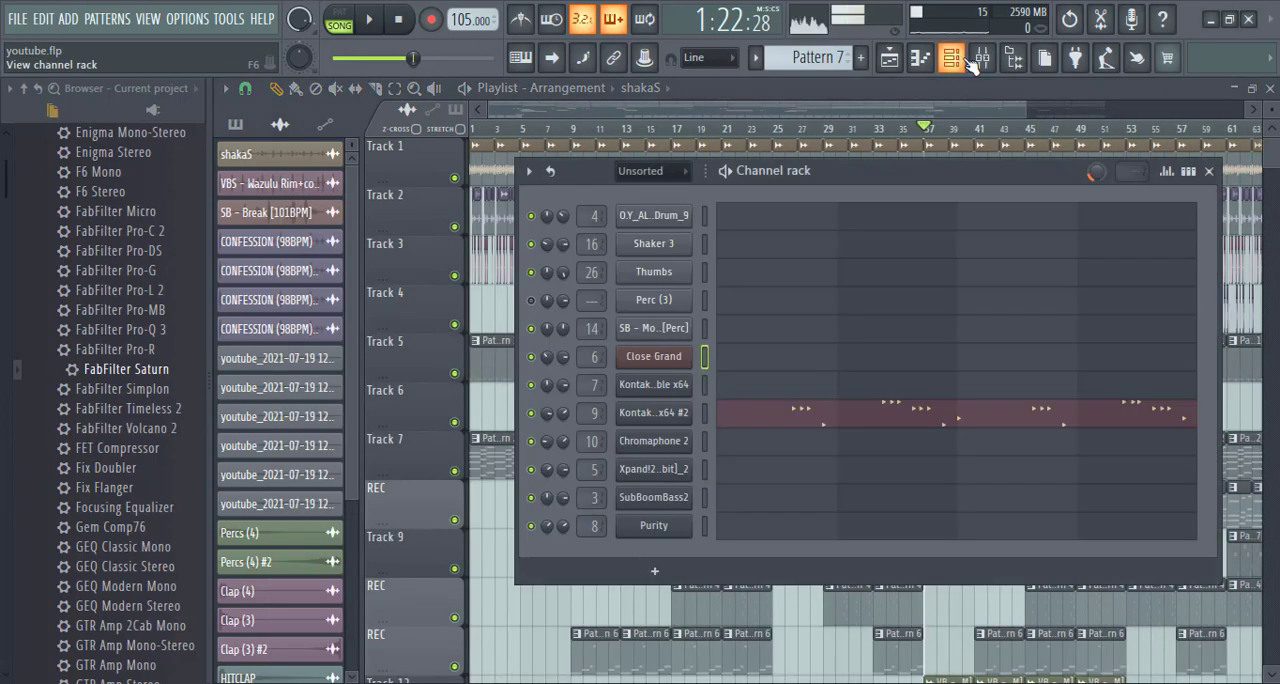
pyautogui.click(981, 60)
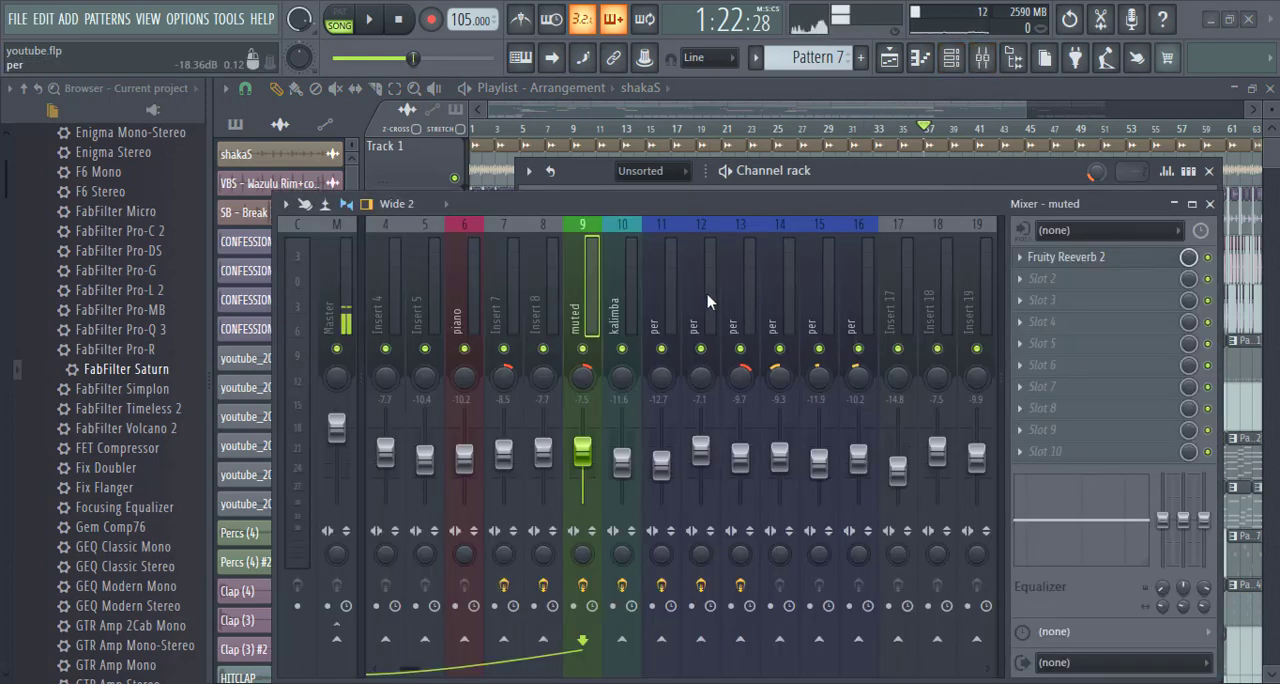
pyautogui.scroll(-3, 706, 294)
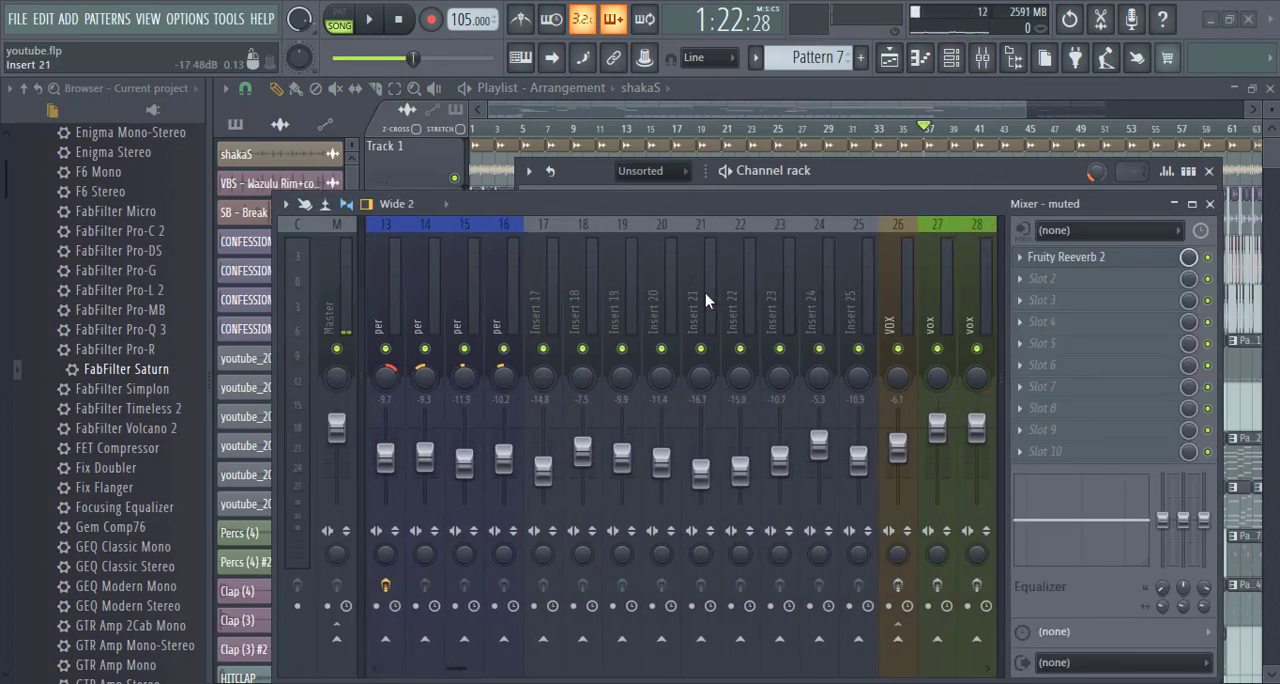
pyautogui.click(1209, 204)
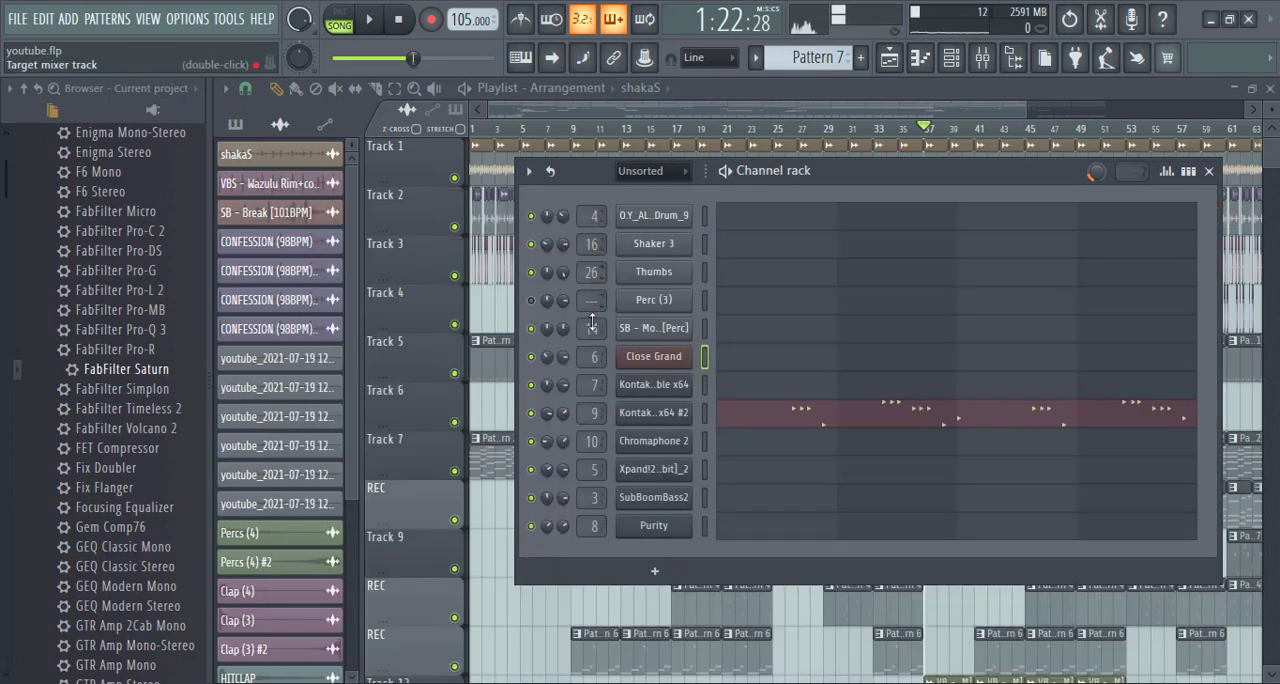
pyautogui.click(982, 57)
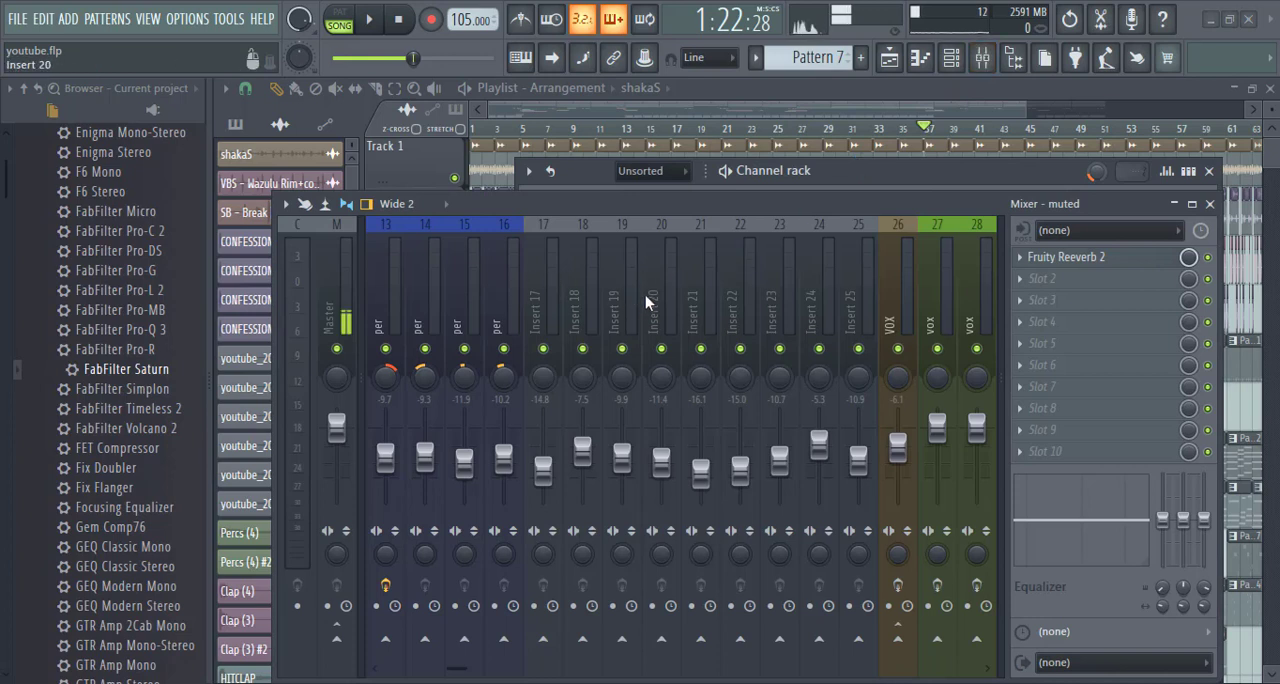
pyautogui.scroll(4, 645, 293)
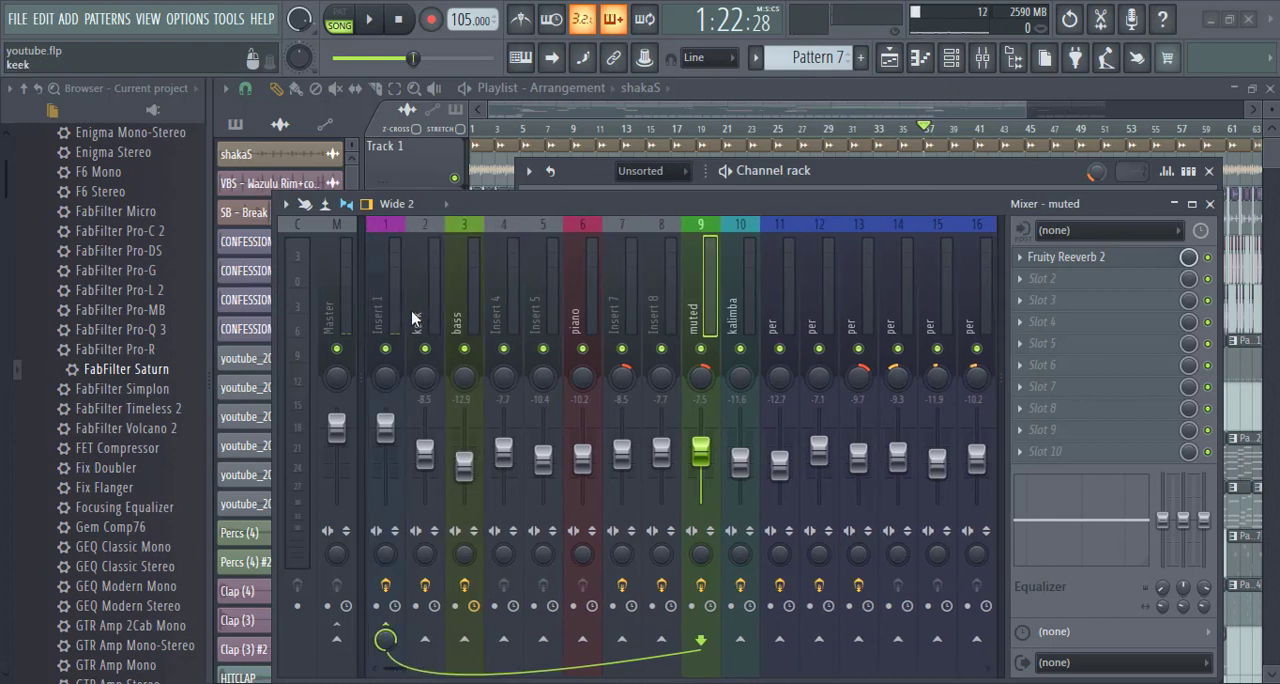
pyautogui.scroll(-3, 412, 312)
pyautogui.scroll(3, 412, 312)
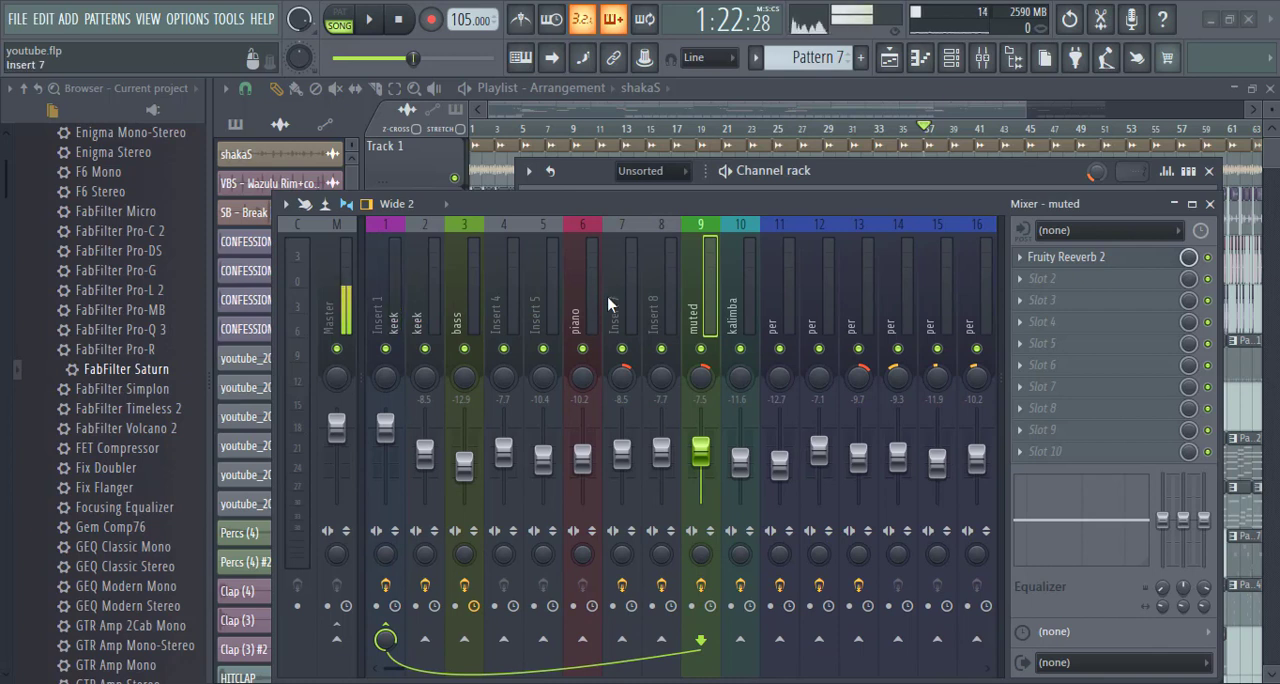
pyautogui.scroll(-6, 608, 304)
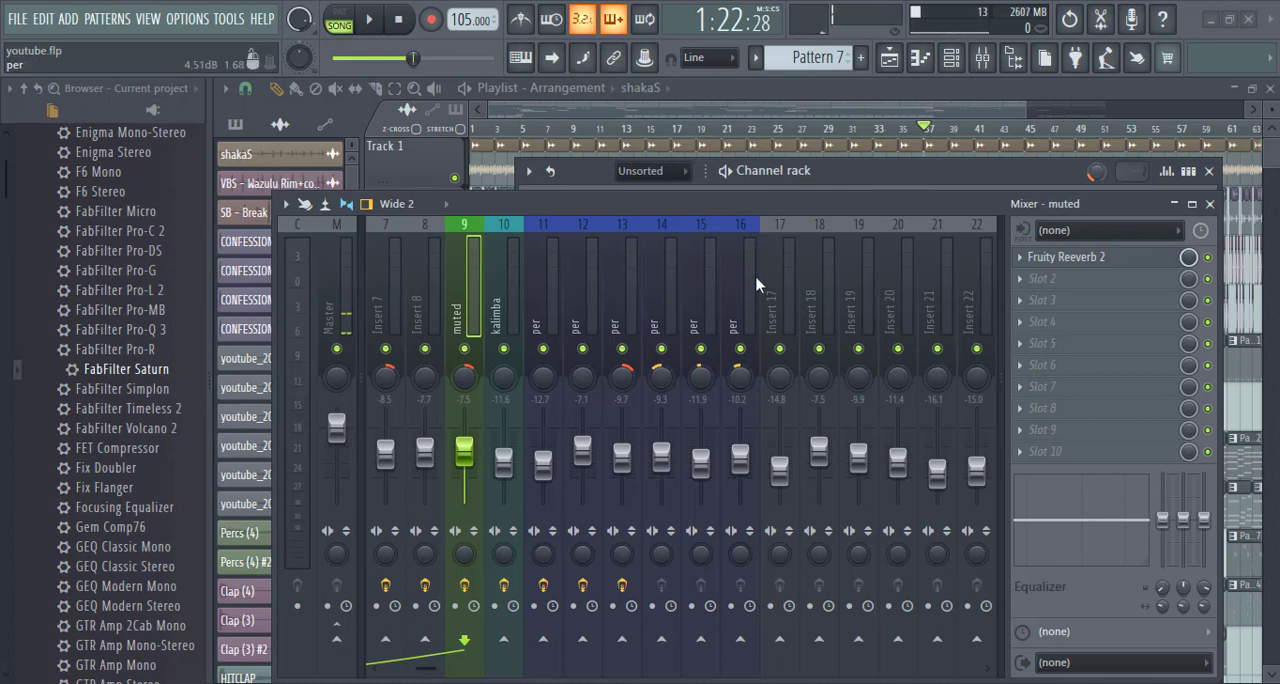
# - Solo the "per" track on mixer insert 11, audition it, and display its effect chain
pyautogui.rightClick(550, 353)
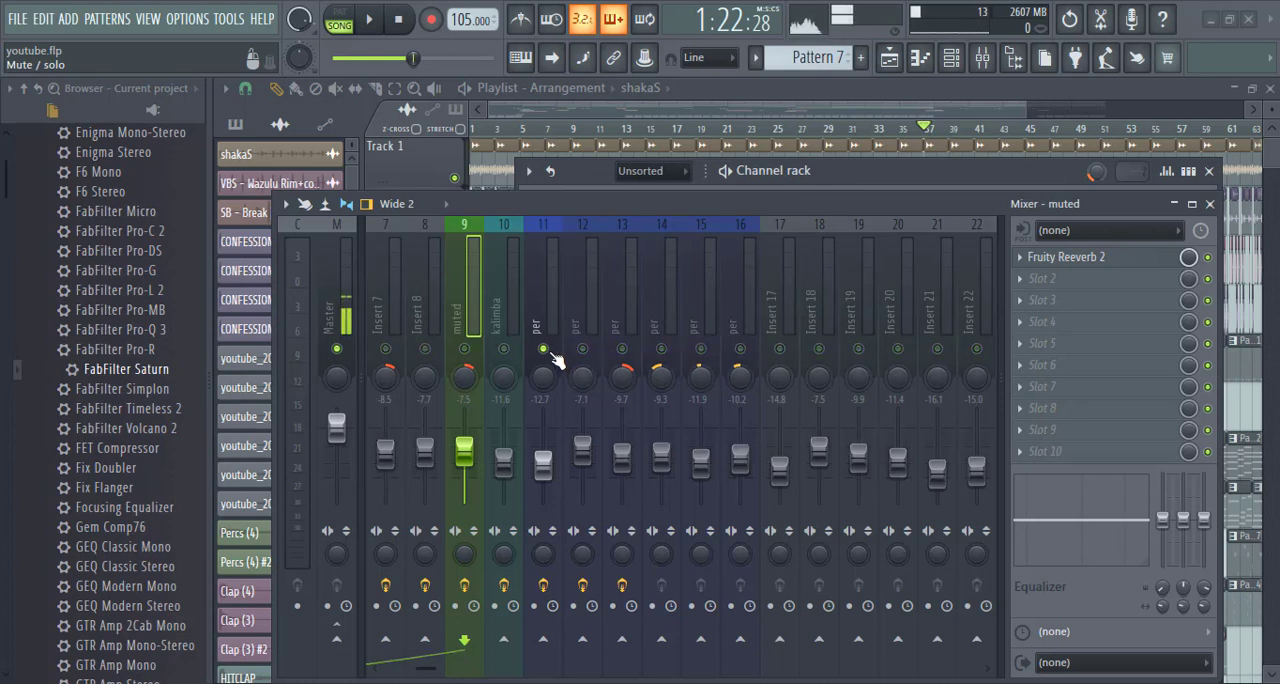
pyautogui.press('space')
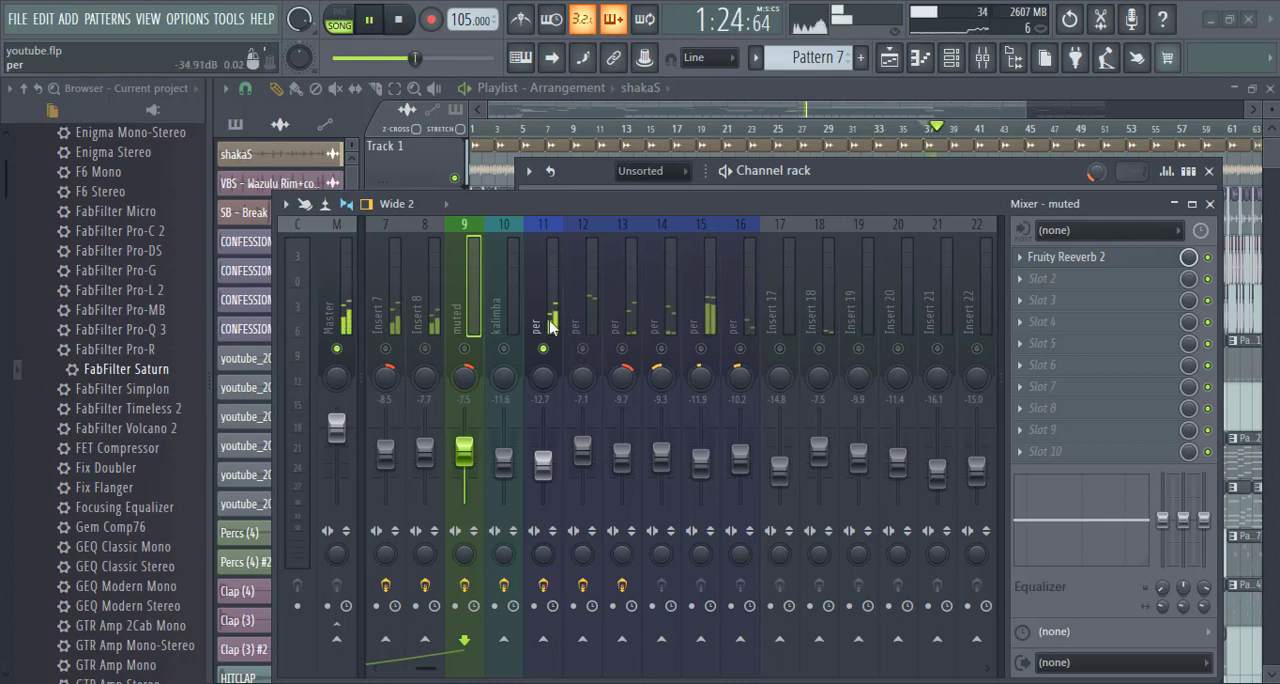
pyautogui.click(554, 322)
pyautogui.press('space')
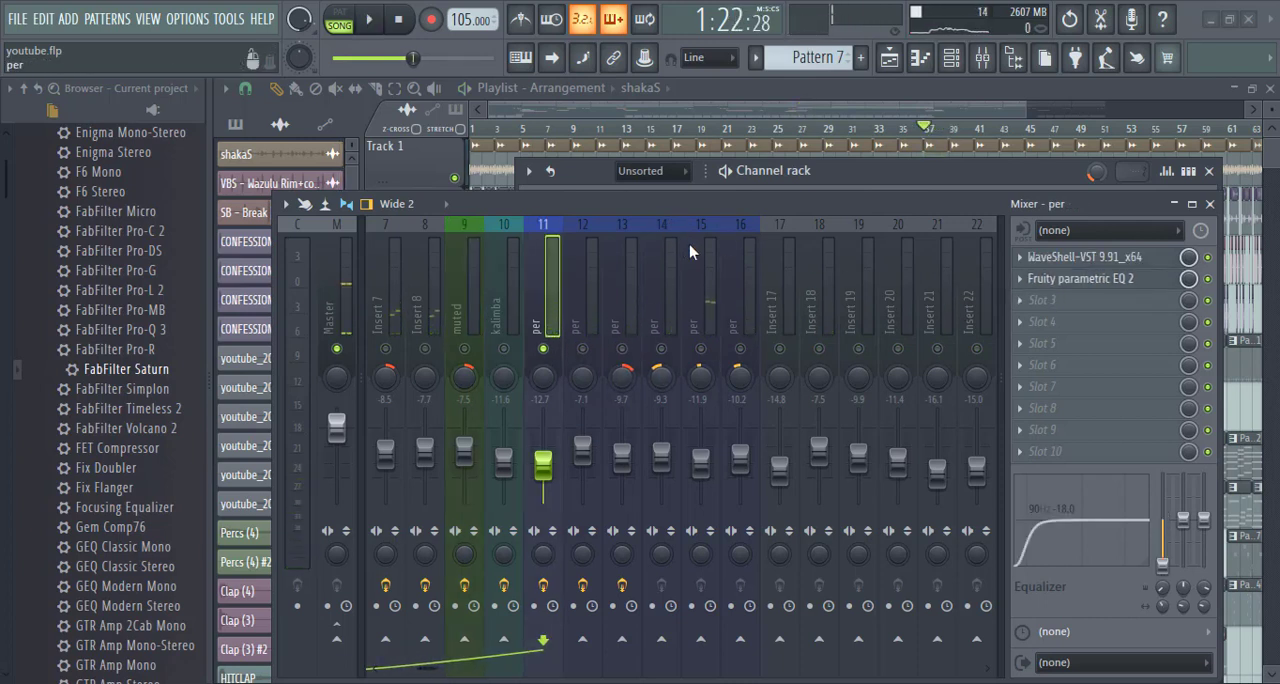
# - Bypass WaveShell-VST and Fruity parametric EQ 2 on insert 11, play the song, and close the channel rack and mixer
pyautogui.click(1207, 279)
pyautogui.press('space')
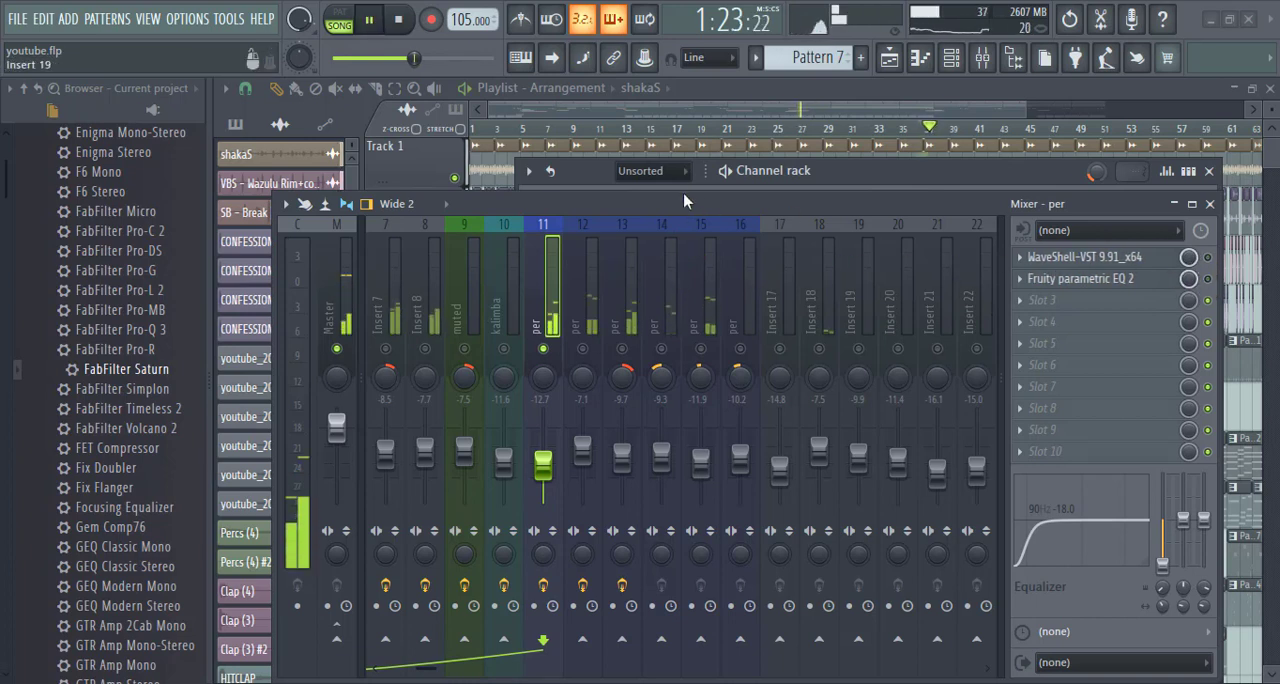
pyautogui.click(1208, 171)
pyautogui.click(1209, 203)
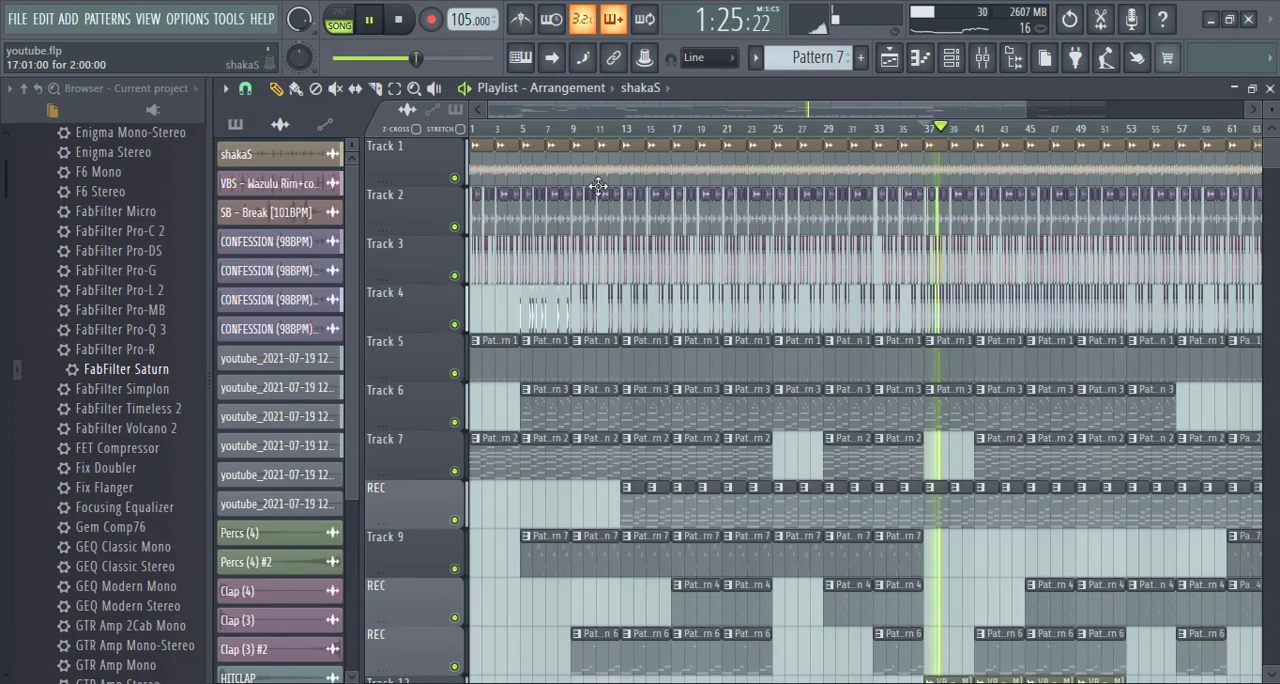
# - Solo playlist Track 1 with the shaker clips and return the stopped song to its start
pyautogui.rightClick(454, 178)
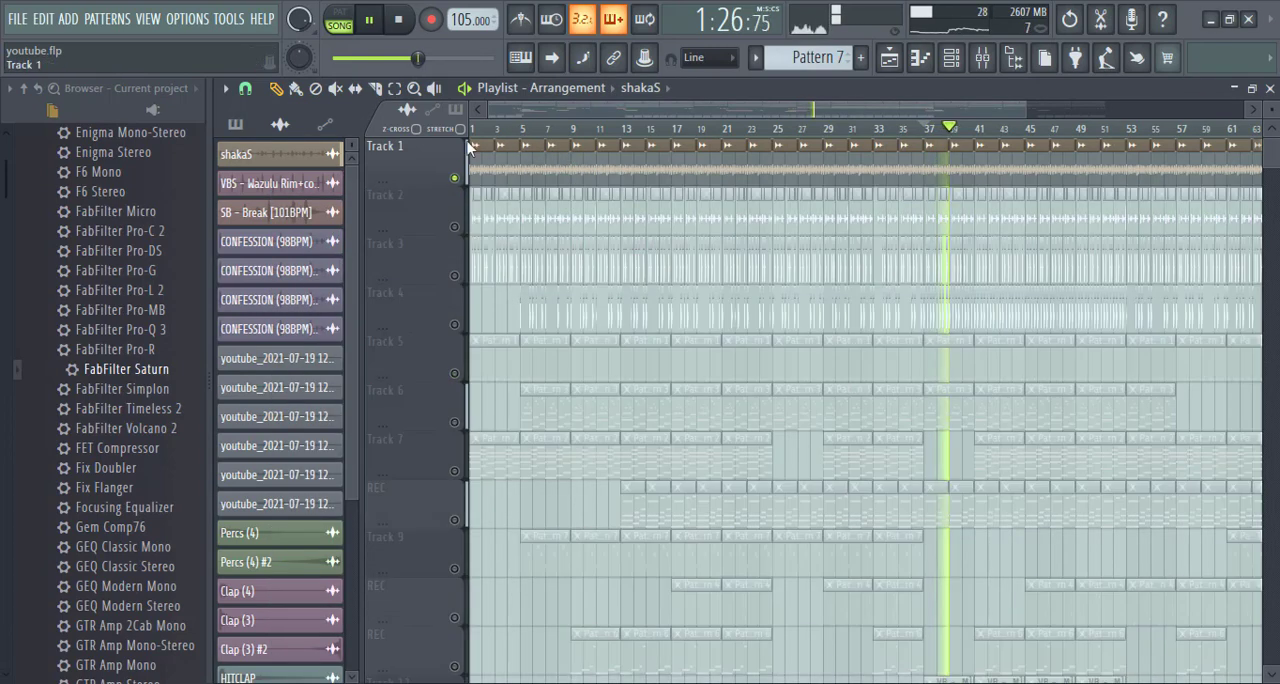
pyautogui.click(397, 22)
pyautogui.scroll(4, 540, 130)
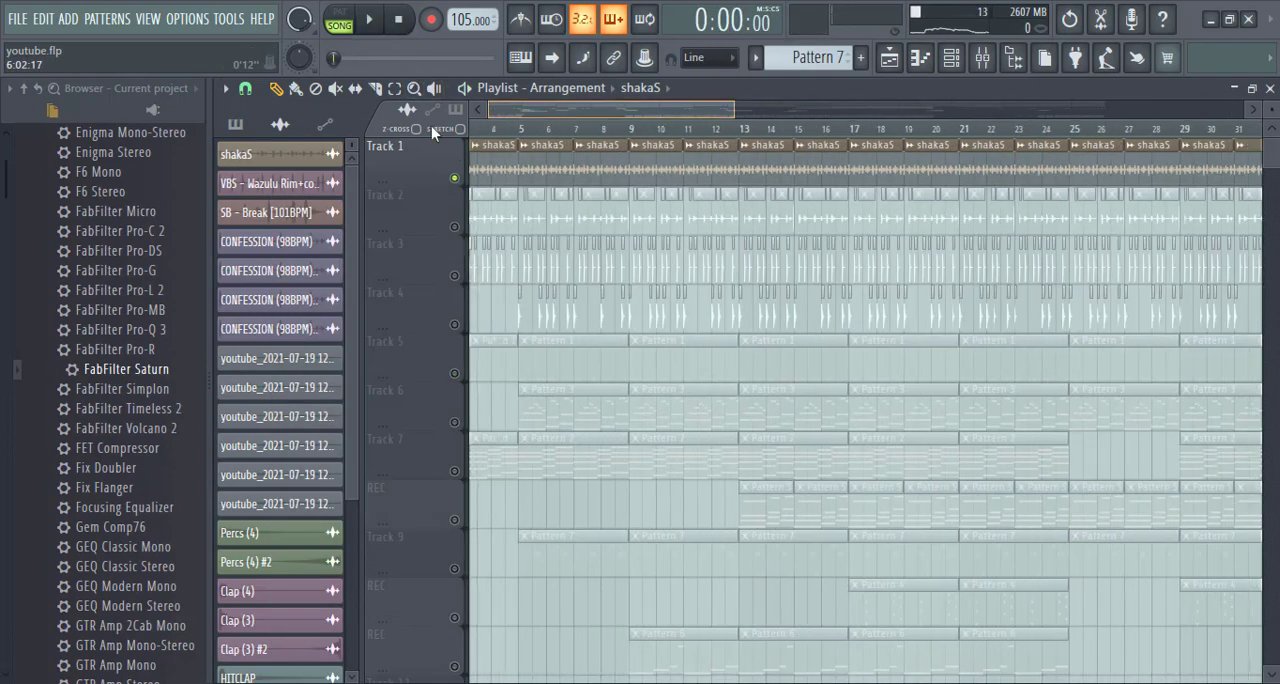
# - View the shakaS clip's channel settings and audition the shaker, closing the settings and stopping playback at the end
pyautogui.doubleClick(480, 170)
pyautogui.press('space')
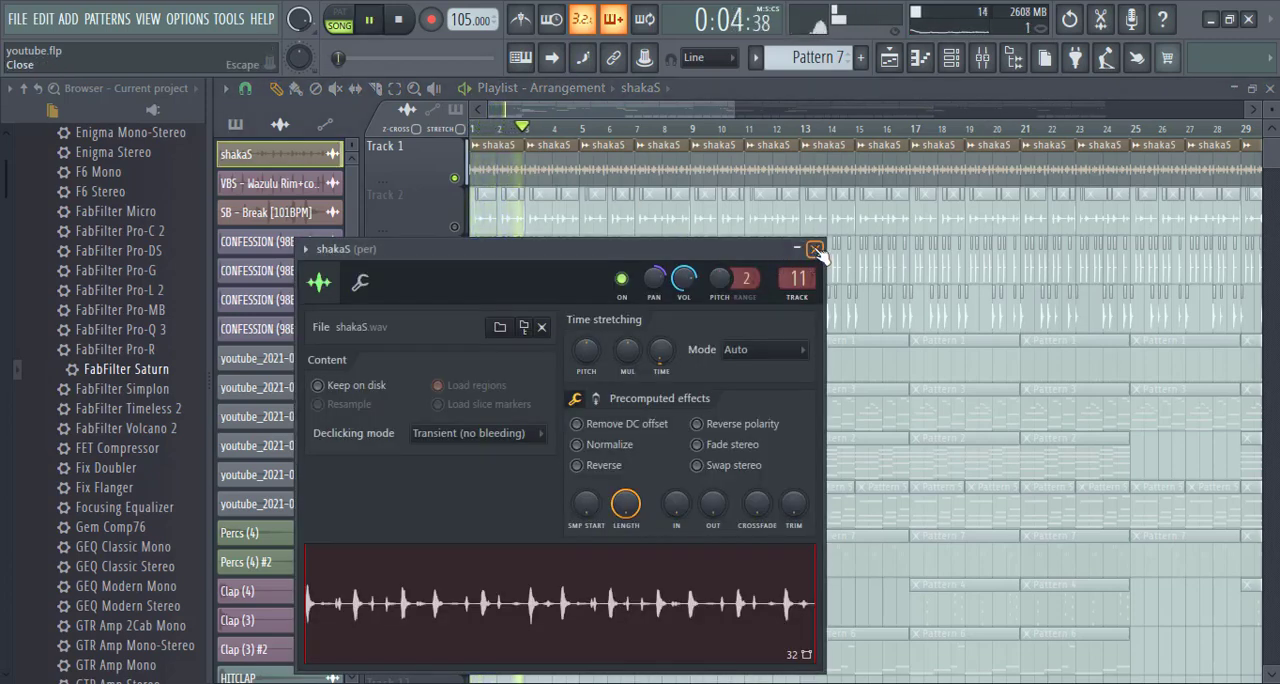
pyautogui.click(816, 250)
pyautogui.press('space')
# - Bring up mixer insert 11 for the shakaS clip and play the shaker with its effects bypassed
pyautogui.doubleClick(565, 174)
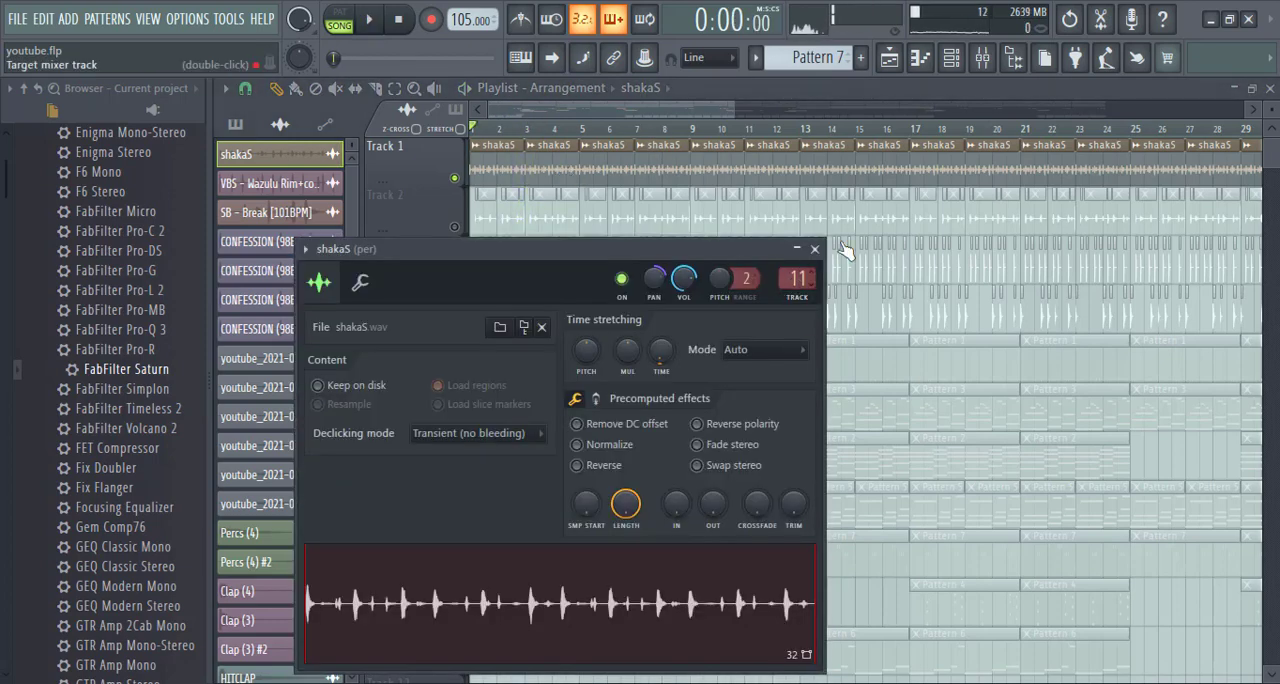
pyautogui.click(980, 56)
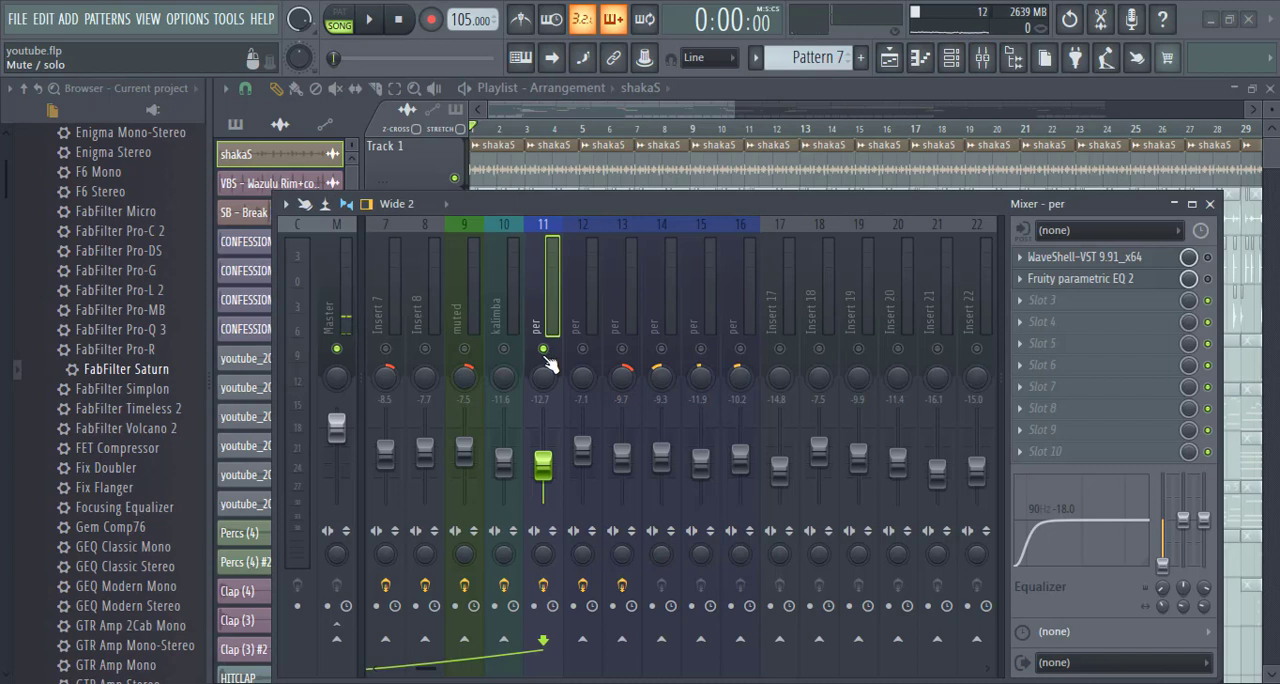
pyautogui.press('space')
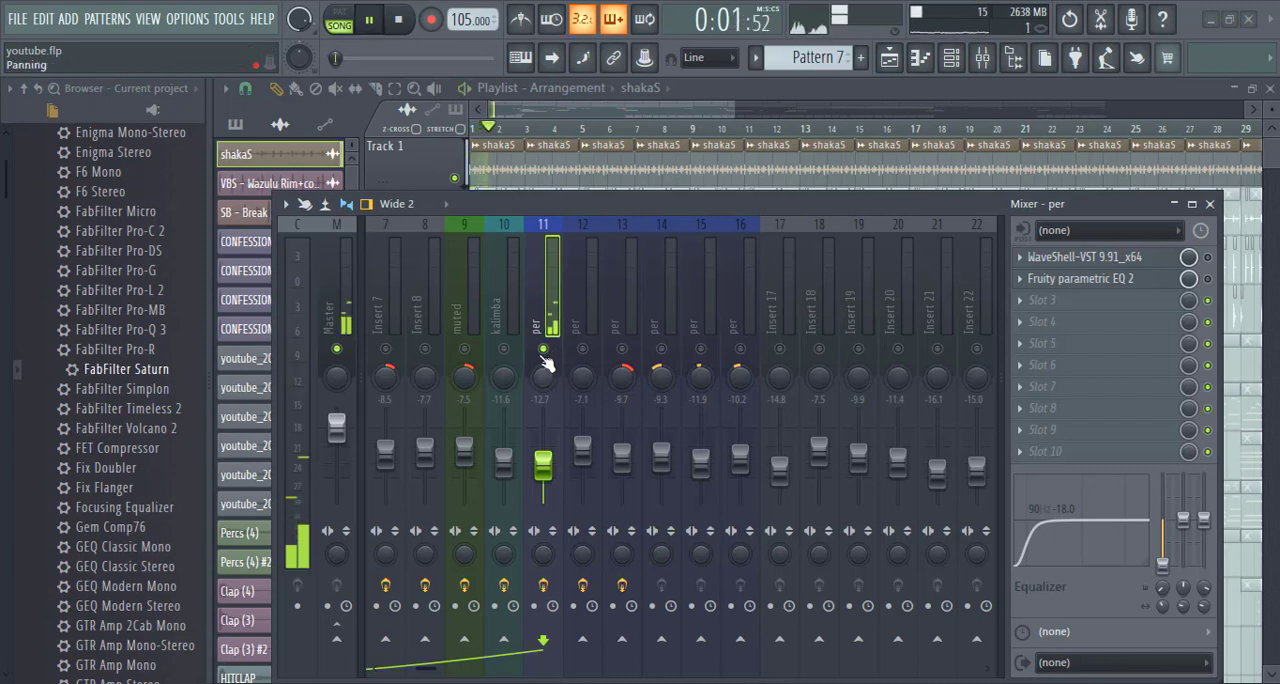
pyautogui.press('space')
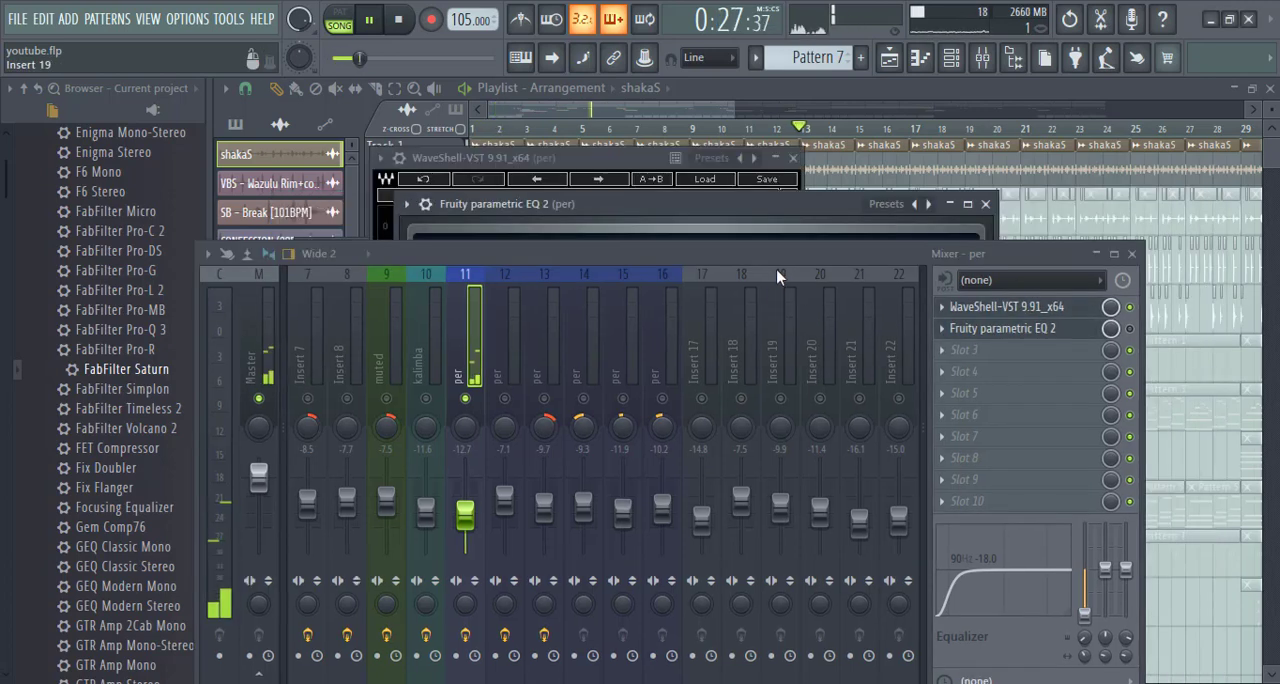
# - Re-enable WaveShell-VST and Fruity parametric EQ 2 on insert 11, audition the shaker with the EQ curve in view, and close both plugins
pyautogui.moveTo(777, 275); pyautogui.dragTo(773, 505)
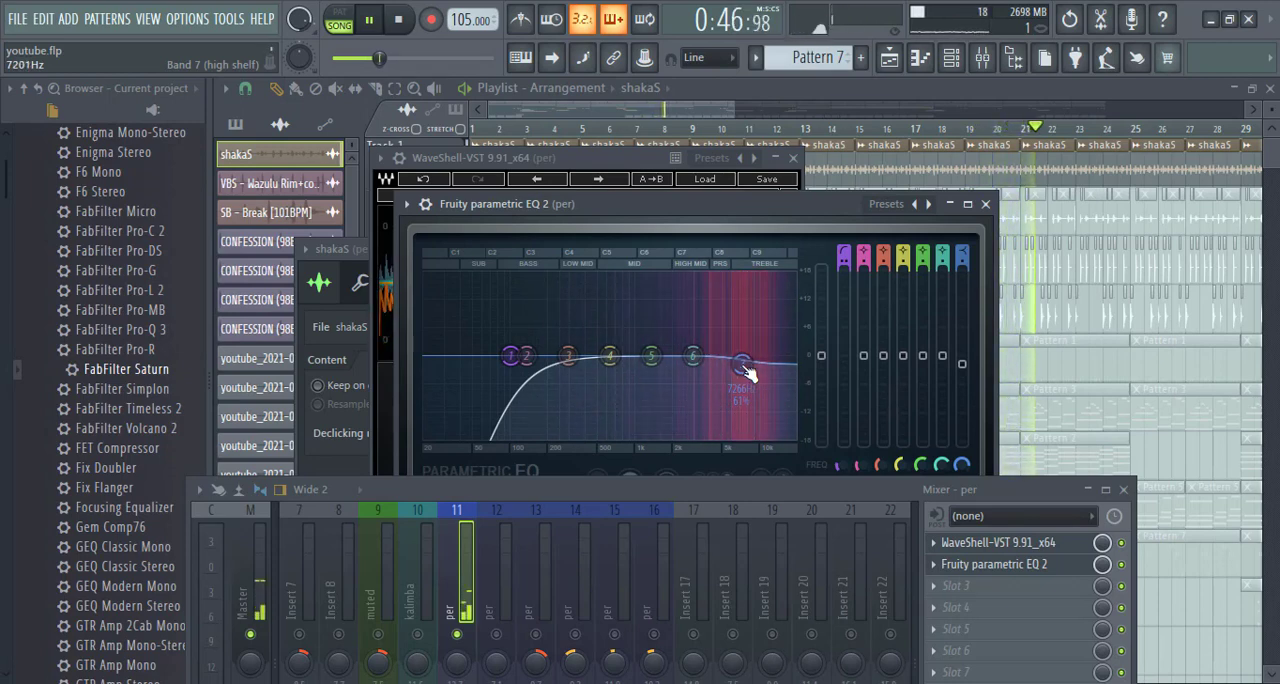
pyautogui.press('space')
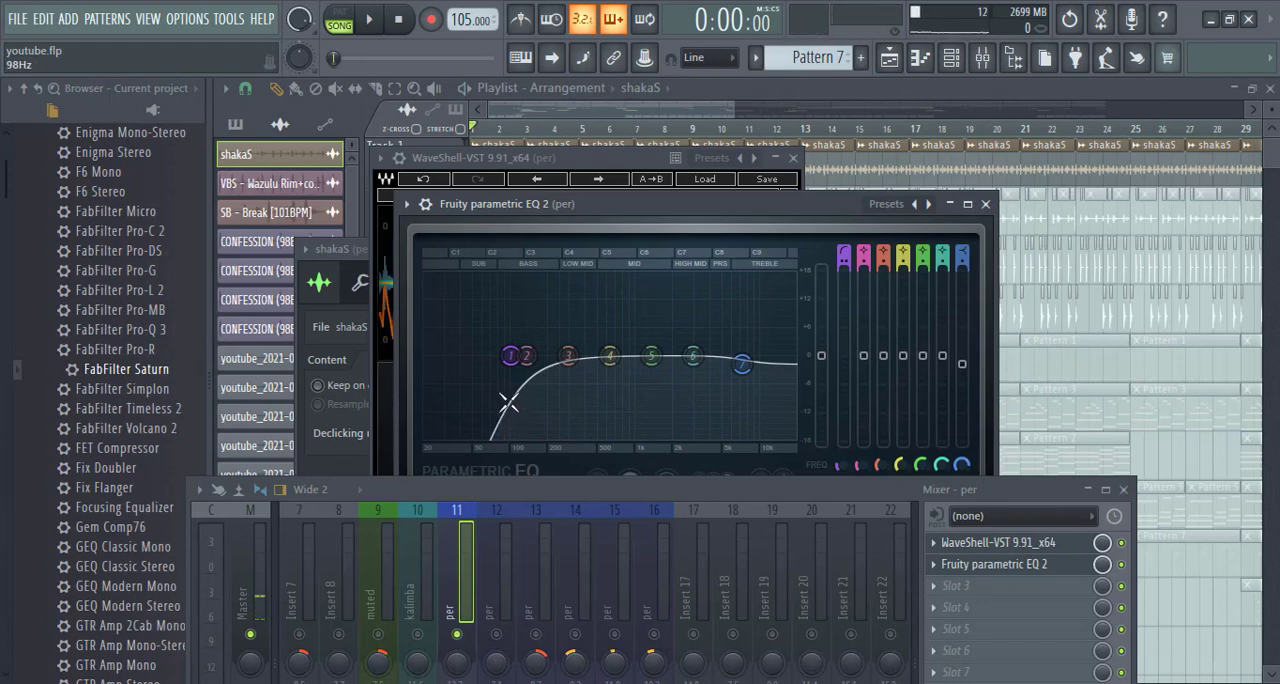
pyautogui.press('space')
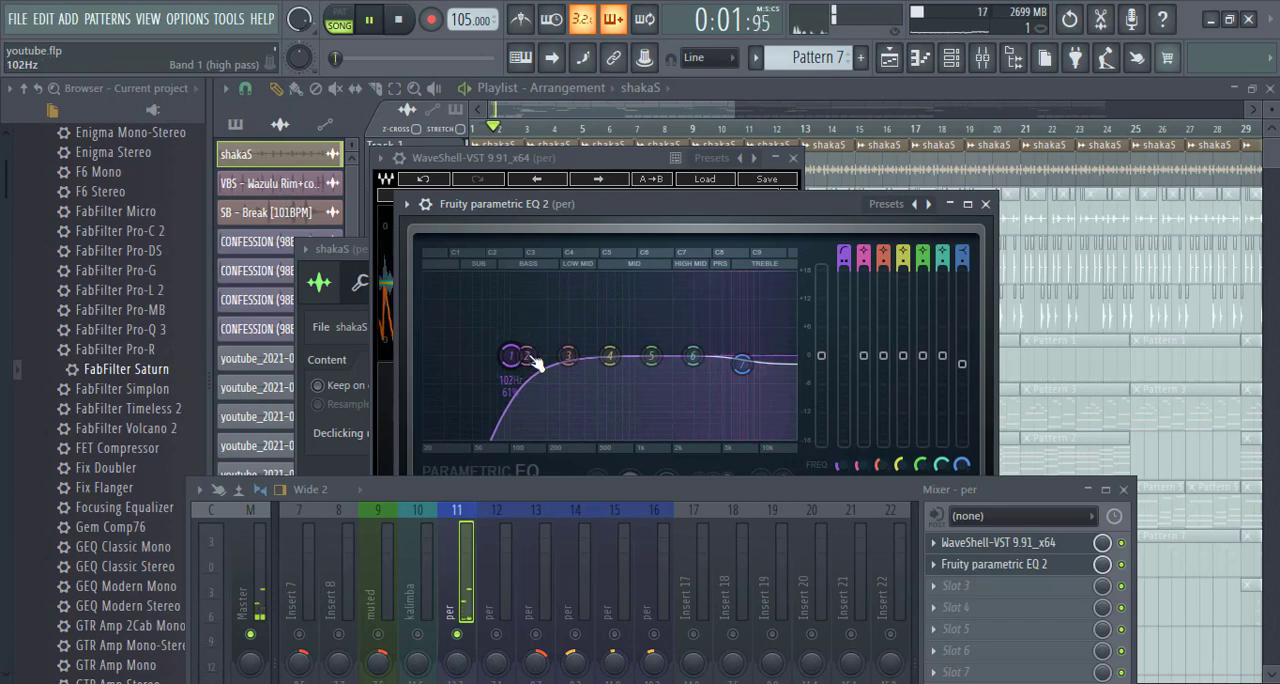
pyautogui.moveTo(767, 486); pyautogui.dragTo(731, 325)
pyautogui.press('space')
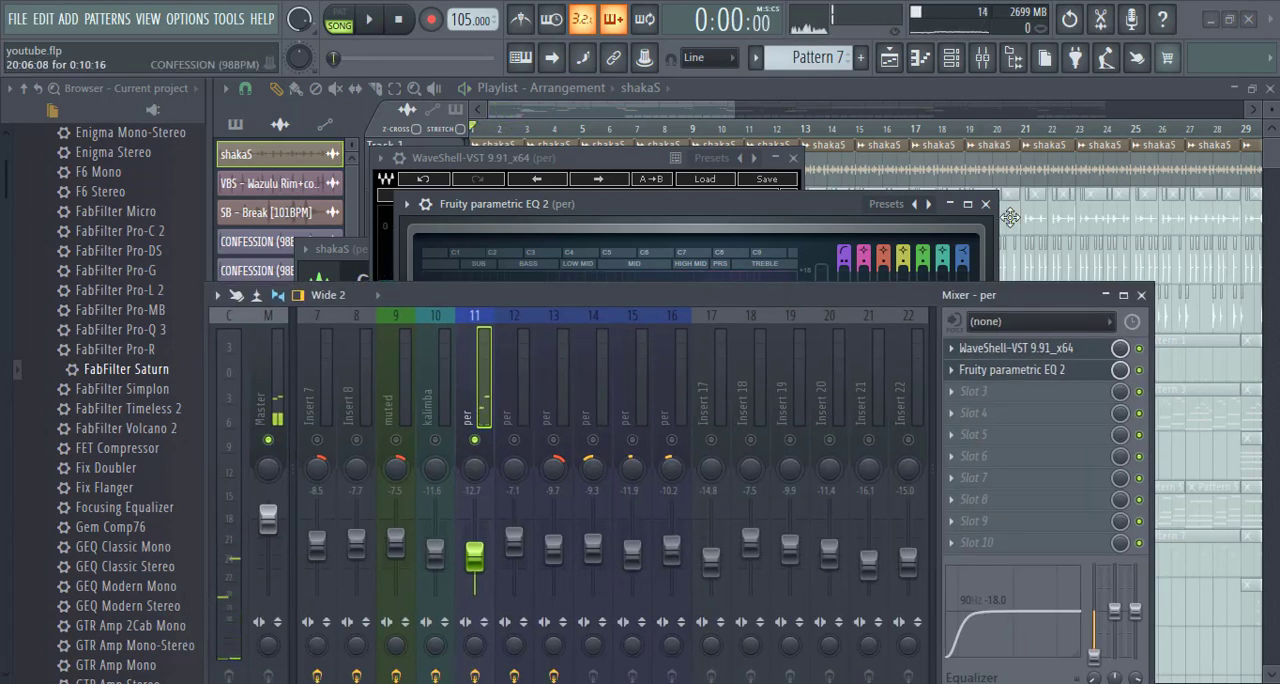
pyautogui.click(986, 204)
pyautogui.click(793, 158)
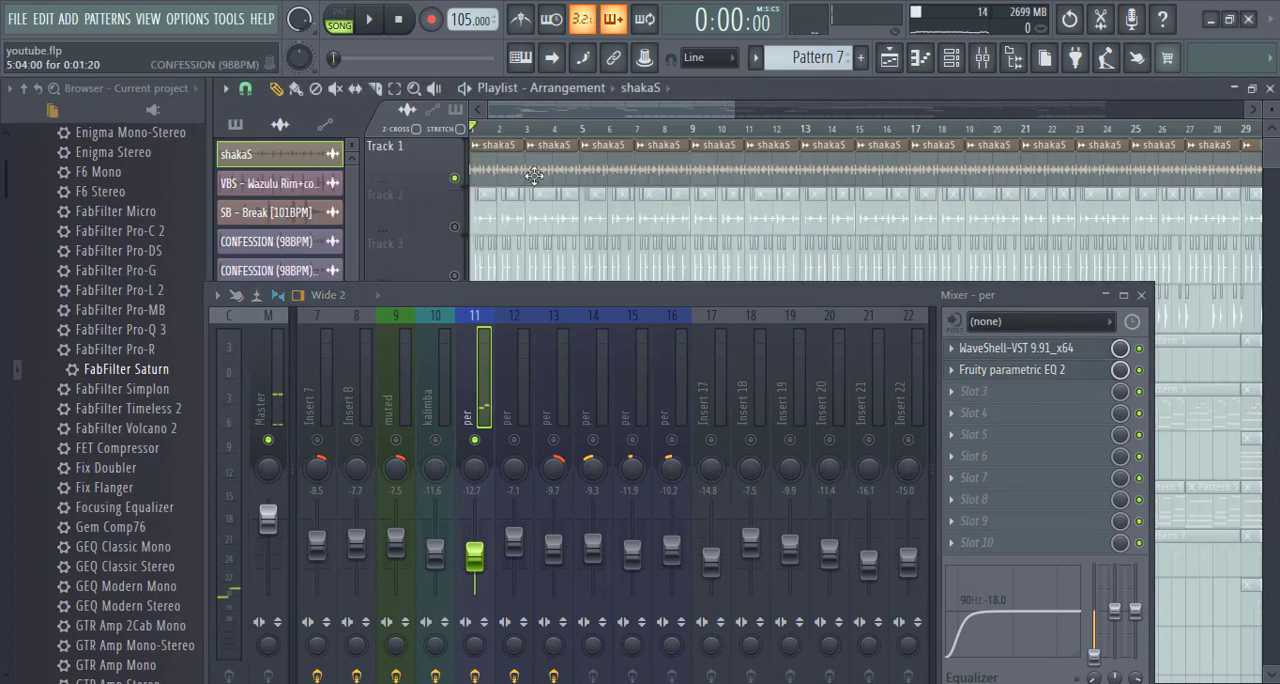
# - Unmute playlist Track 2 and open the channel settings of its CONFESSION (98BPM) clip
pyautogui.scroll(3, 516, 112)
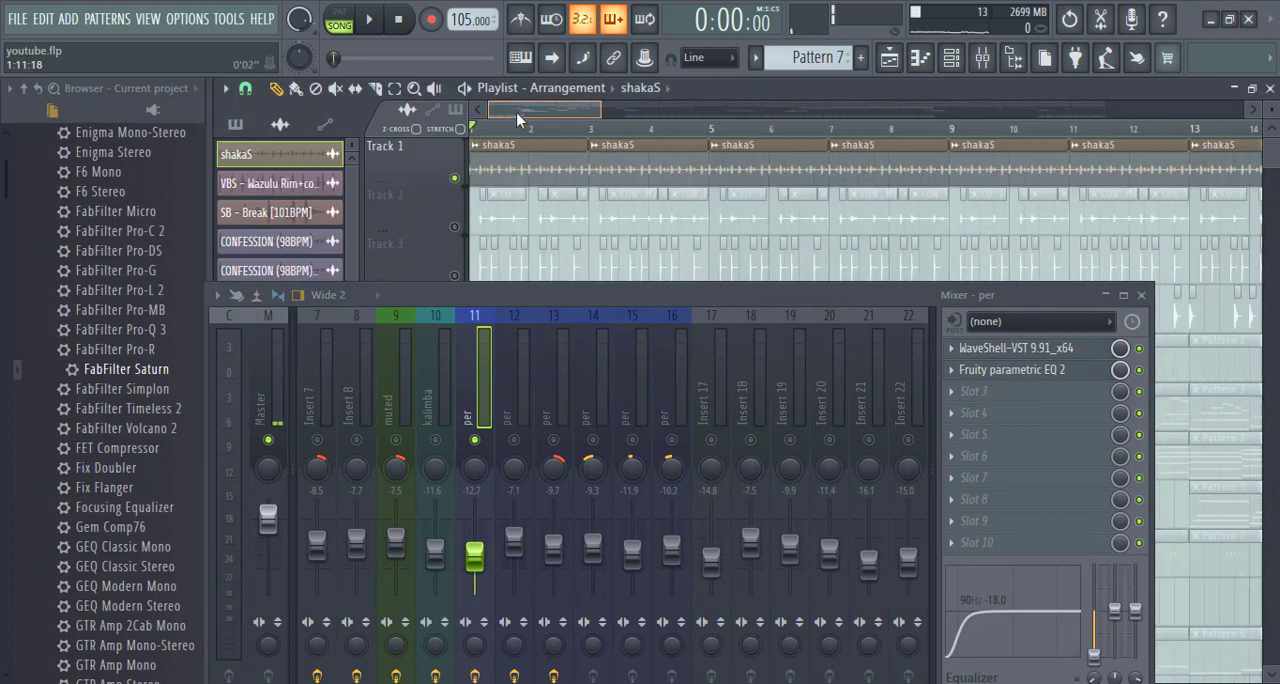
pyautogui.click(455, 228)
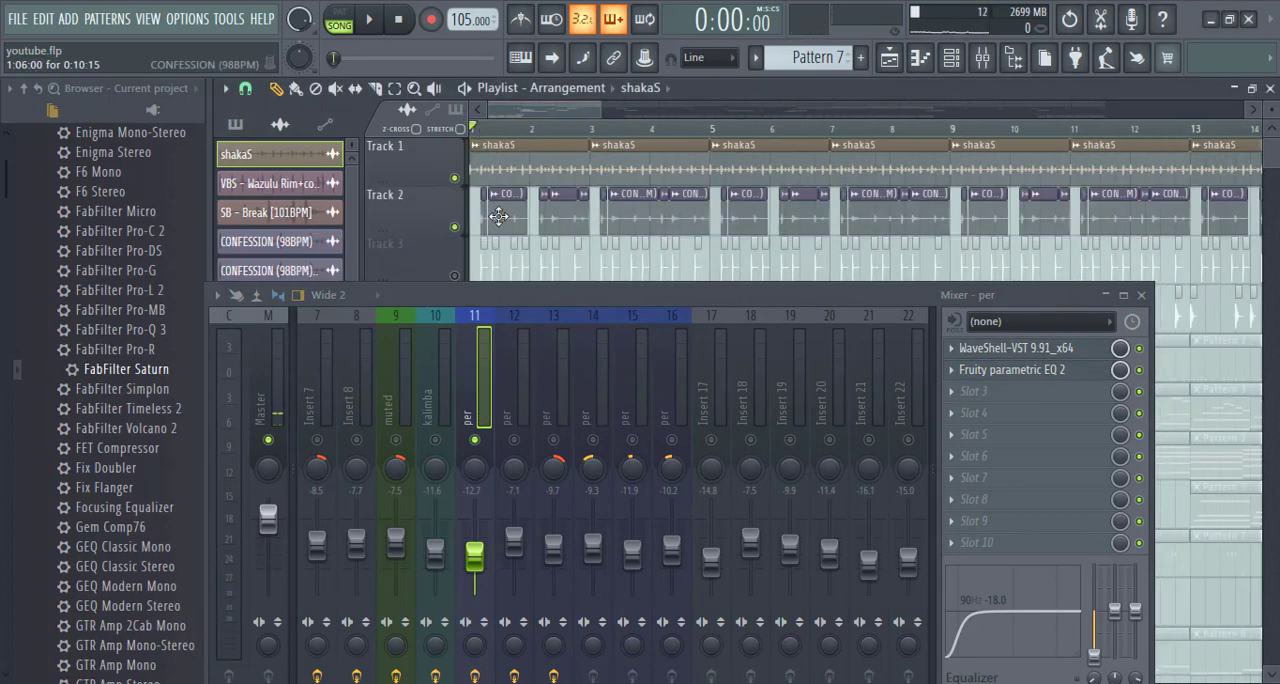
pyautogui.doubleClick(497, 216)
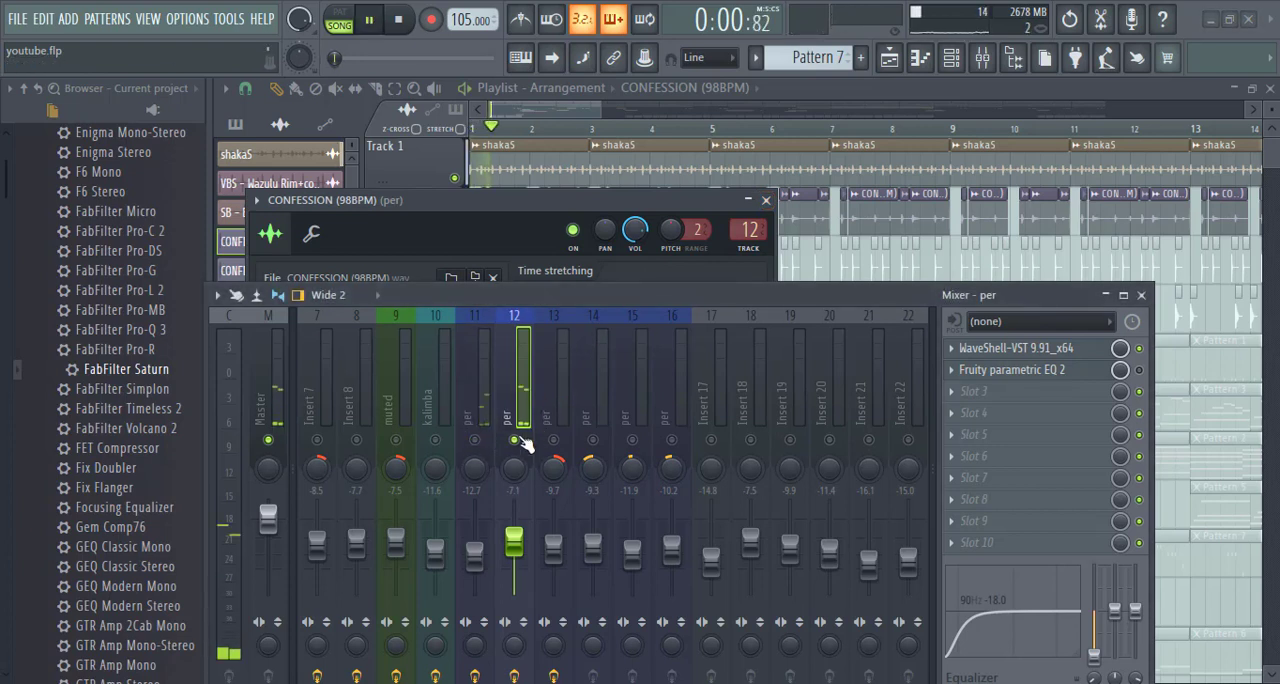
# - Examine the WaveShell-VST and Fruity parametric EQ 2 settings on insert 12 while the song plays
pyautogui.click(1044, 352)
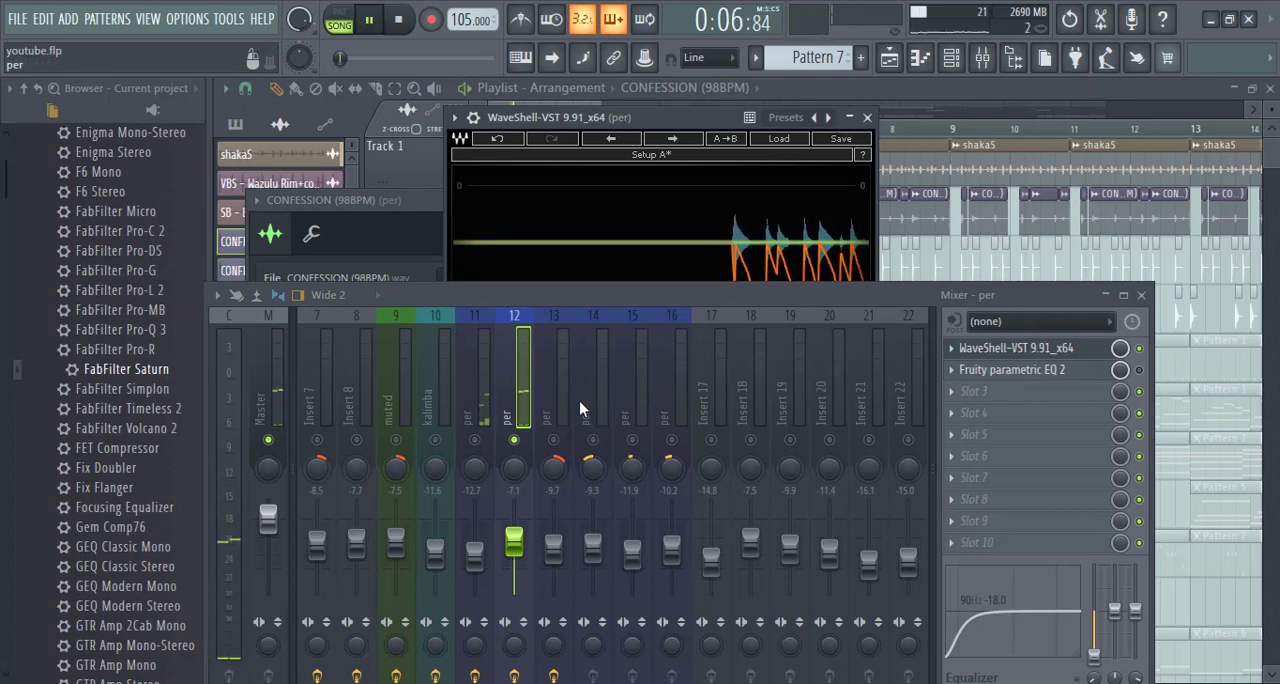
pyautogui.click(1012, 369)
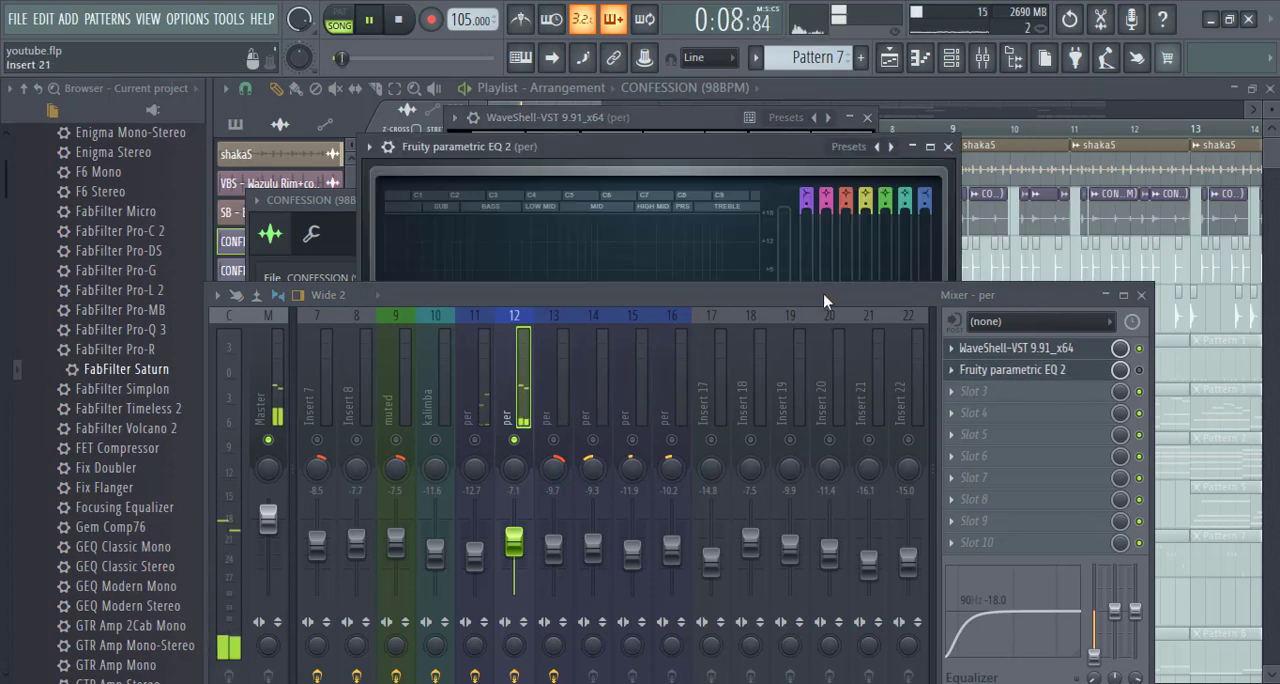
pyautogui.moveTo(833, 298); pyautogui.dragTo(824, 376)
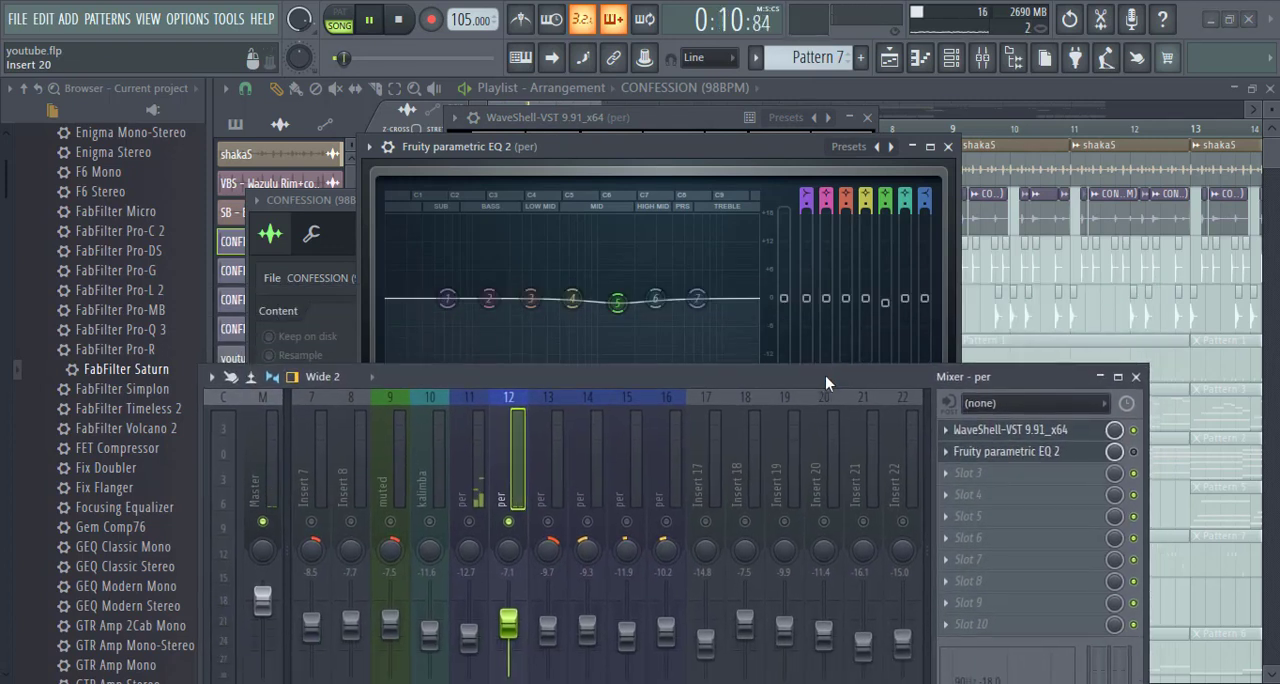
# - Delete Fruity parametric EQ 2 from the second effect slot of insert 12
pyautogui.click(950, 455)
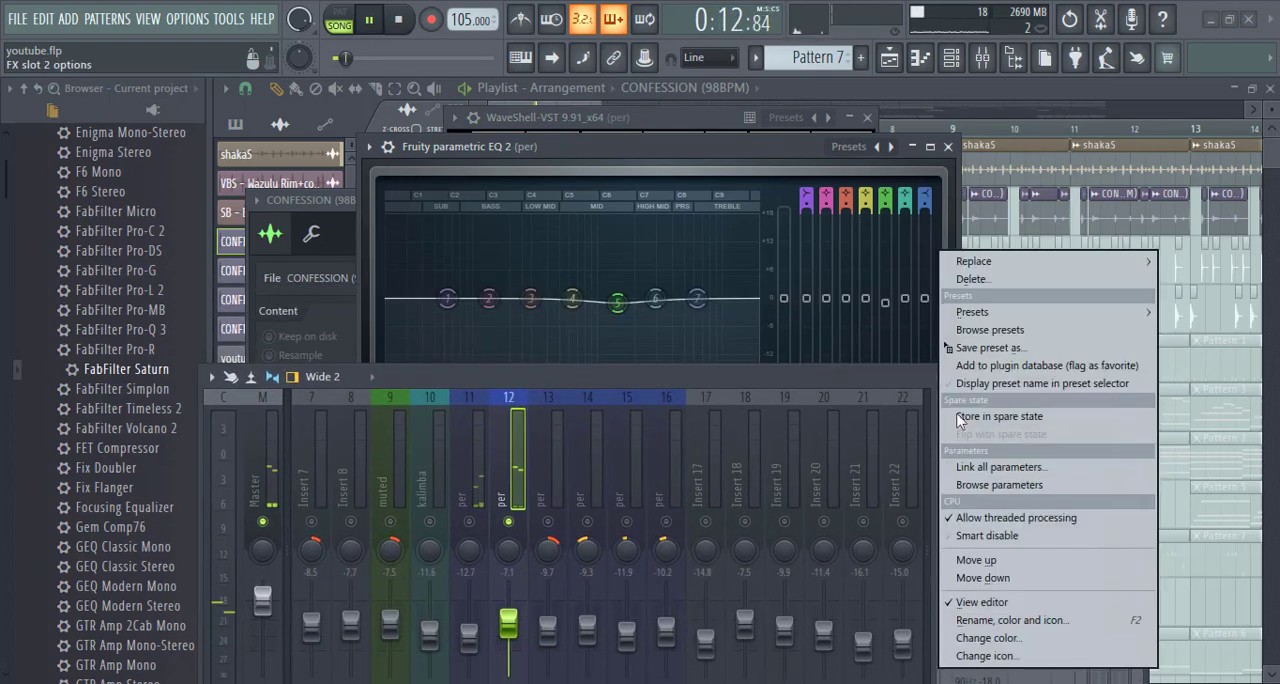
pyautogui.click(981, 283)
pyautogui.click(737, 418)
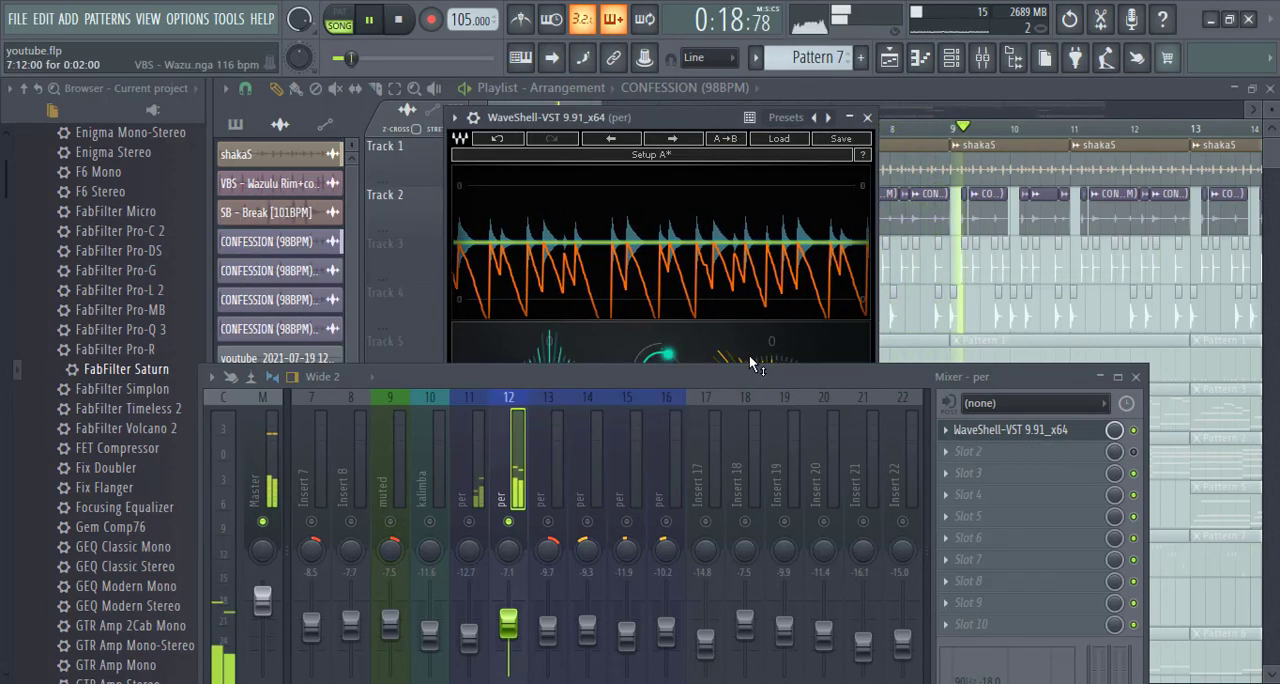
# - Audition inserts 11 and 12 playing together, stop the song, and close the WaveShell-VST plugin
pyautogui.press('space')
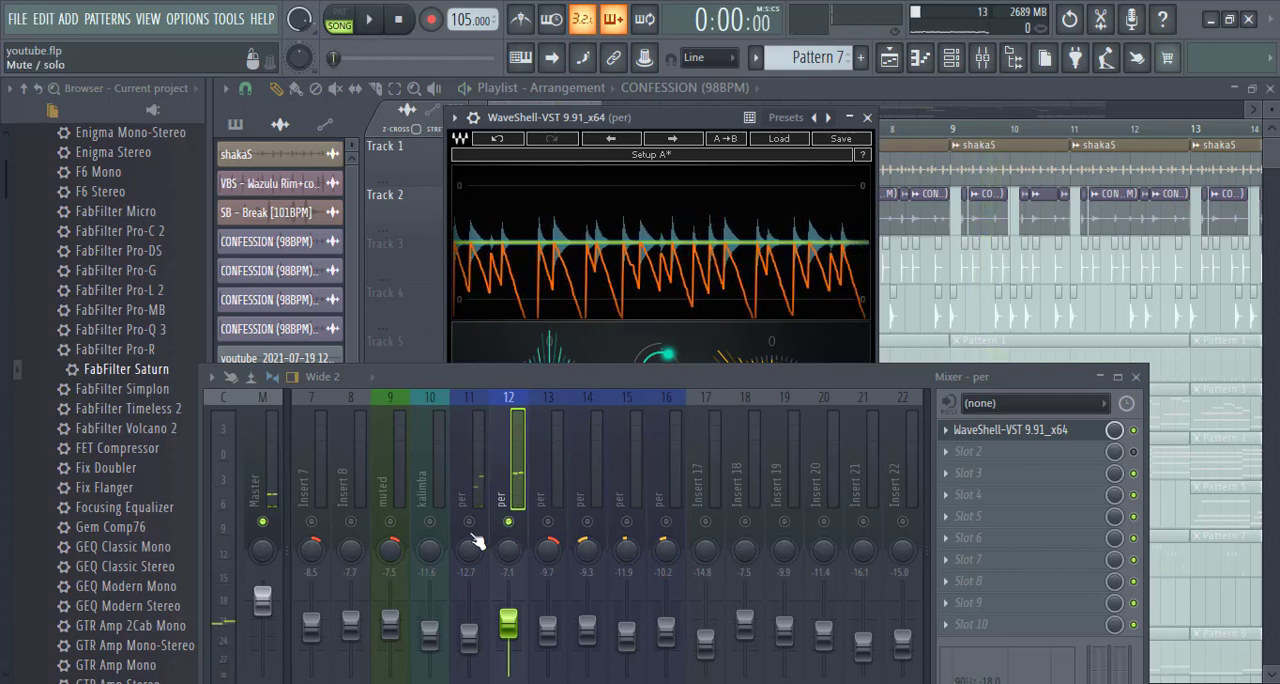
pyautogui.press('space')
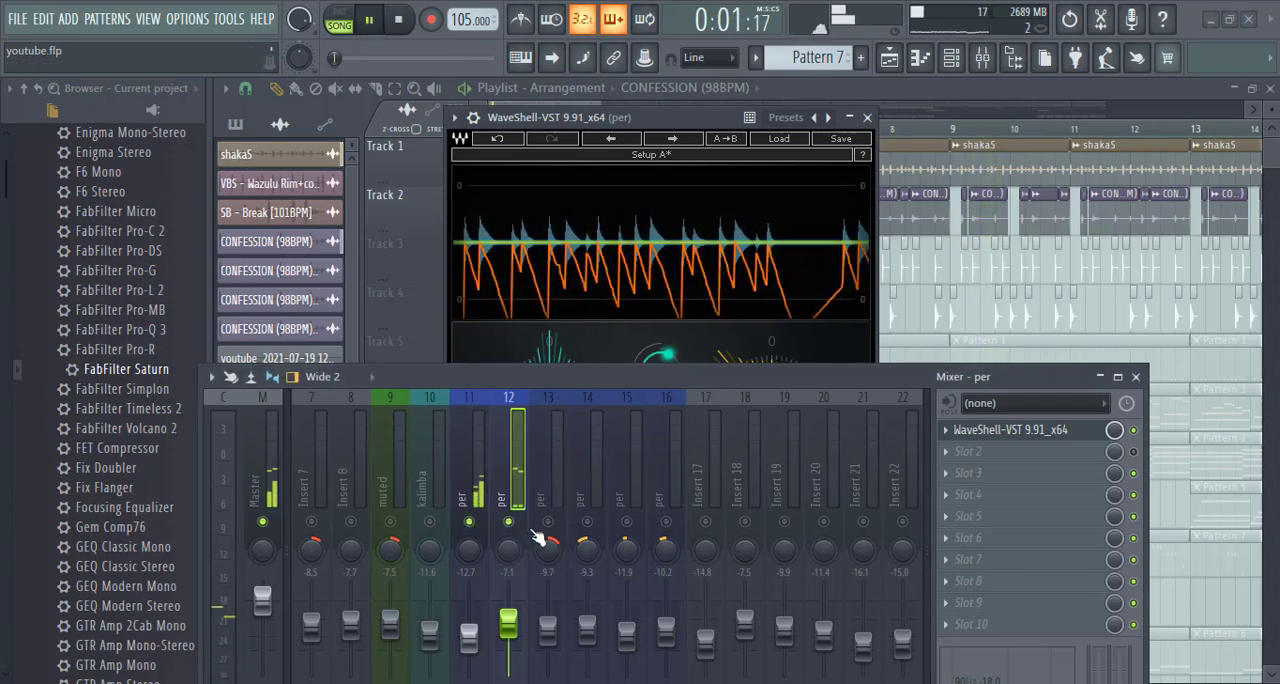
pyautogui.press('space')
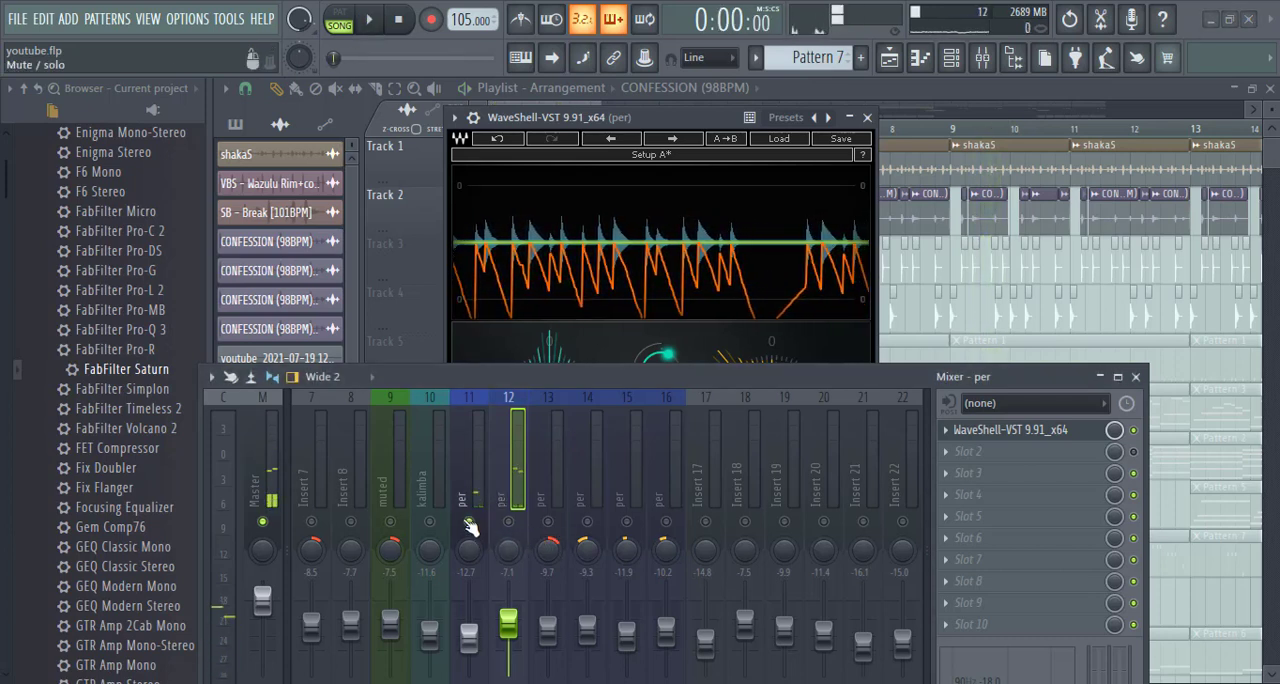
pyautogui.click(867, 117)
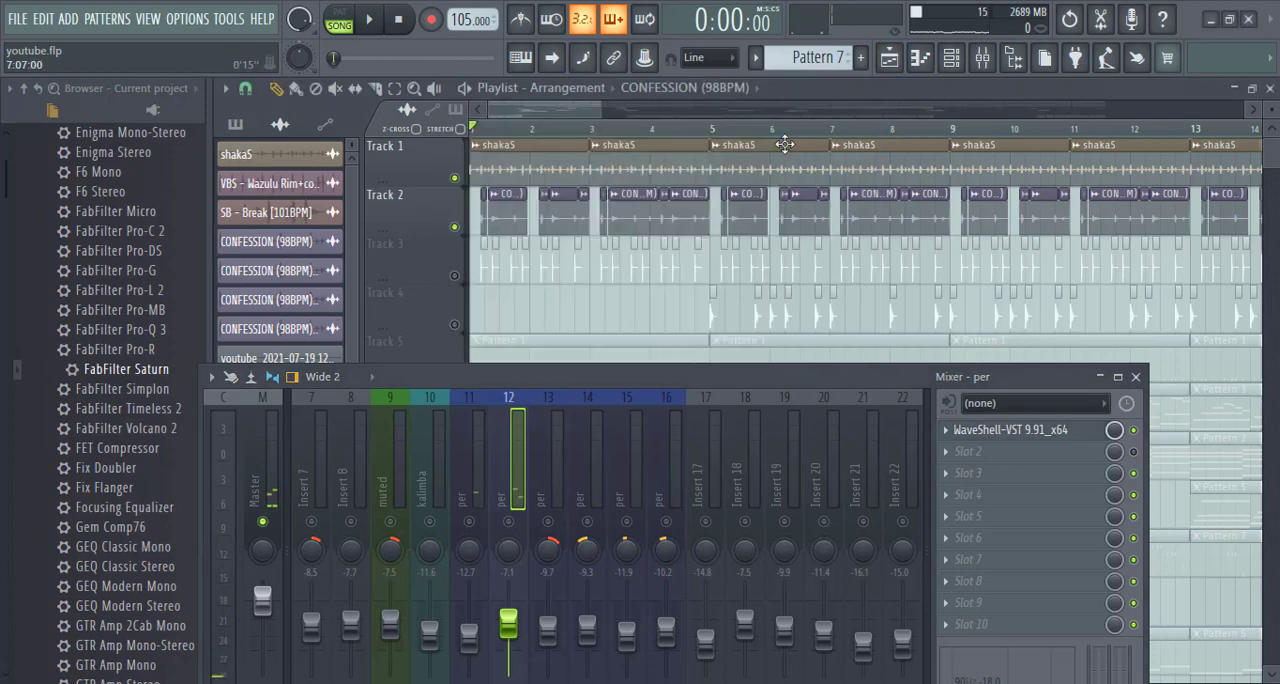
# - Unmute playlist Track 3 and check the channel settings of its VBS - Wazulu Rim+conga clip for the mixer insert
pyautogui.click(455, 276)
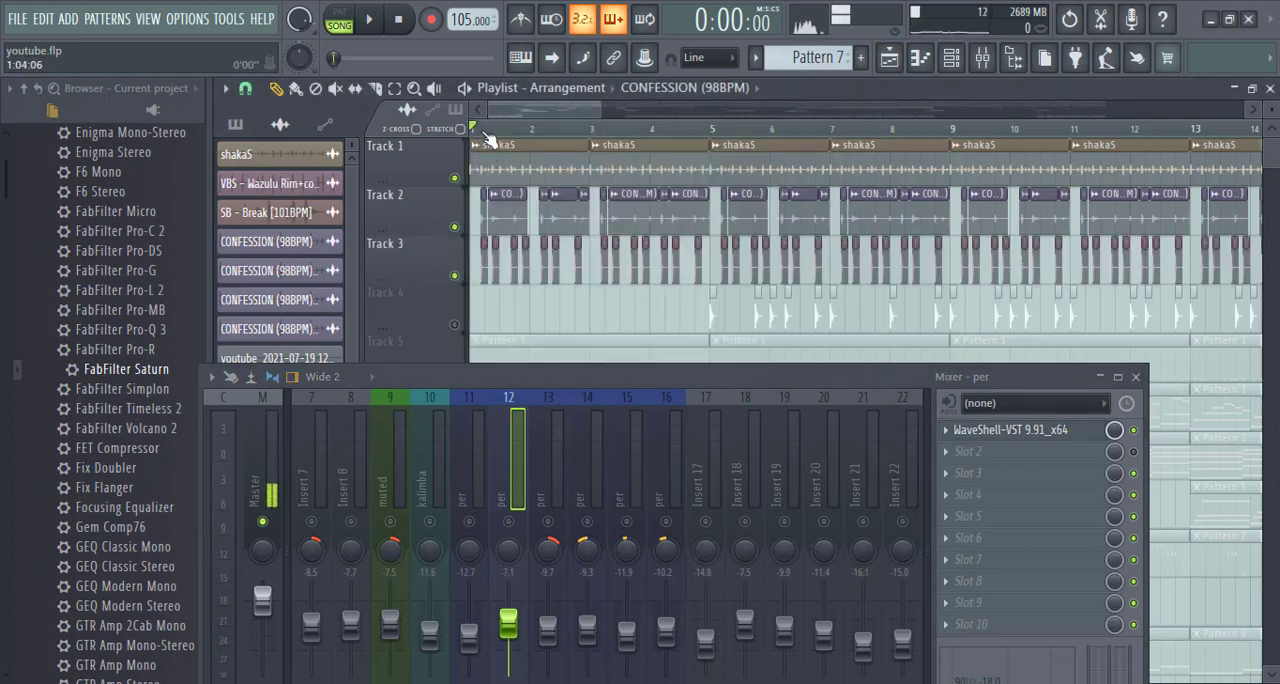
pyautogui.scroll(4, 495, 123)
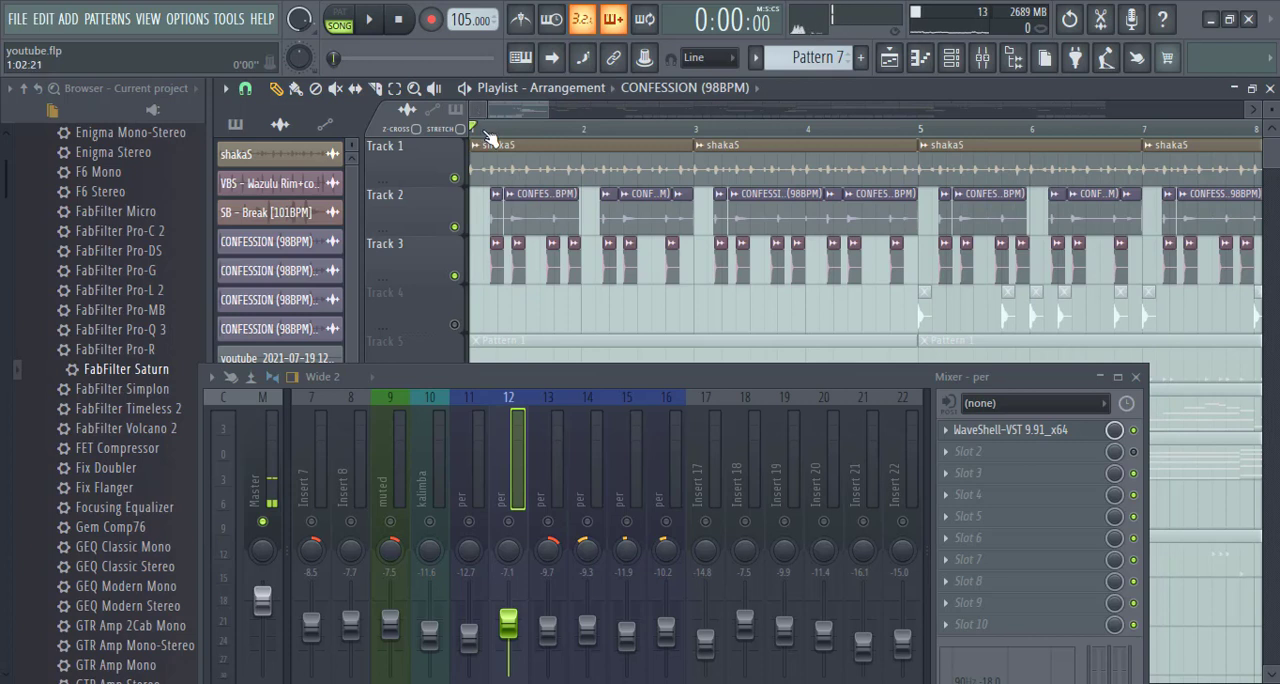
pyautogui.scroll(3, 488, 135)
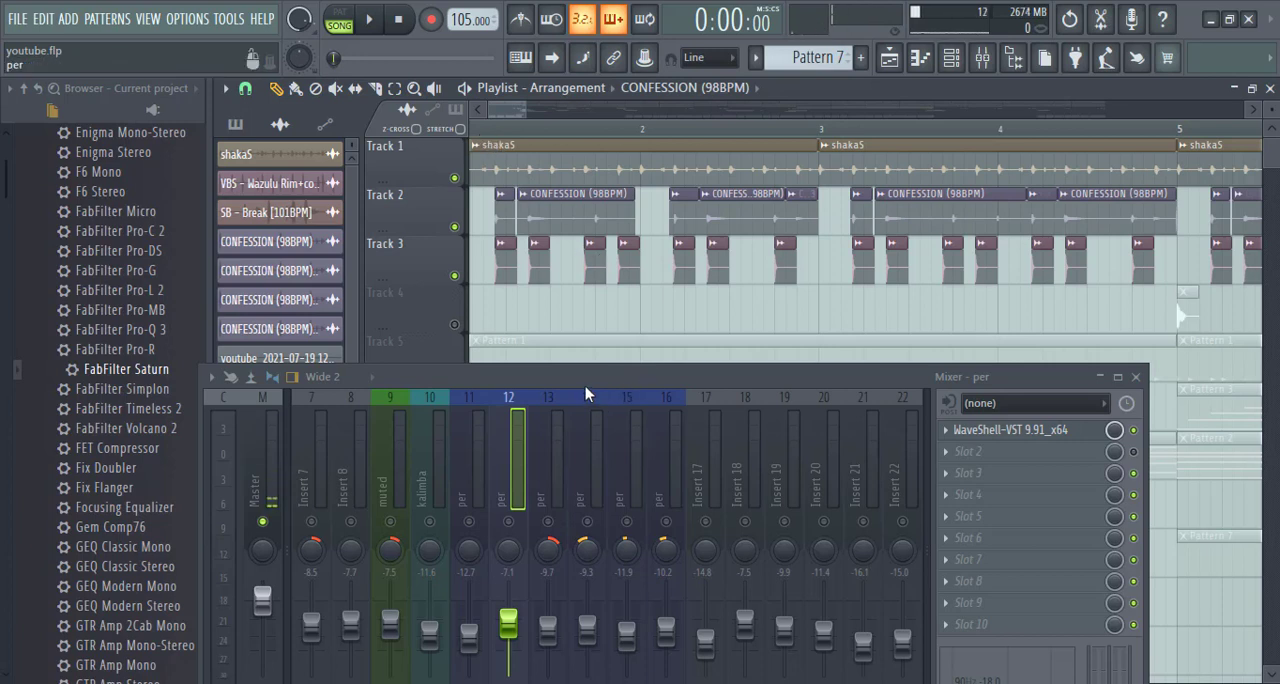
pyautogui.moveTo(584, 380)
pyautogui.mouseDown()
pyautogui.moveTo(595, 285)
pyautogui.moveTo(600, 381)
pyautogui.mouseUp()
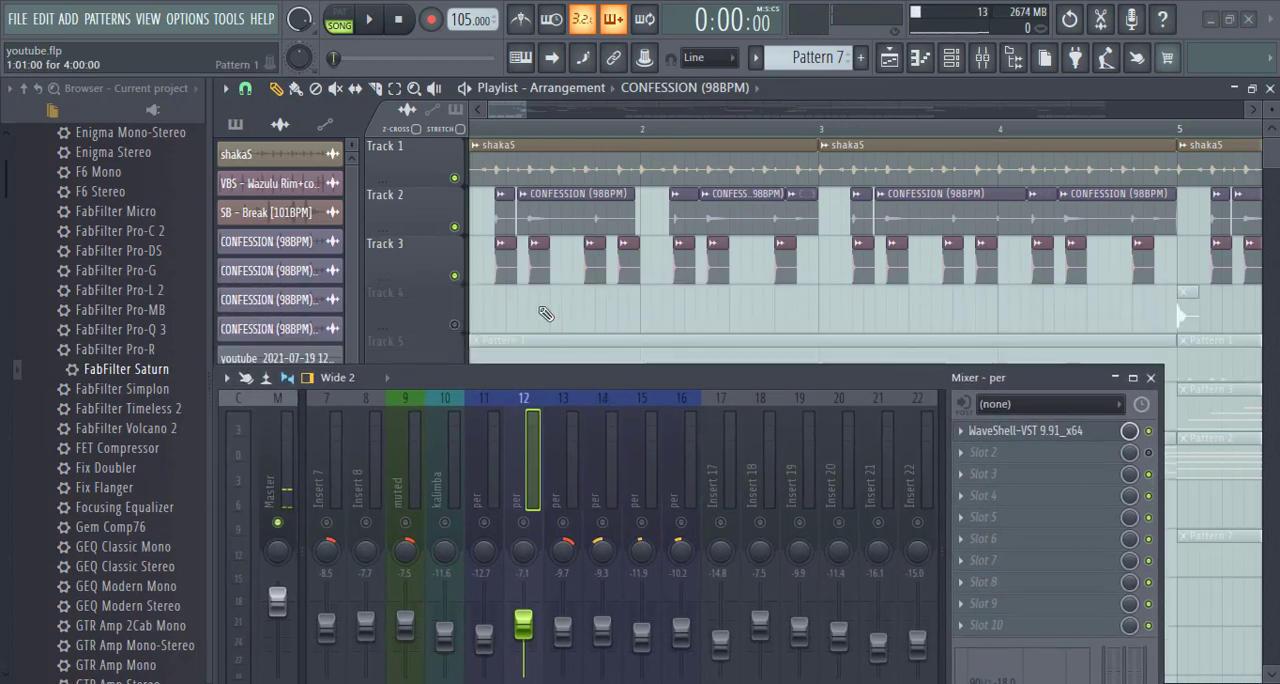
pyautogui.doubleClick(535, 265)
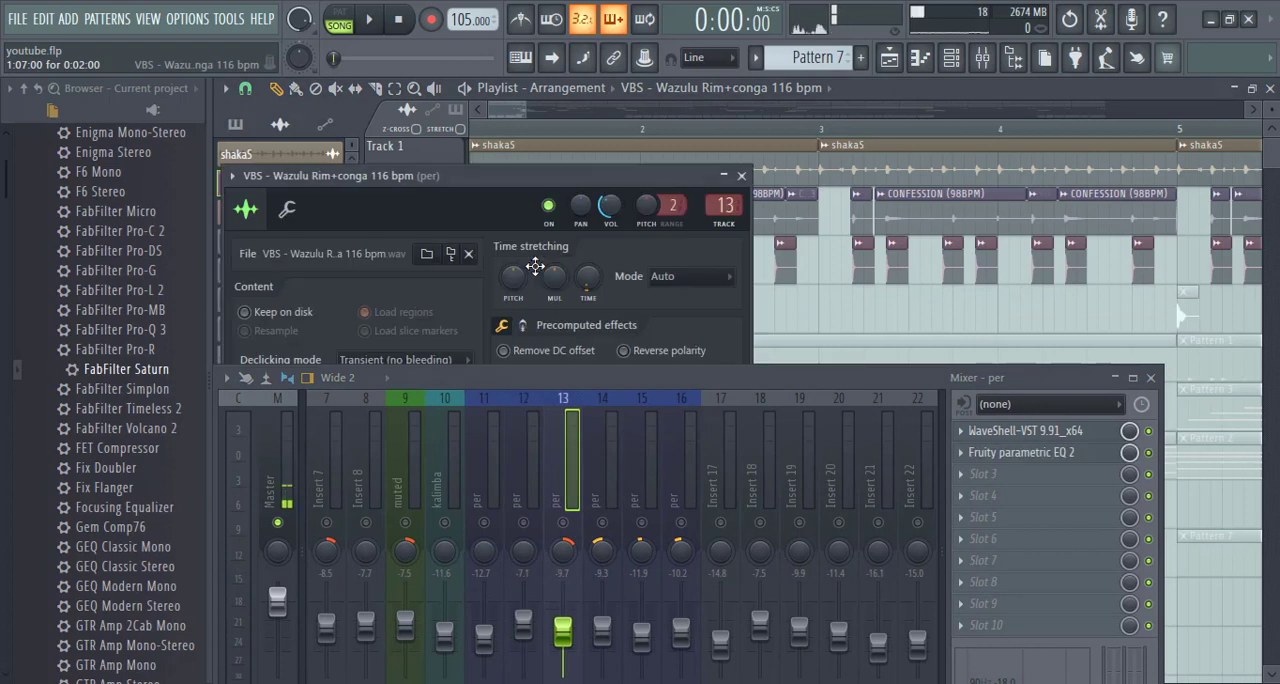
pyautogui.click(741, 176)
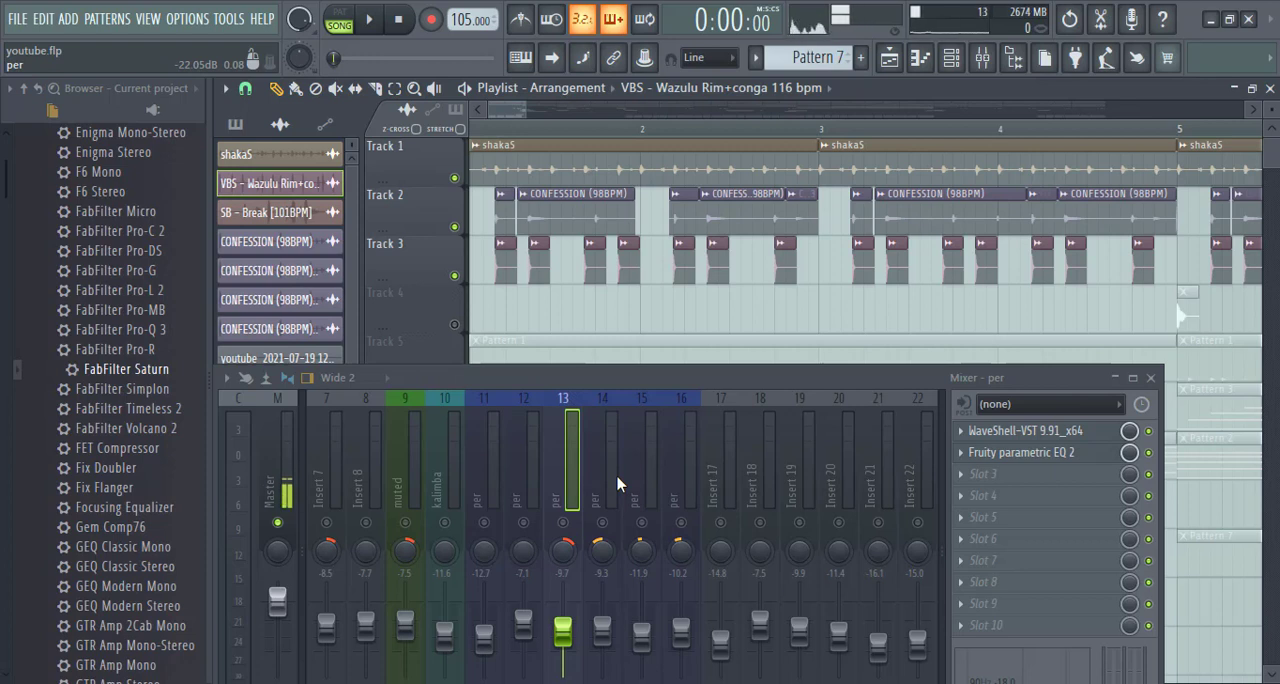
# - Solo mixer insert 13 and audition the rim and conga clips
pyautogui.press('space')
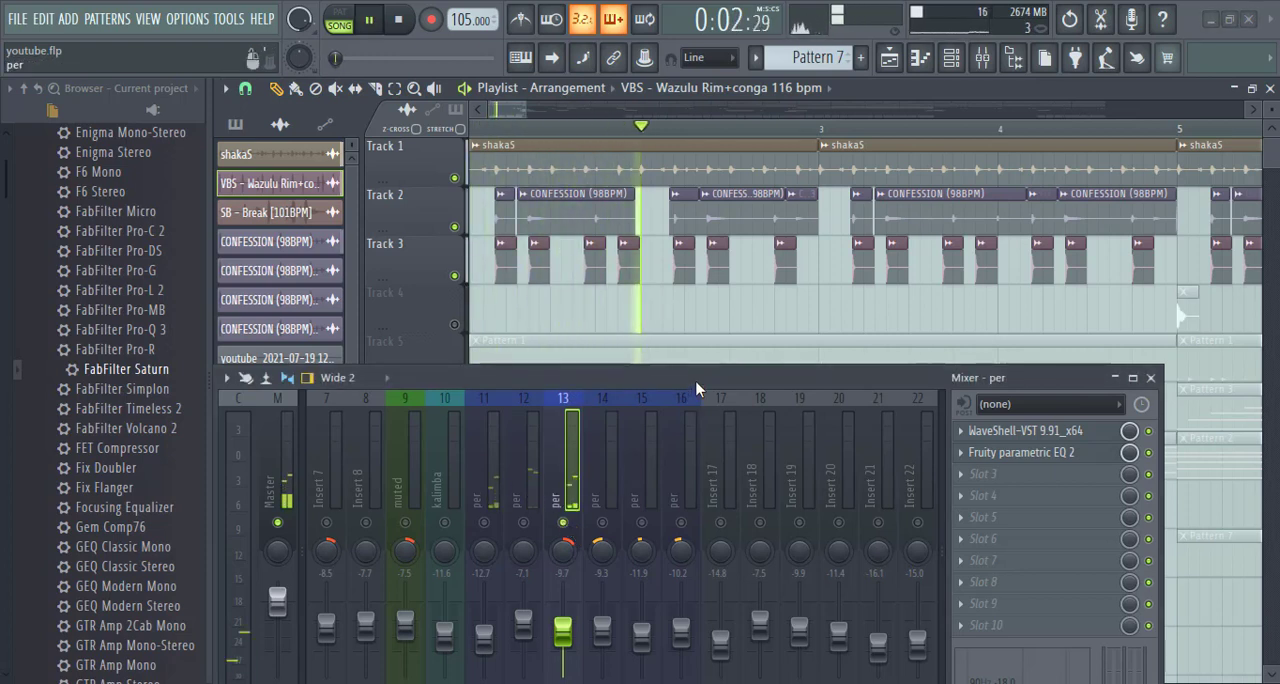
pyautogui.moveTo(695, 378); pyautogui.dragTo(710, 292)
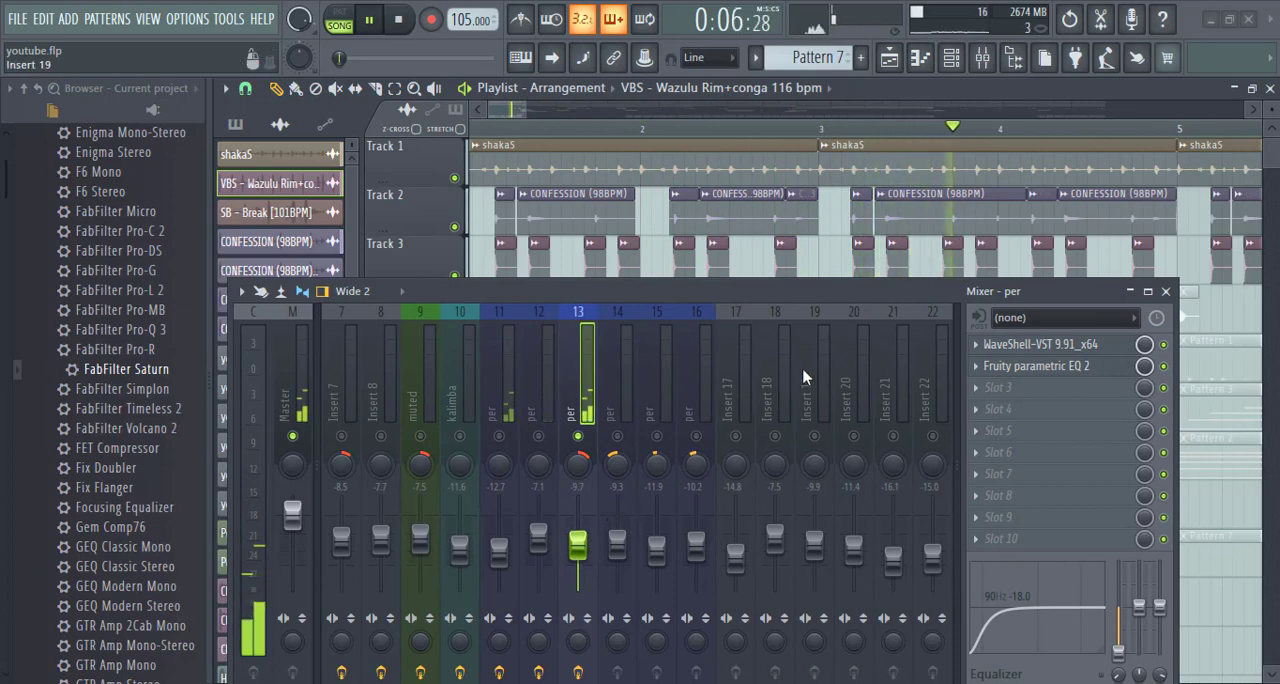
pyautogui.press('space')
# - Open WaveShell-VST on insert 13 and play the song to watch how it processes the rim and conga
pyautogui.click(1041, 348)
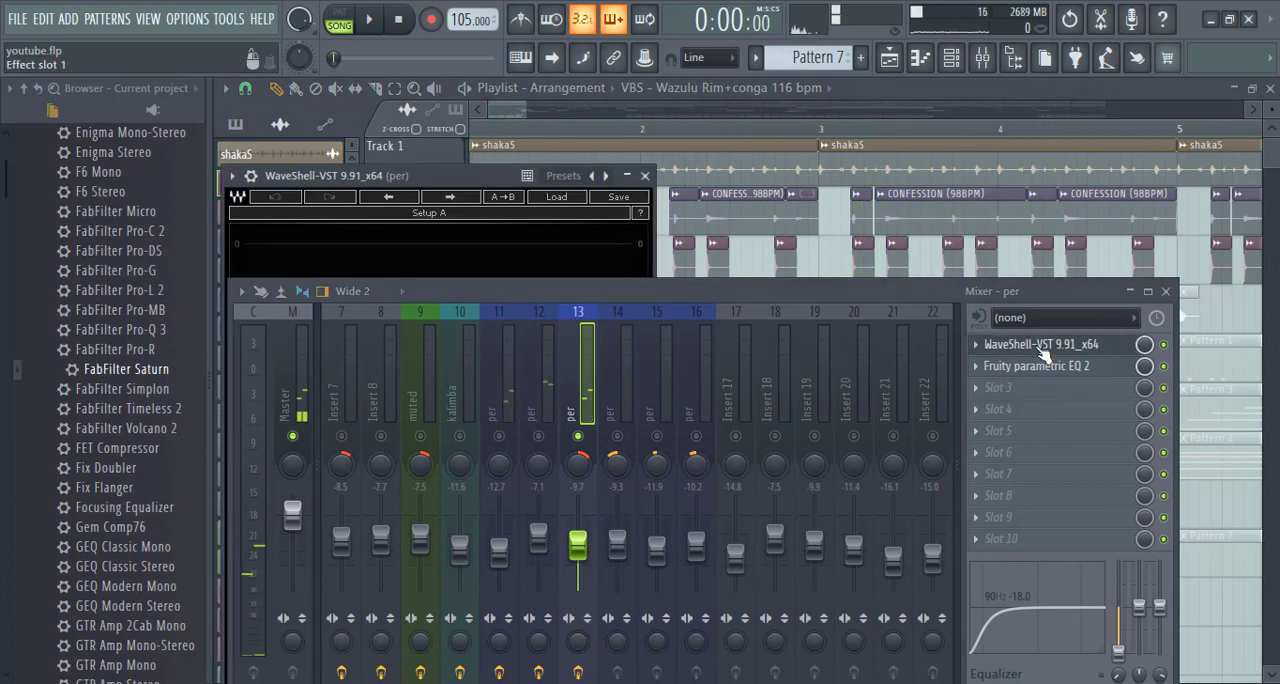
pyautogui.moveTo(740, 306); pyautogui.dragTo(731, 491)
pyautogui.press('space')
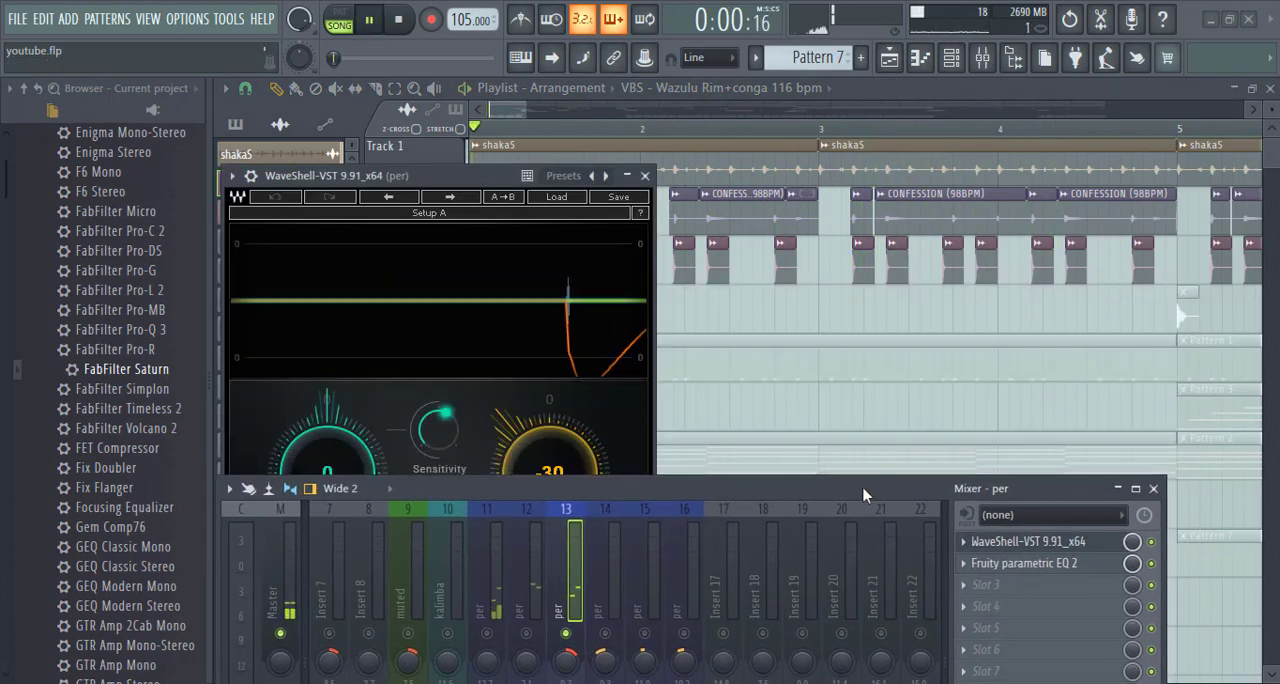
pyautogui.moveTo(809, 491); pyautogui.dragTo(766, 354)
pyautogui.press('space')
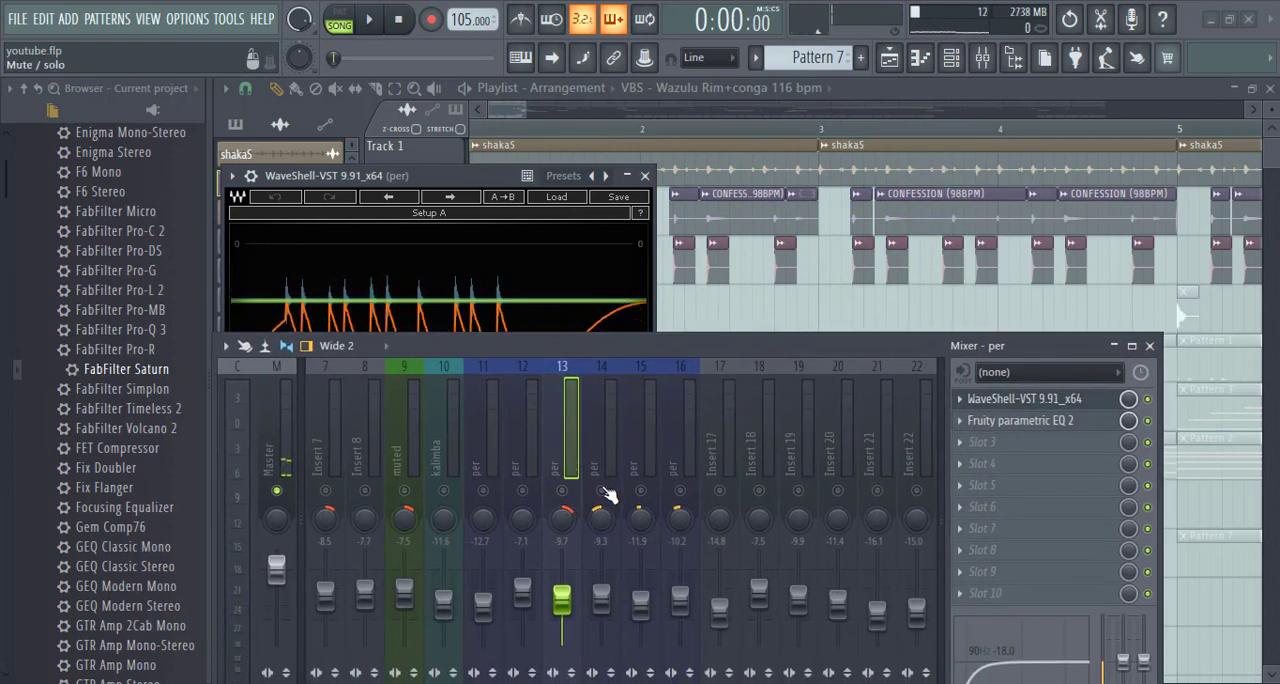
# - Open Fruity parametric EQ 2 on insert 13 and play the song with its curve in view
pyautogui.press('space')
pyautogui.click(1015, 421)
pyautogui.press('space')
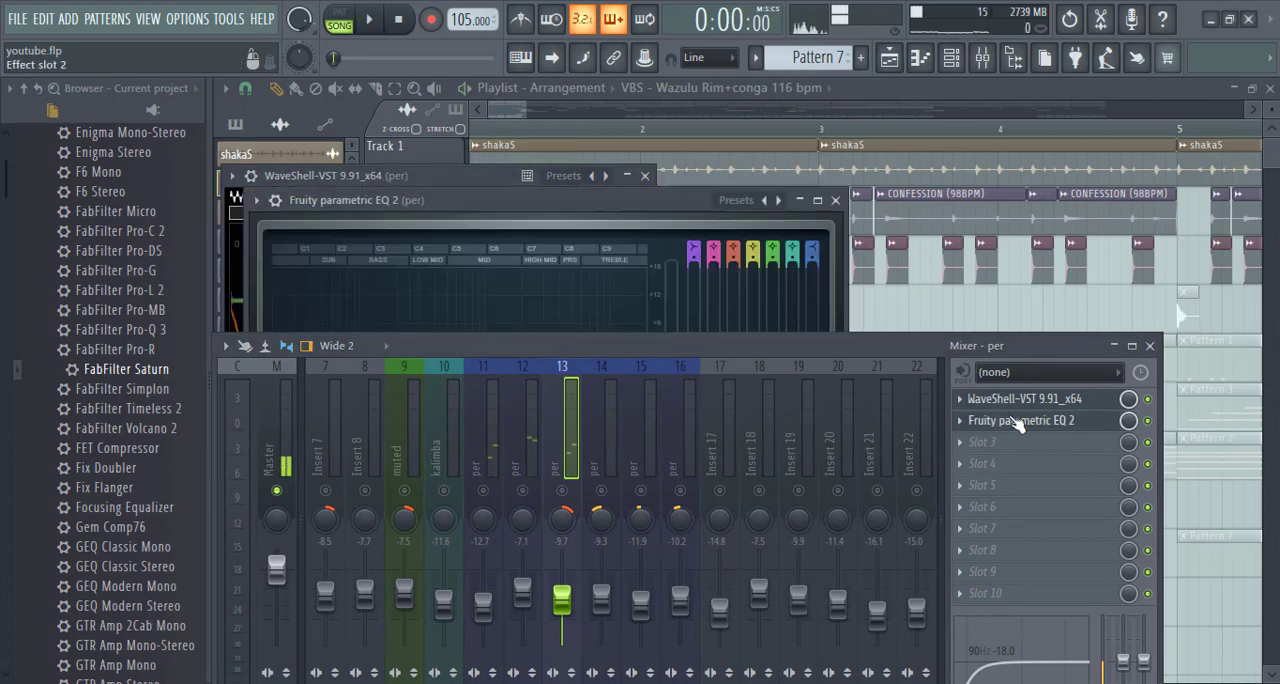
pyautogui.moveTo(724, 348); pyautogui.dragTo(732, 507)
pyautogui.press('space')
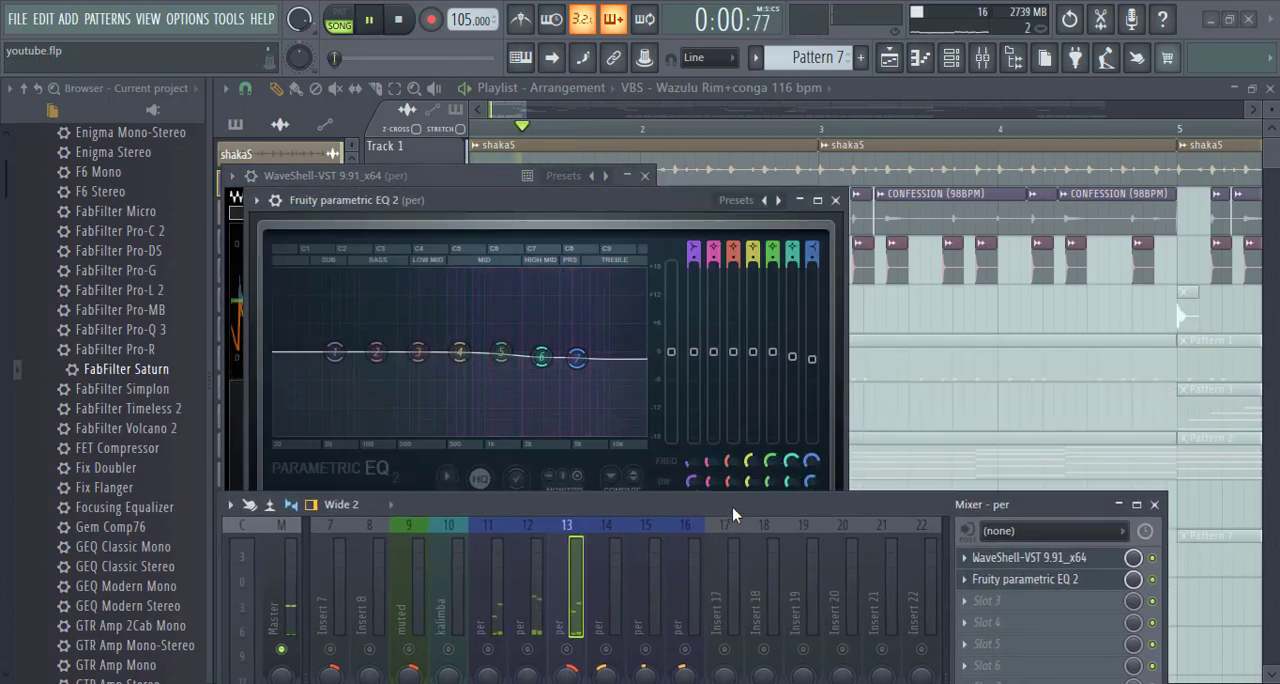
# - Check insert 13's Fruity parametric EQ 2 against the playing song, and close both plugin windows
pyautogui.moveTo(594, 506); pyautogui.dragTo(610, 484)
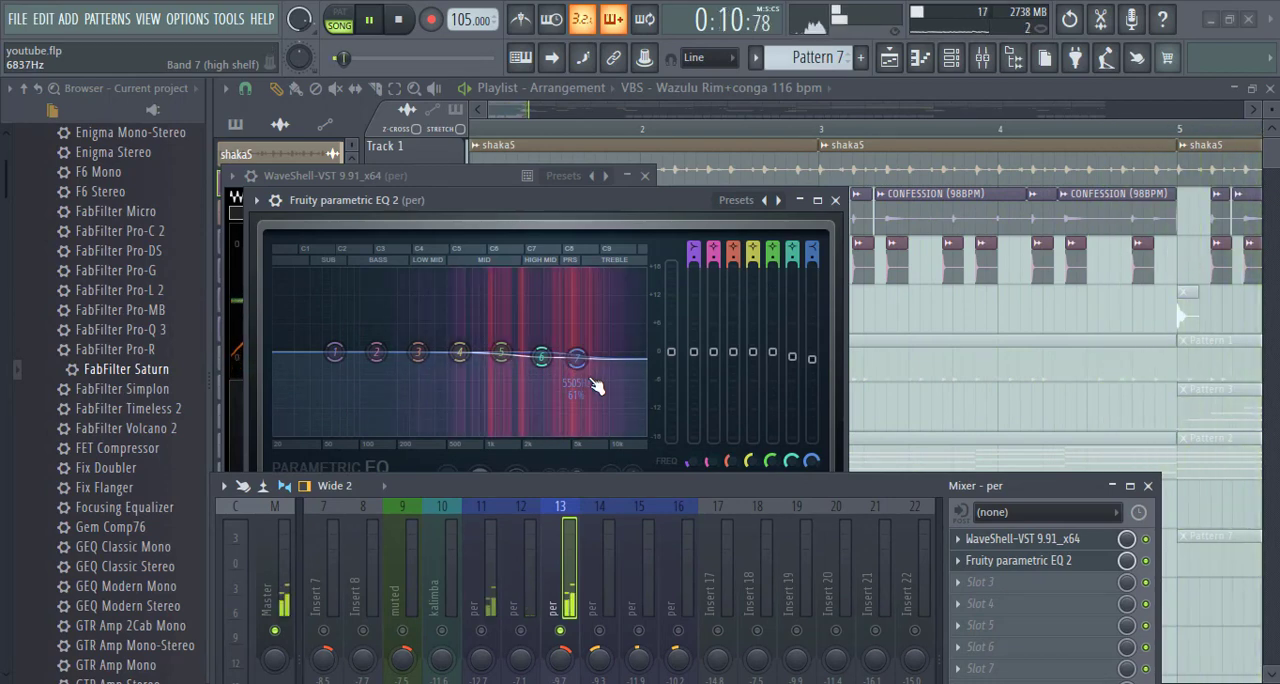
pyautogui.click(835, 200)
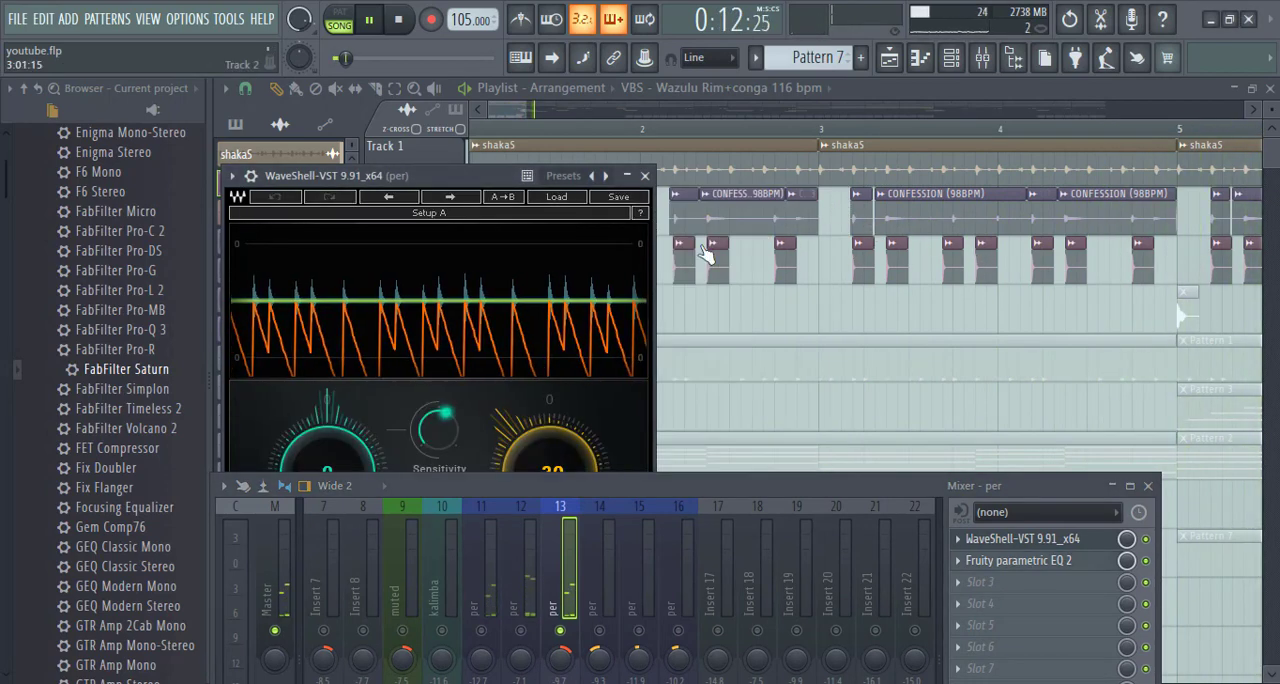
pyautogui.click(644, 175)
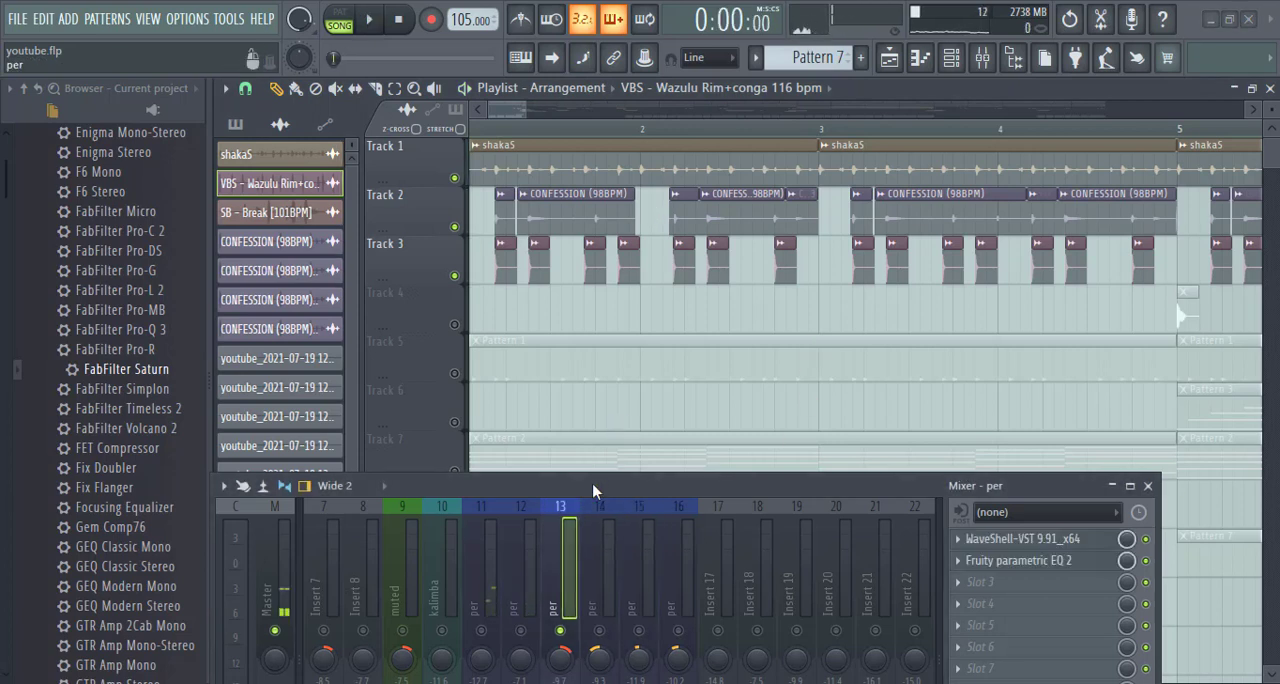
# - Reopen Fruity parametric EQ 2 on insert 13 and cut its lows during playback by pulling band 1 fully down, just above 100 Hz
pyautogui.moveTo(610, 484); pyautogui.dragTo(607, 352)
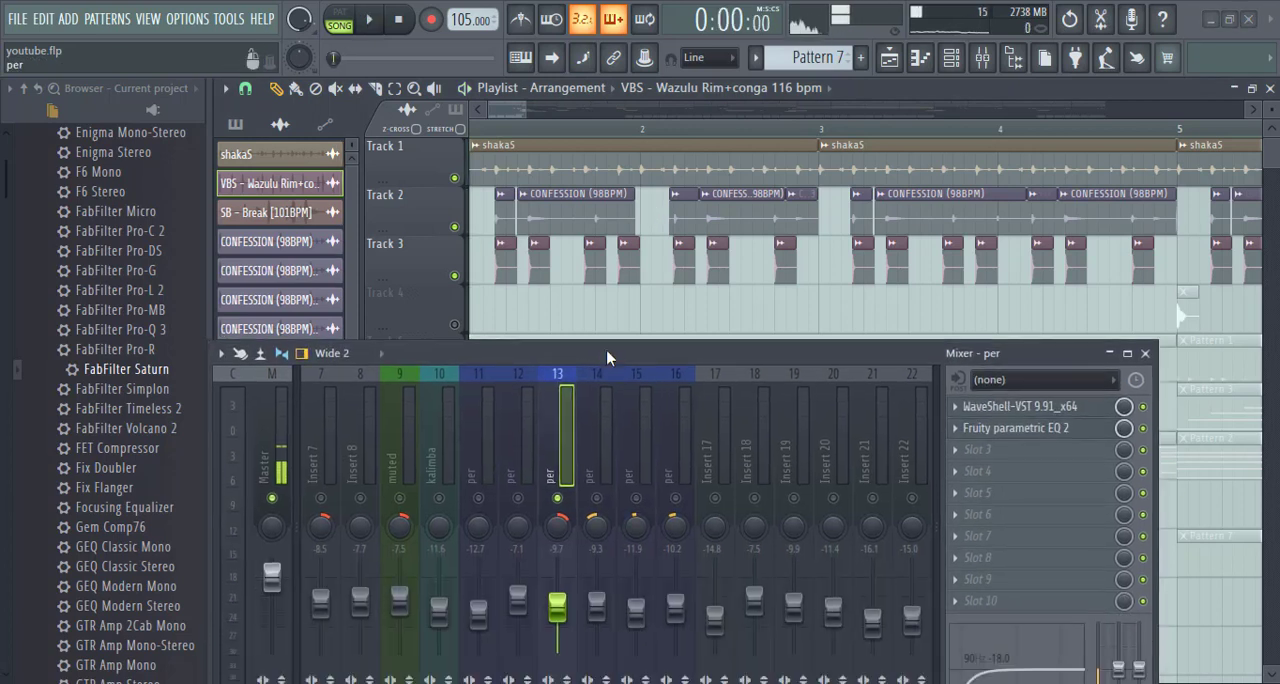
pyautogui.click(1008, 432)
pyautogui.moveTo(777, 357); pyautogui.dragTo(827, 653)
pyautogui.press('space')
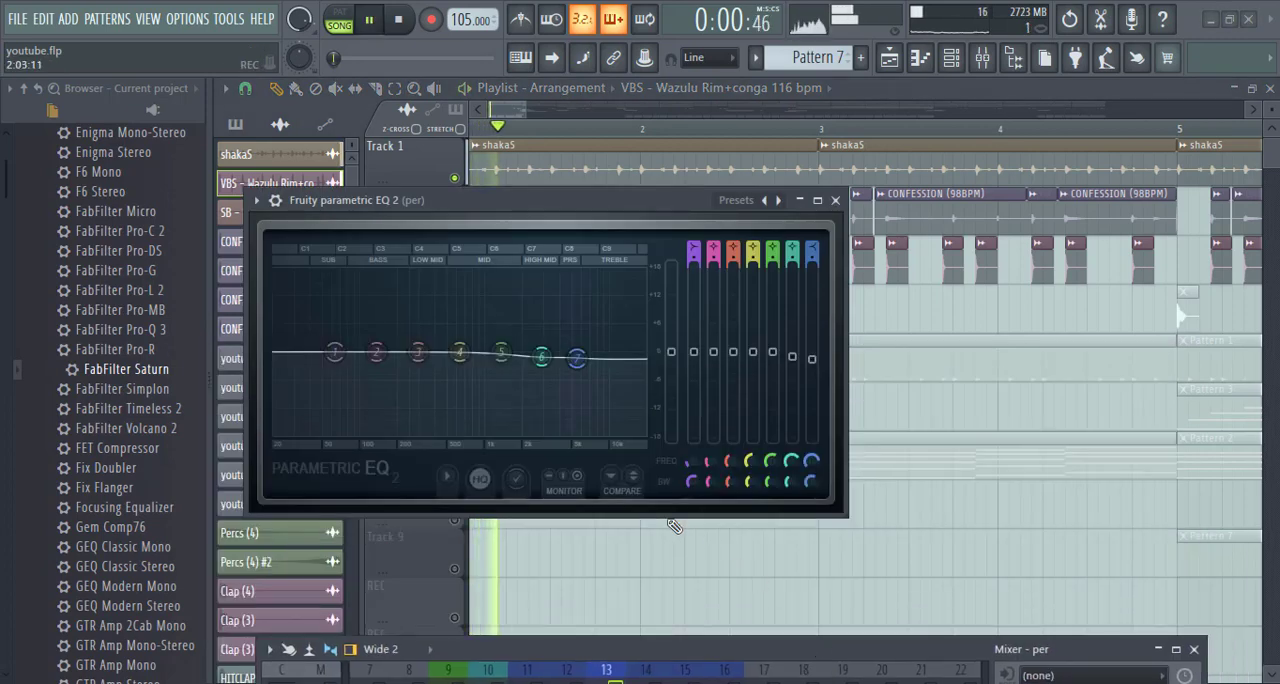
pyautogui.moveTo(335, 352); pyautogui.dragTo(372, 432)
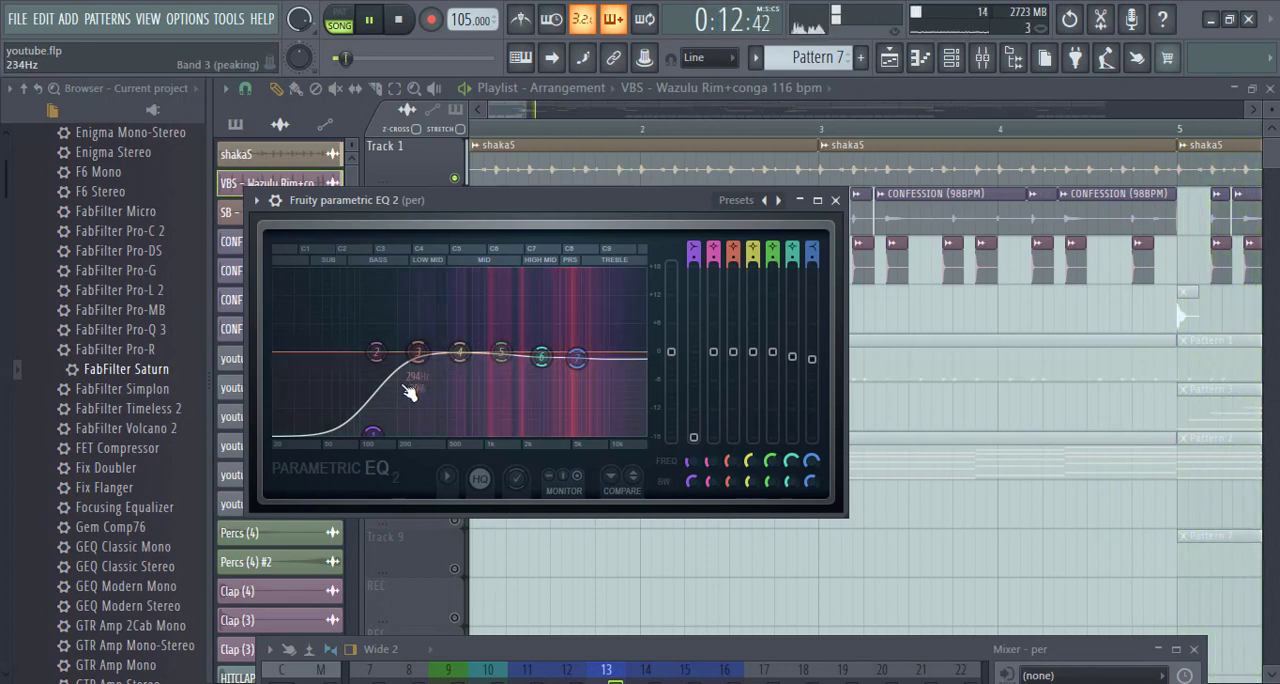
pyautogui.moveTo(380, 432); pyautogui.dragTo(385, 433)
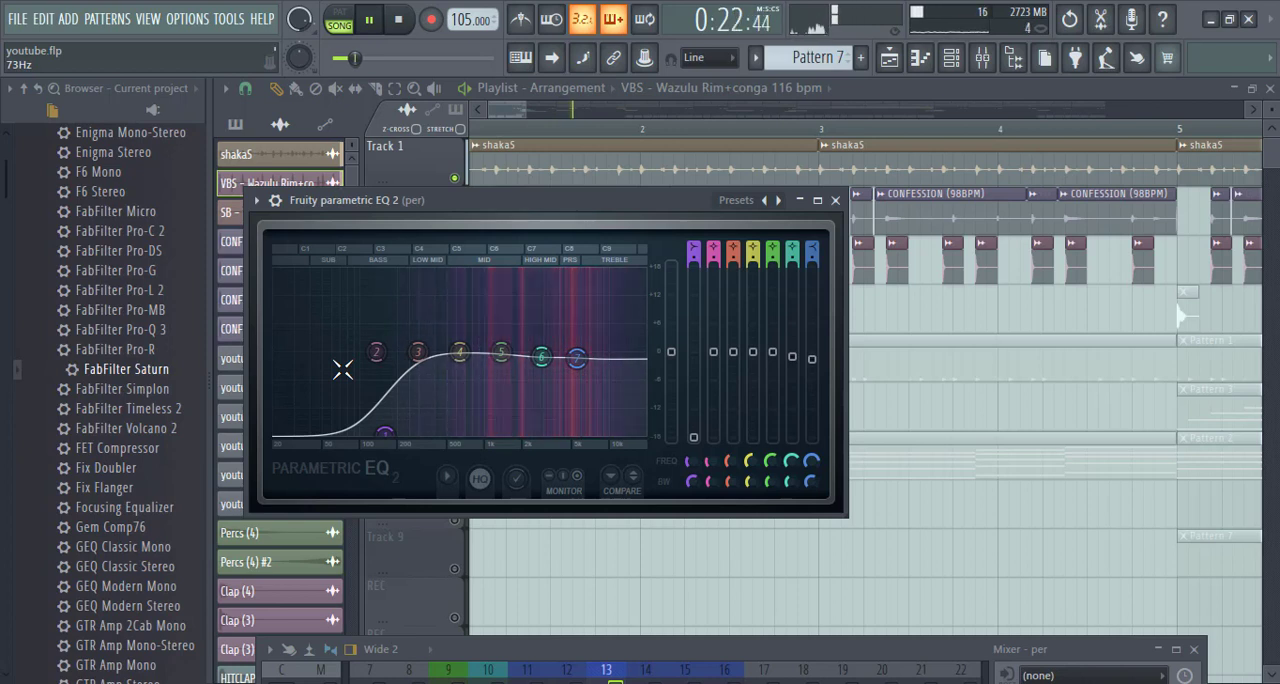
pyautogui.press('space')
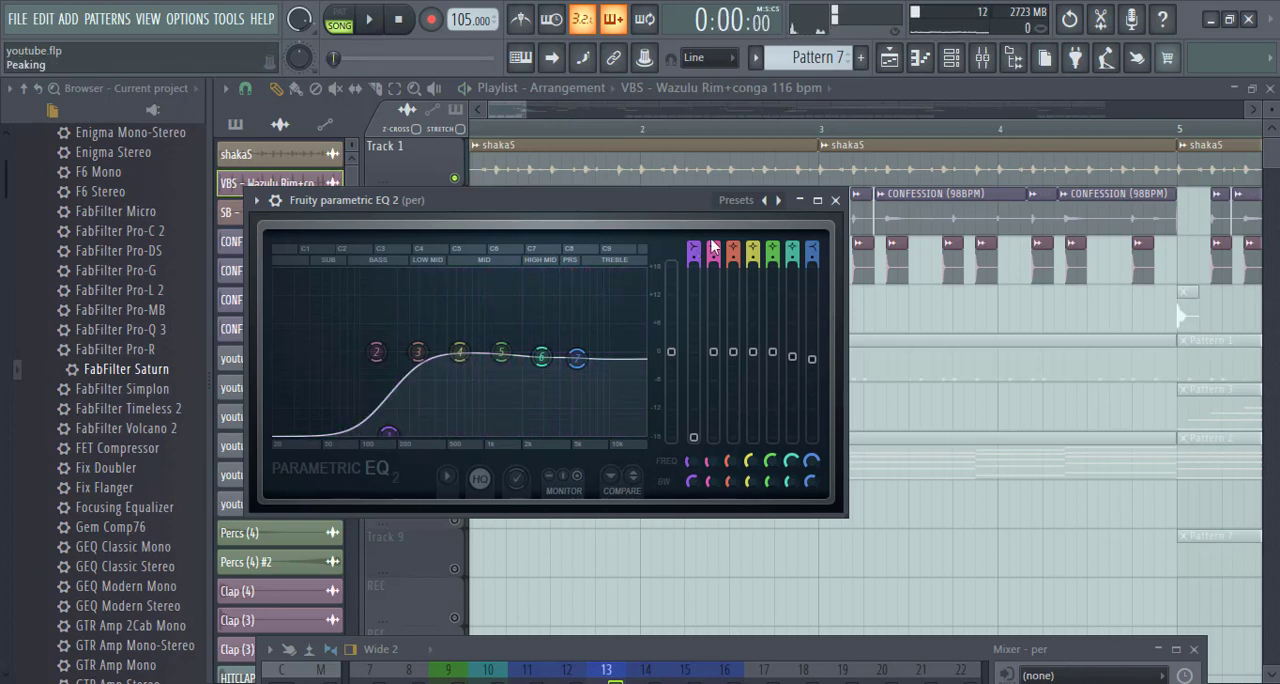
pyautogui.click(835, 201)
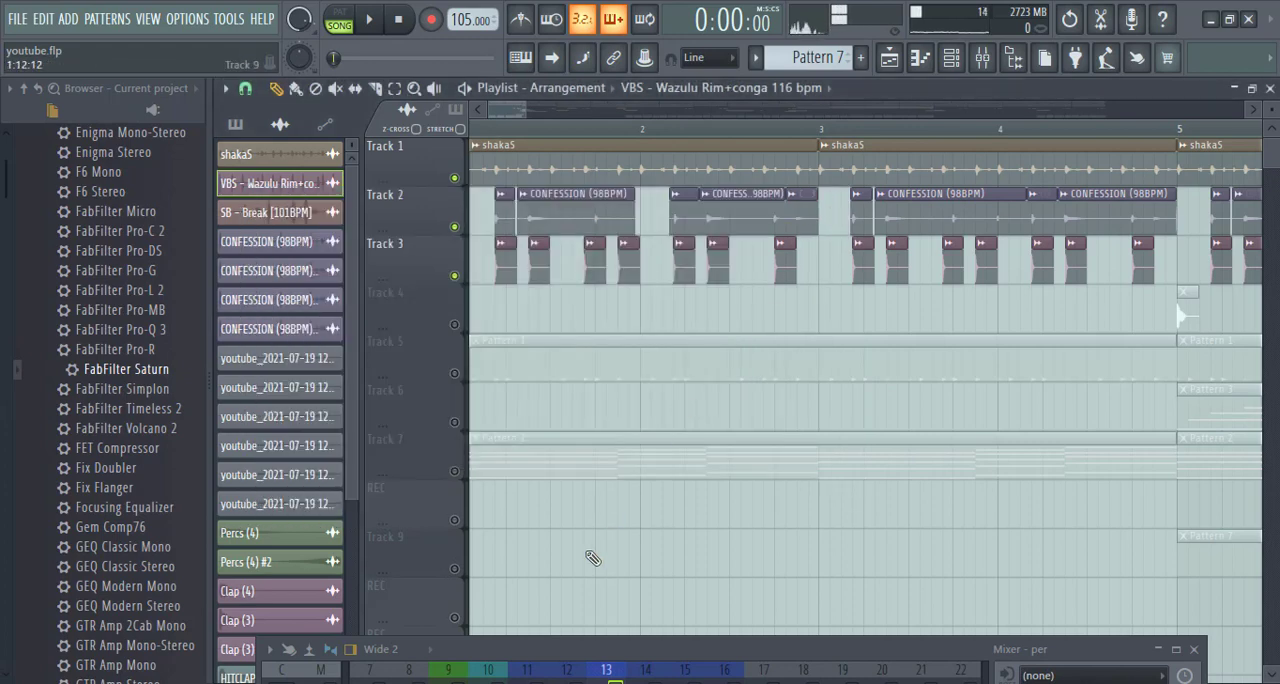
# - Unmute playlist Track 5 and mixer inserts 14 and 15 while auditioning the percussion in playback
pyautogui.press('space')
pyautogui.scroll(-1, 583, 400)
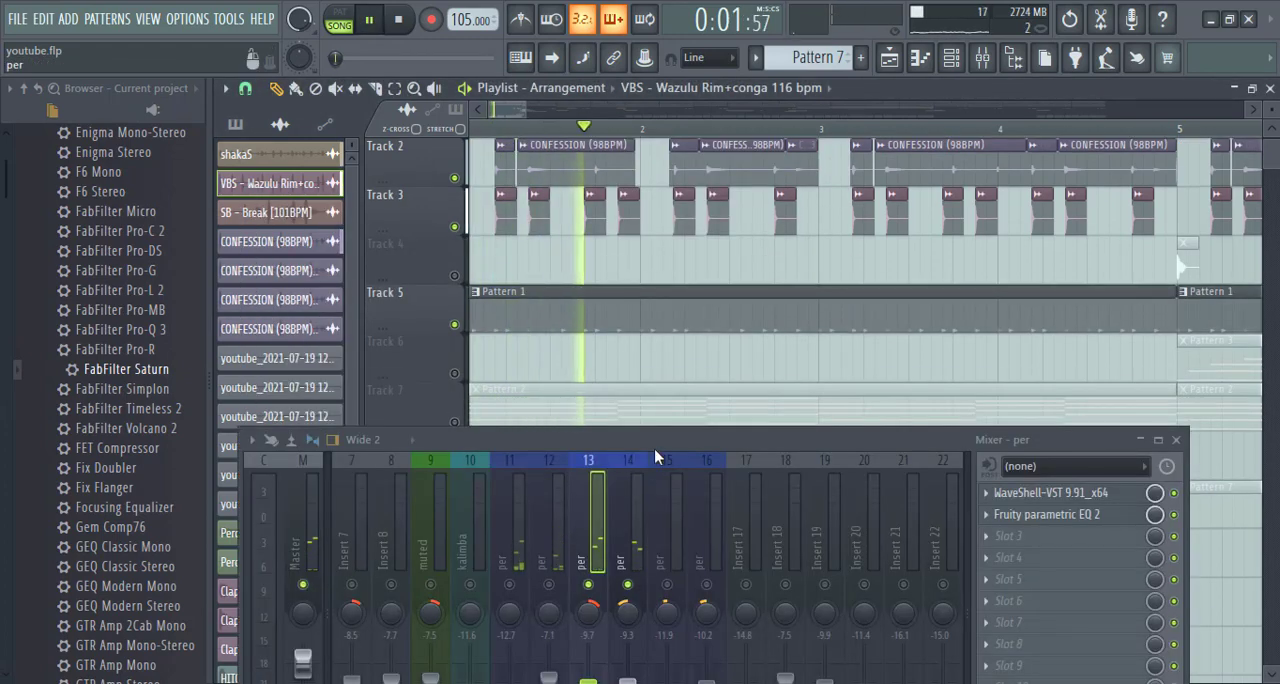
pyautogui.moveTo(655, 446); pyautogui.dragTo(659, 383)
pyautogui.click(646, 470)
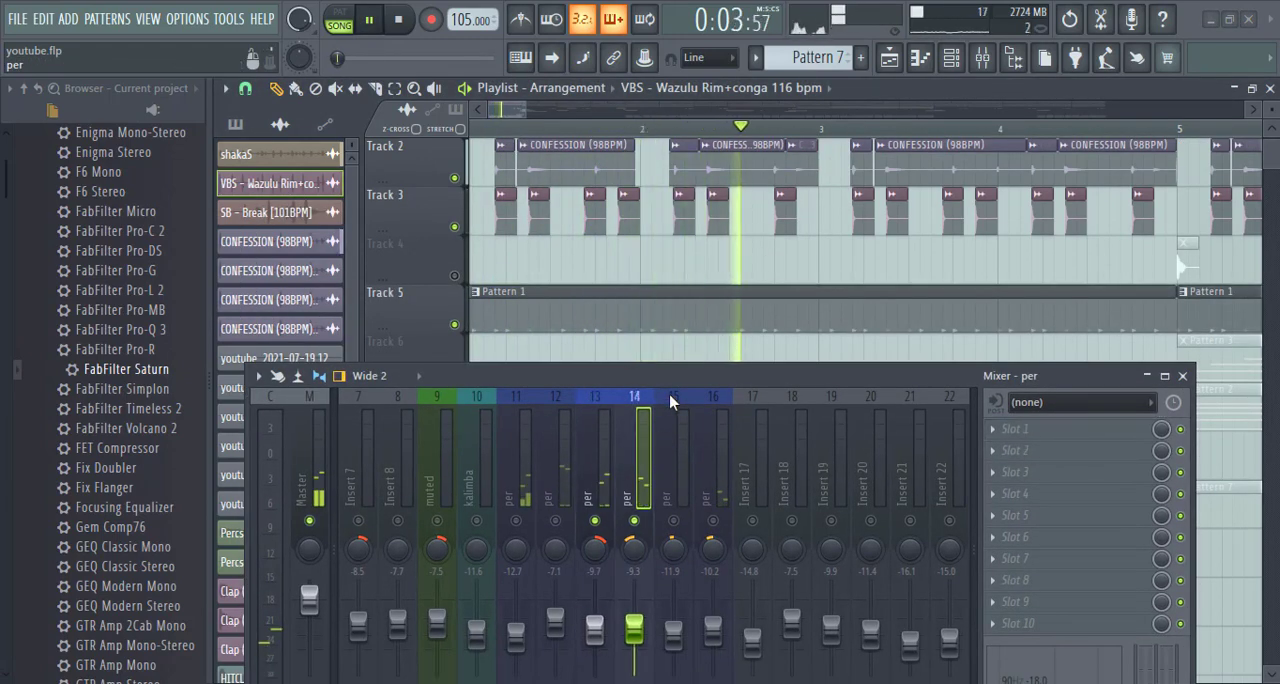
pyautogui.click(671, 399)
pyautogui.click(646, 450)
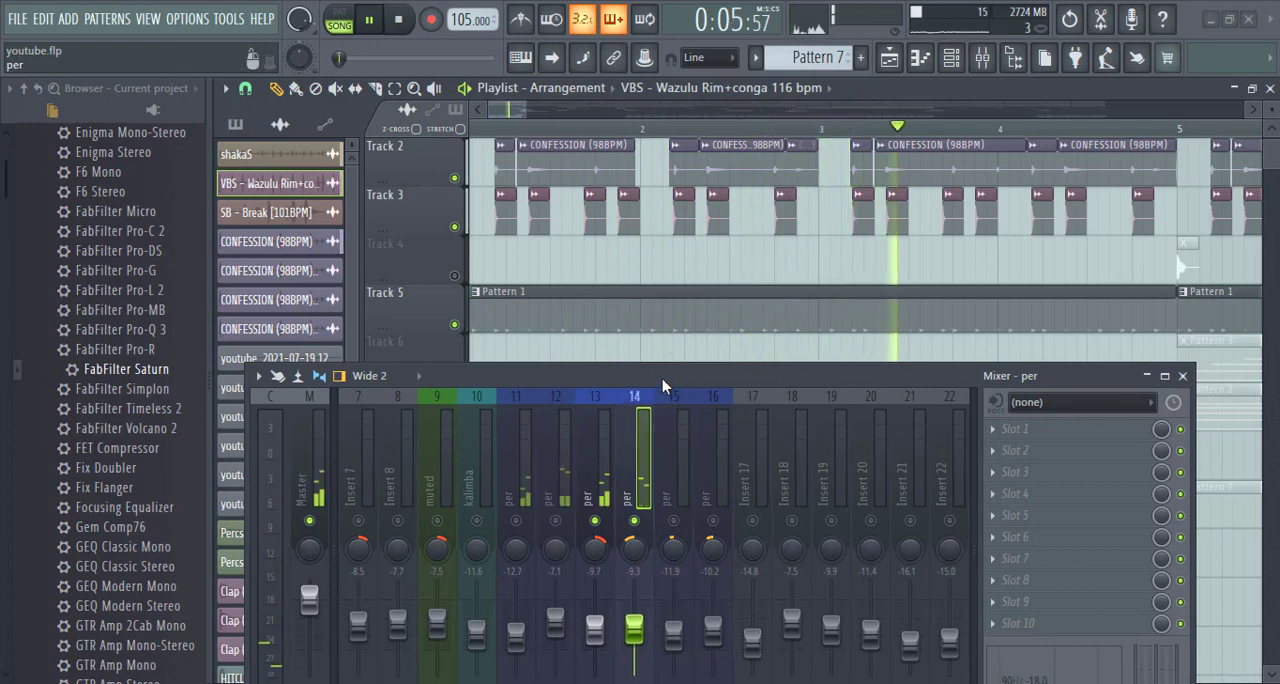
pyautogui.moveTo(662, 384); pyautogui.dragTo(645, 308)
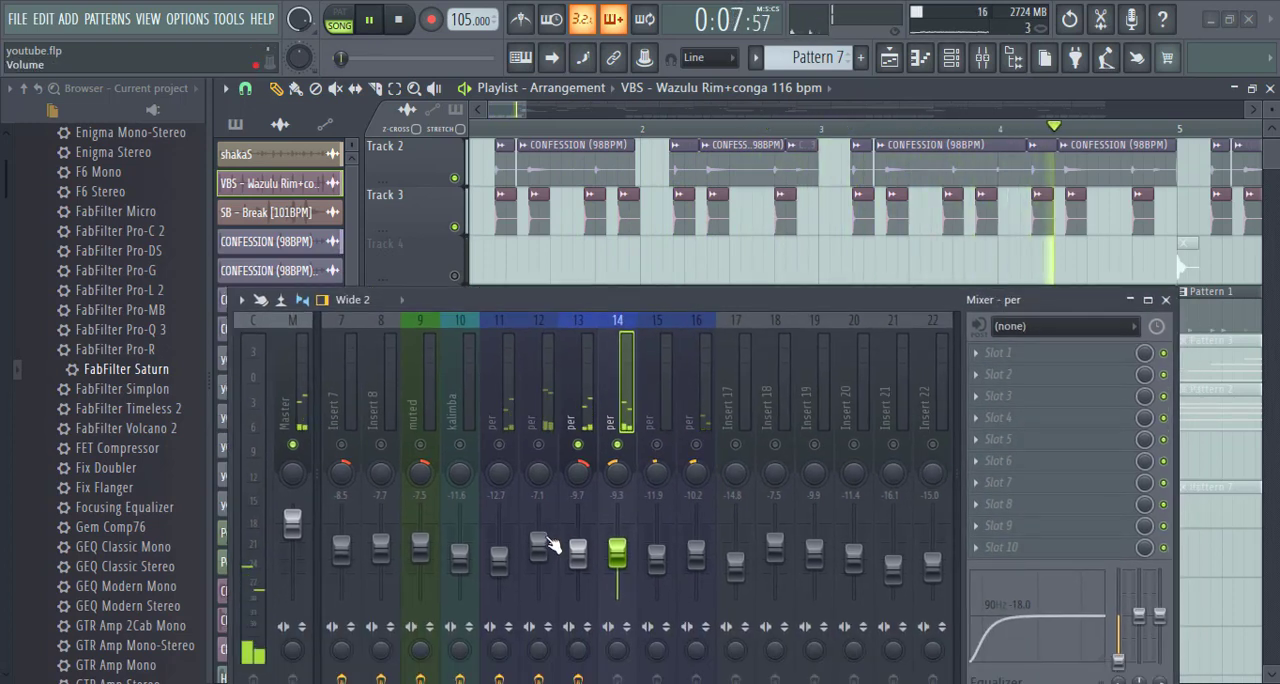
pyautogui.click(657, 445)
pyautogui.press('space')
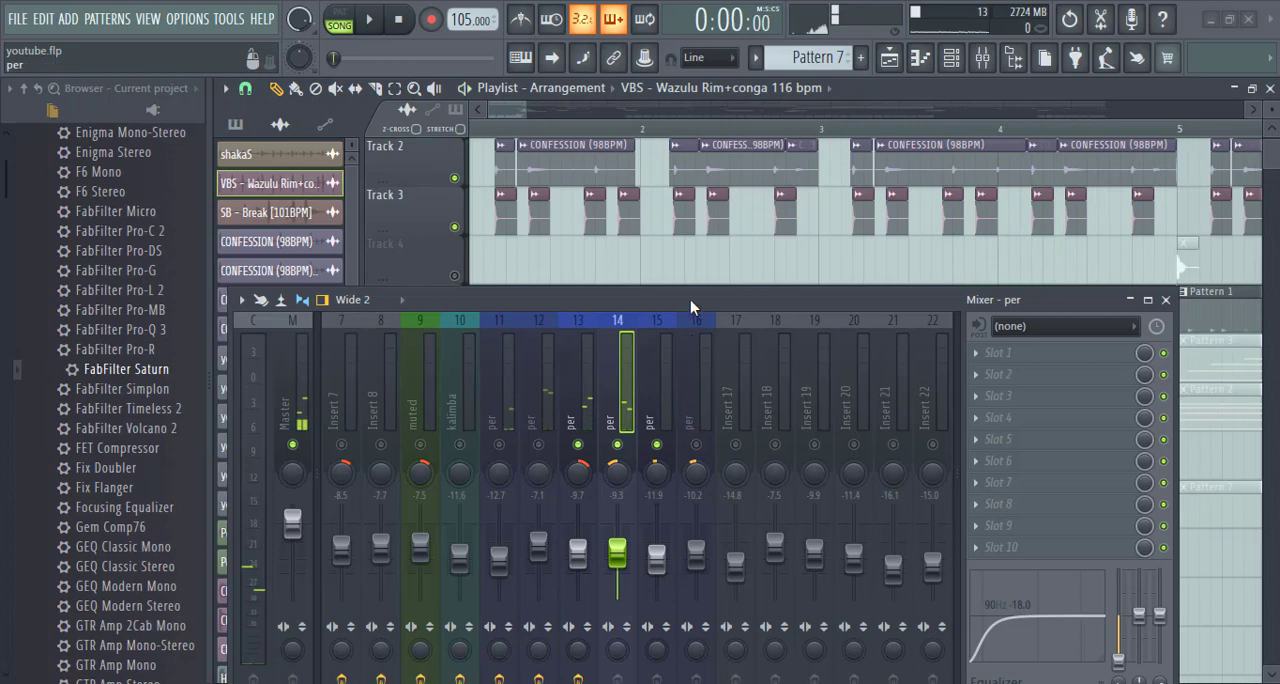
# - Unmute playlist Track 12 and Track 13 and play the song from bar 37, where their clips begin
pyautogui.moveTo(690, 299); pyautogui.dragTo(597, 354)
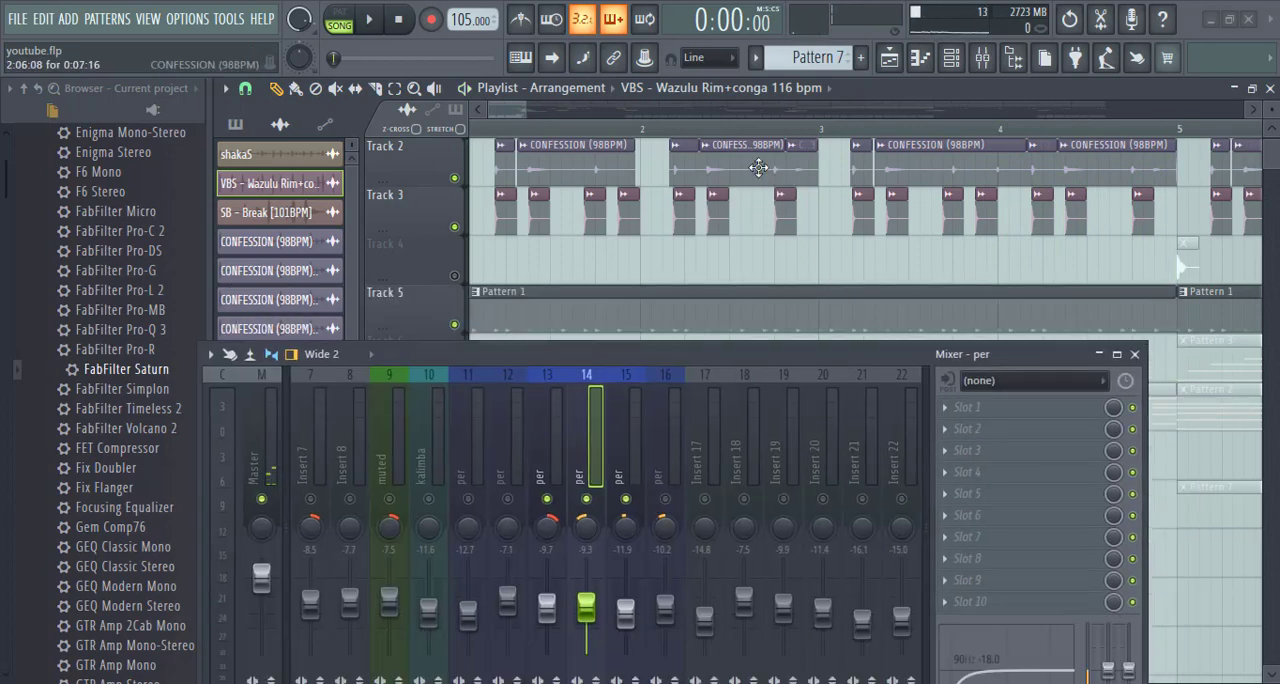
pyautogui.scroll(-4, 760, 130)
pyautogui.scroll(-8, 760, 130)
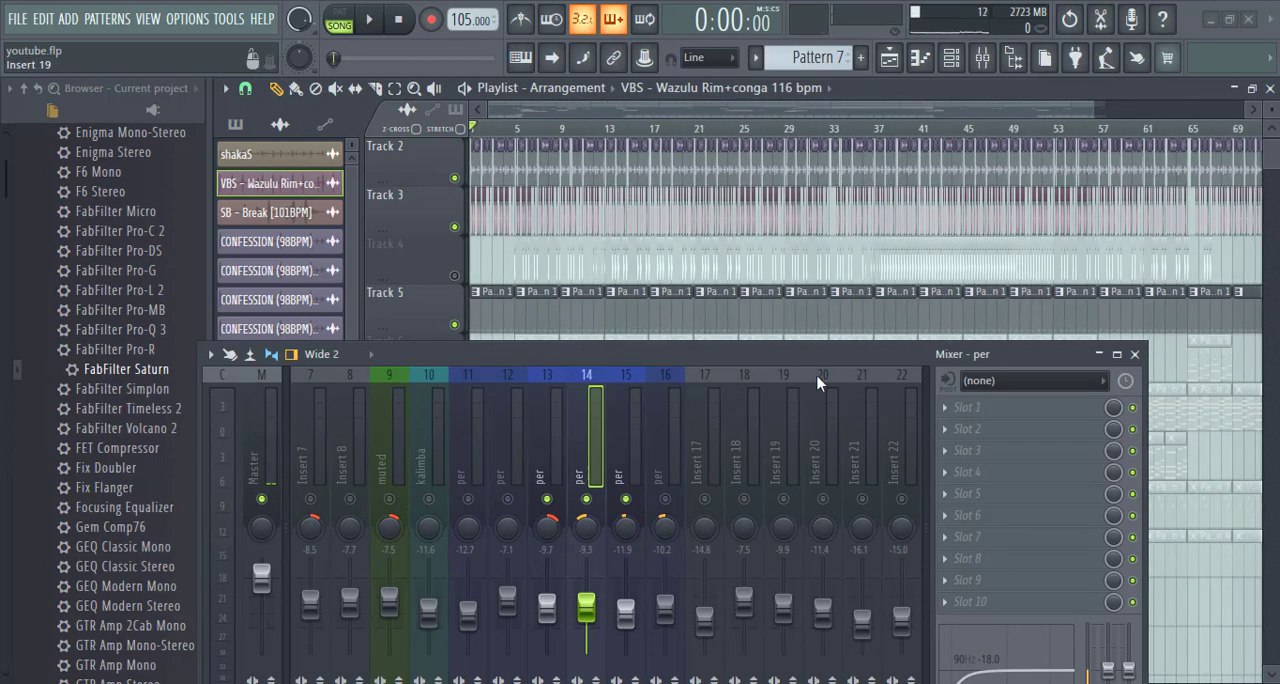
pyautogui.moveTo(817, 383); pyautogui.dragTo(798, 617)
pyautogui.scroll(-6, 803, 538)
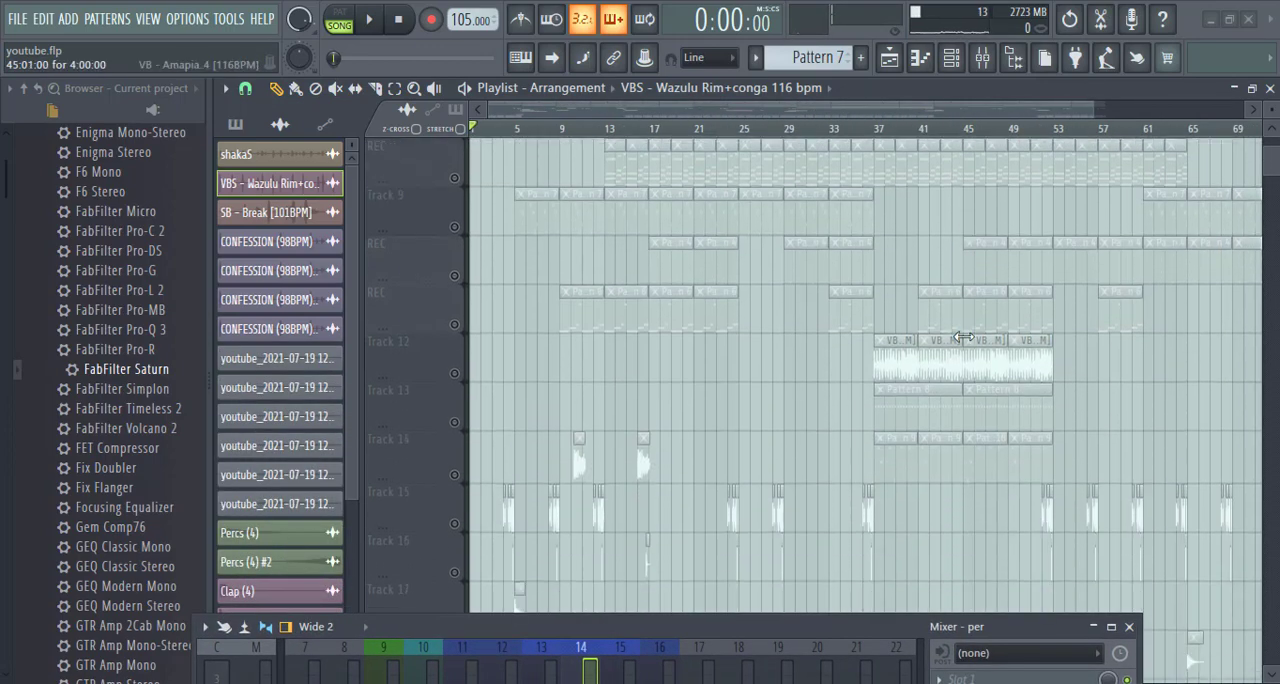
pyautogui.click(454, 373)
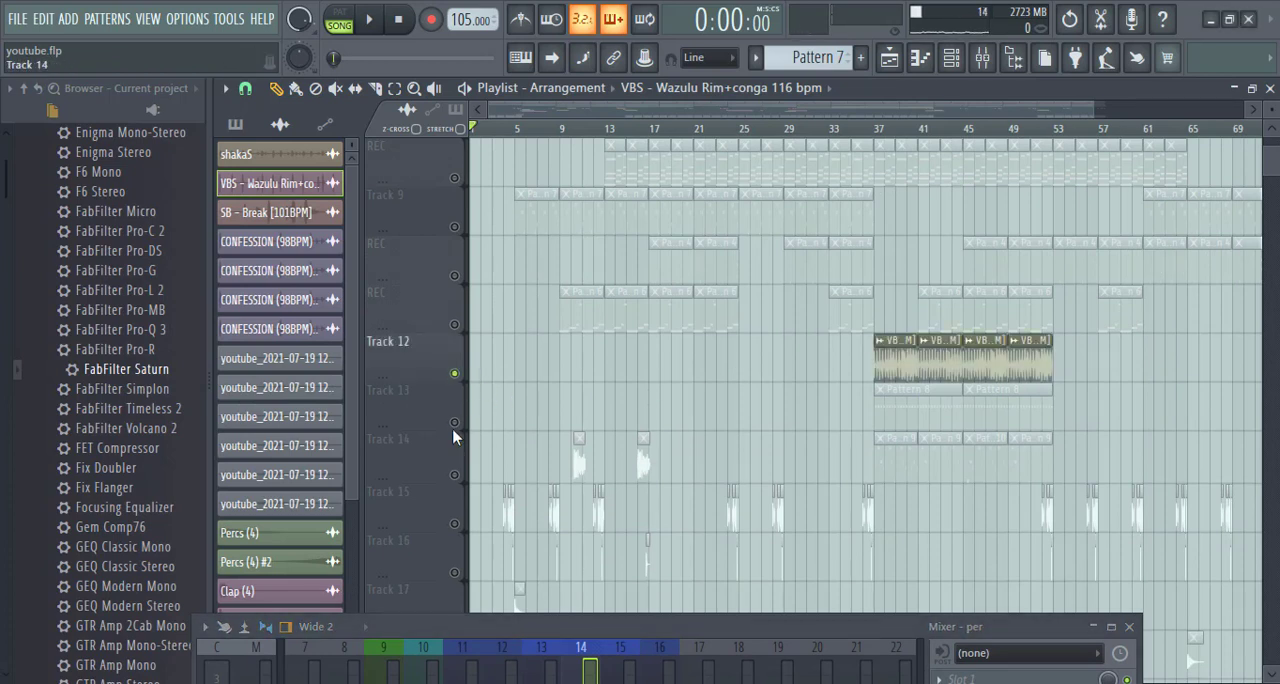
pyautogui.click(454, 423)
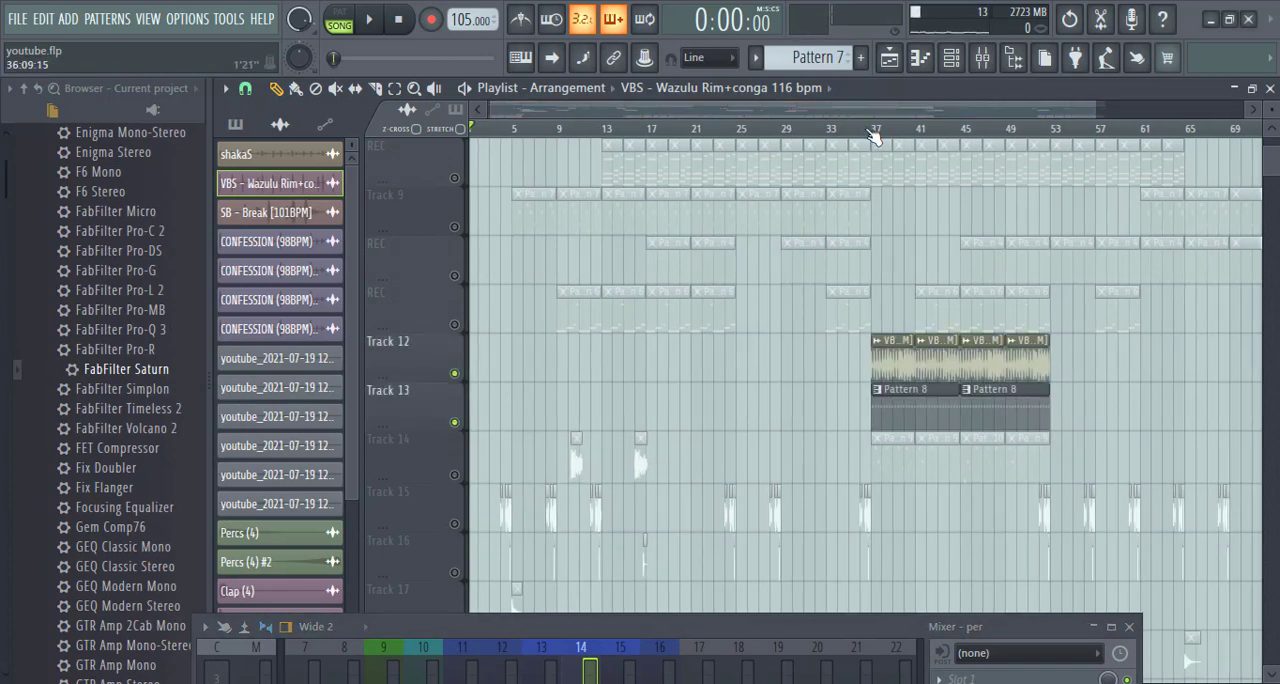
pyautogui.click(865, 122)
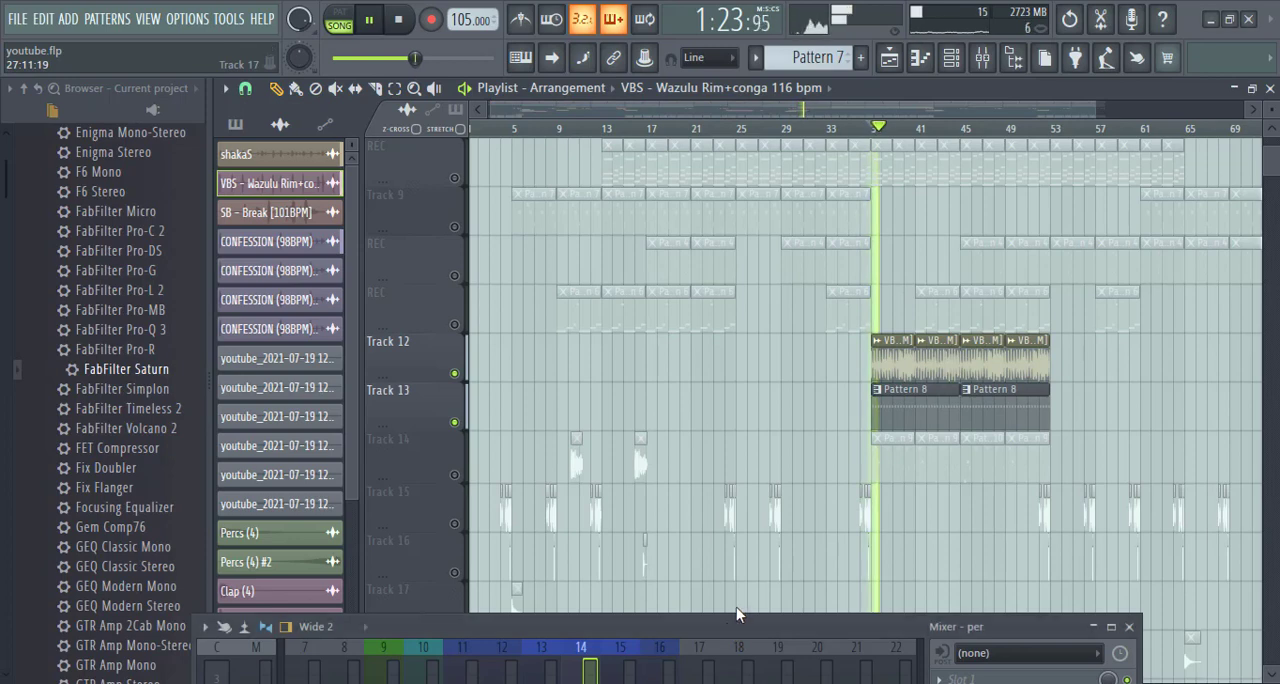
# - Select mixer insert 15 and unmute inserts 16, 11 and 12 to audition all the percussion together
pyautogui.moveTo(736, 630); pyautogui.dragTo(763, 360)
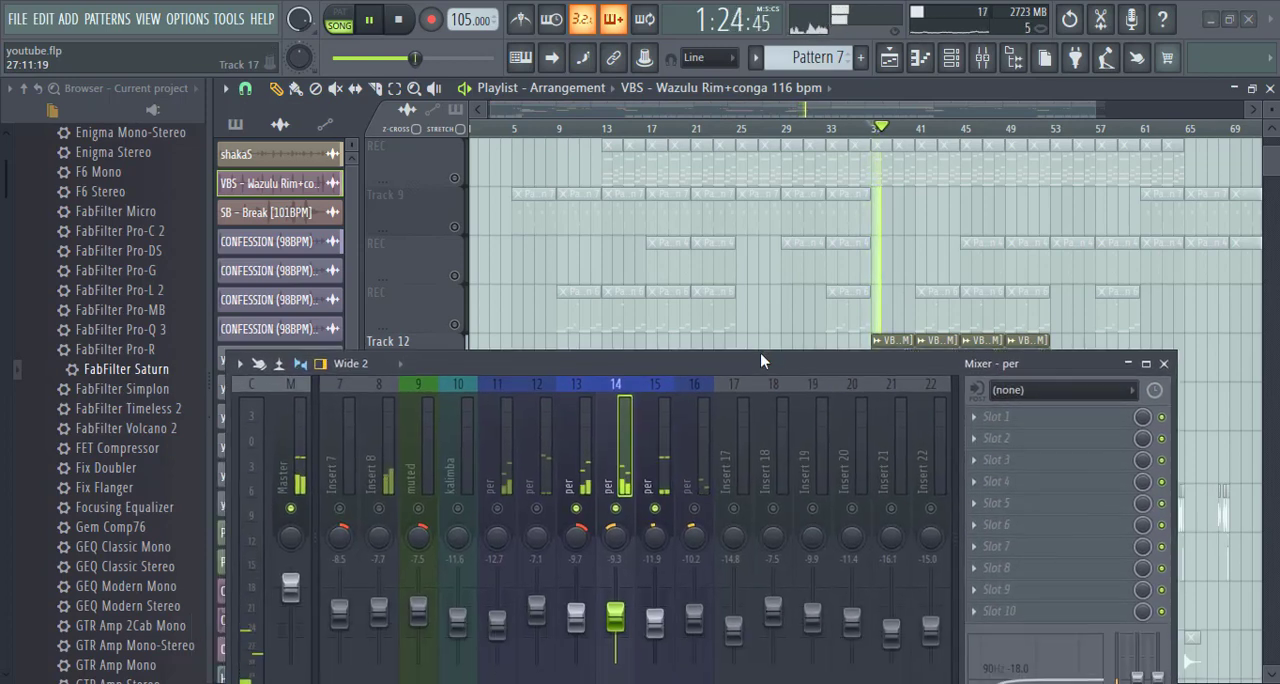
pyautogui.click(660, 468)
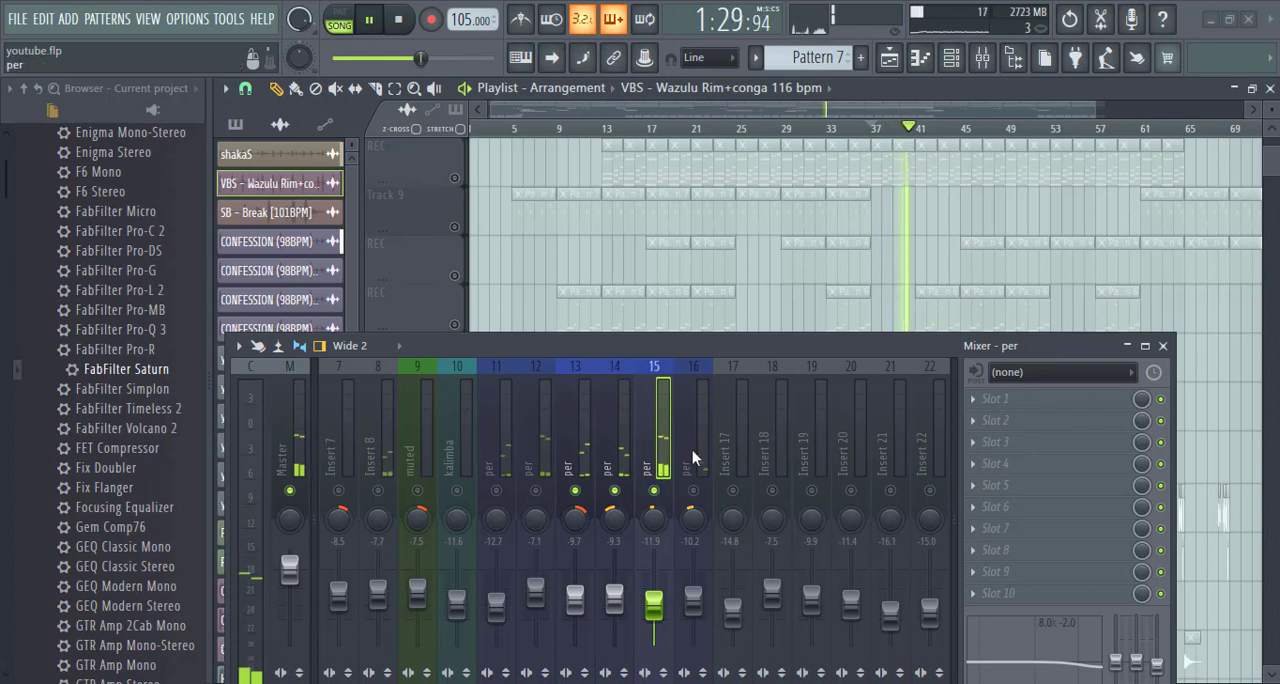
pyautogui.click(695, 491)
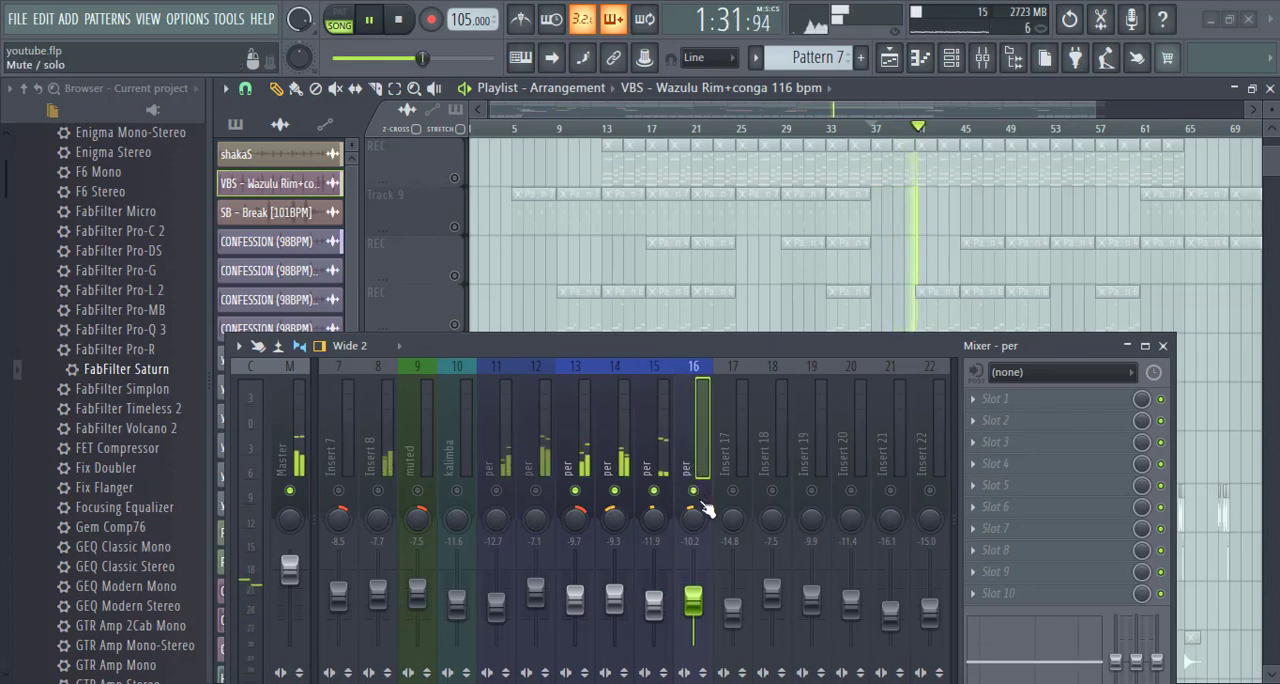
pyautogui.scroll(3, 668, 448)
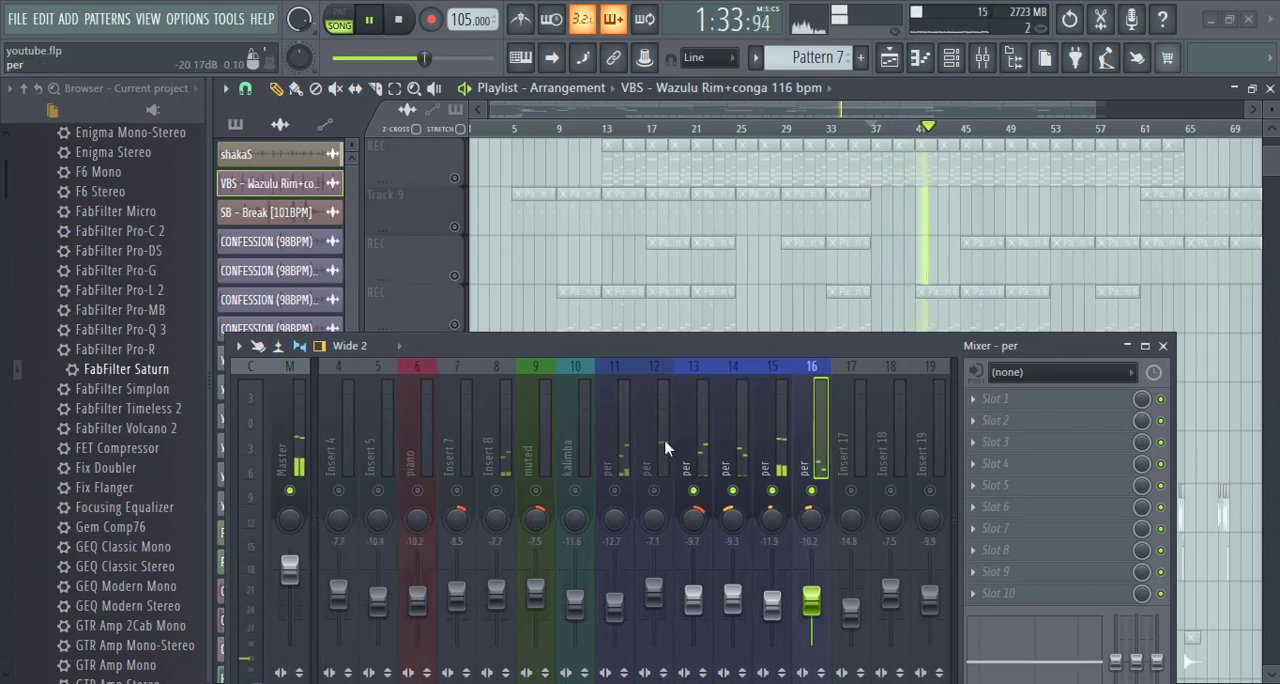
pyautogui.click(614, 491)
pyautogui.click(653, 491)
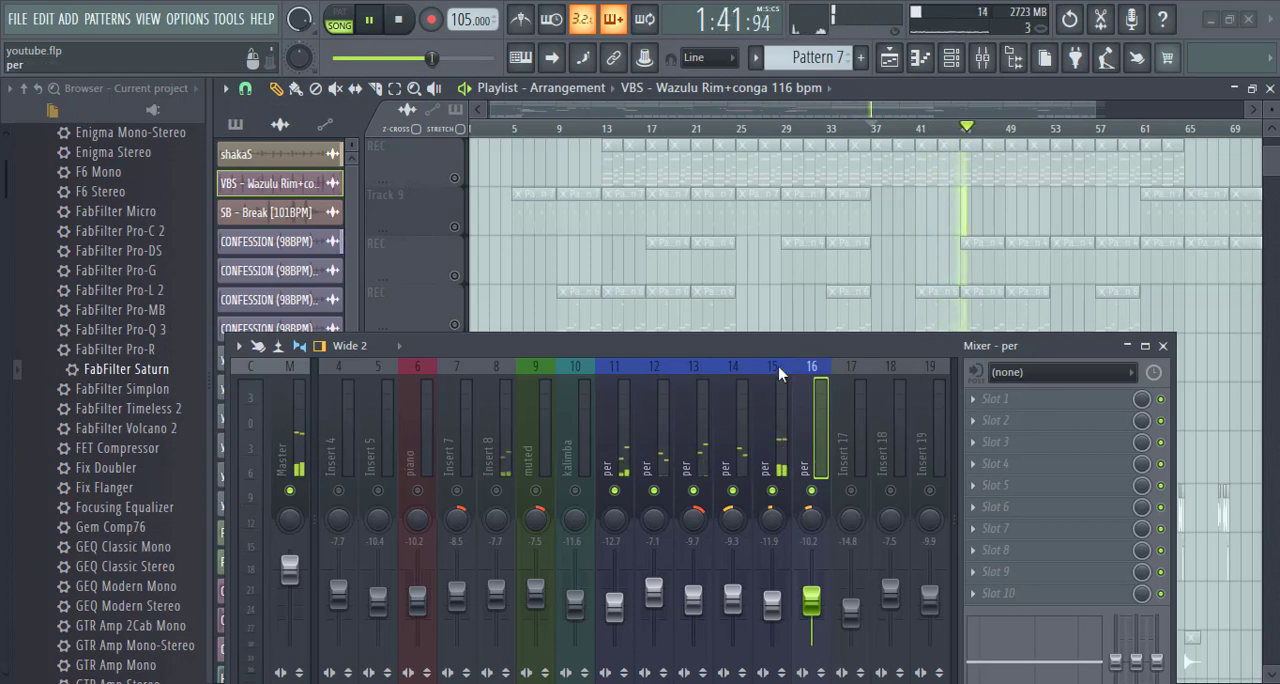
pyautogui.press('space')
# - Unmute the keek mixer insert and select it to show its effects
pyautogui.moveTo(775, 344); pyautogui.dragTo(785, 253)
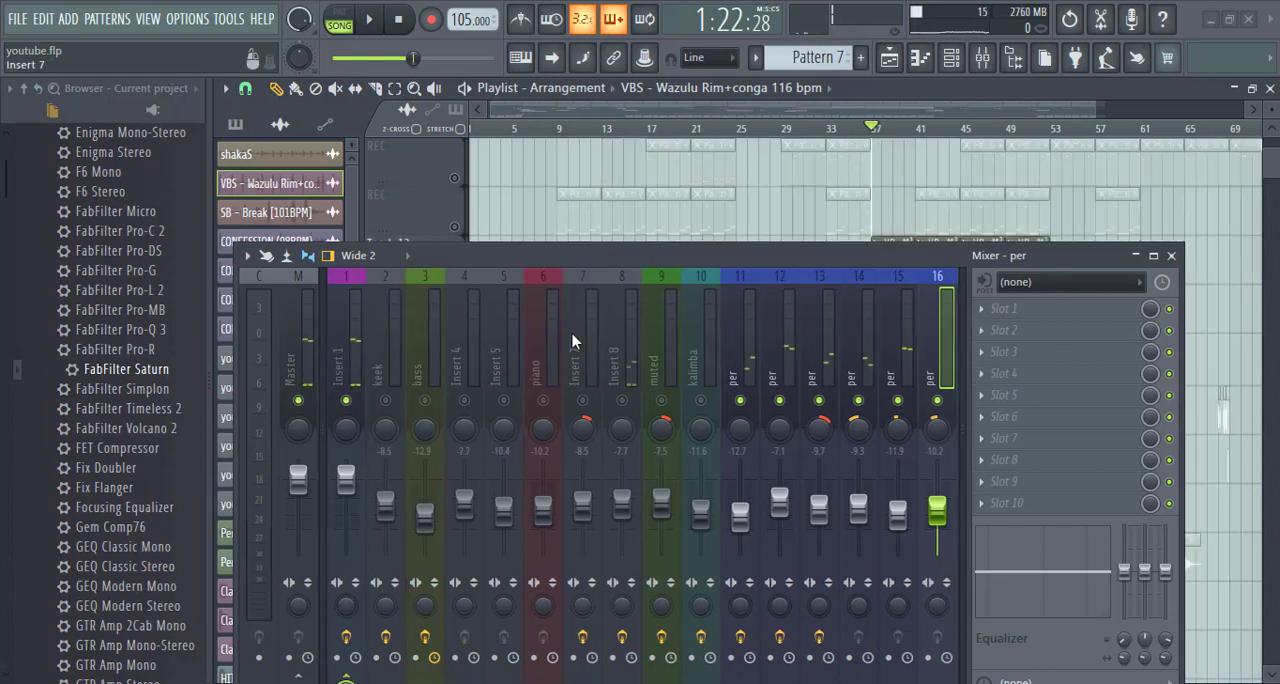
pyautogui.press('space')
pyautogui.click(386, 401)
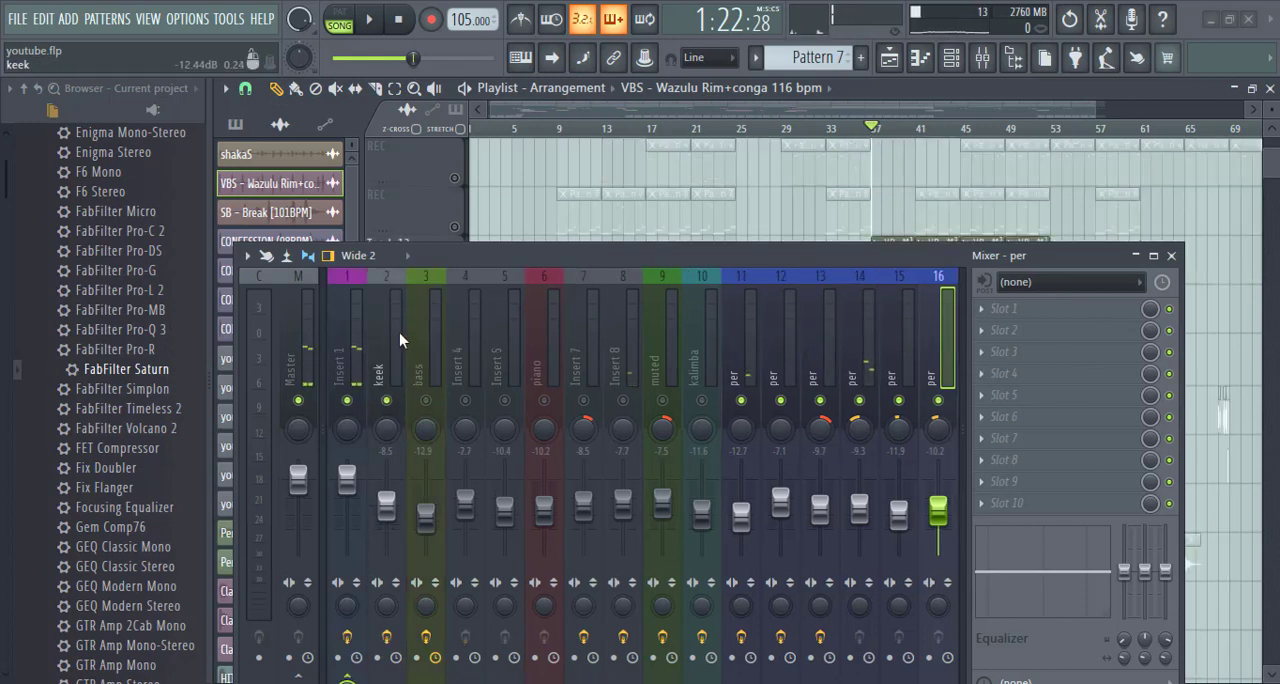
pyautogui.click(395, 368)
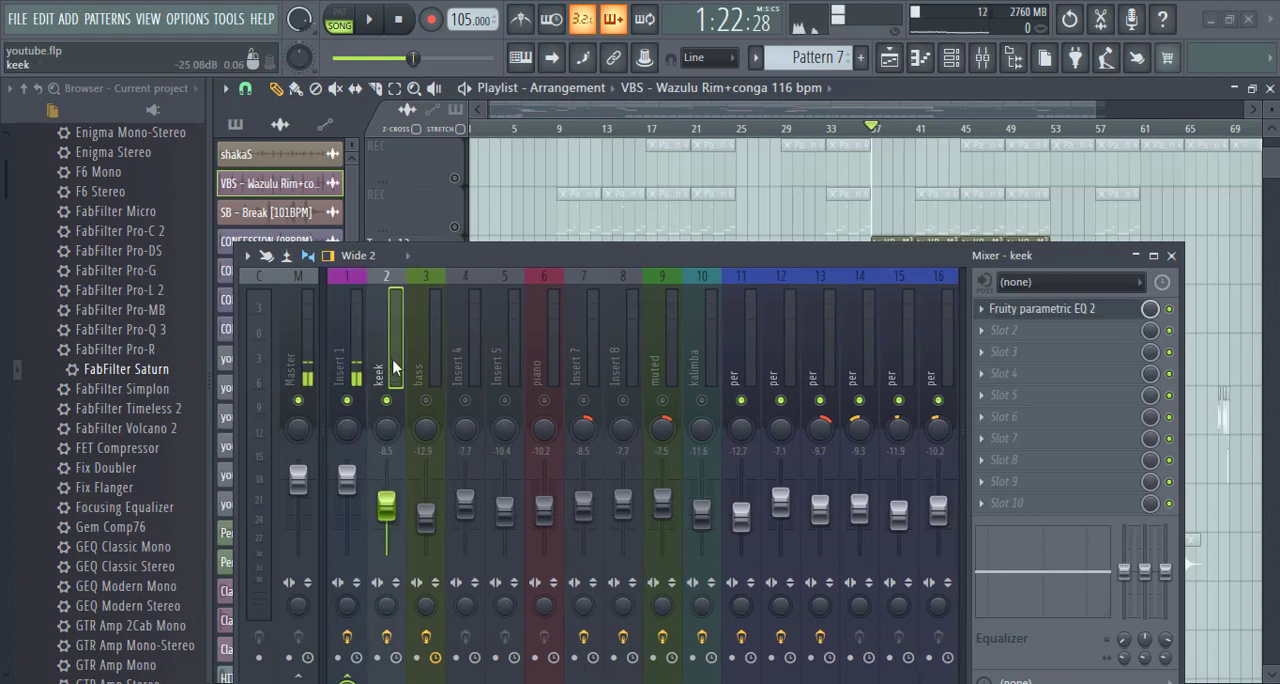
# - Open Fruity parametric EQ 2 on the keek insert, examine its curve with a brief playback, and close it
pyautogui.click(1013, 318)
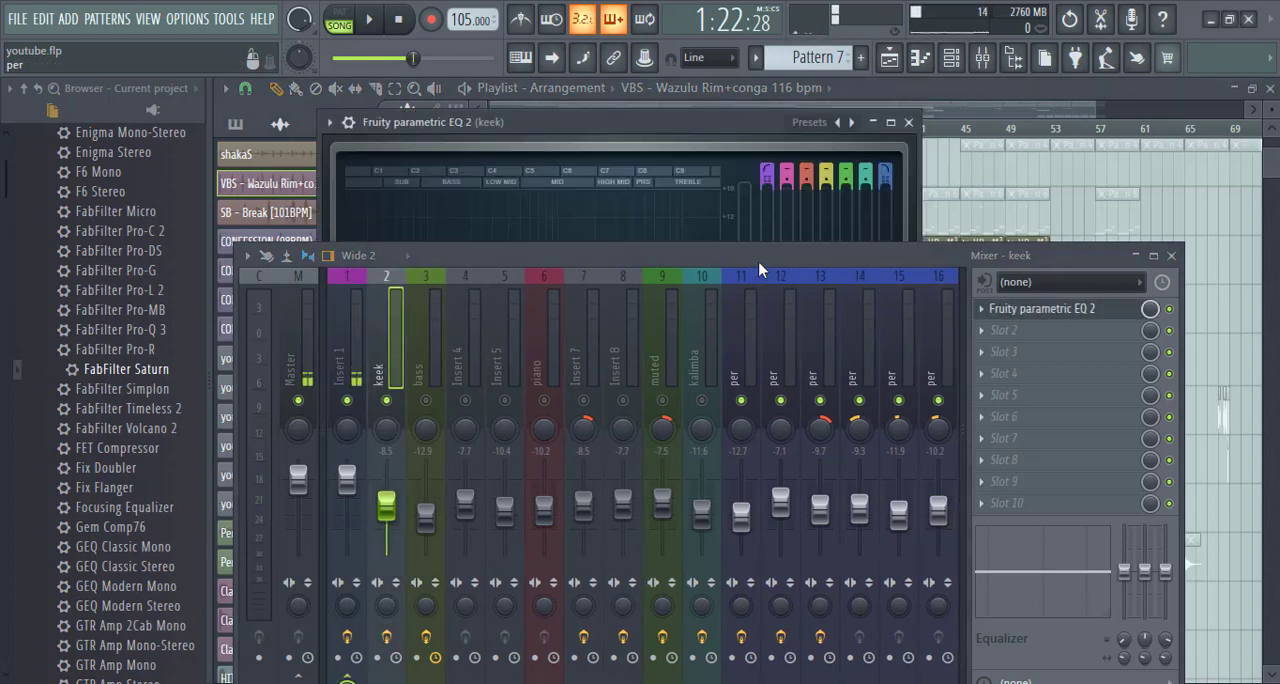
pyautogui.moveTo(765, 255); pyautogui.dragTo(747, 446)
pyautogui.press('space')
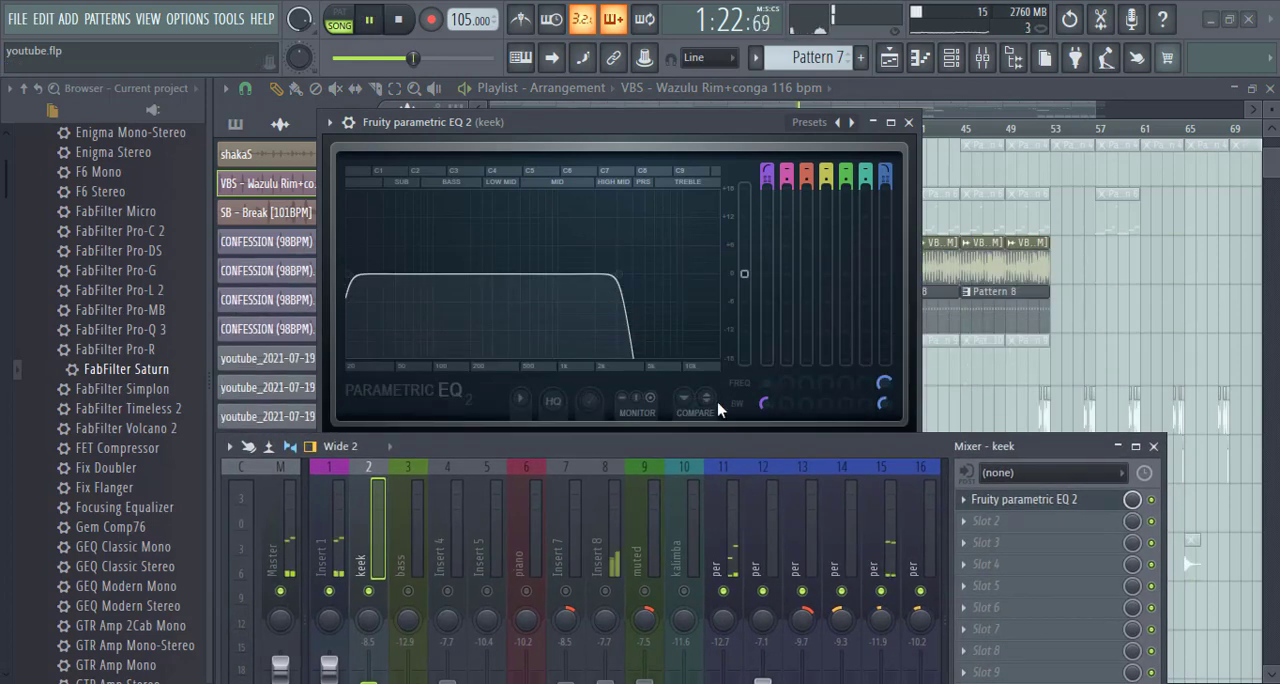
pyautogui.press('space')
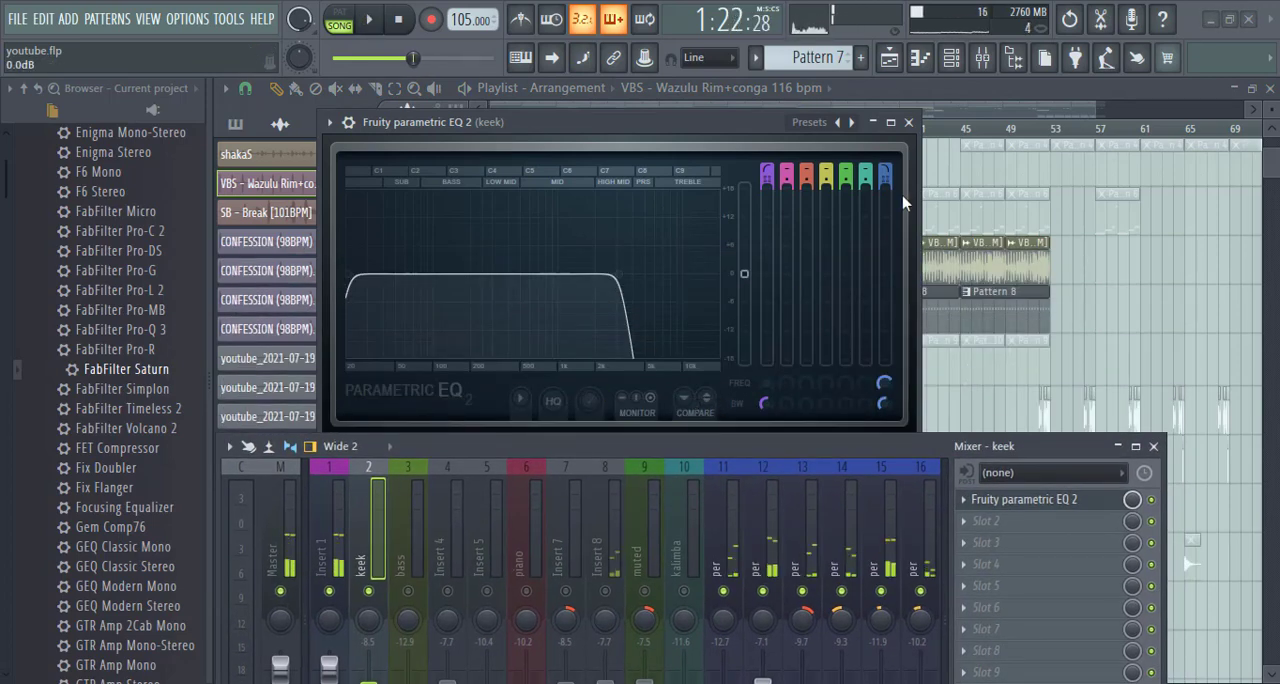
pyautogui.click(908, 122)
# - Unmute playlist Track 4 and play its clips from bar 37 together with the percussion
pyautogui.scroll(4, 652, 284)
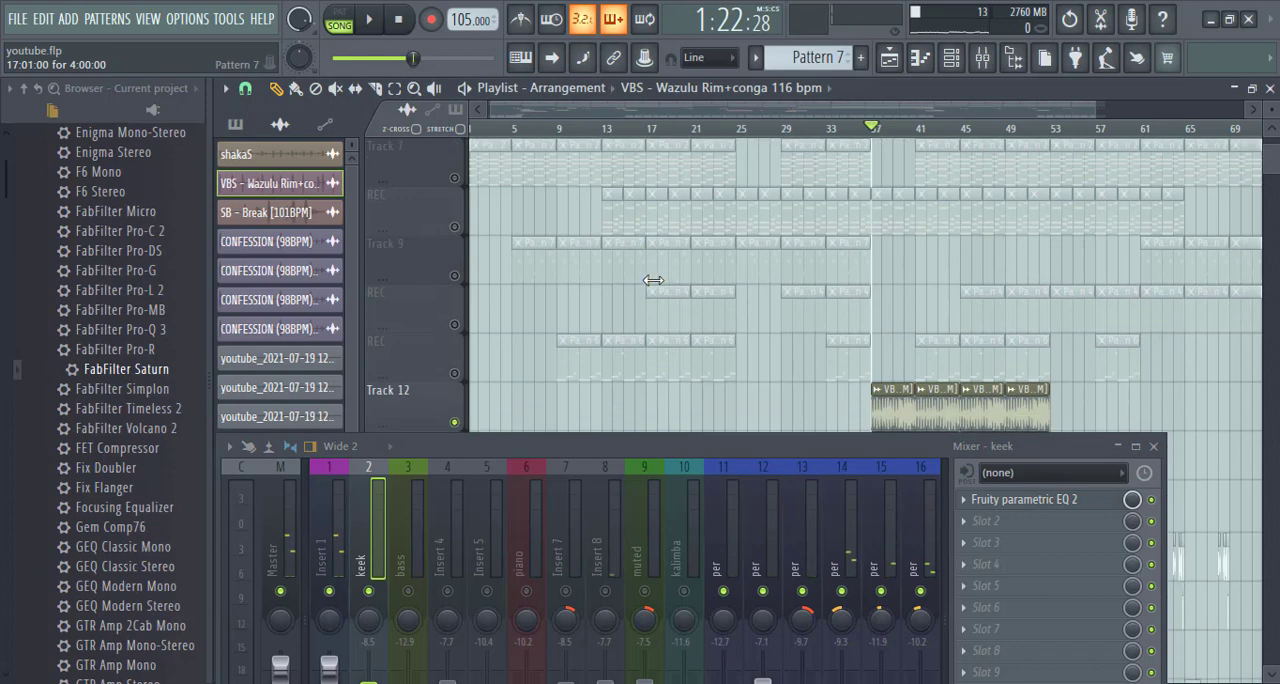
pyautogui.scroll(-4, 652, 282)
pyautogui.scroll(6, 644, 292)
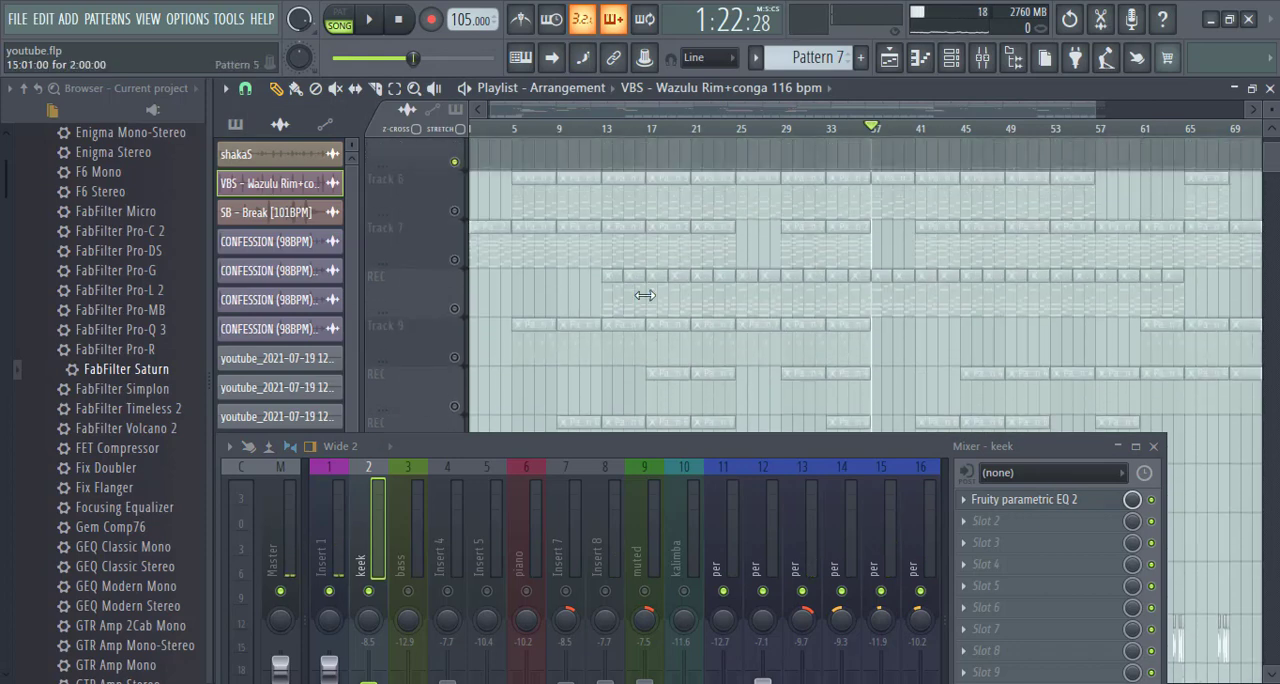
pyautogui.scroll(2, 644, 295)
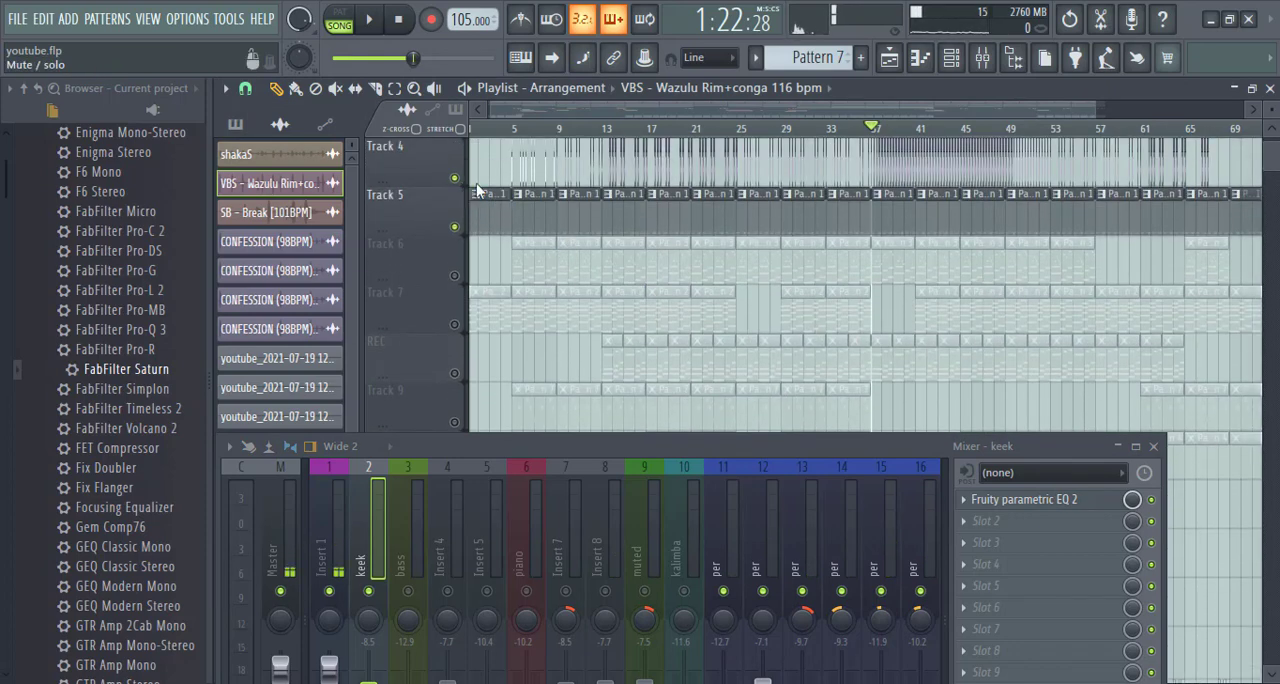
pyautogui.press('space')
pyautogui.scroll(4, 908, 137)
pyautogui.scroll(3, 908, 137)
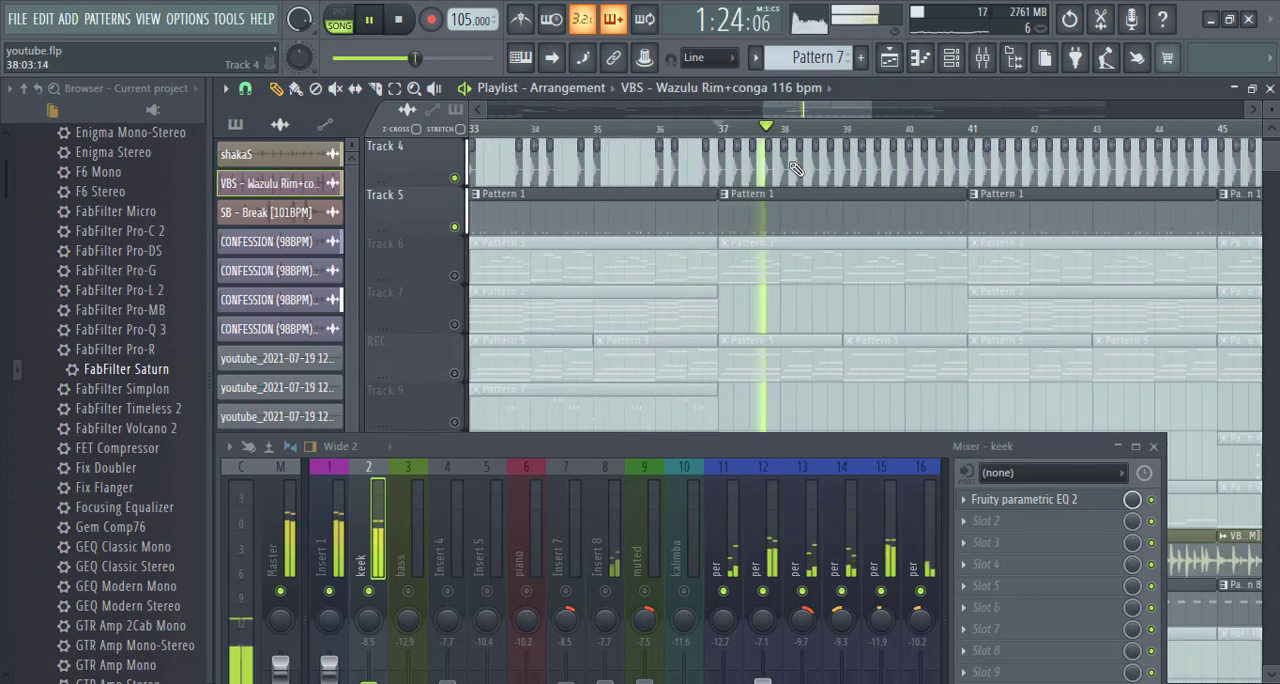
# - Select the CONFESSION (98BPM) #2 clip and play the kick with the percussion again from bar 37
pyautogui.press('space')
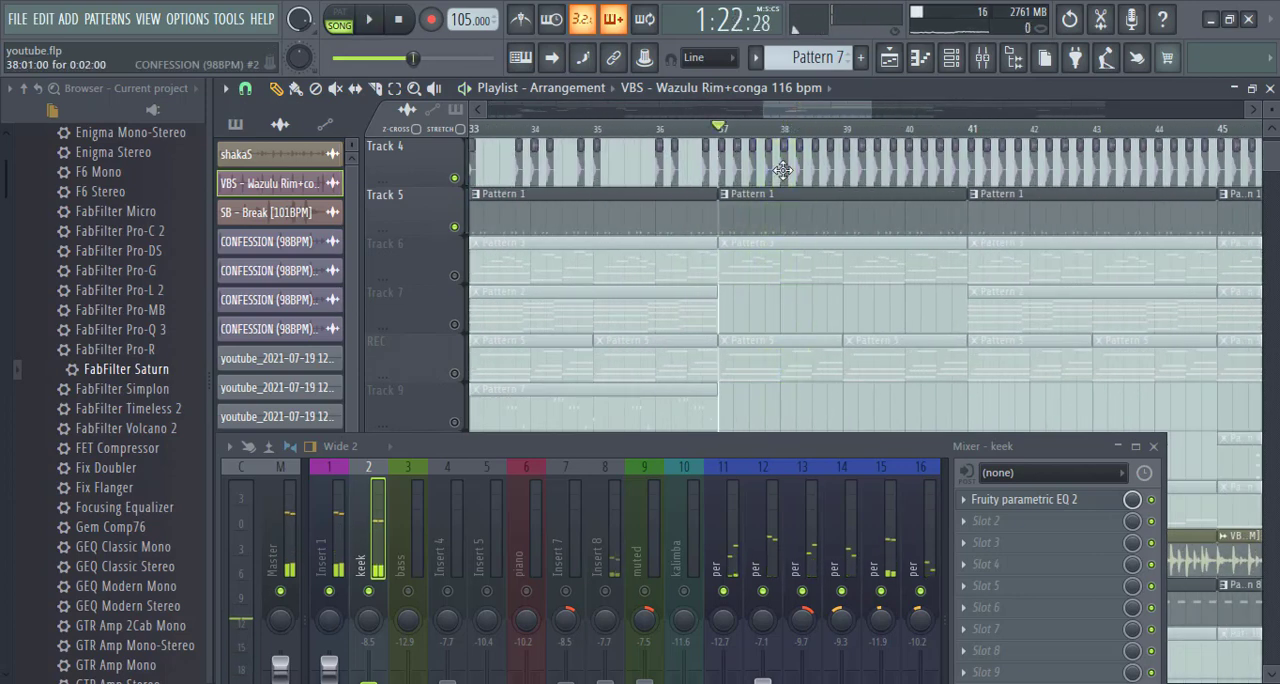
pyautogui.click(268, 299)
pyautogui.click(790, 225)
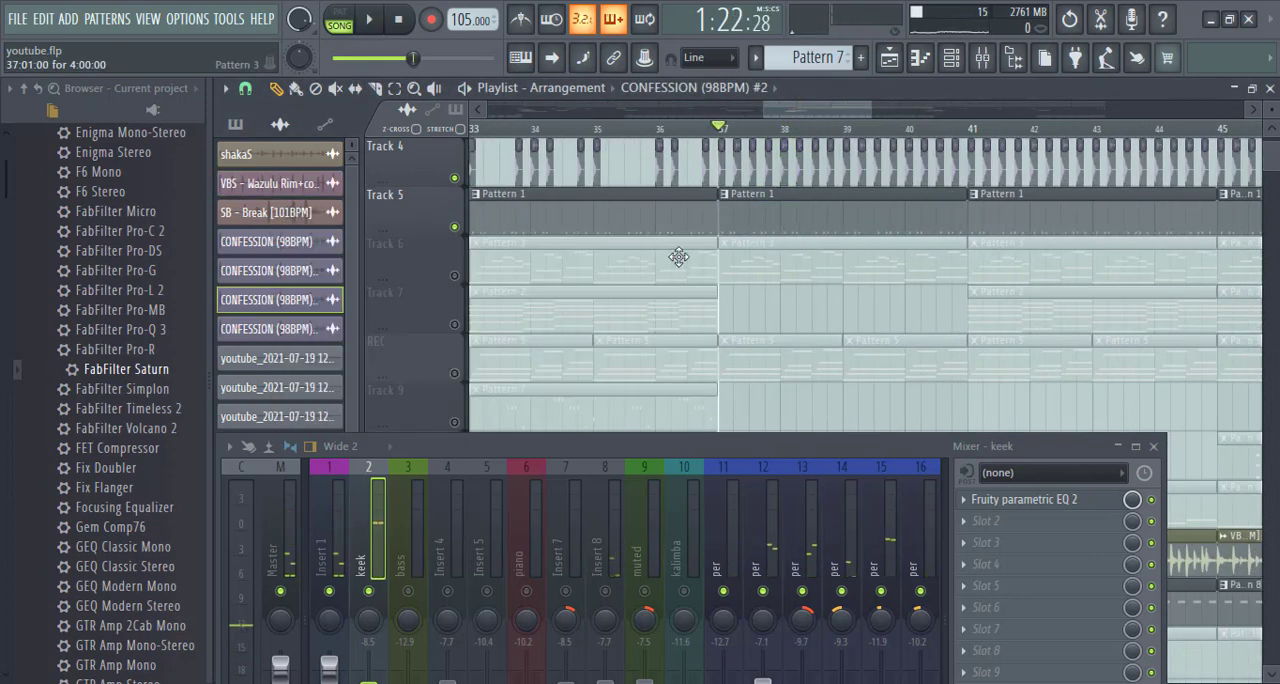
pyautogui.press('space')
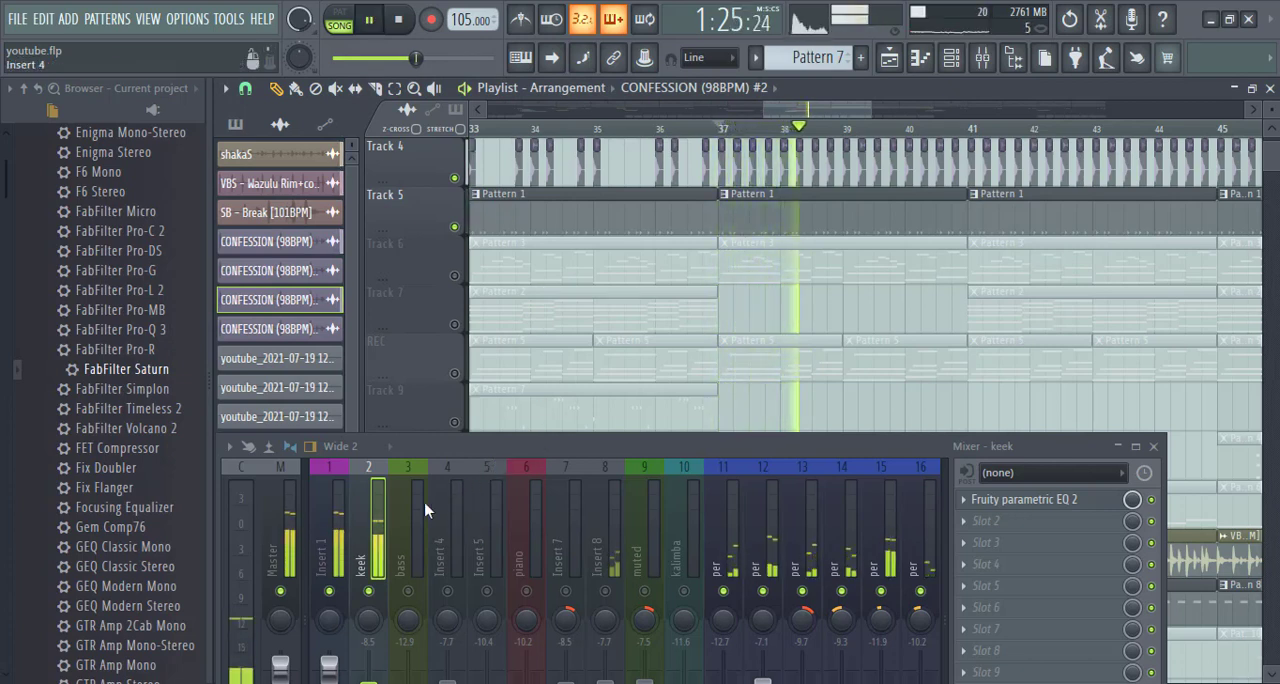
pyautogui.press('space')
# - Lower the cutoff of the Band 7 low pass in the keek insert's Fruity parametric EQ 2 during playback
pyautogui.click(1020, 499)
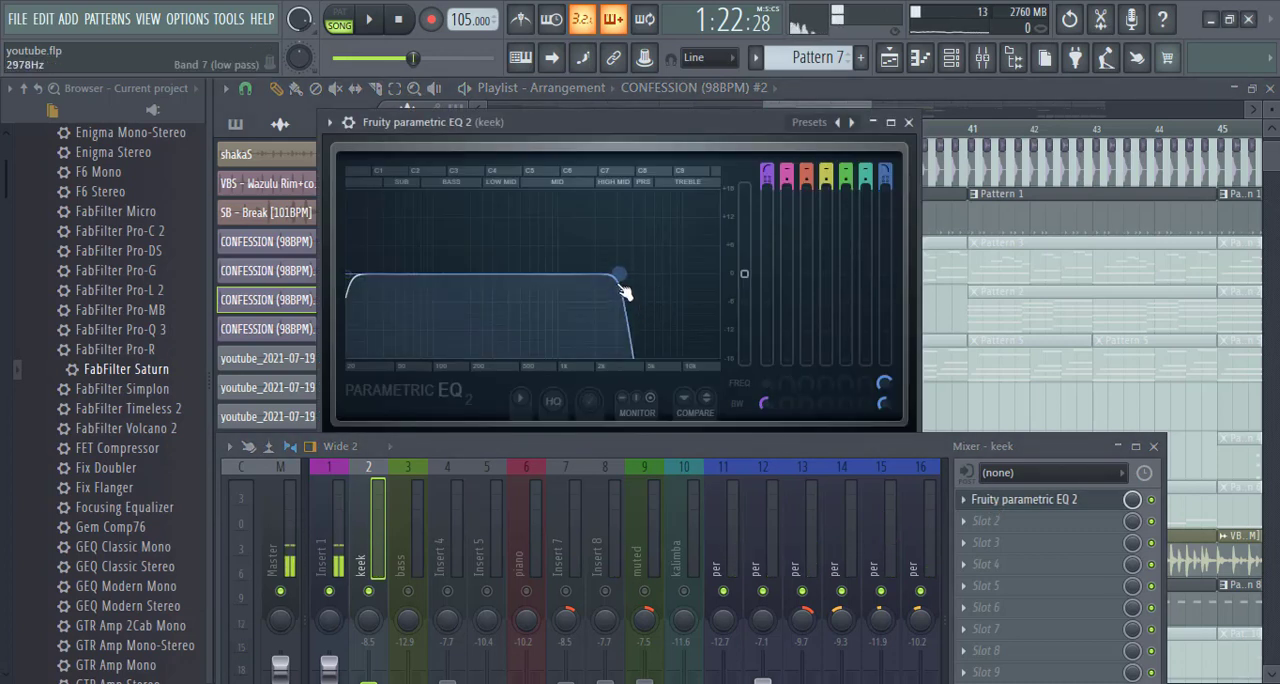
pyautogui.moveTo(622, 288); pyautogui.dragTo(618, 288)
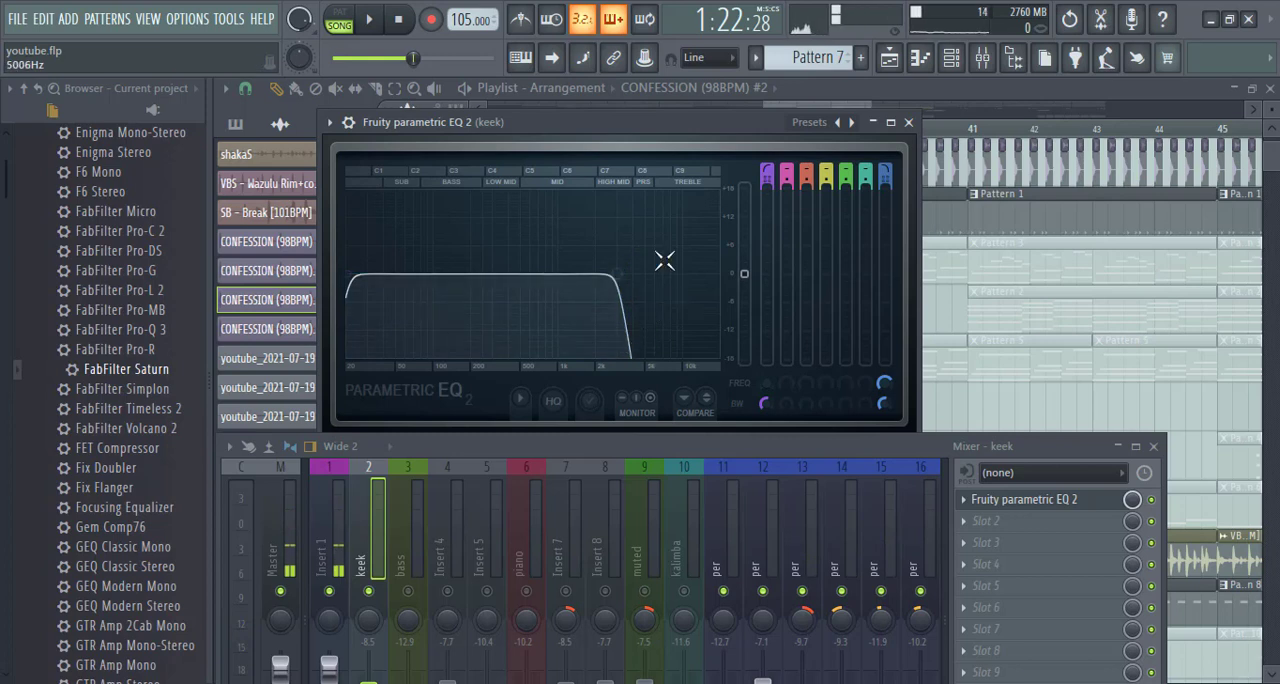
pyautogui.press('space')
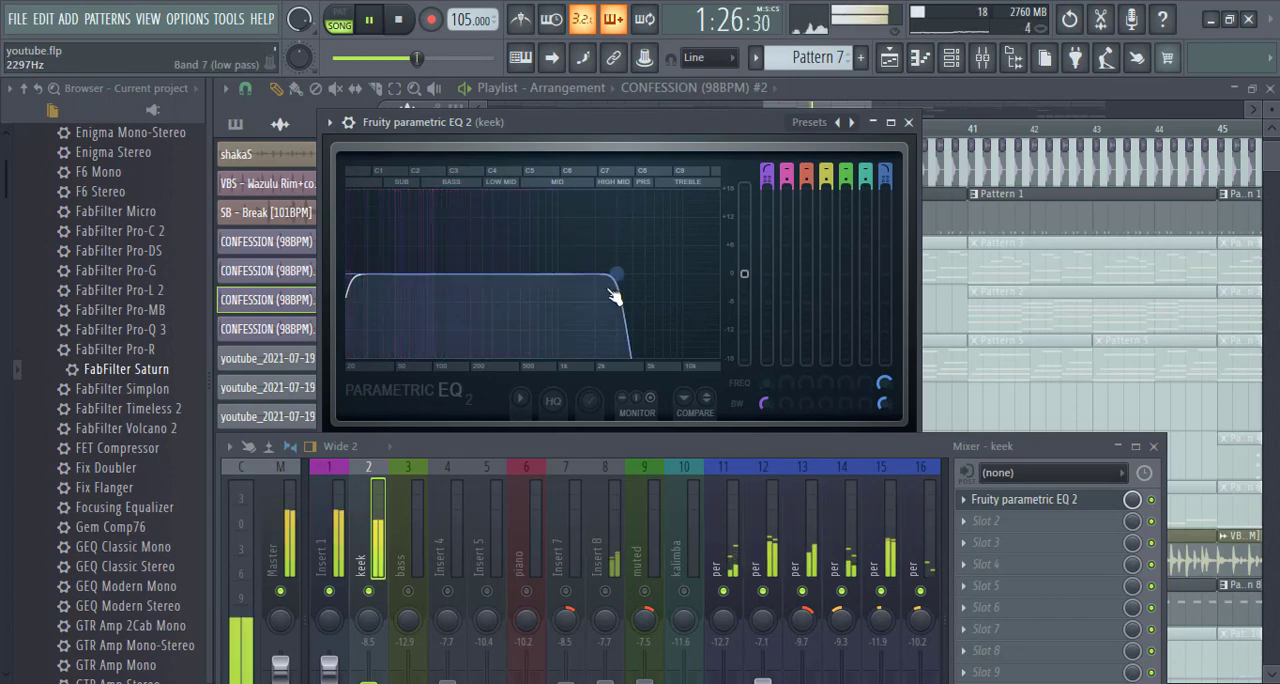
pyautogui.moveTo(616, 277); pyautogui.dragTo(606, 274)
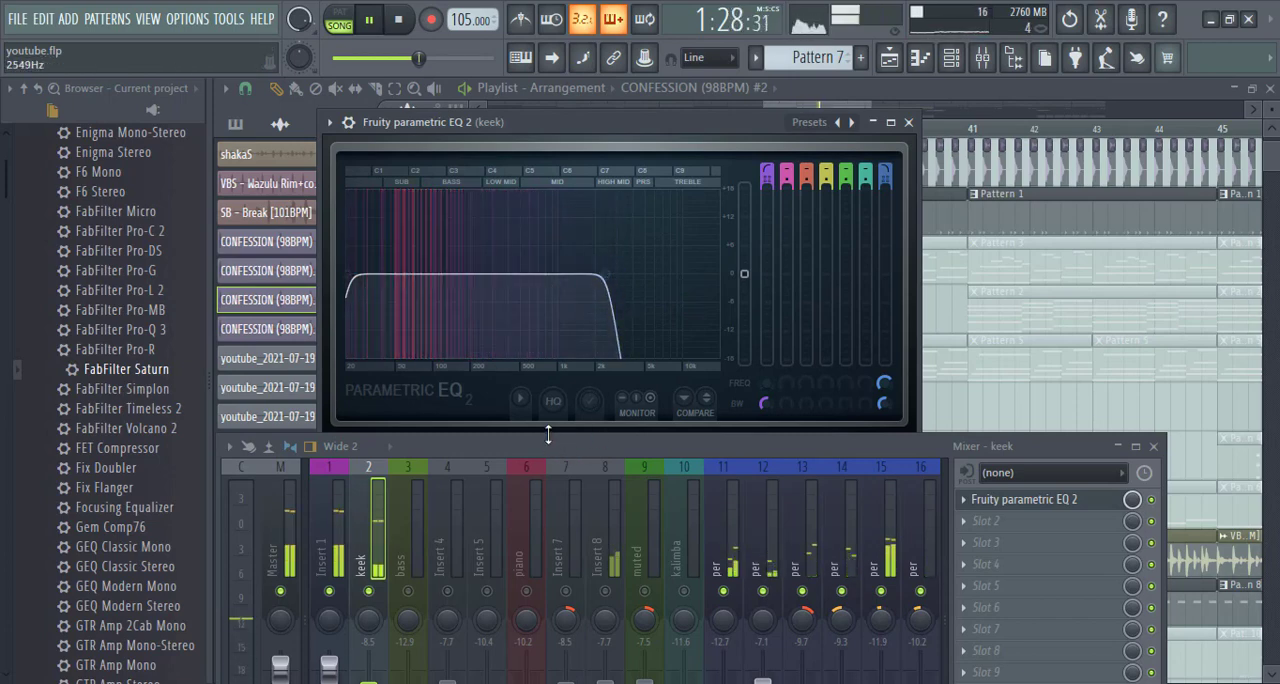
# - Move the mixer up to expose its faders and close the keek insert's EQ
pyautogui.moveTo(549, 446); pyautogui.dragTo(564, 250)
pyautogui.press('space')
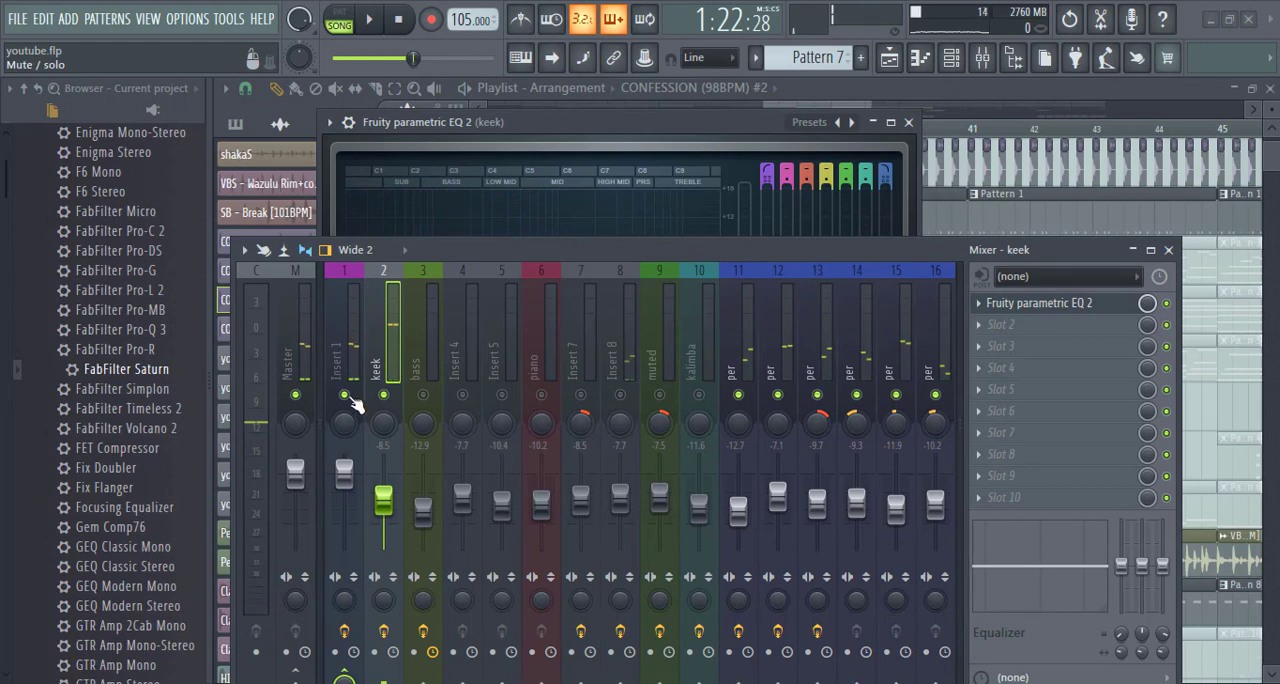
pyautogui.click(349, 397)
pyautogui.click(346, 397)
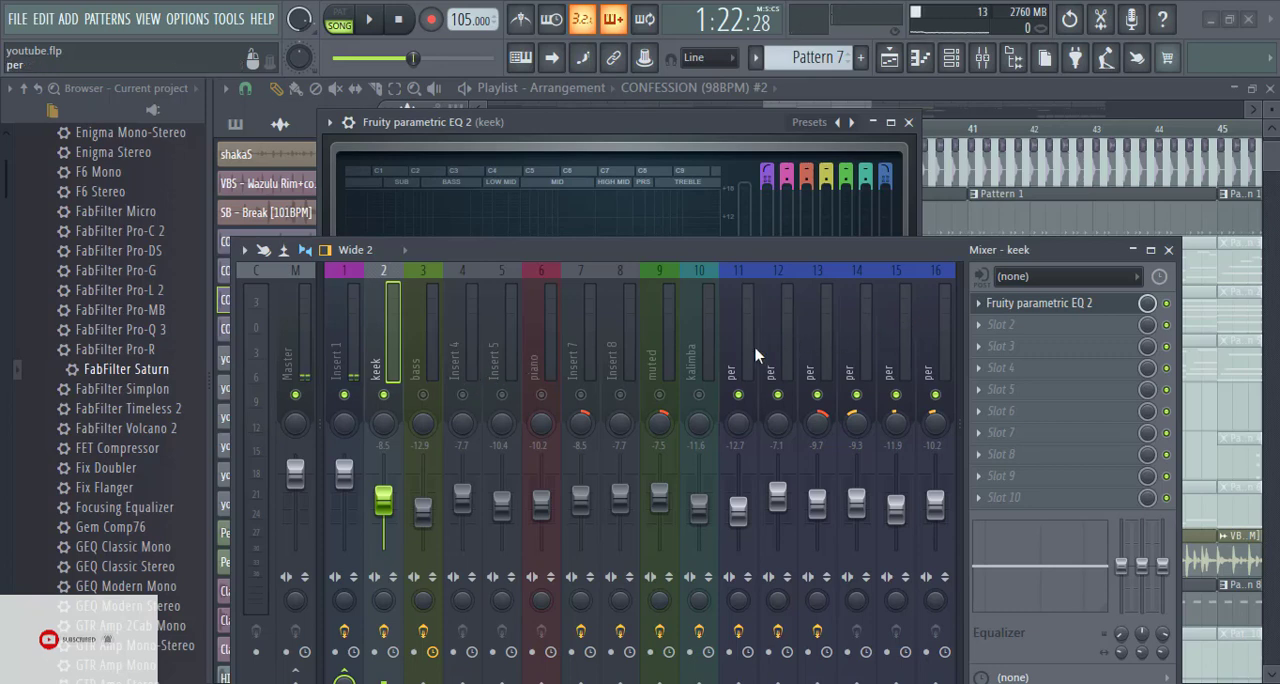
pyautogui.click(908, 122)
# - Play the kick and percussion together from bar 37 in the full playlist with the mixer hidden
pyautogui.press('space')
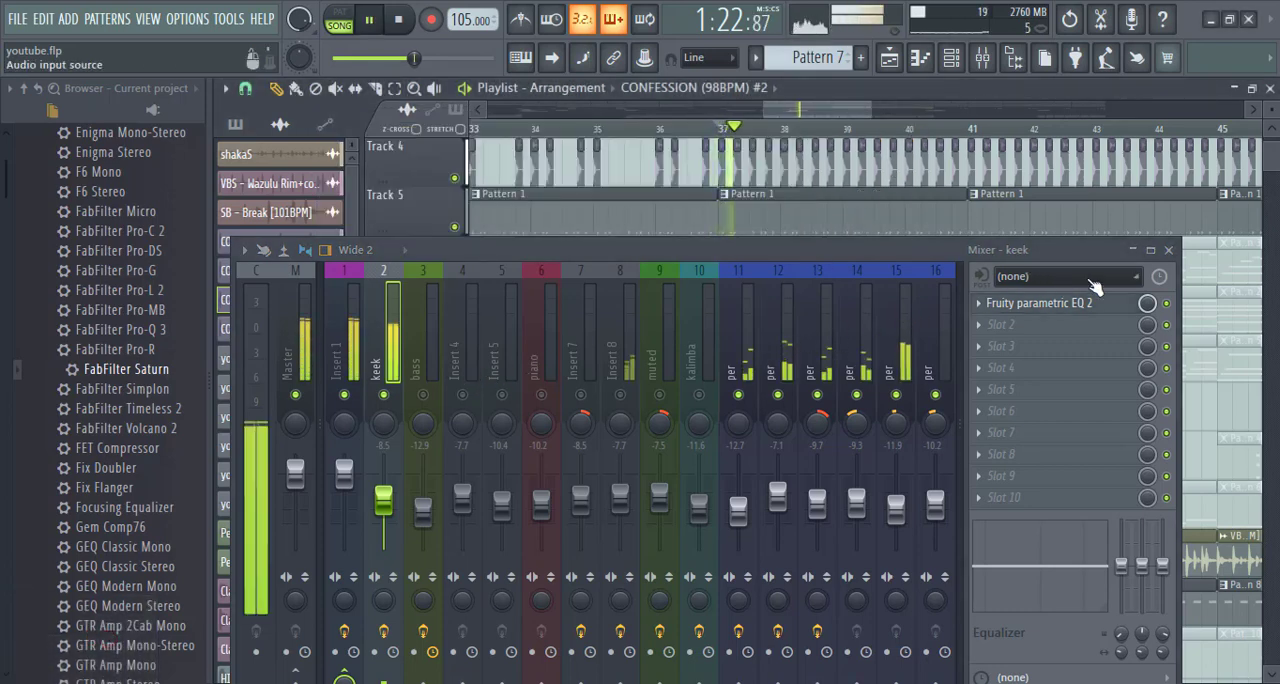
pyautogui.press('F9')
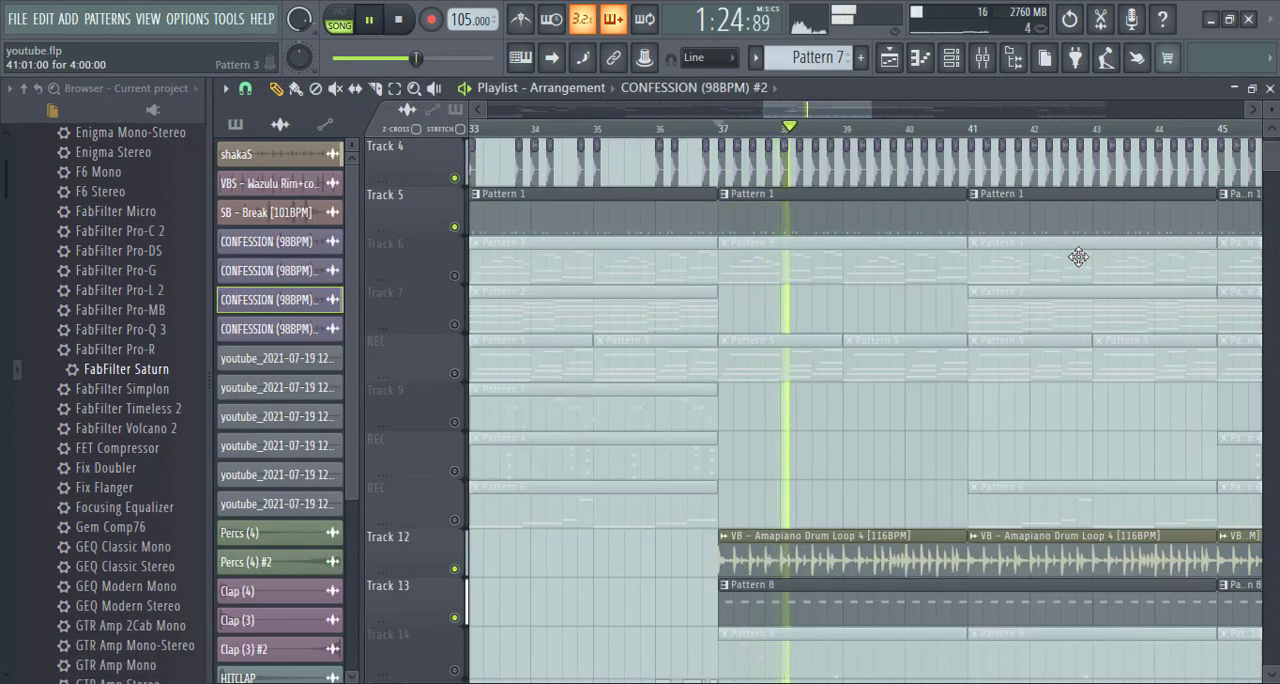
pyautogui.scroll(-2, 907, 137)
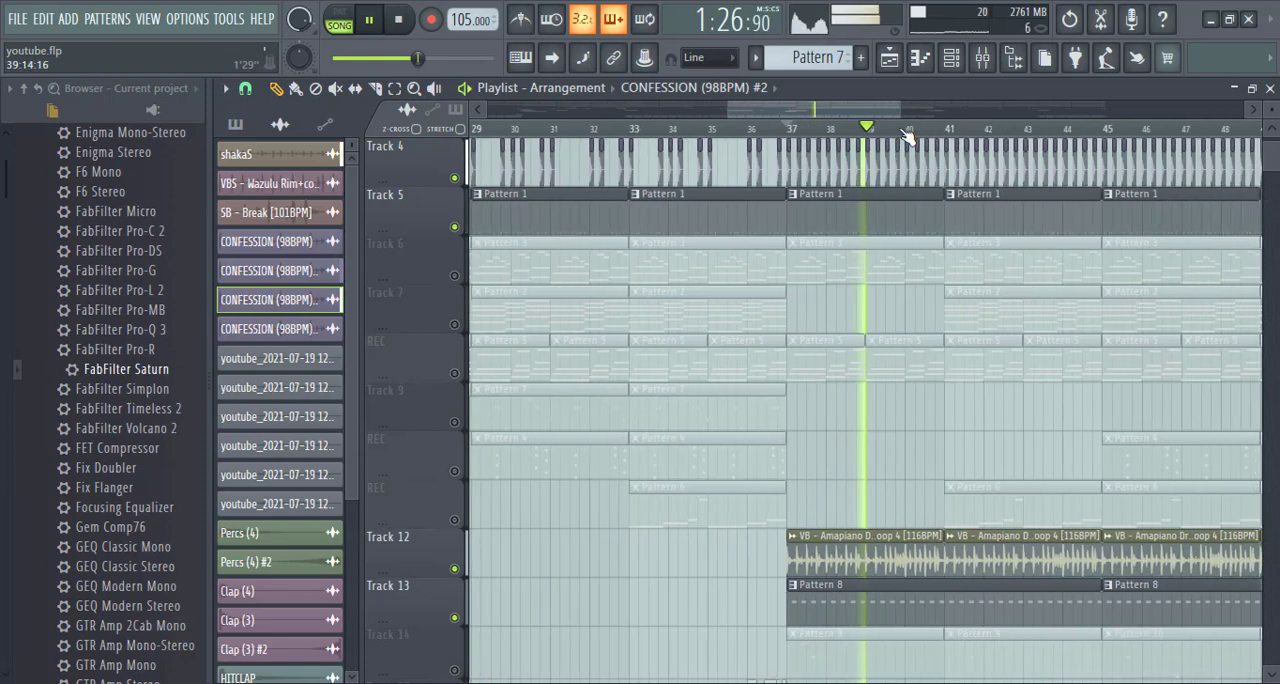
pyautogui.scroll(-2, 907, 137)
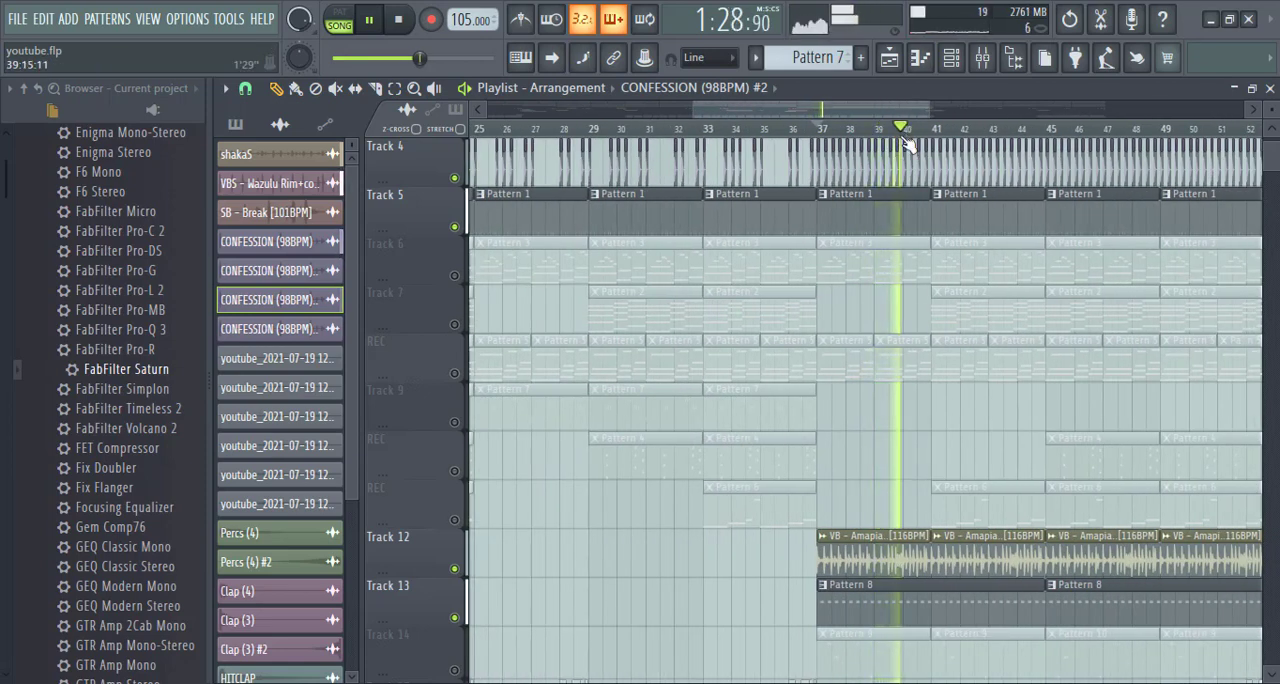
pyautogui.scroll(-2, 907, 141)
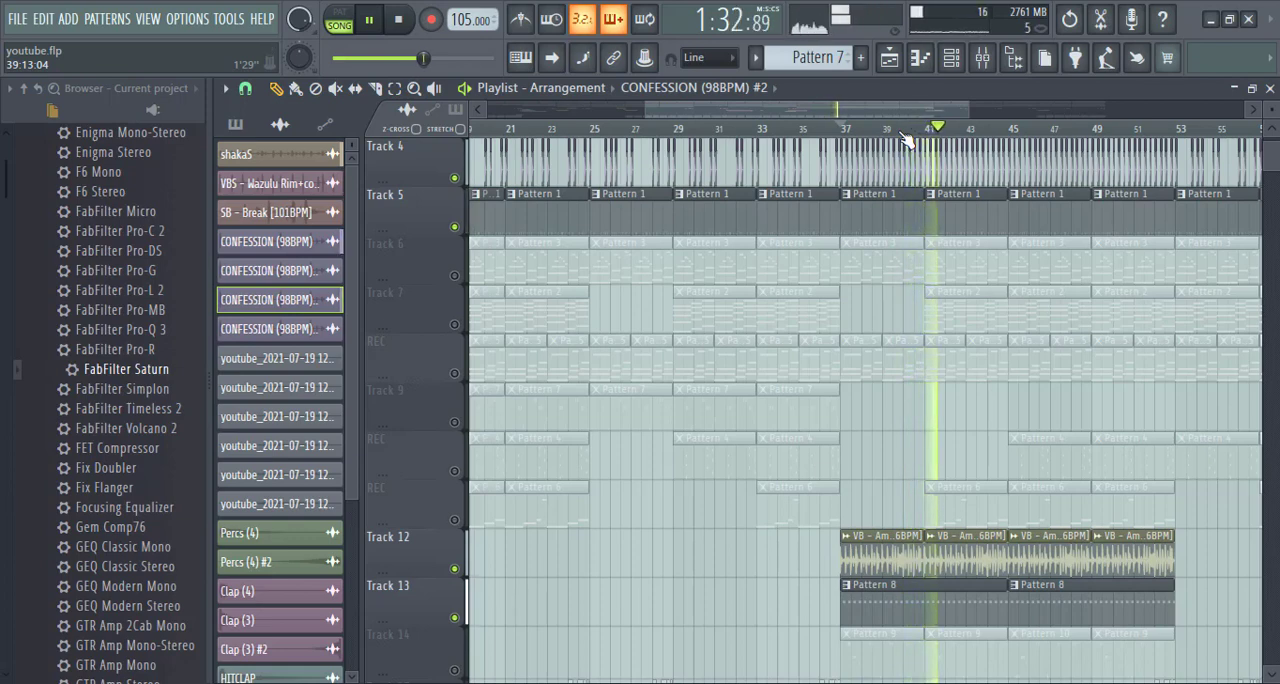
pyautogui.press('space')
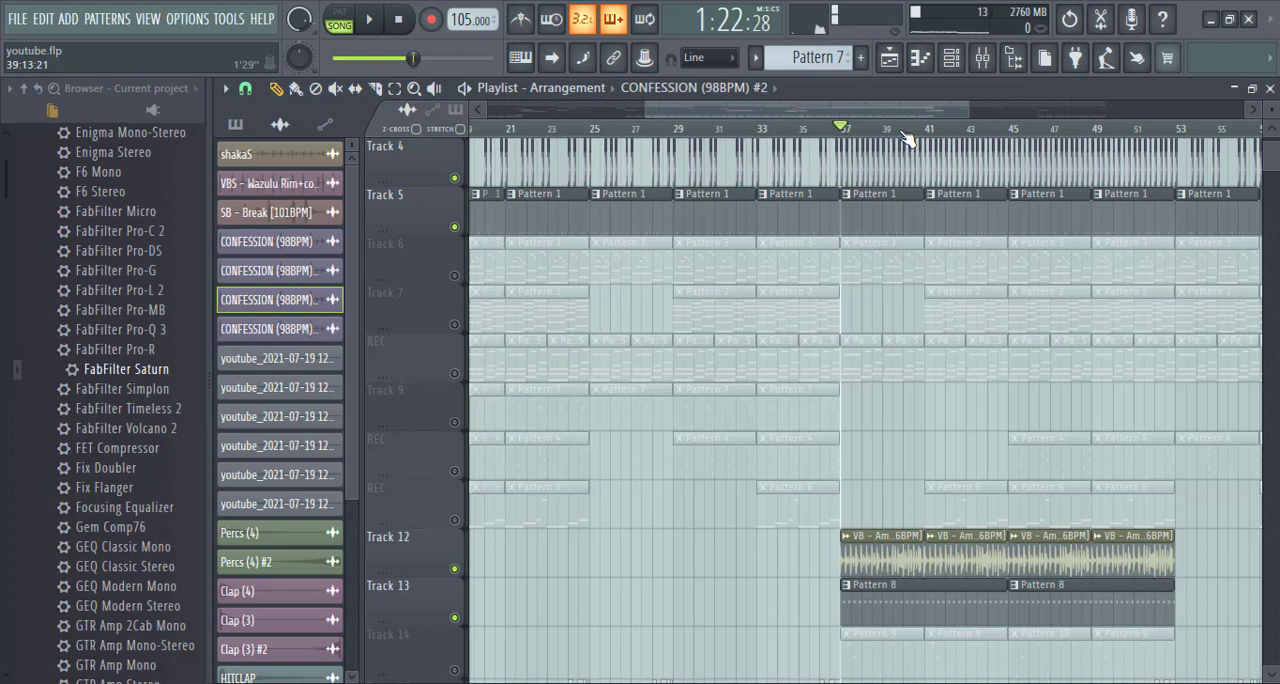
# - Go to the beginning of the arrangement in the playlist and solo Track 7
pyautogui.click(982, 57)
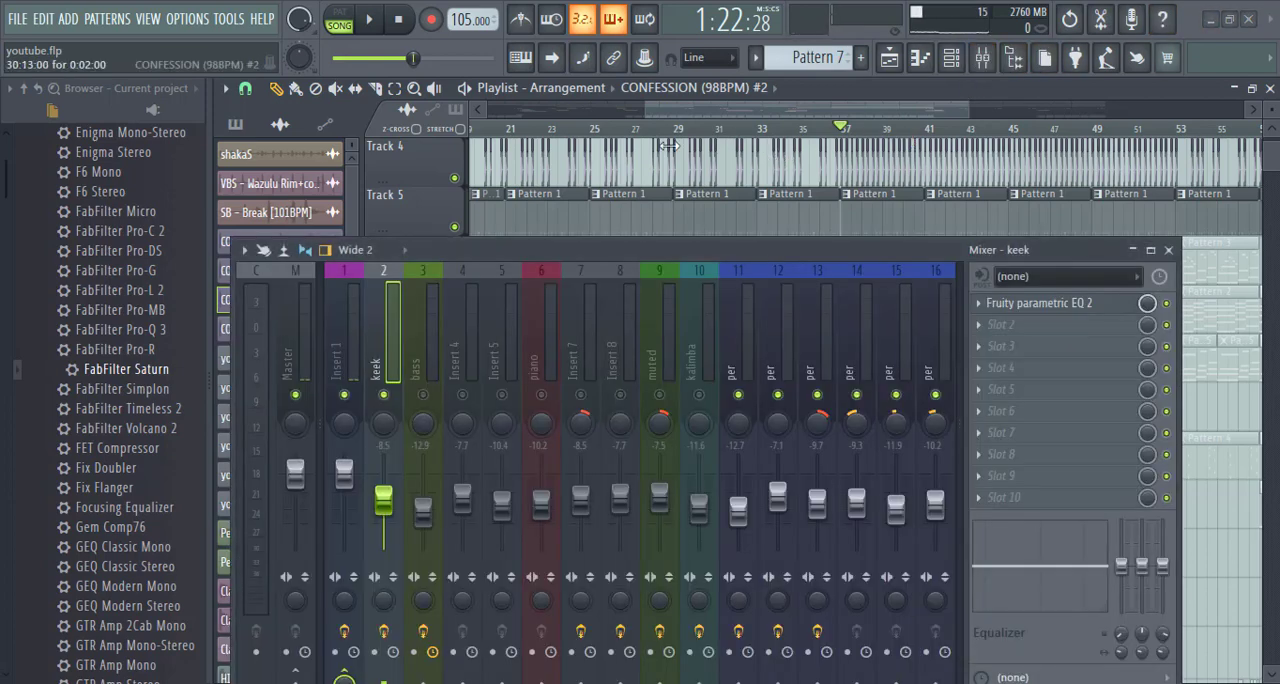
pyautogui.hscroll(-6, 522, 150)
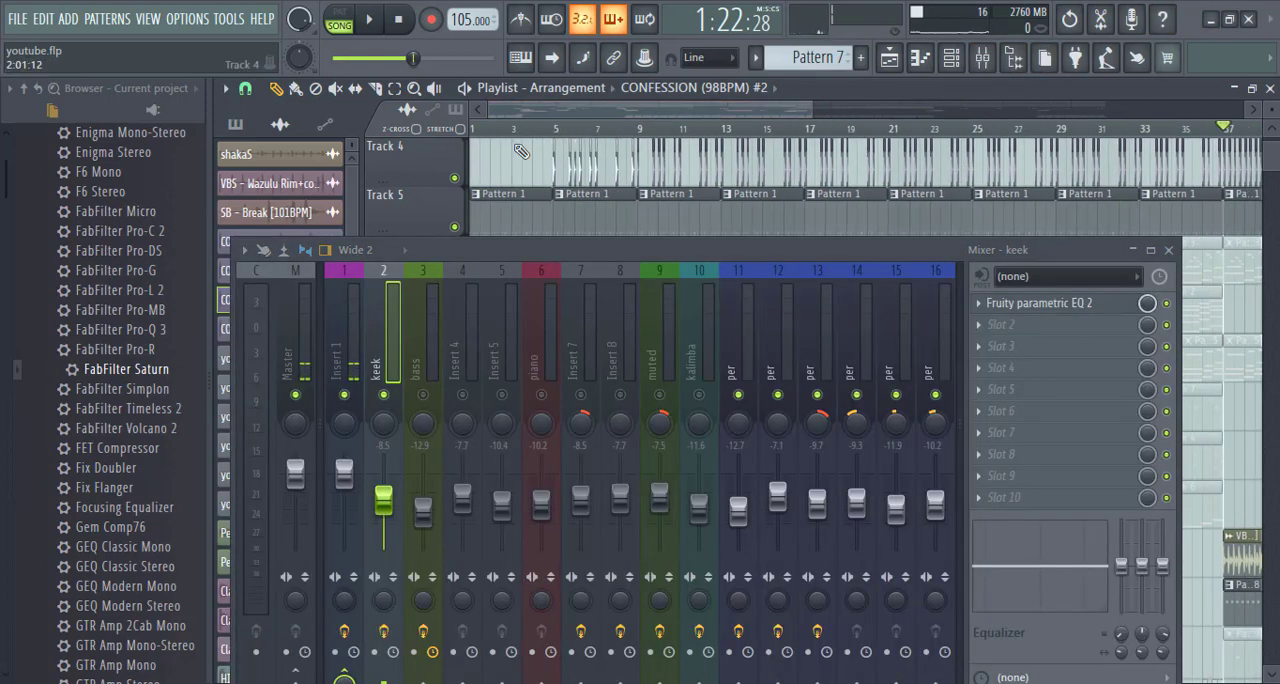
pyautogui.scroll(1, 533, 180)
pyautogui.scroll(3, 534, 178)
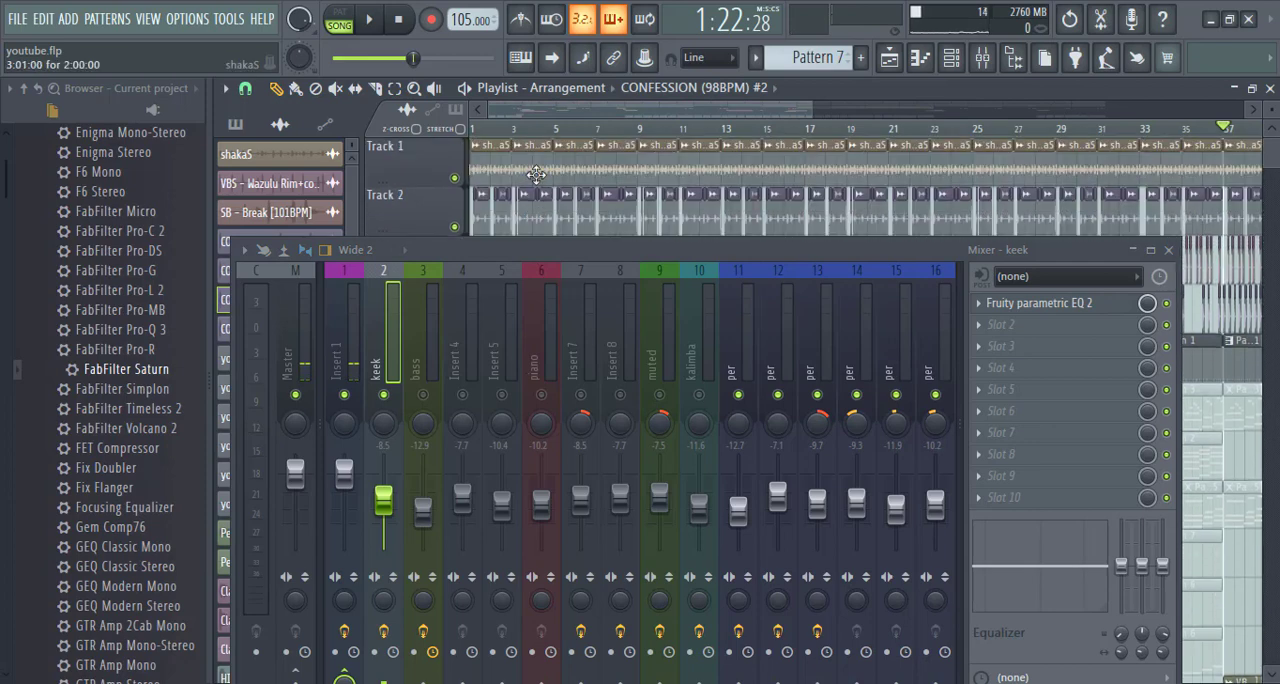
pyautogui.click(1169, 251)
pyautogui.scroll(3, 575, 120)
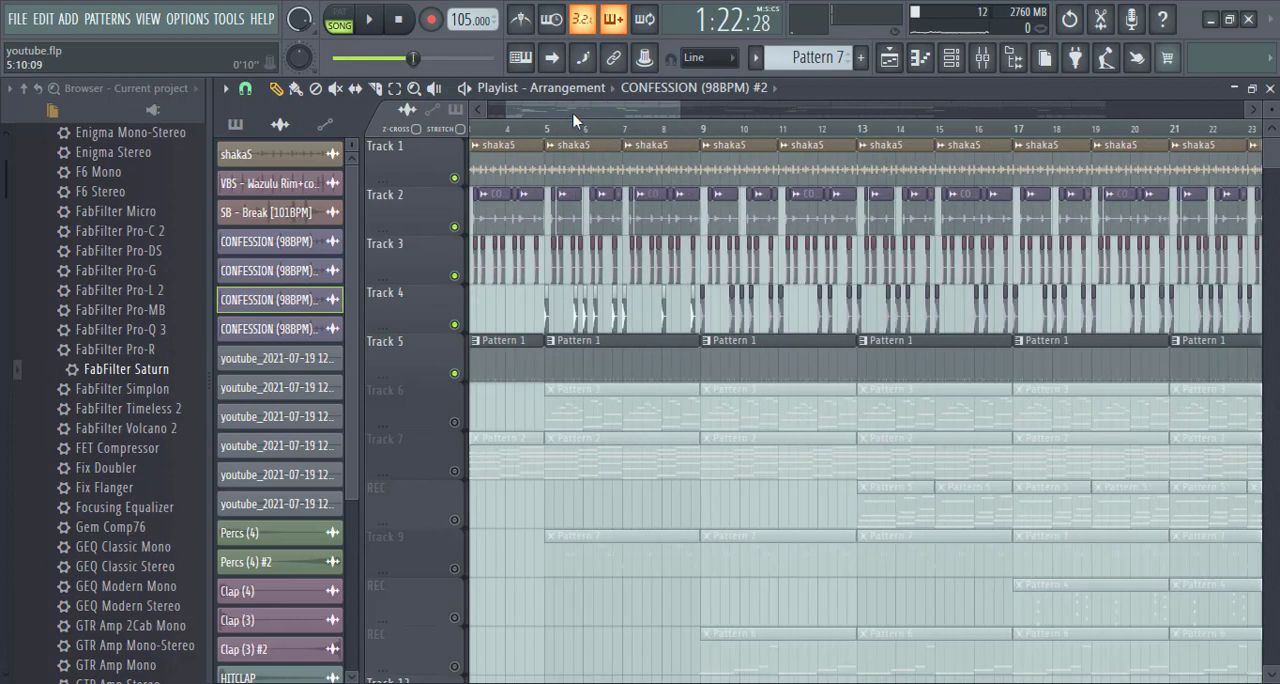
pyautogui.scroll(-3, 530, 190)
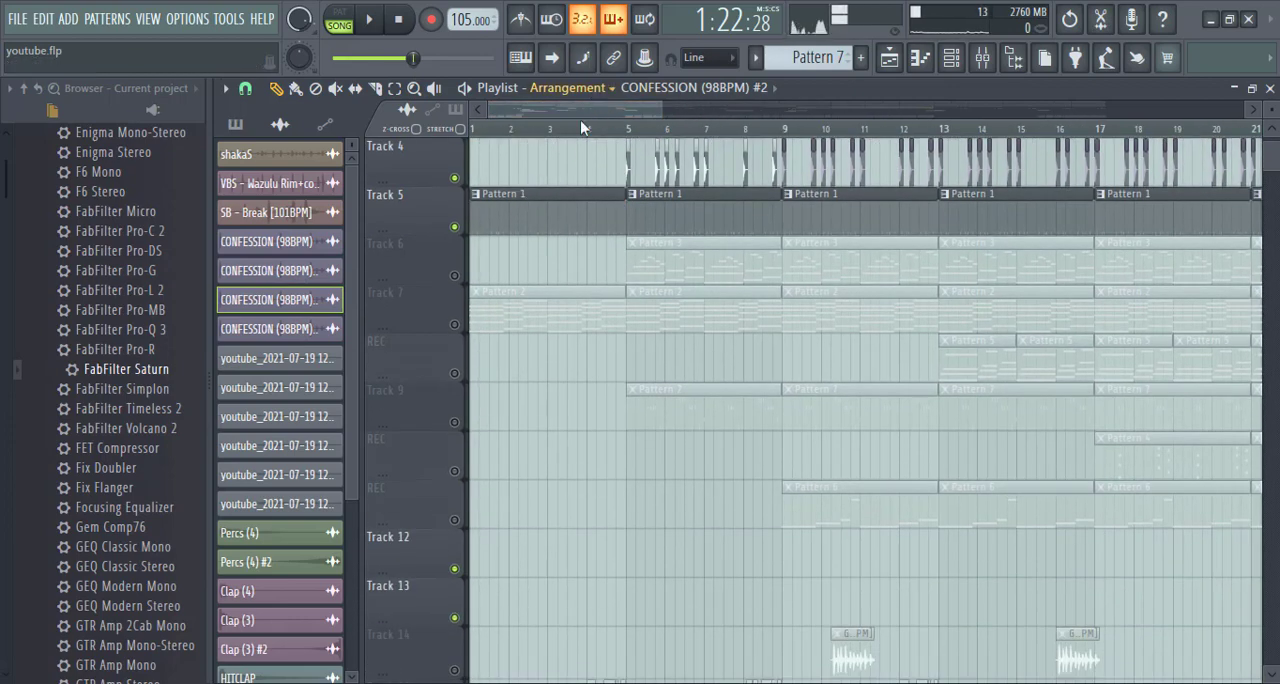
pyautogui.scroll(3, 575, 118)
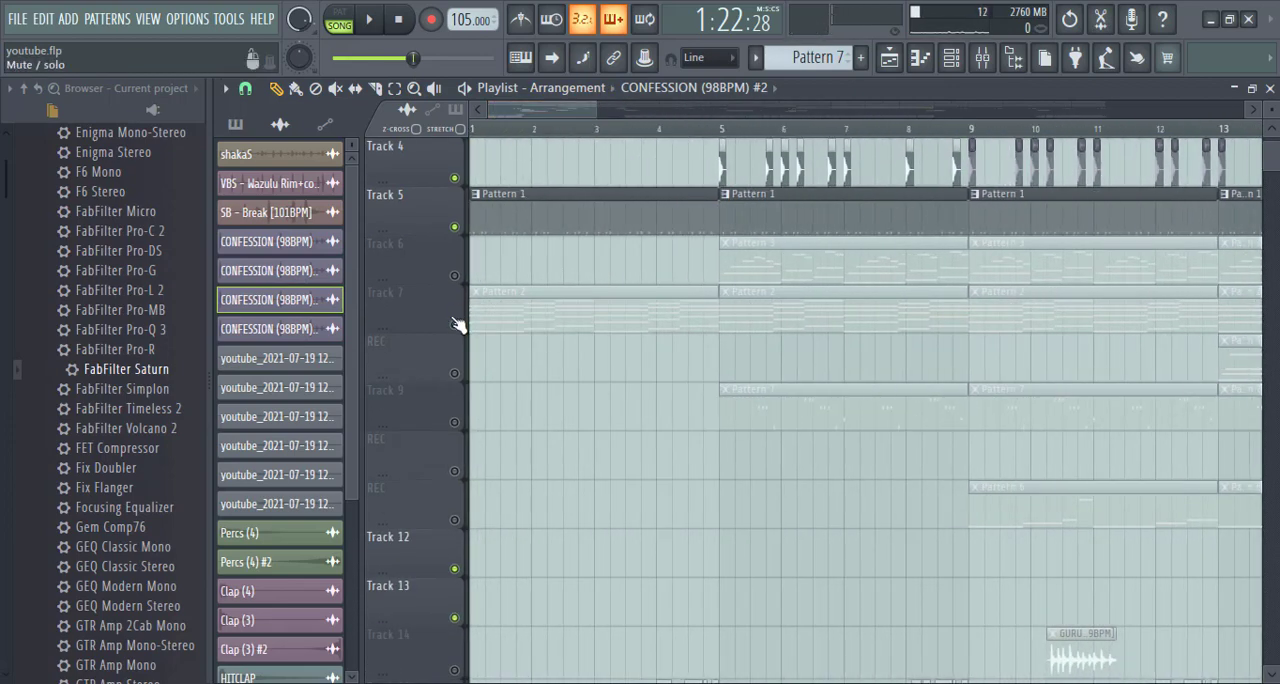
pyautogui.rightClick(455, 325)
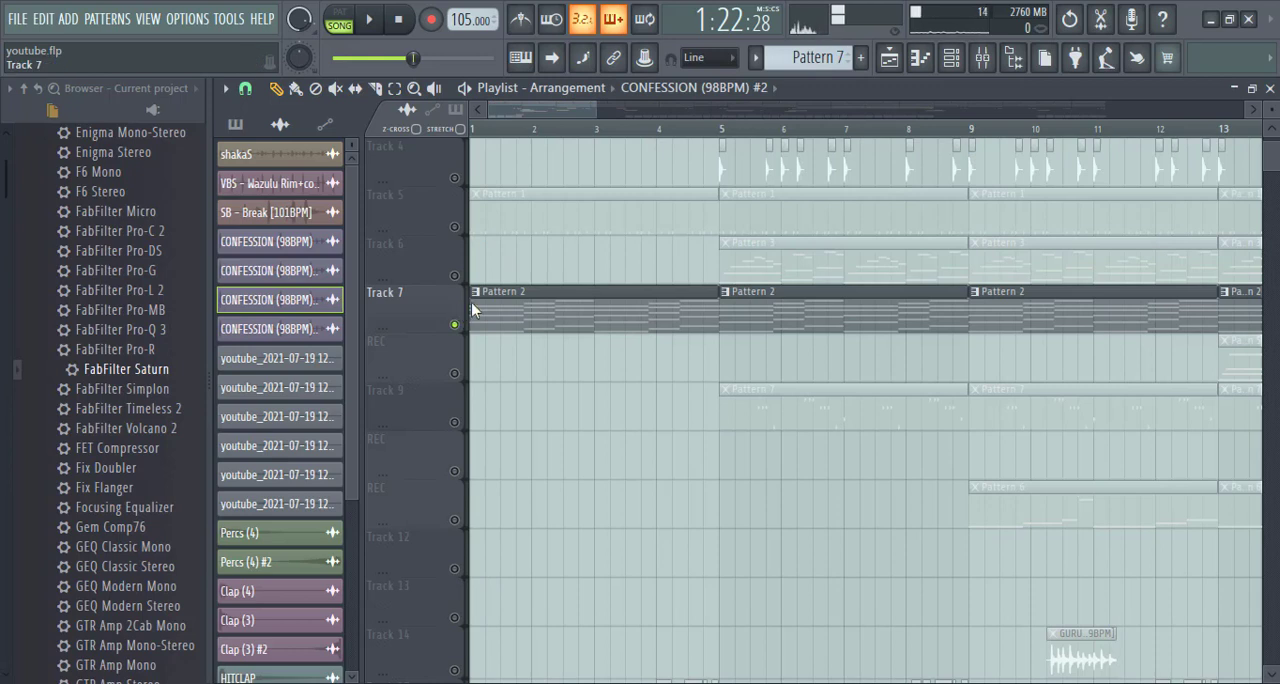
# - Open Track 7's Pattern 2 clip in the piano roll and examine its chord notes down to the lower octaves
pyautogui.doubleClick(519, 306)
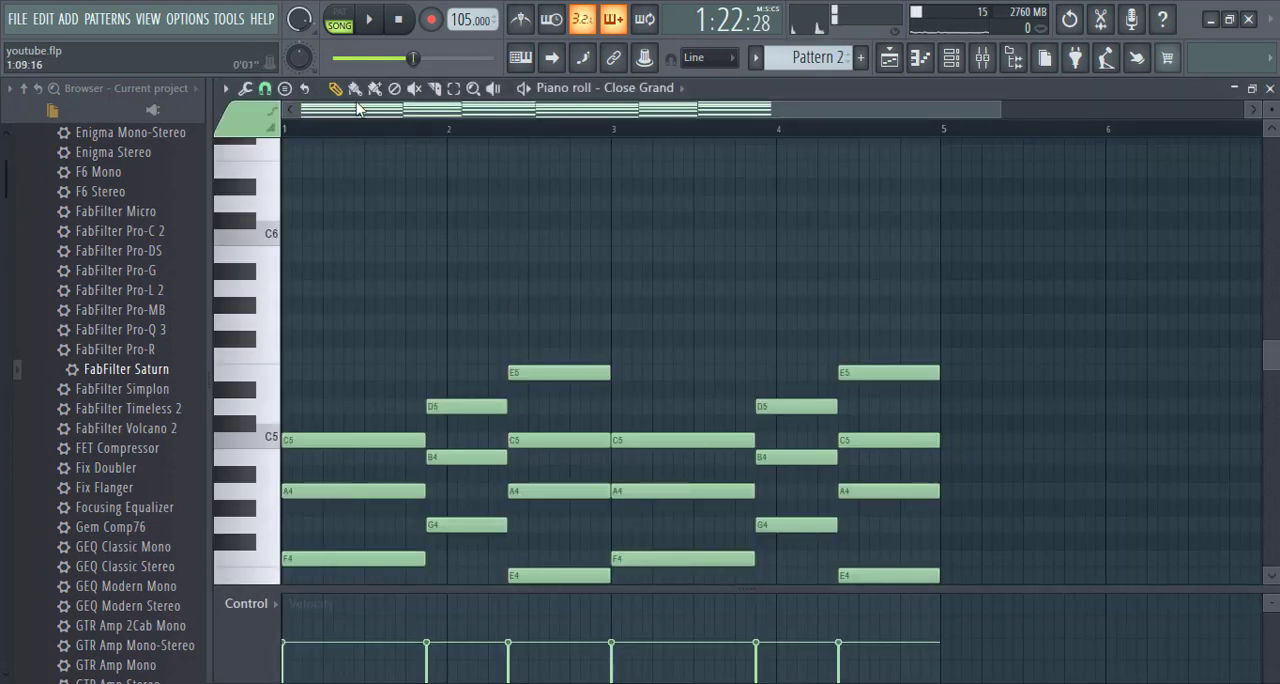
pyautogui.scroll(-3, 299, 468)
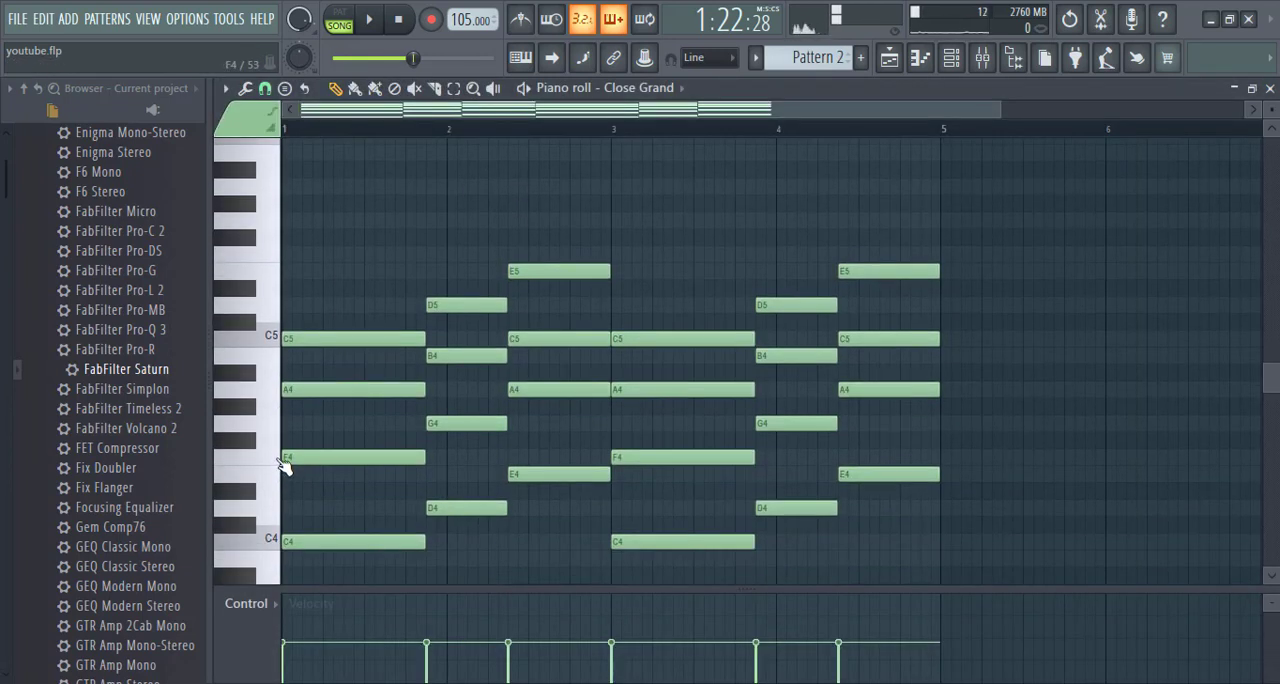
pyautogui.scroll(-2, 280, 488)
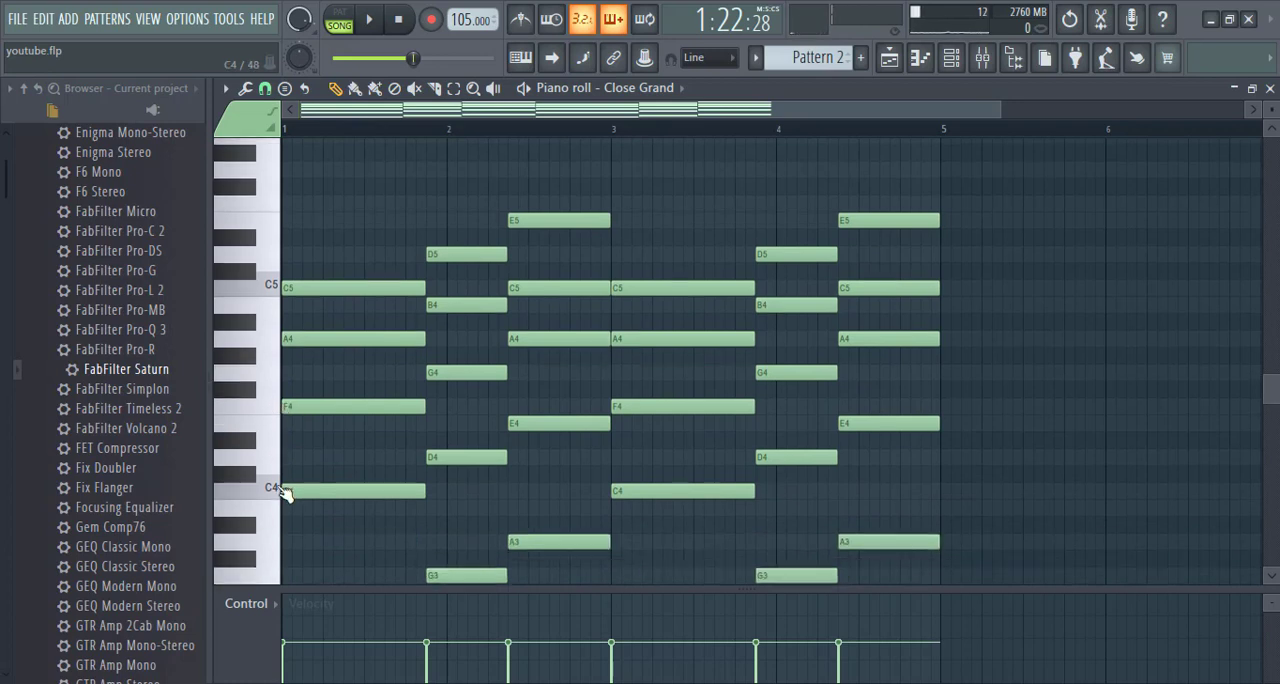
pyautogui.click(276, 489)
# - Unmute the piano mixer insert and play the chords in song mode from the piano roll
pyautogui.click(982, 57)
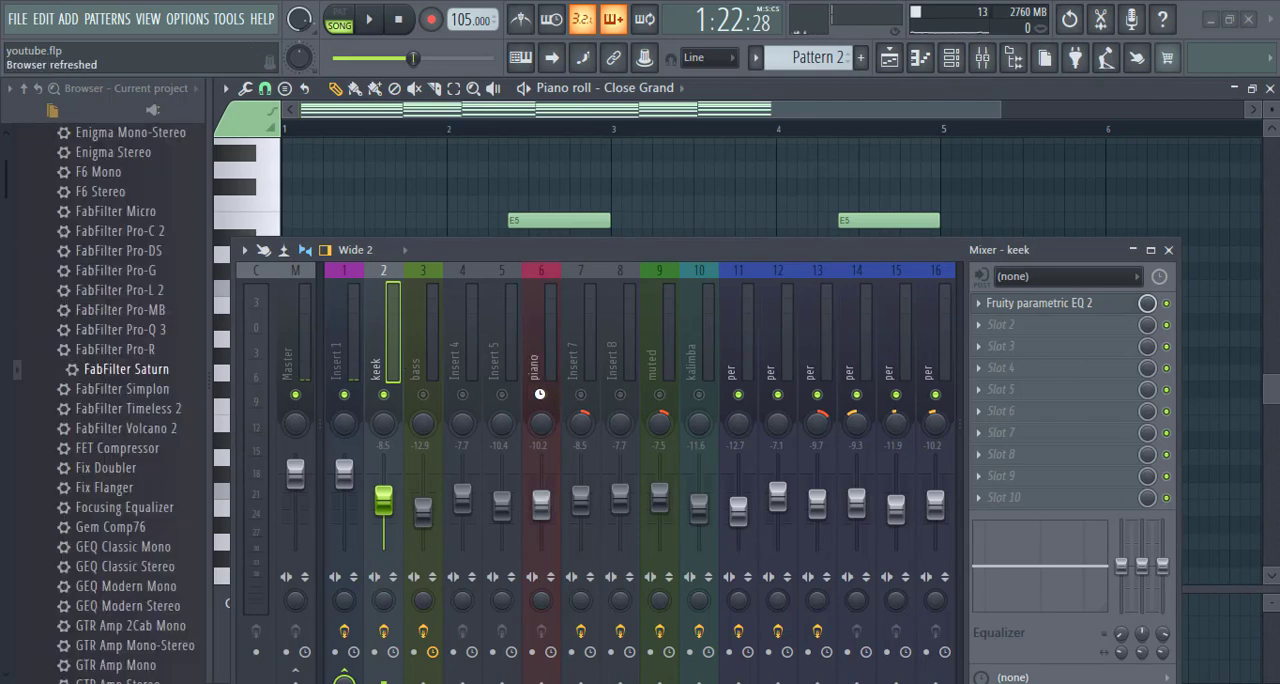
pyautogui.press('space')
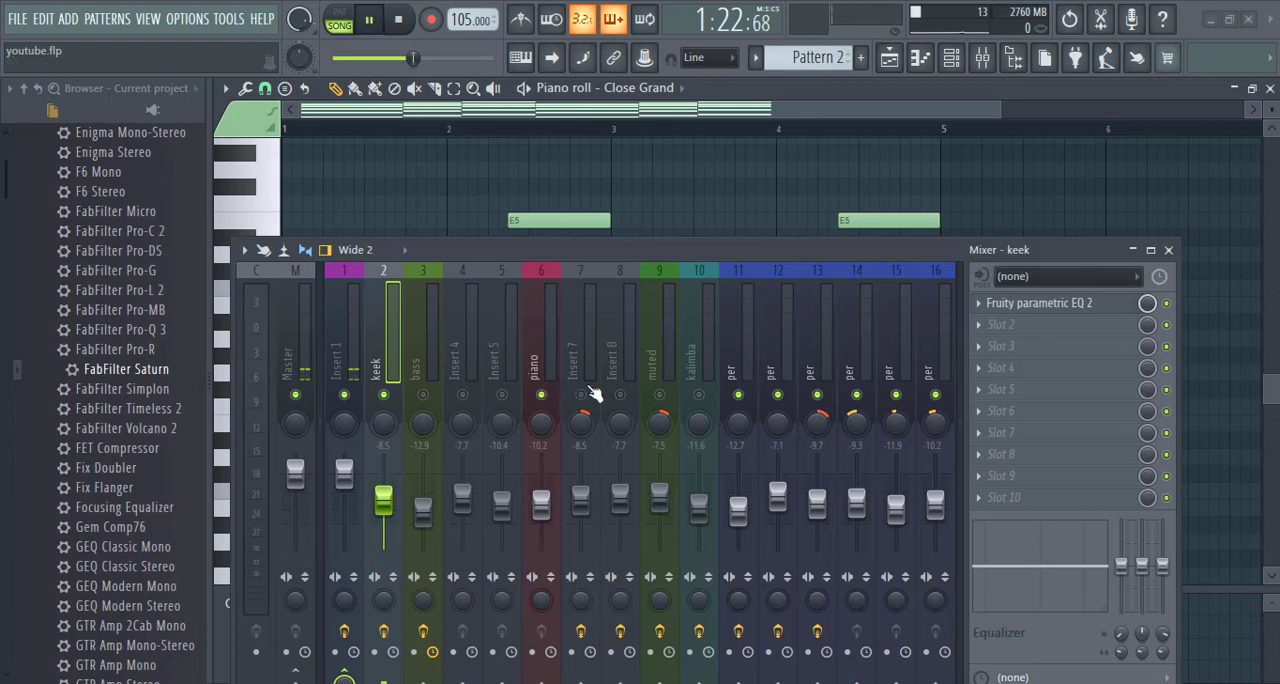
pyautogui.click(1168, 249)
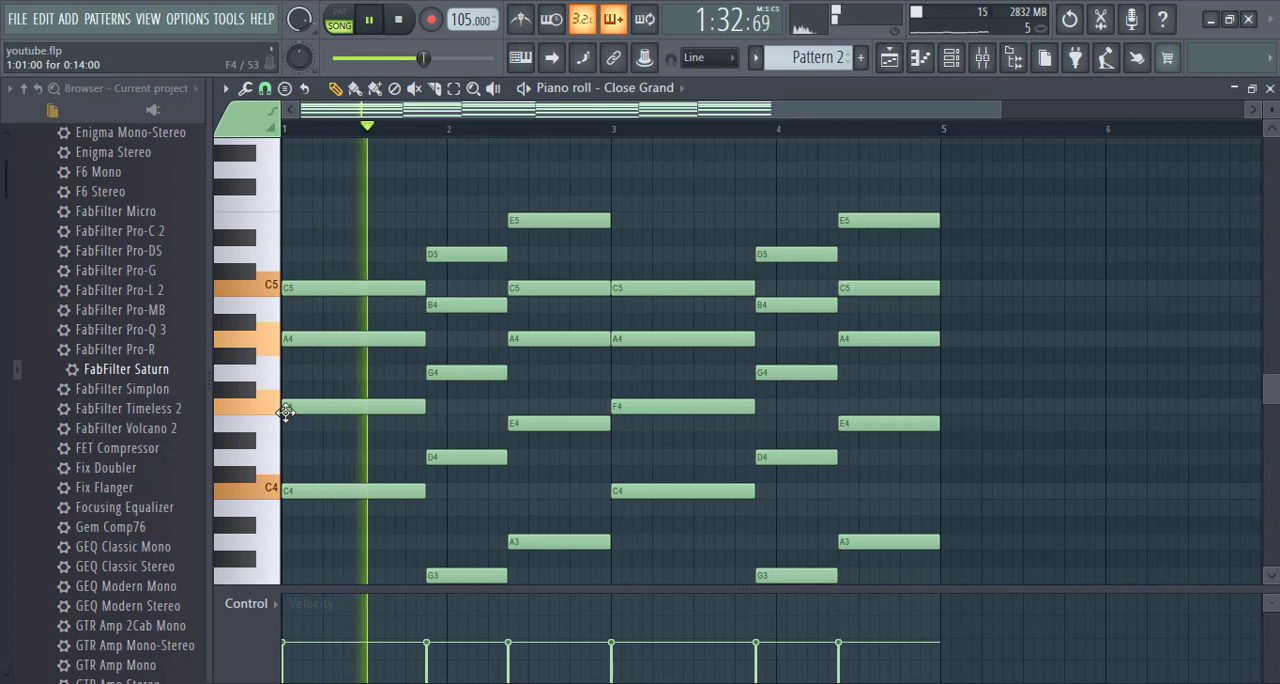
pyautogui.press('space')
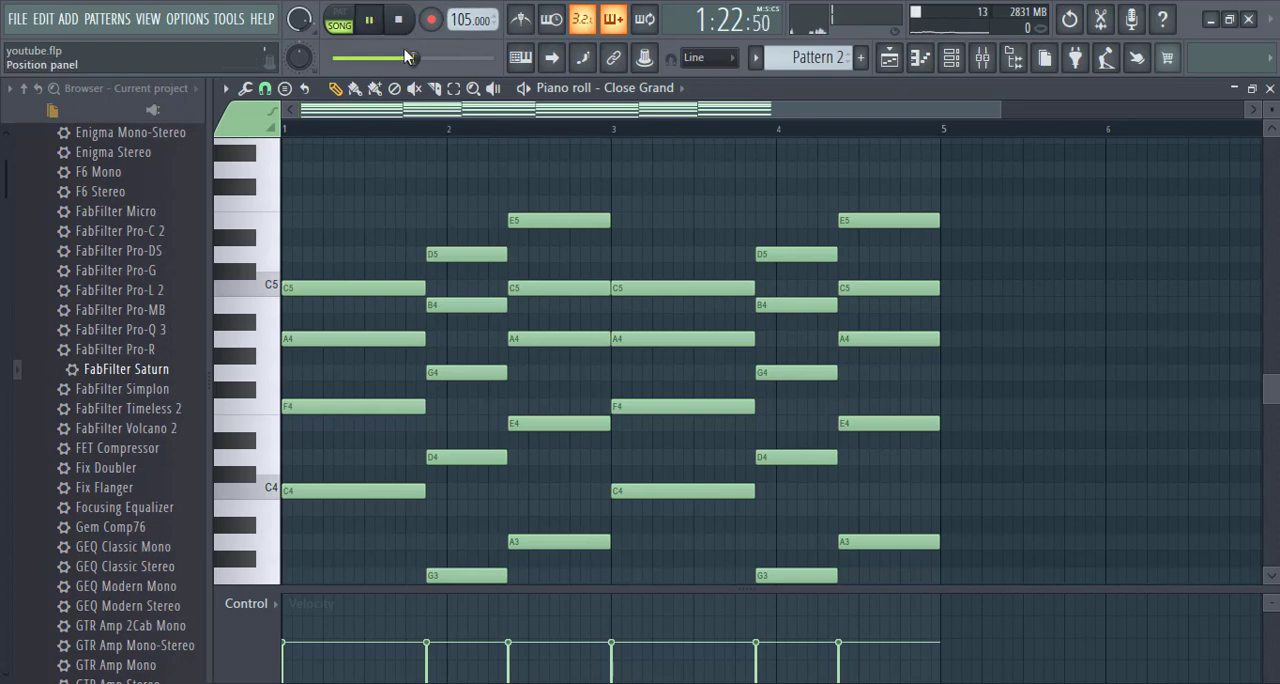
# - Switch playback to pattern mode and audition Pattern 2 with the piano mixer insert selected, then return to the playlist
pyautogui.click(340, 18)
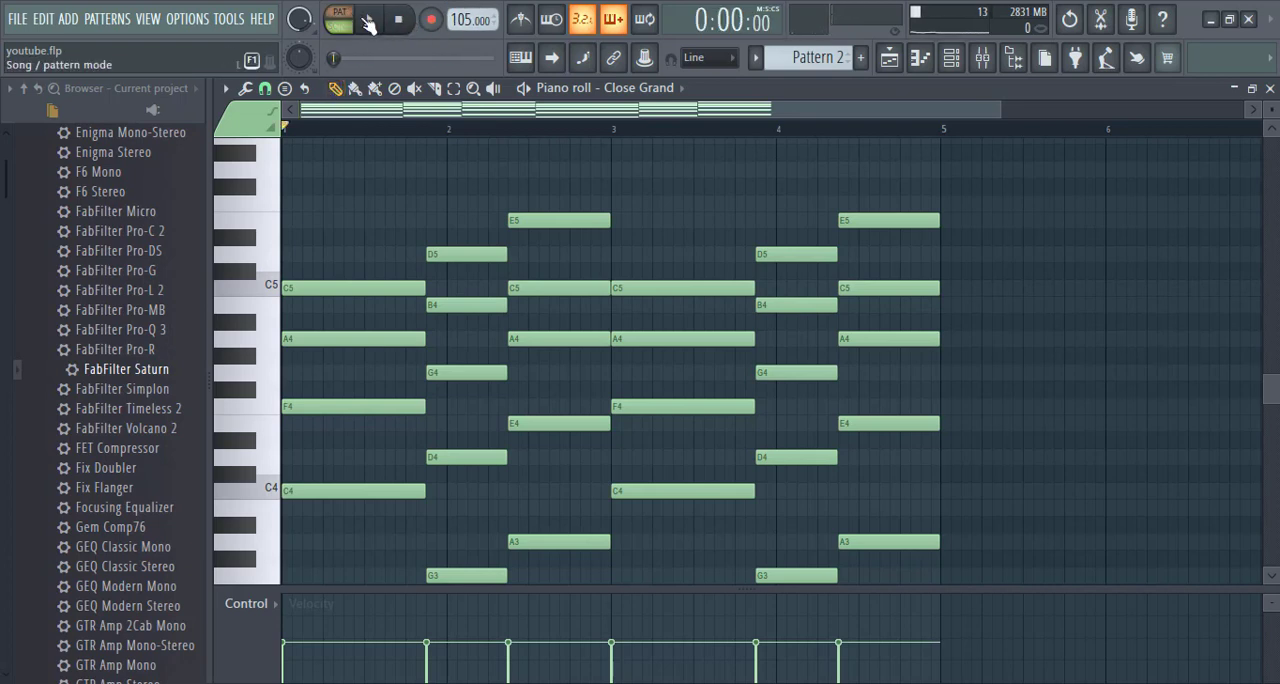
pyautogui.click(368, 20)
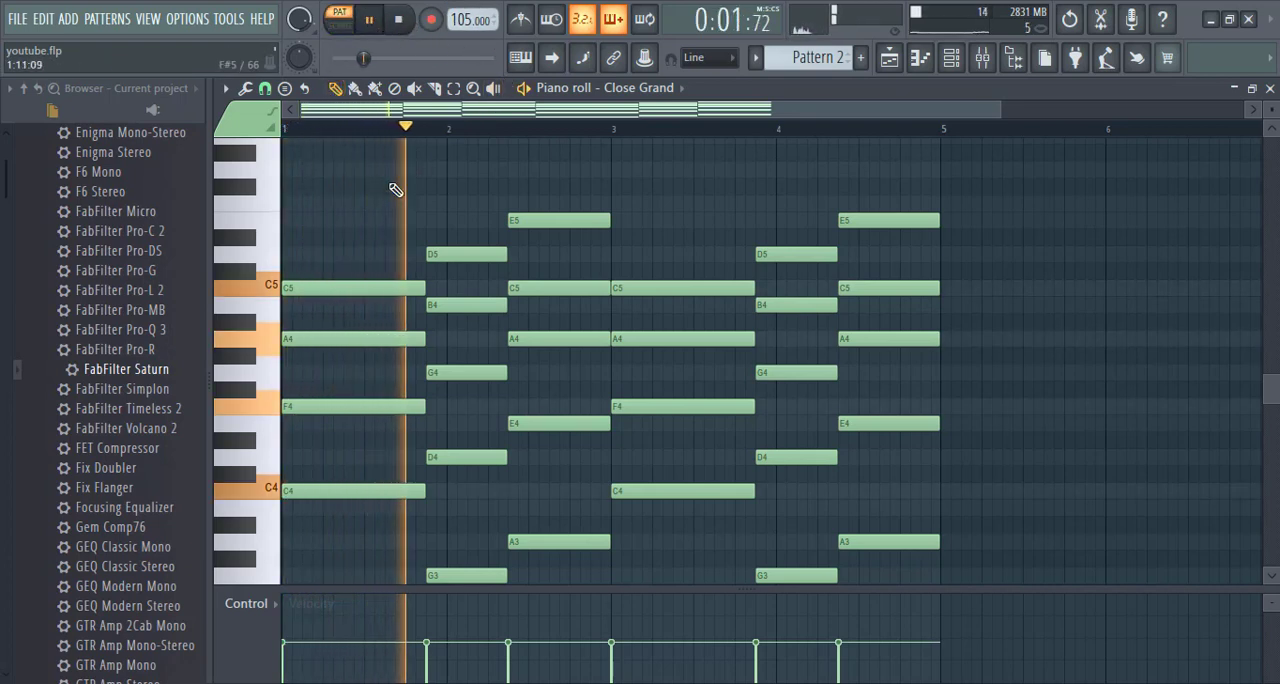
pyautogui.click(980, 62)
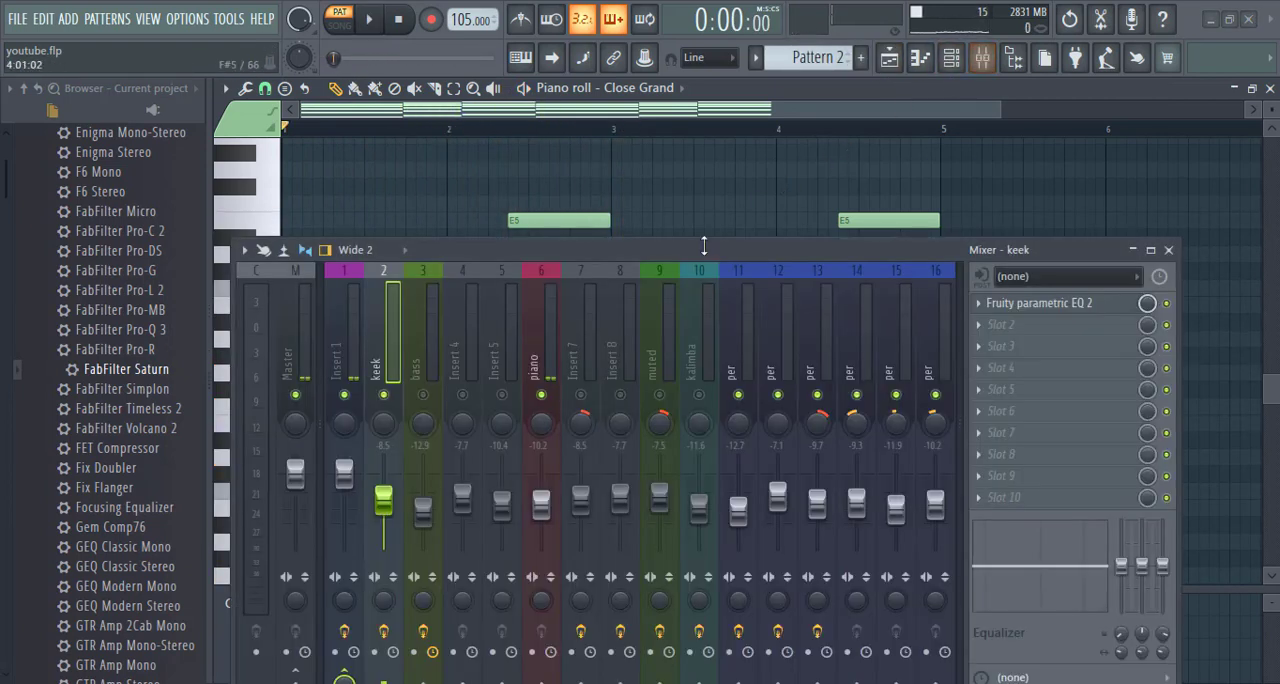
pyautogui.click(549, 334)
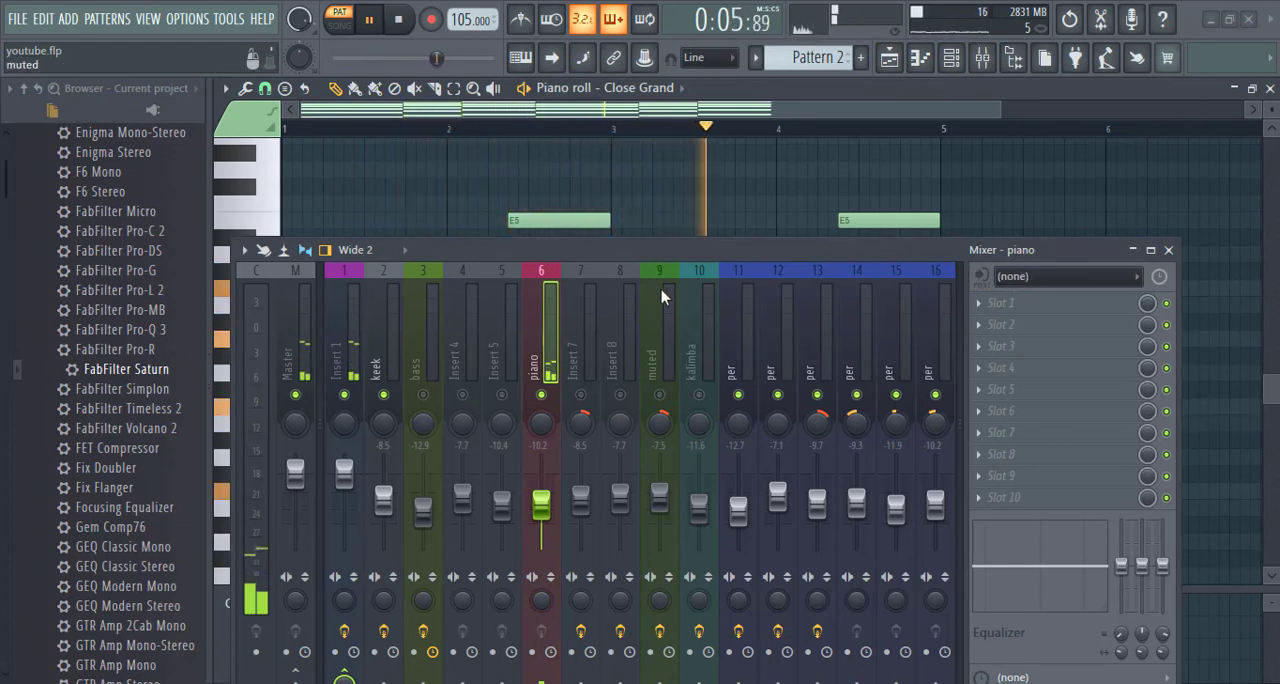
pyautogui.press('space')
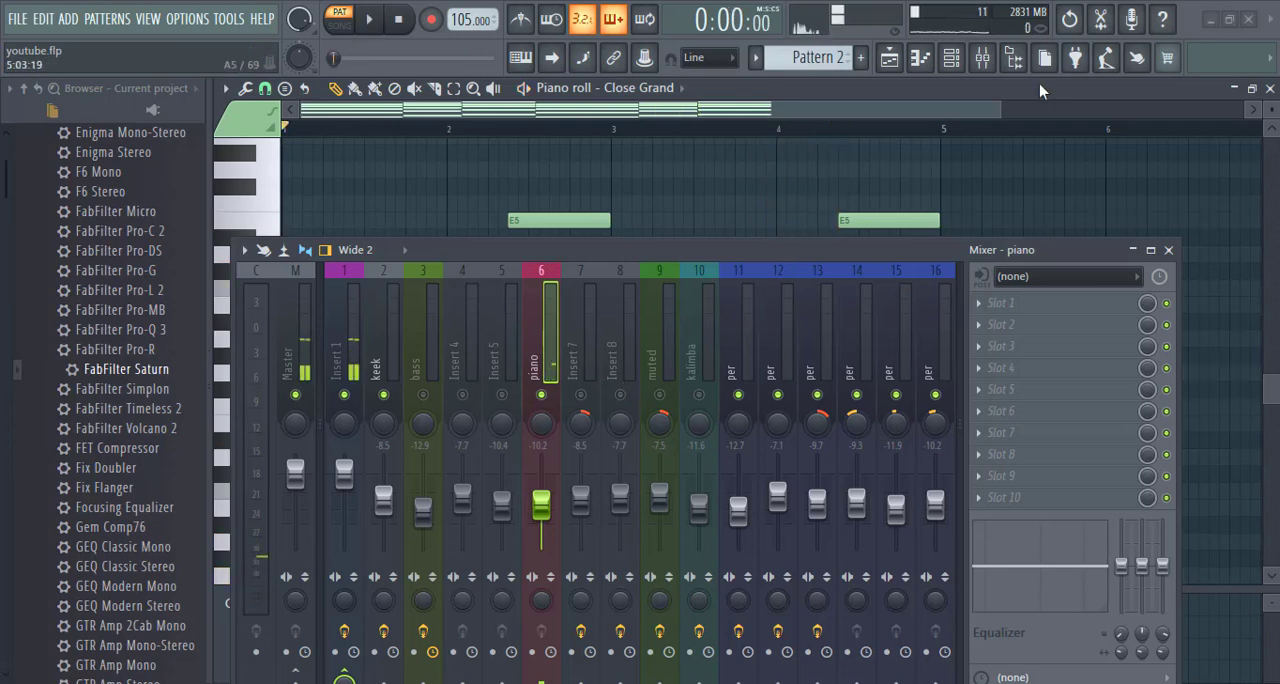
pyautogui.click(889, 57)
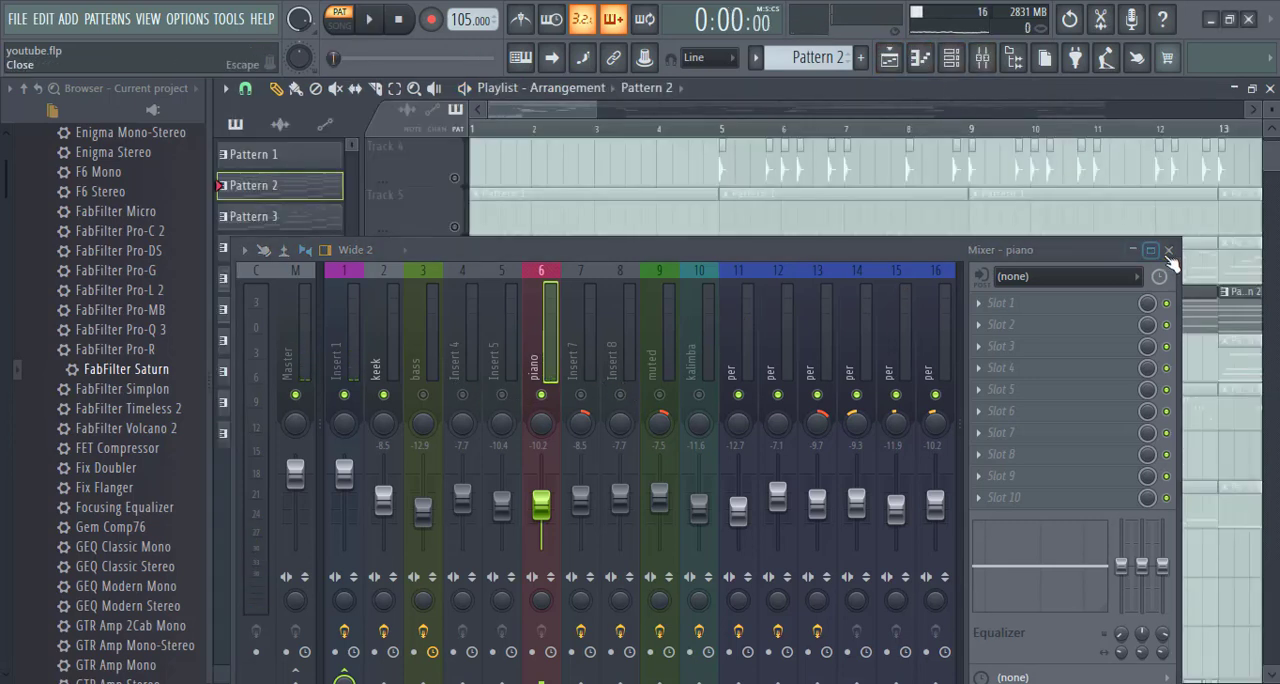
# - Return to the playlist, solo Track 6 instead of Track 7, and open its first Pattern 3 clip in the piano roll
pyautogui.click(1168, 250)
pyautogui.moveTo(682, 108); pyautogui.dragTo(702, 107)
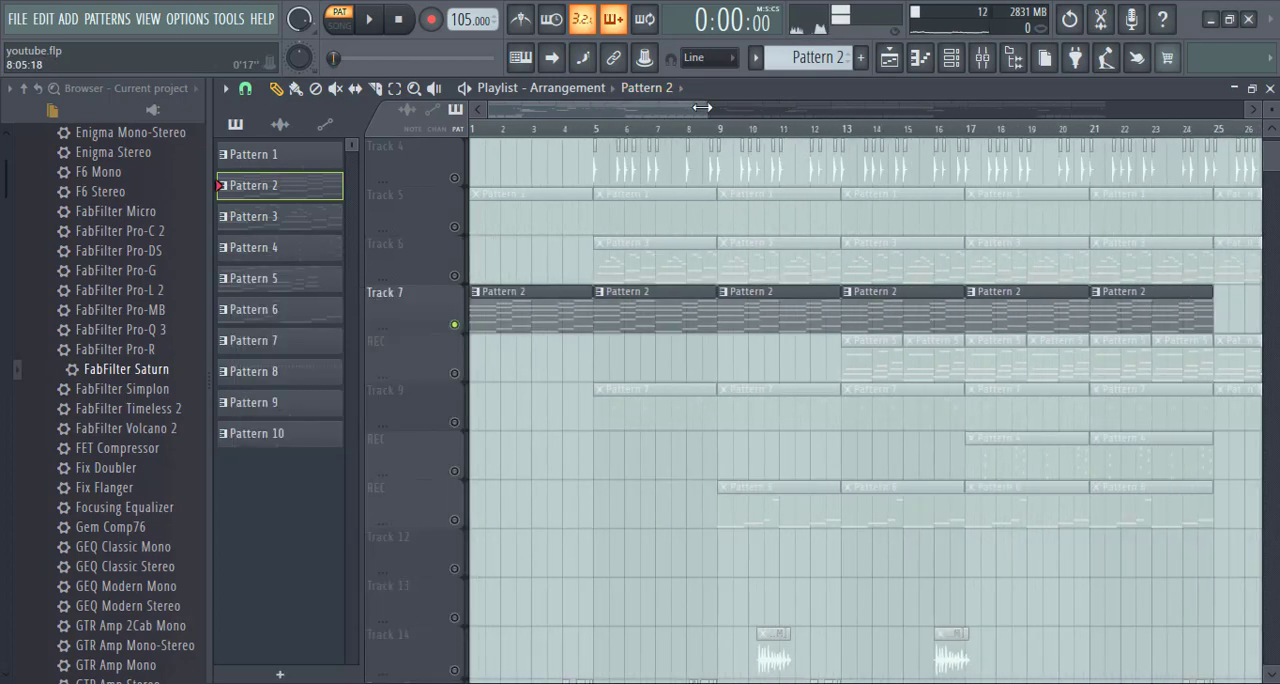
pyautogui.rightClick(455, 326)
pyautogui.rightClick(452, 275)
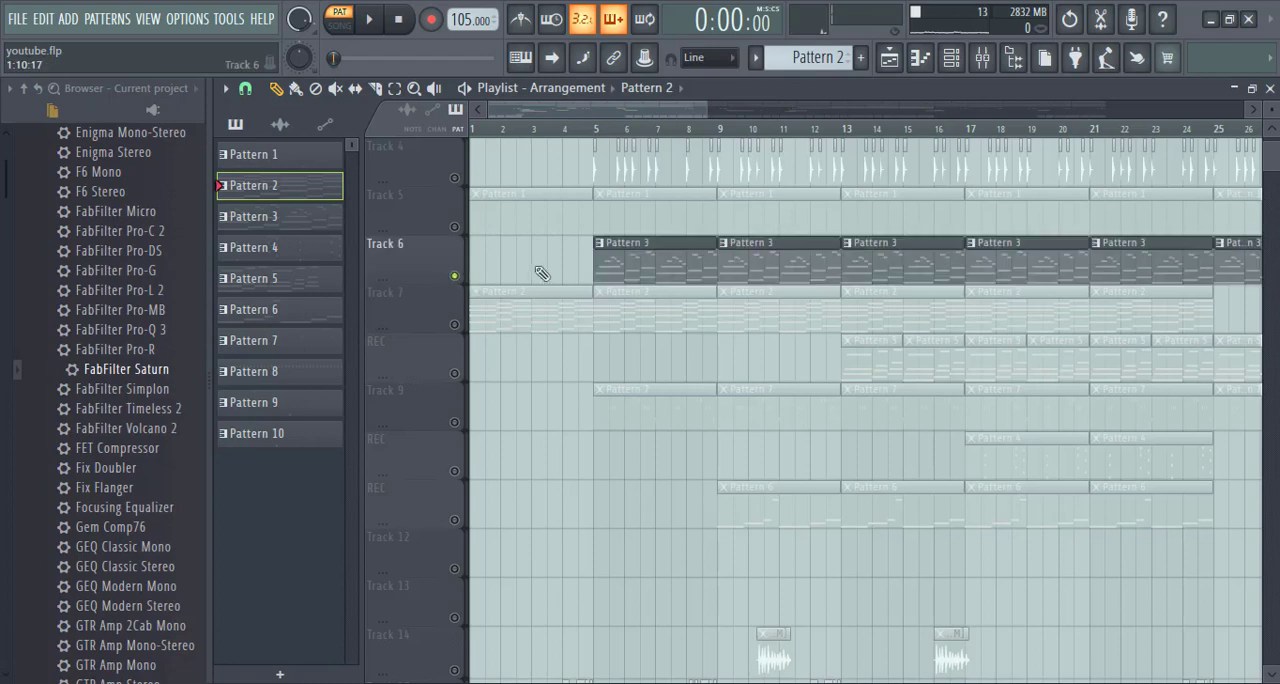
pyautogui.doubleClick(634, 269)
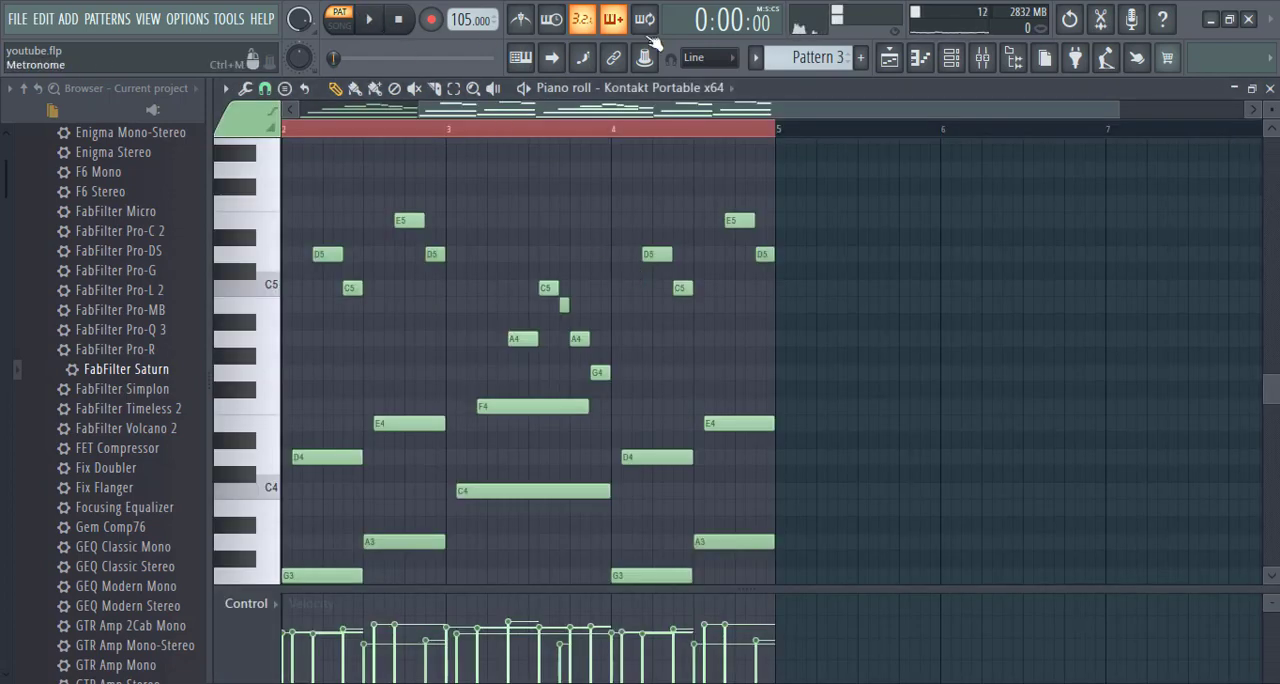
# - Audition Pattern 3 with the channel rack shown, and bring up the mixer from the first Kontakt channel's target track
pyautogui.click(951, 57)
pyautogui.press('space')
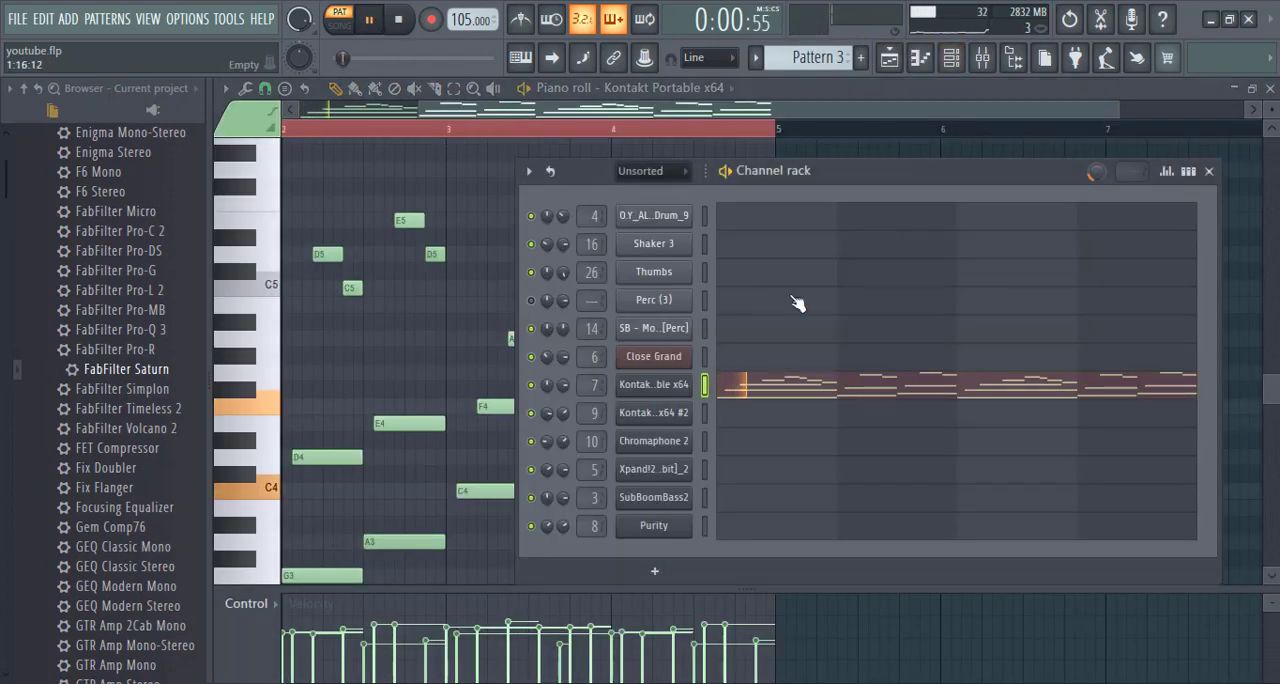
pyautogui.press('space')
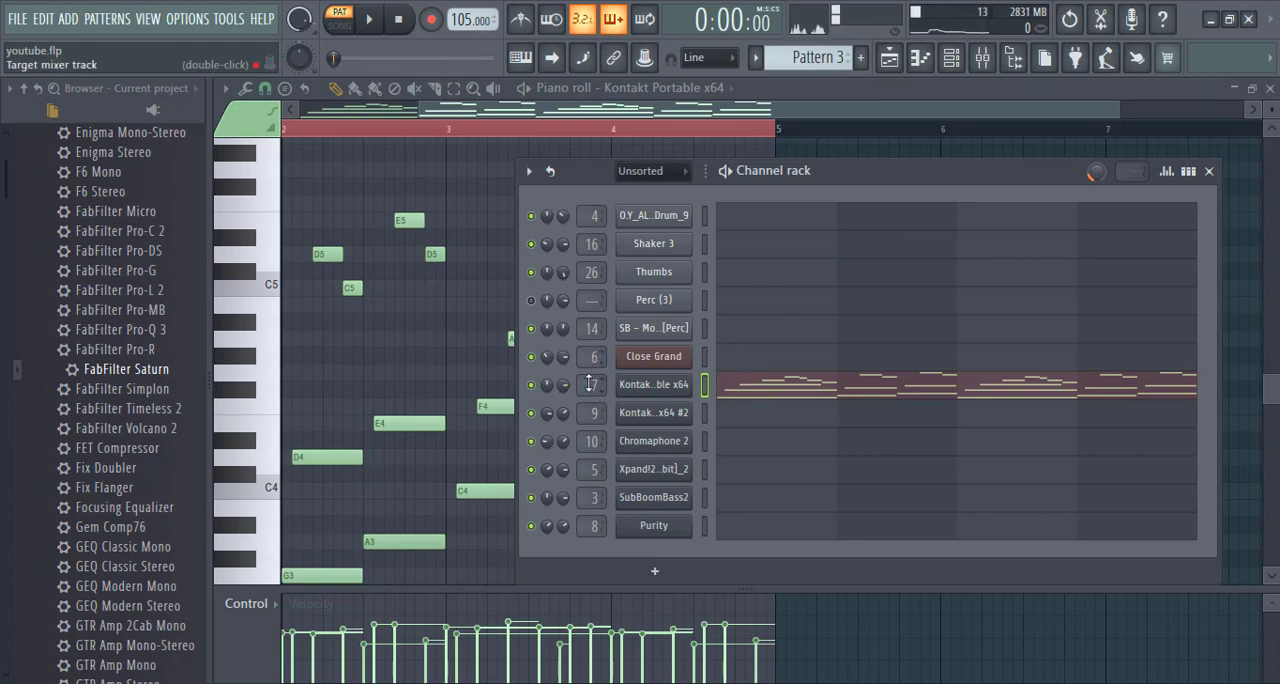
pyautogui.doubleClick(600, 384)
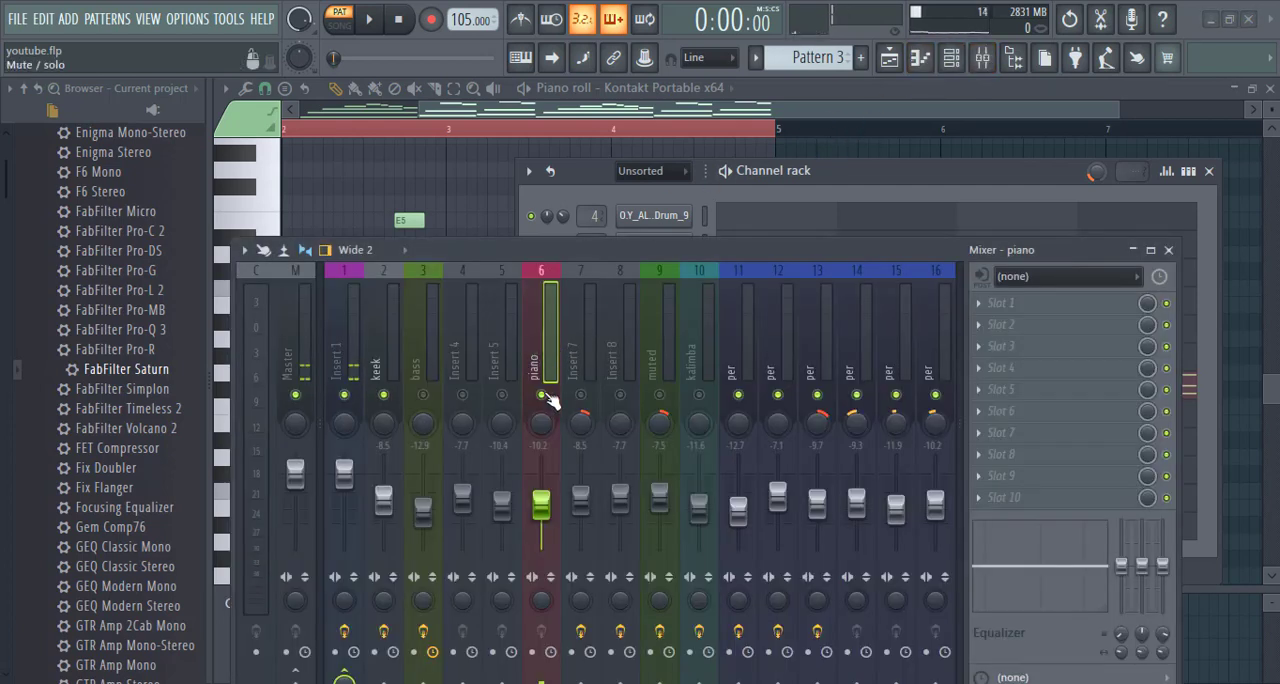
# - Unmute Insert 7, mute the piano insert, and audition Pattern 3 with Insert 7 selected
pyautogui.press('space')
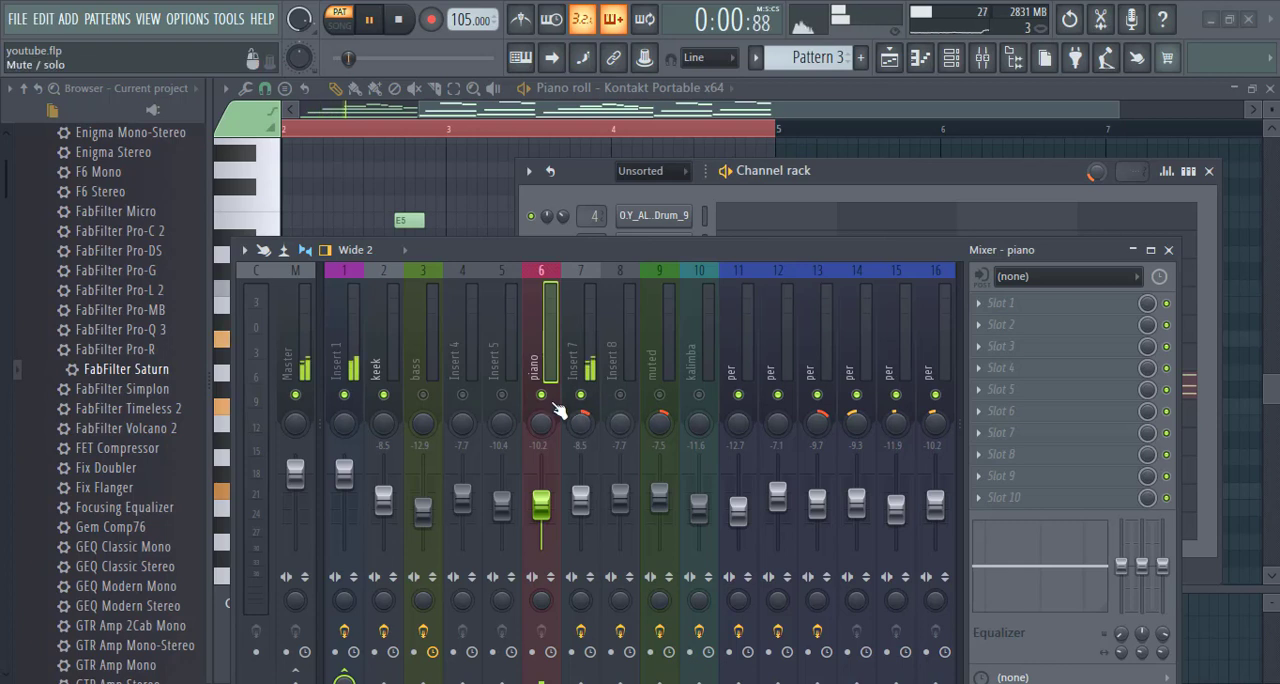
pyautogui.click(588, 375)
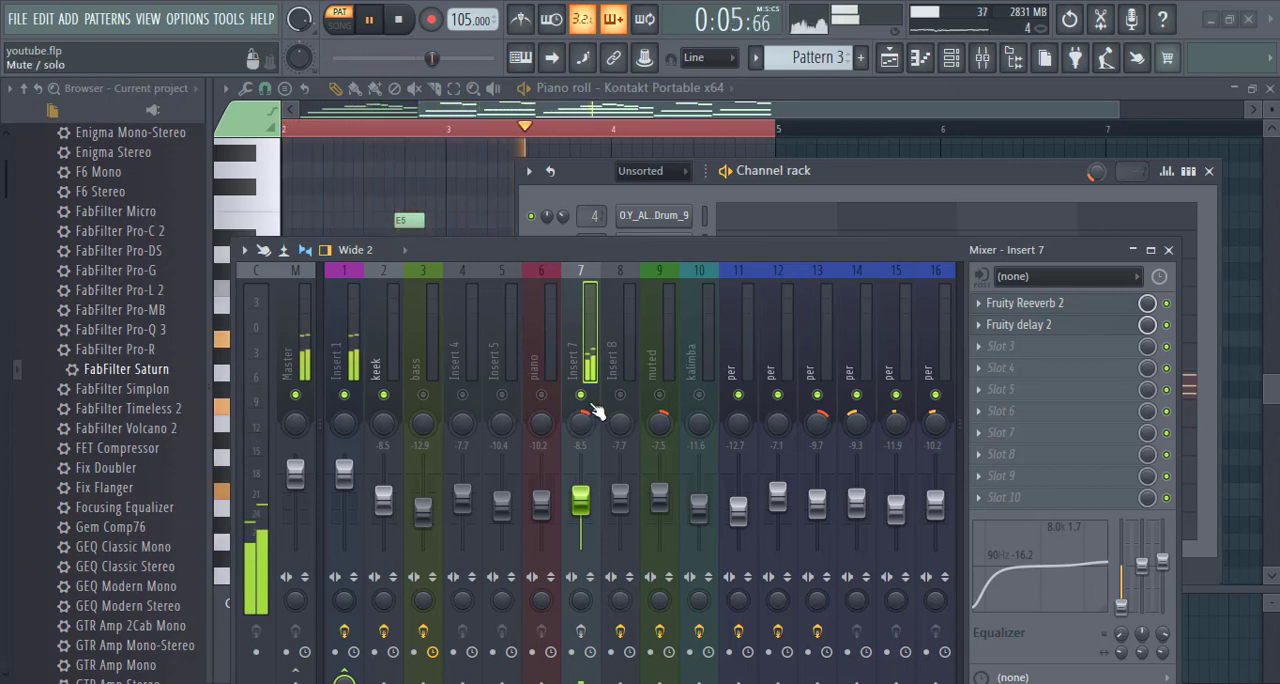
pyautogui.press('space')
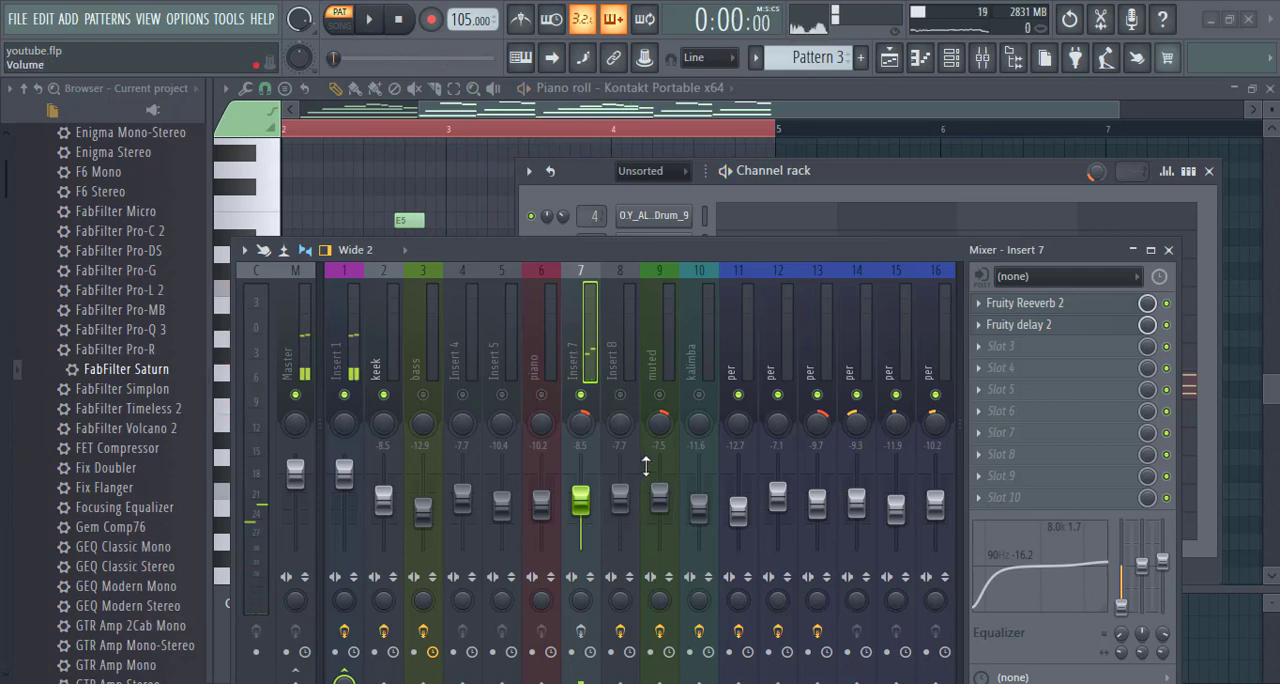
pyautogui.press('space')
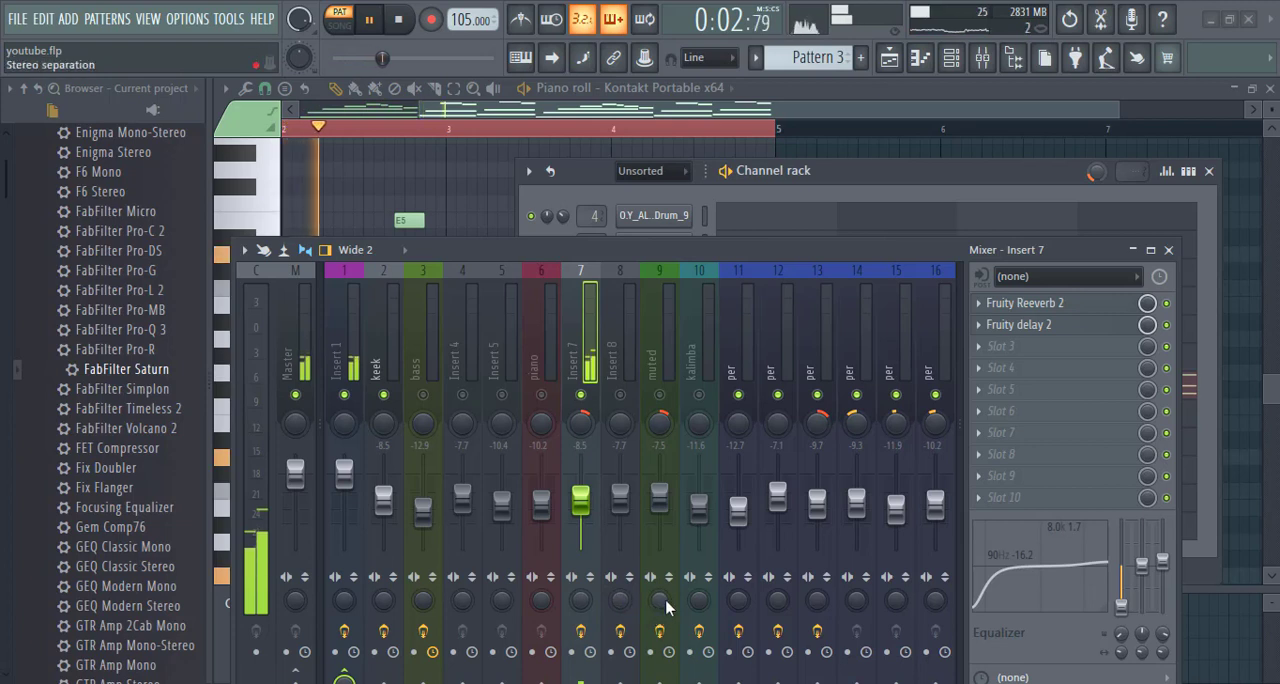
pyautogui.press('space')
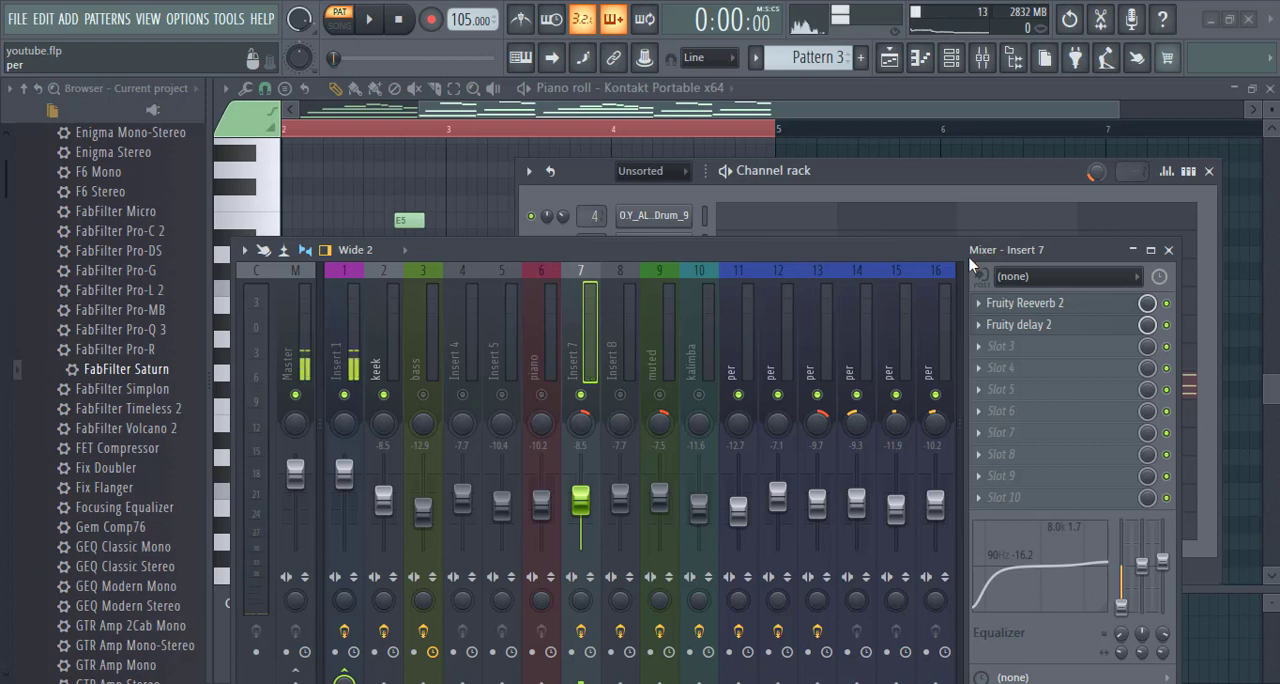
# - Review the Fruity Reeverb 2 and Fruity delay 2 settings on Insert 7, moving the mixer clear of the plugin windows
pyautogui.click(1088, 306)
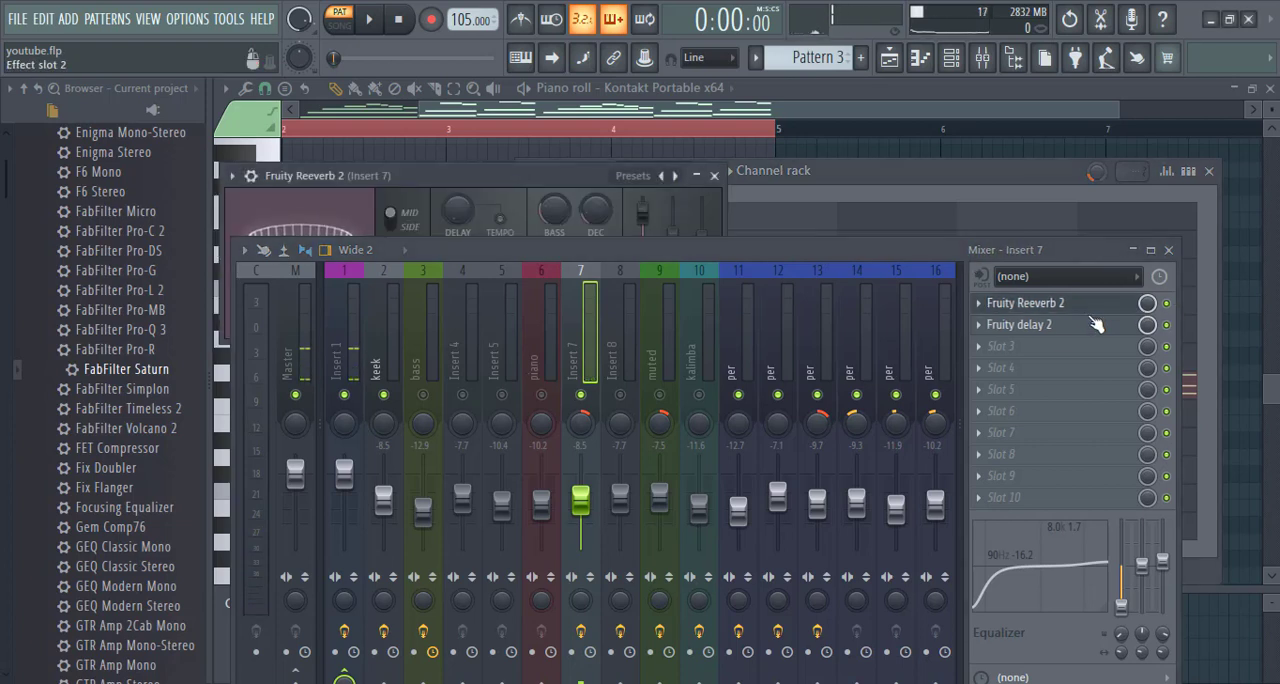
pyautogui.moveTo(765, 257); pyautogui.dragTo(753, 399)
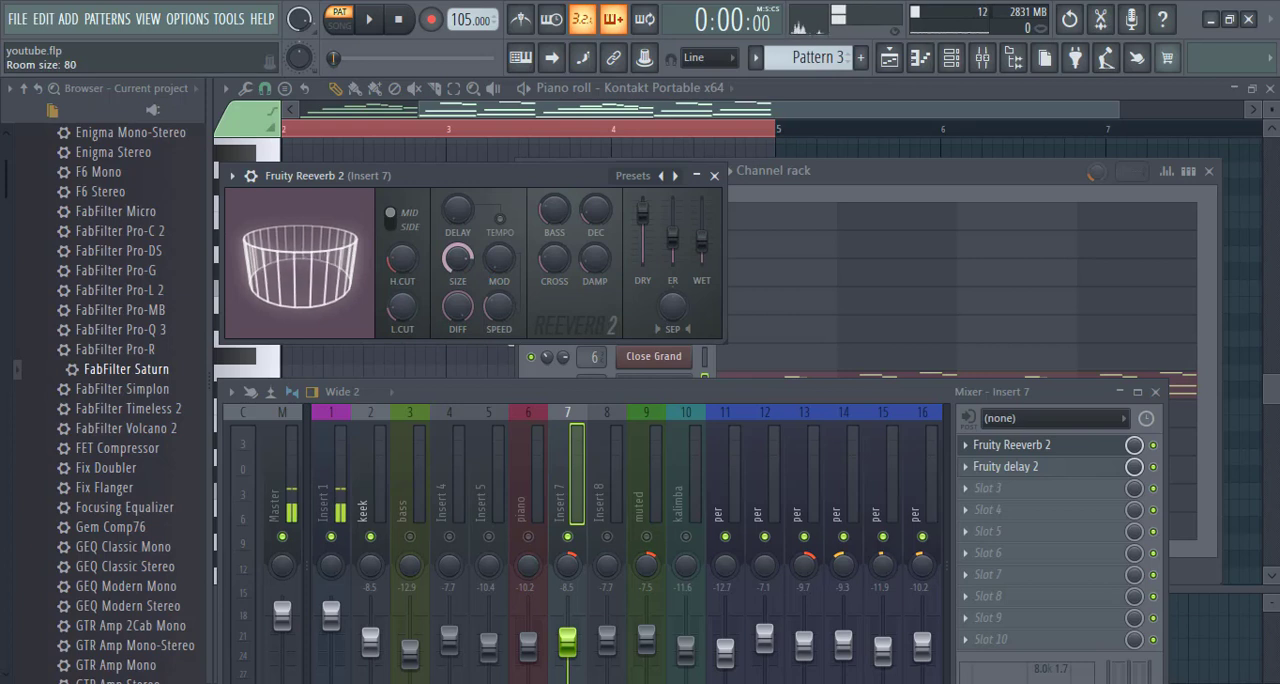
pyautogui.click(713, 177)
pyautogui.click(1045, 468)
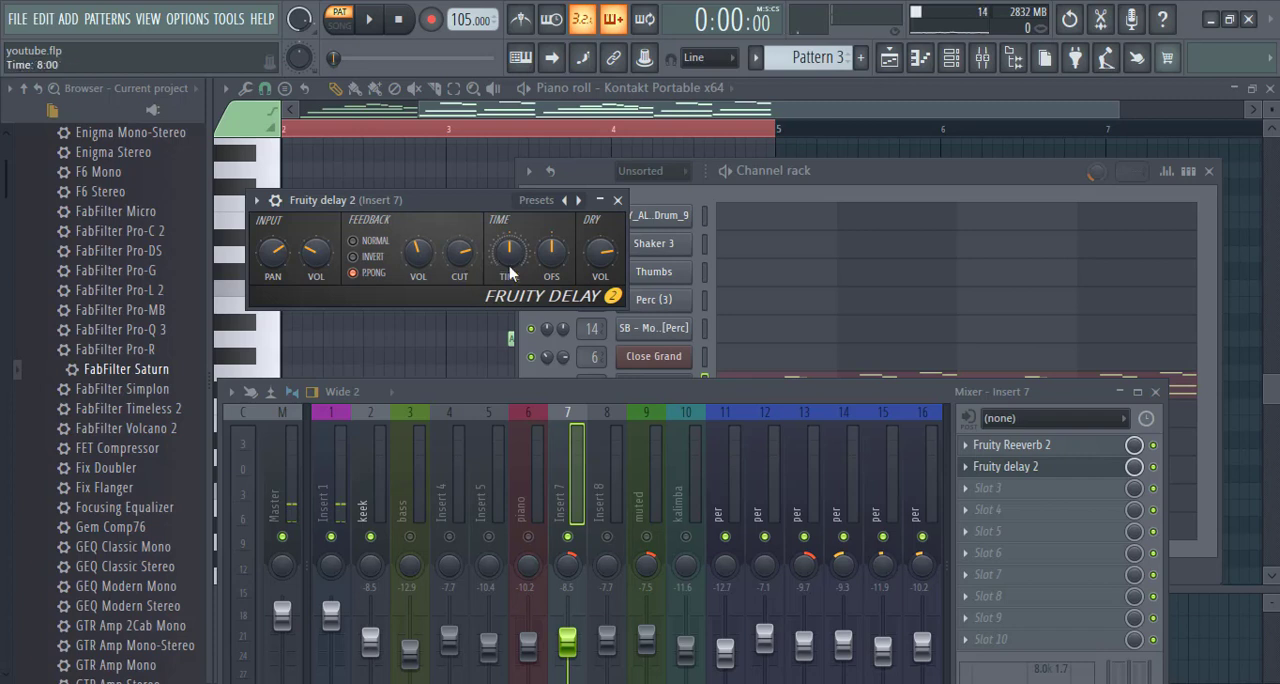
pyautogui.click(618, 201)
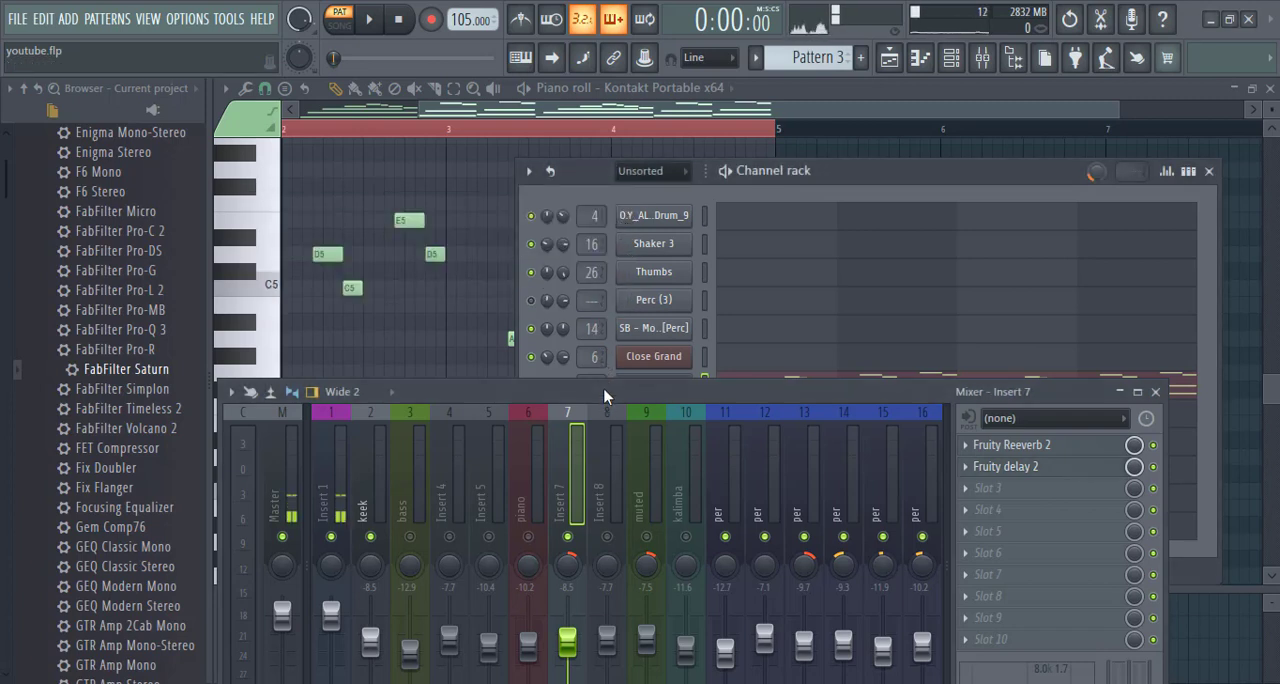
pyautogui.moveTo(604, 396); pyautogui.dragTo(591, 171)
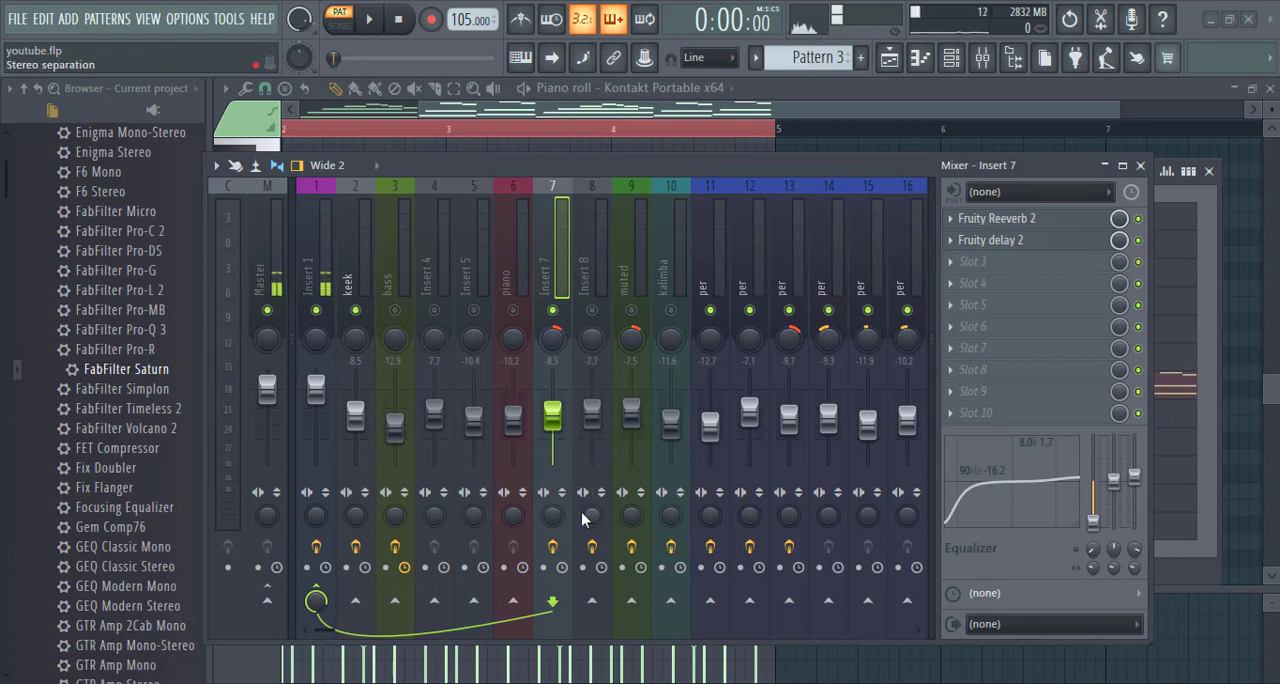
# - Play Pattern 3, unmute the piano insert, and switch to song mode with the song position at about bar 11
pyautogui.press('space')
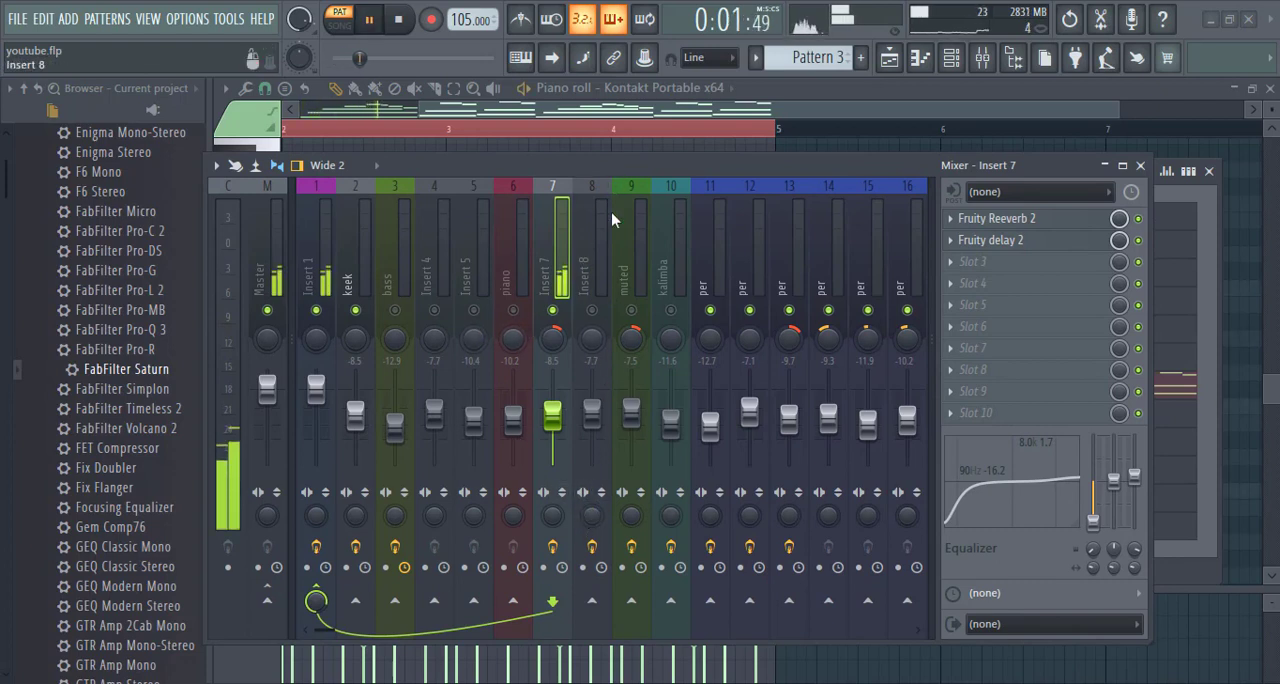
pyautogui.moveTo(611, 168); pyautogui.dragTo(608, 252)
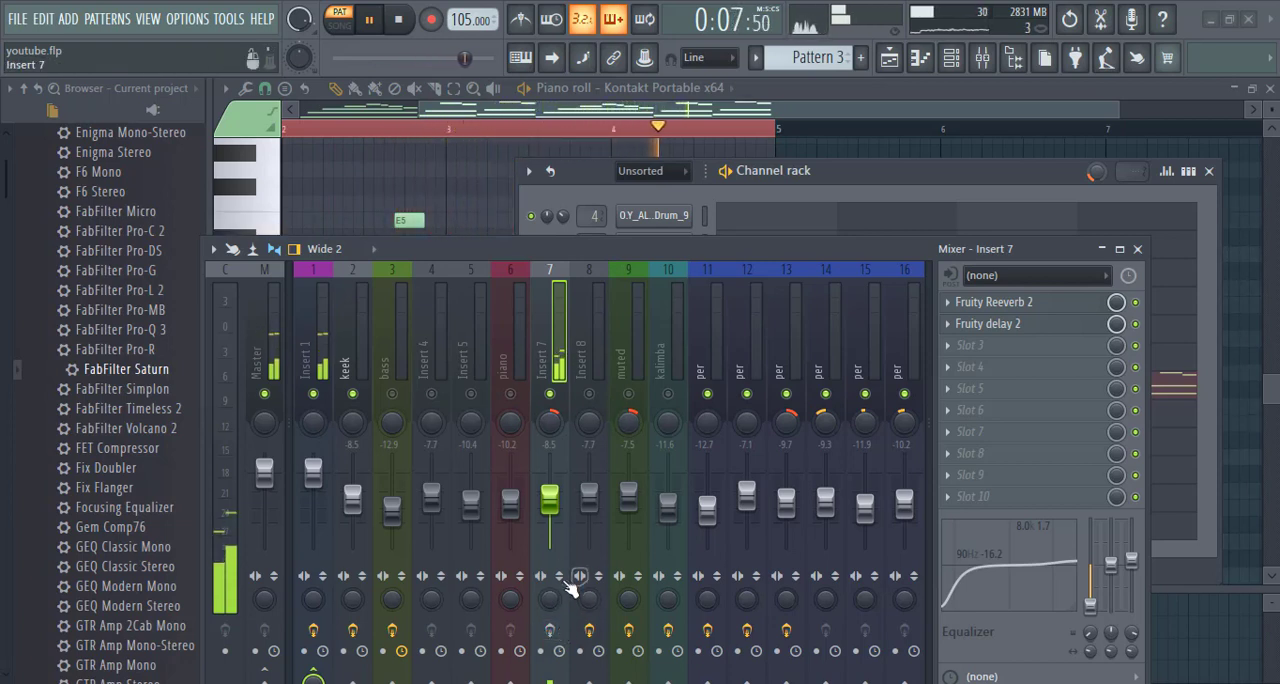
pyautogui.click(511, 395)
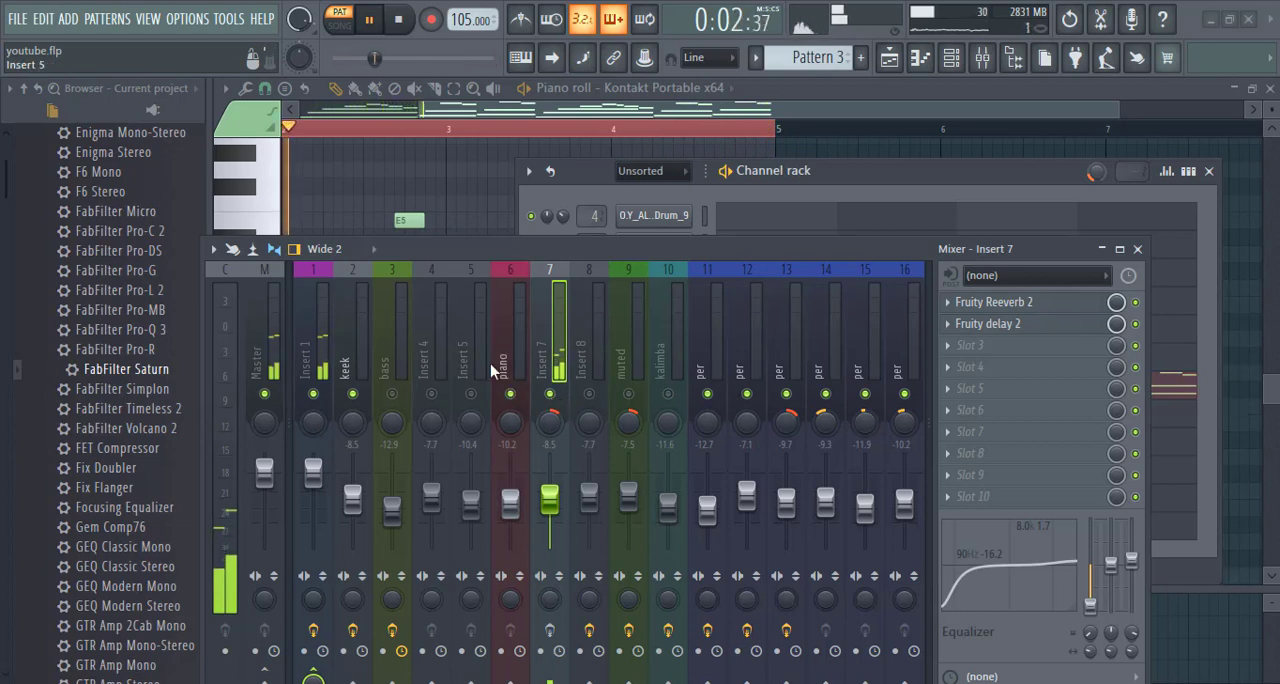
pyautogui.click(340, 35)
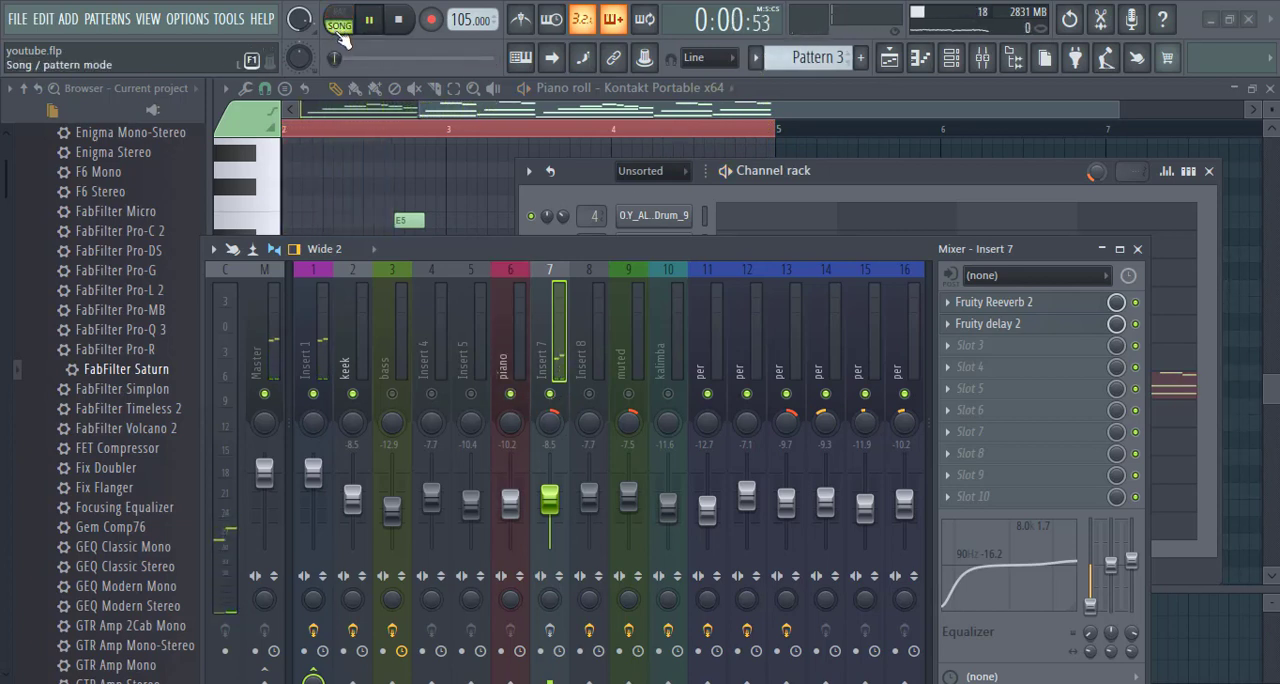
pyautogui.press('space')
pyautogui.moveTo(338, 58); pyautogui.dragTo(359, 58)
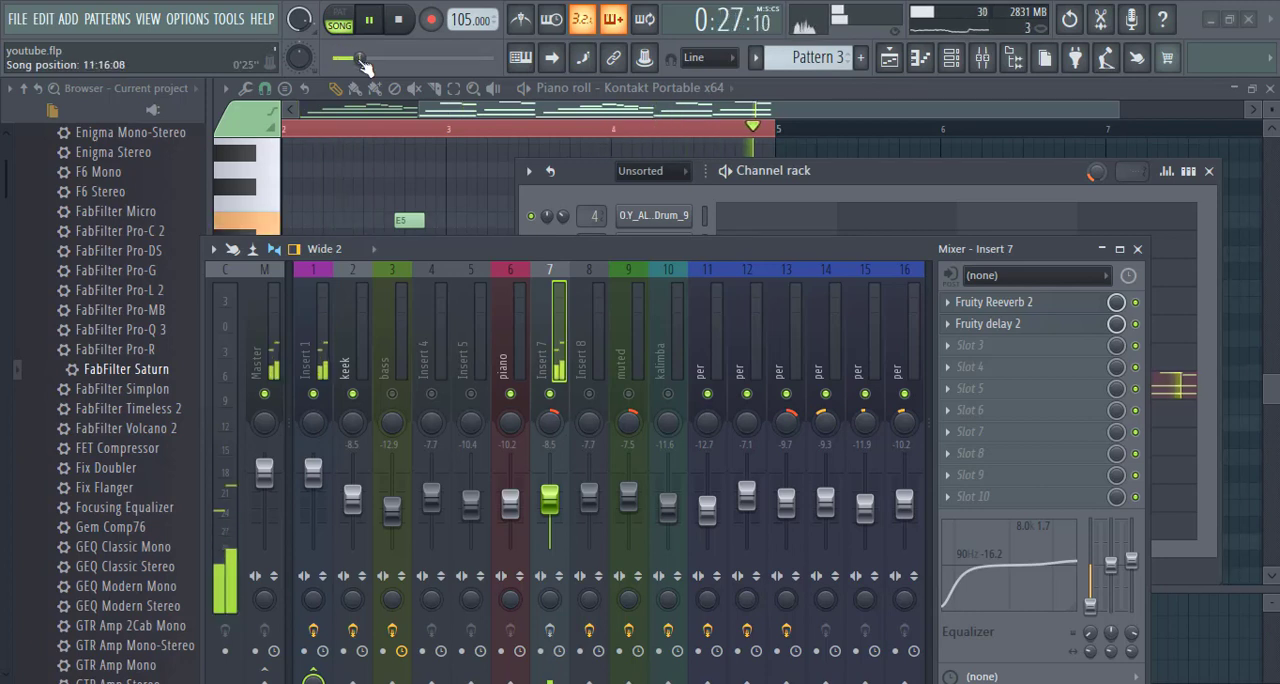
# - Return to the playlist and leave only Tracks 6 and 7 unmuted so their patterns play together
pyautogui.click(889, 57)
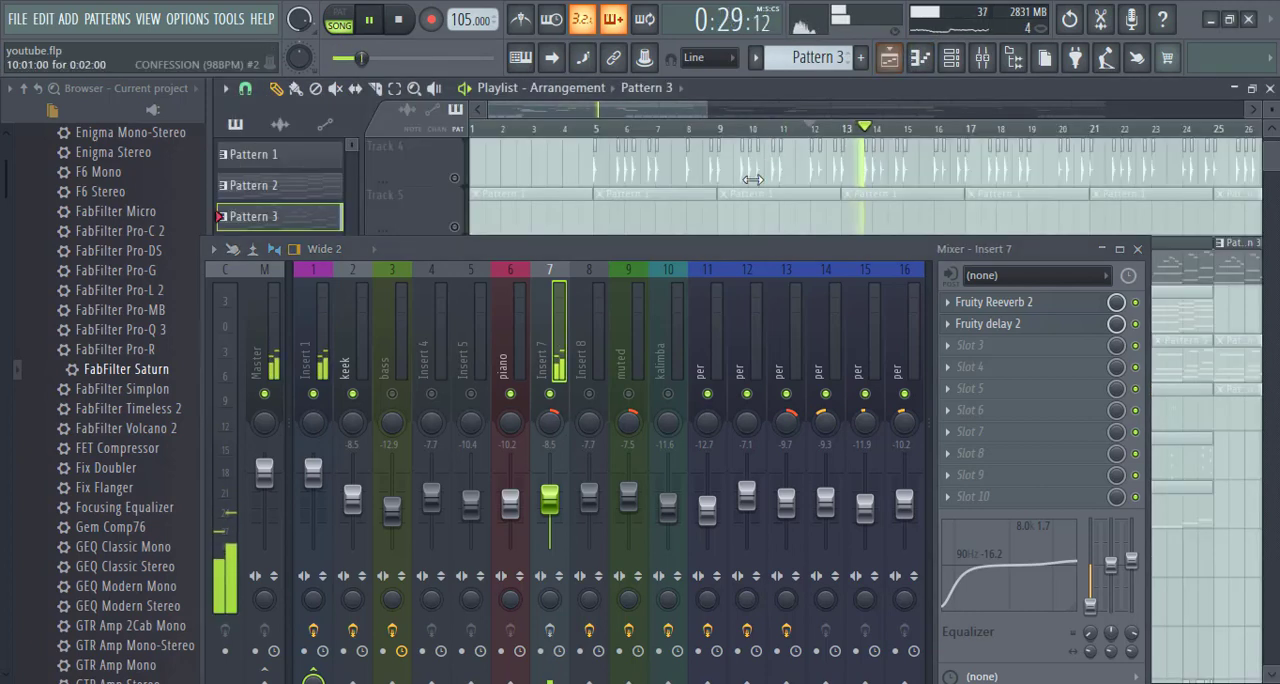
pyautogui.click(1101, 249)
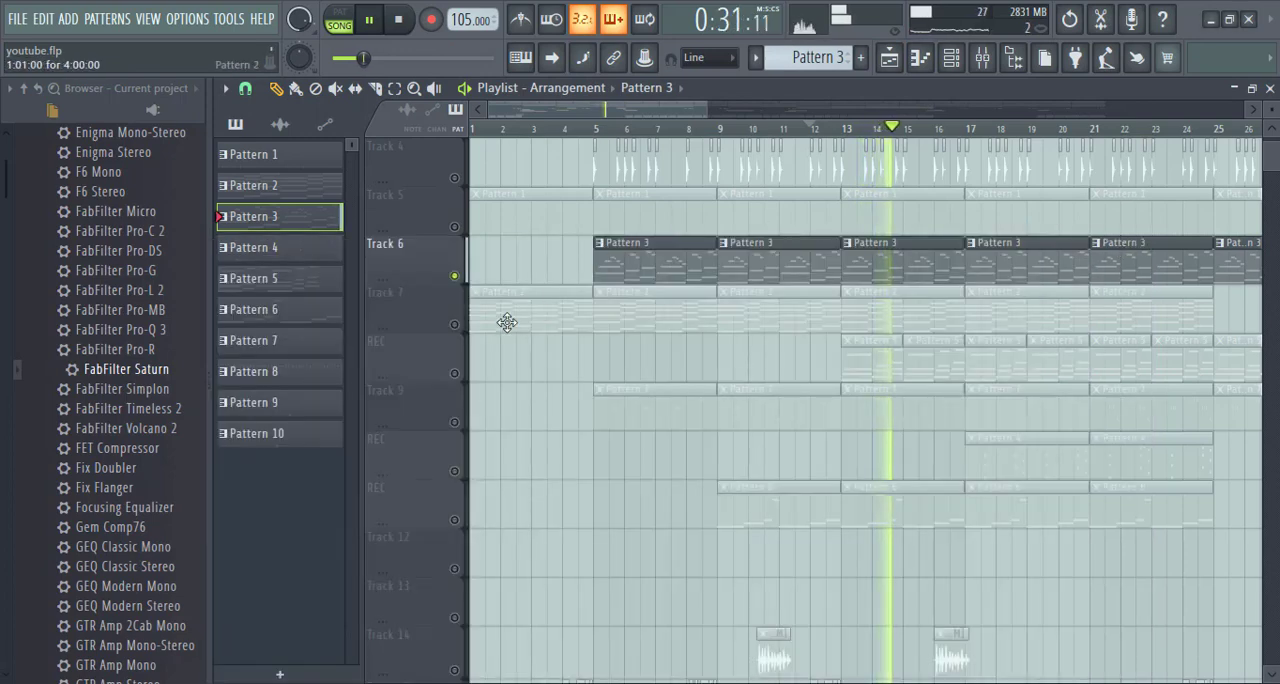
pyautogui.click(455, 325)
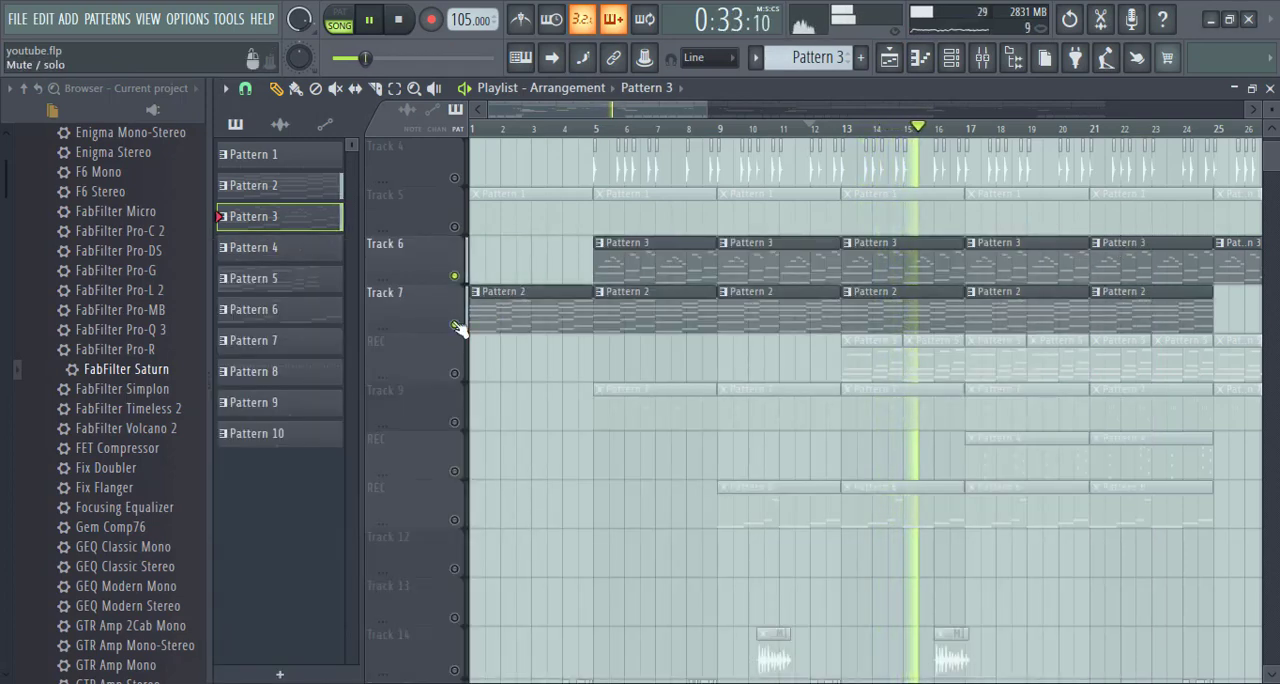
pyautogui.rightClick(455, 325)
pyautogui.rightClick(455, 325)
pyautogui.rightClick(455, 325)
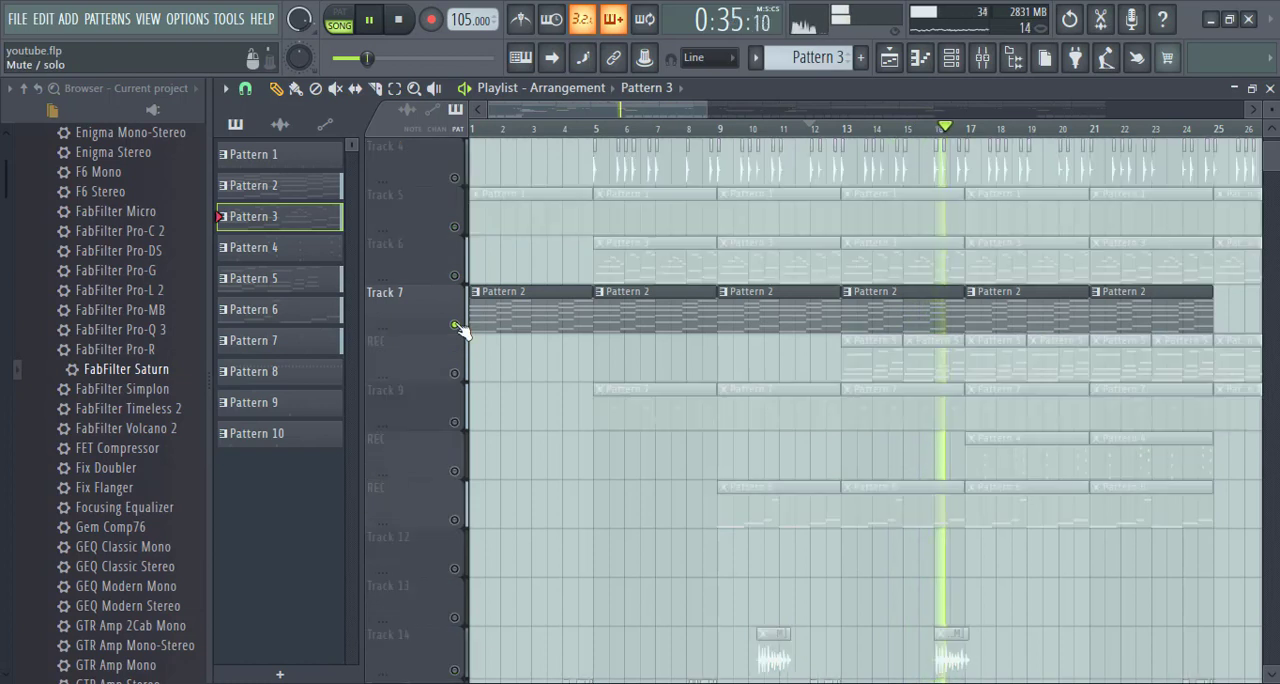
pyautogui.click(455, 276)
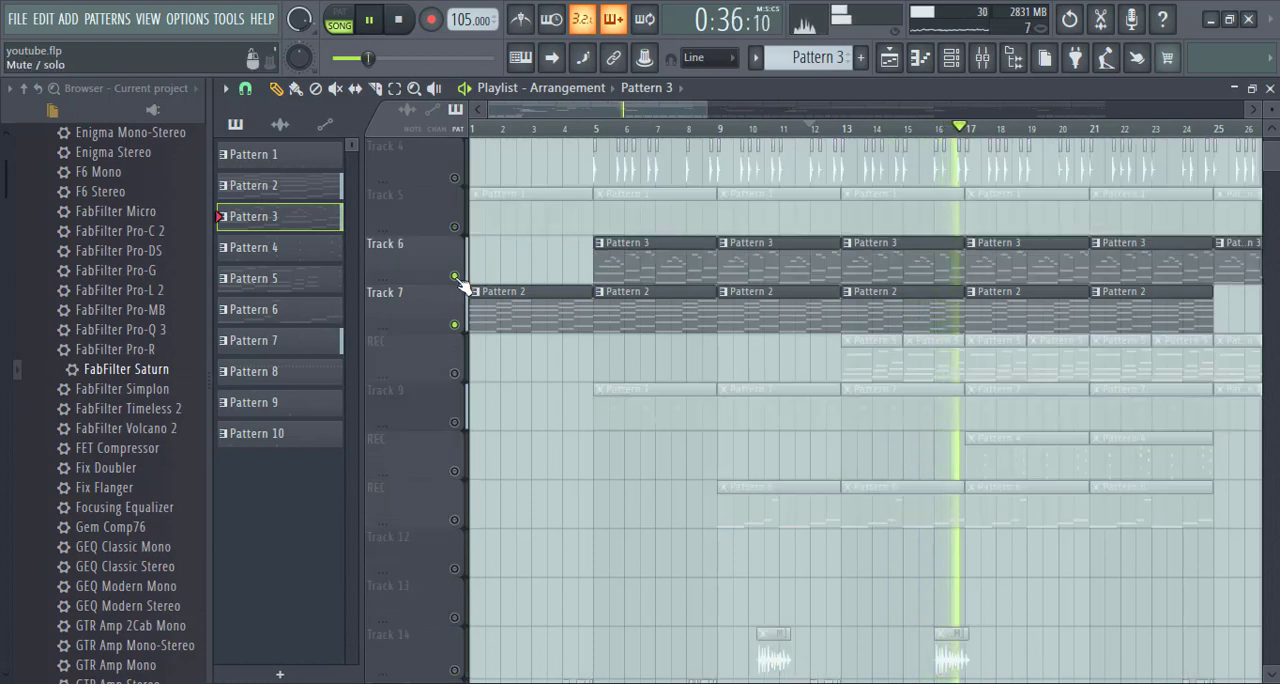
# - Audition Tracks 6 and 7 together from bar 5, checking the channel rack during playback
pyautogui.click(600, 128)
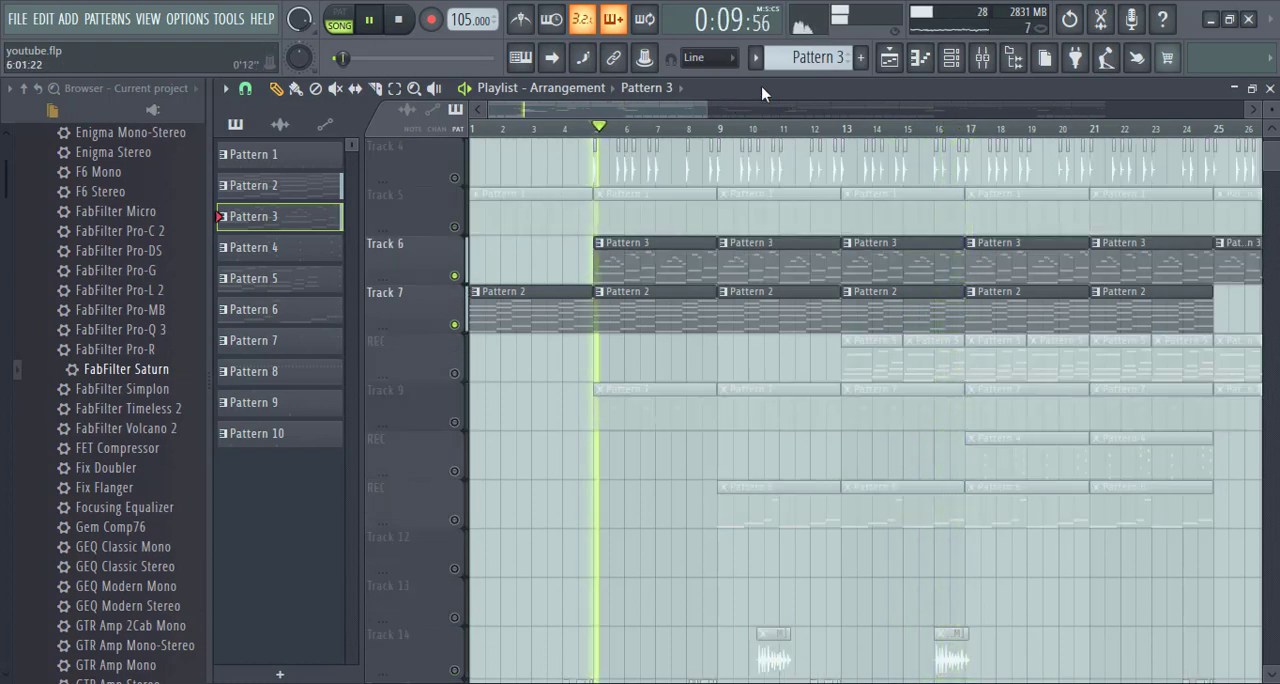
pyautogui.click(951, 58)
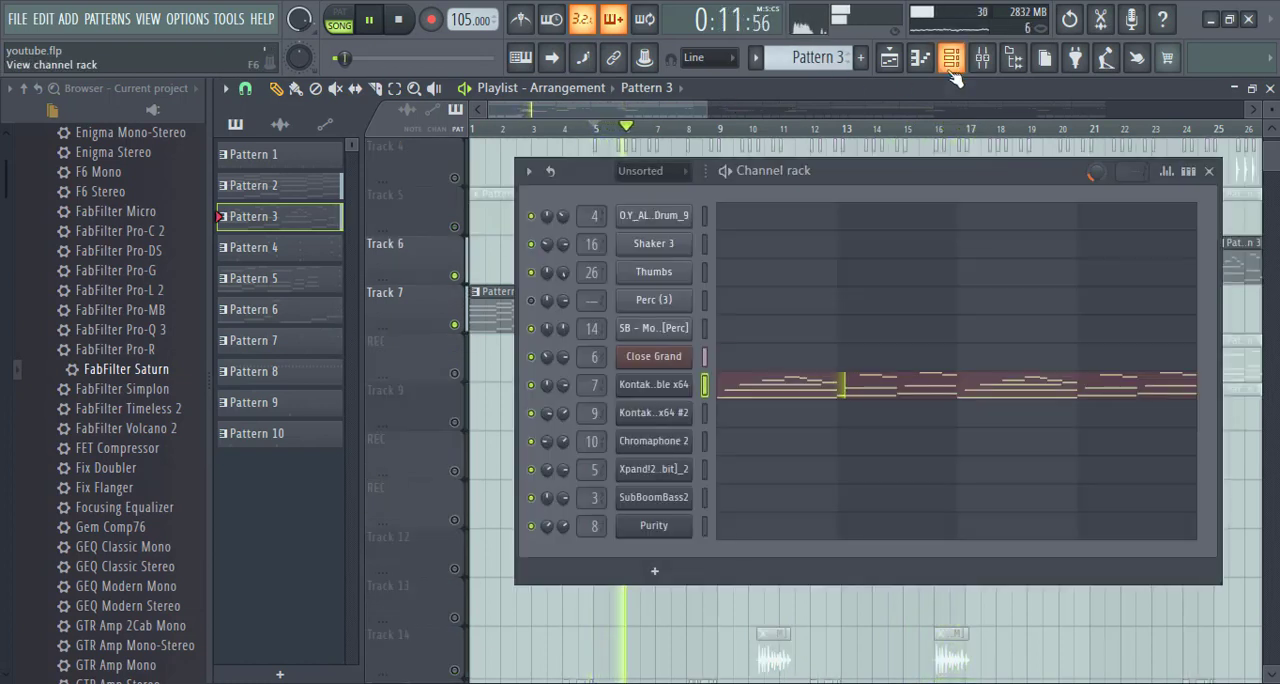
pyautogui.click(1210, 172)
pyautogui.press('space')
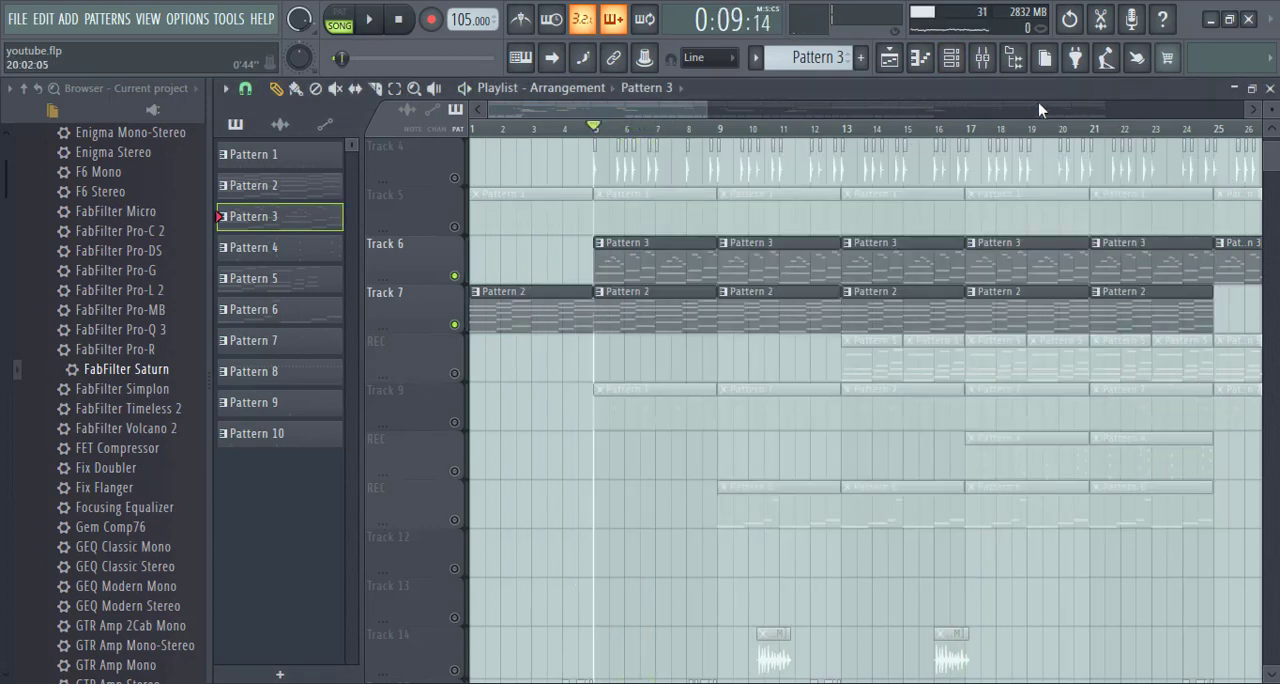
# - Open the Pattern 5 clip at bar 13 on the REC track in the piano roll and examine its chord notes
pyautogui.click(984, 58)
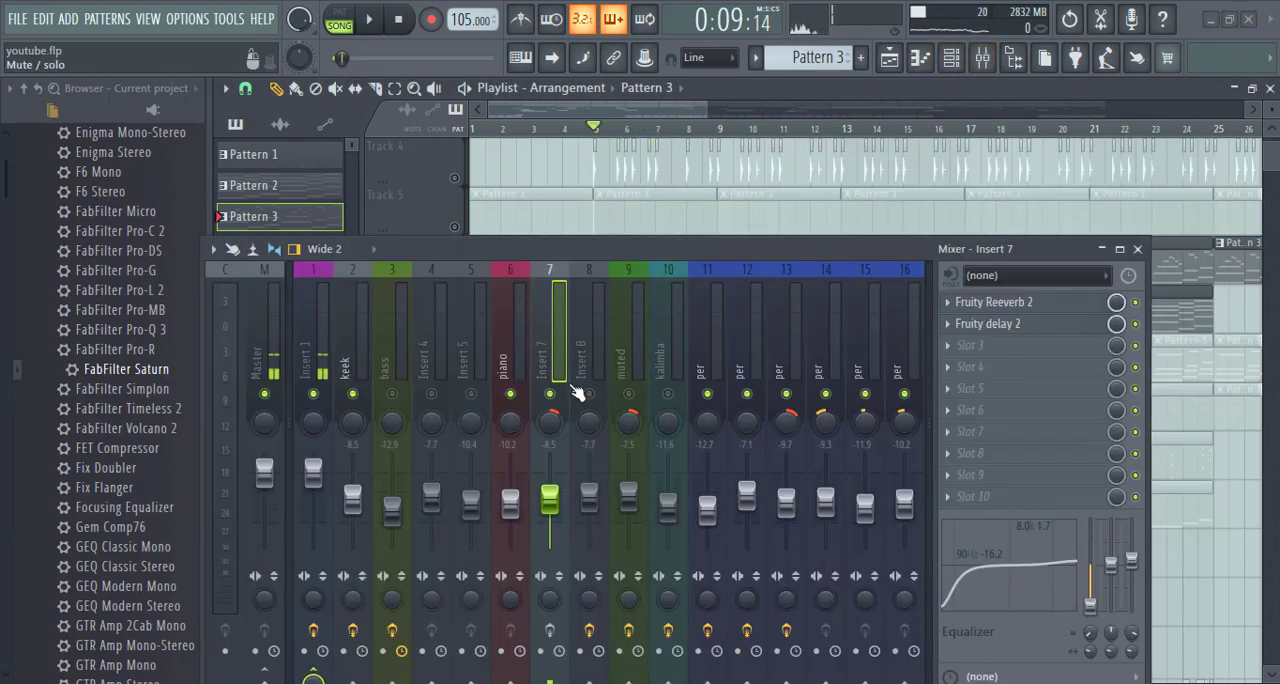
pyautogui.hscroll(2, 691, 119)
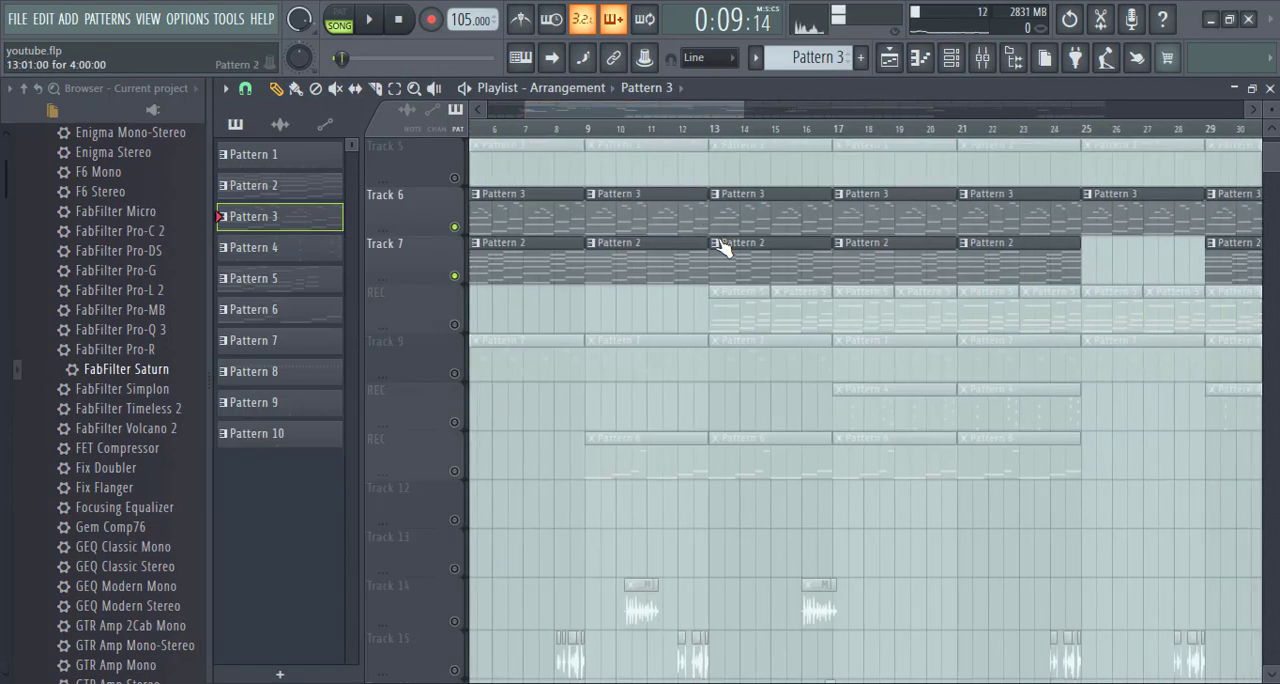
pyautogui.doubleClick(748, 313)
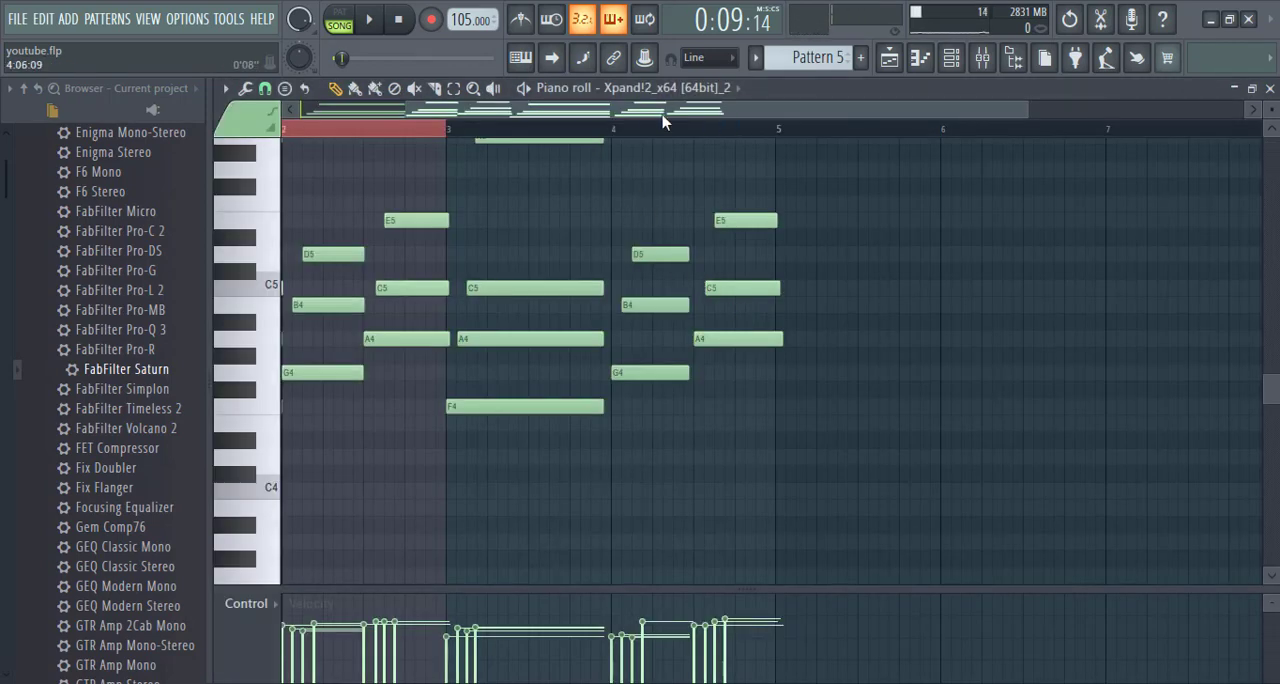
pyautogui.scroll(2, 652, 133)
pyautogui.moveTo(684, 114); pyautogui.dragTo(514, 113)
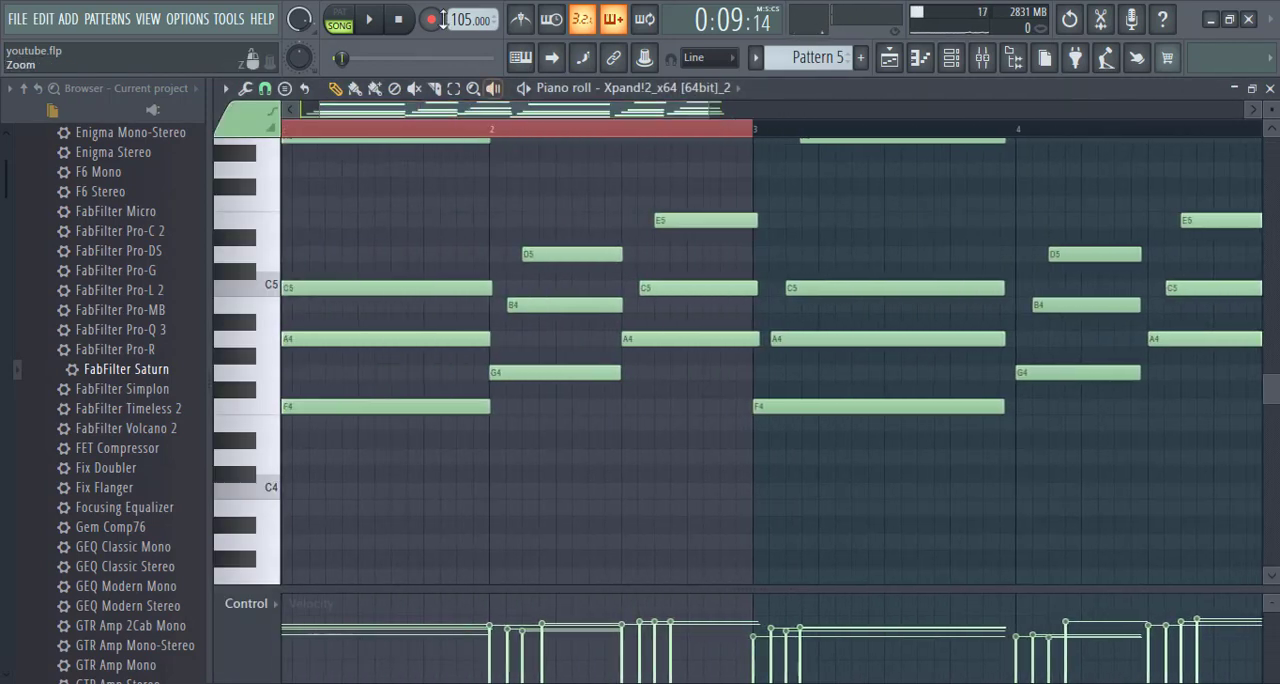
# - Switch to pattern mode, unmute mixer Insert 5, and audition Pattern 5 with that insert selected
pyautogui.click(344, 14)
pyautogui.click(368, 21)
pyautogui.click(982, 57)
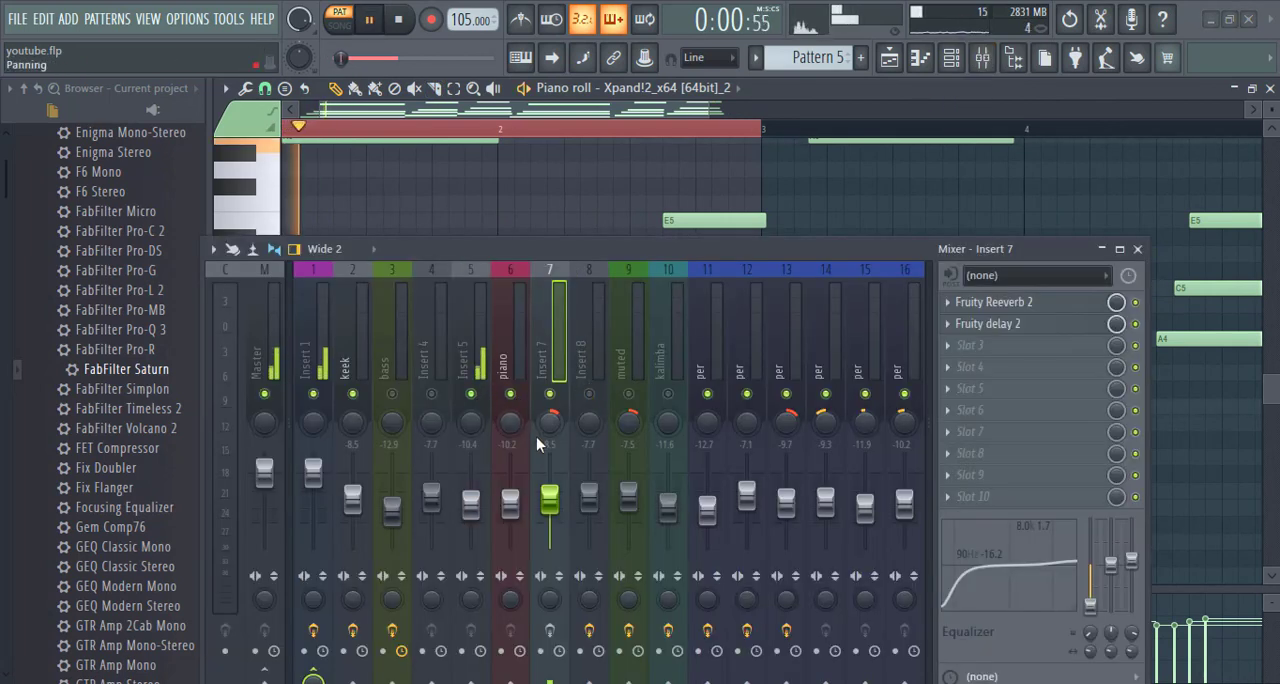
pyautogui.click(480, 365)
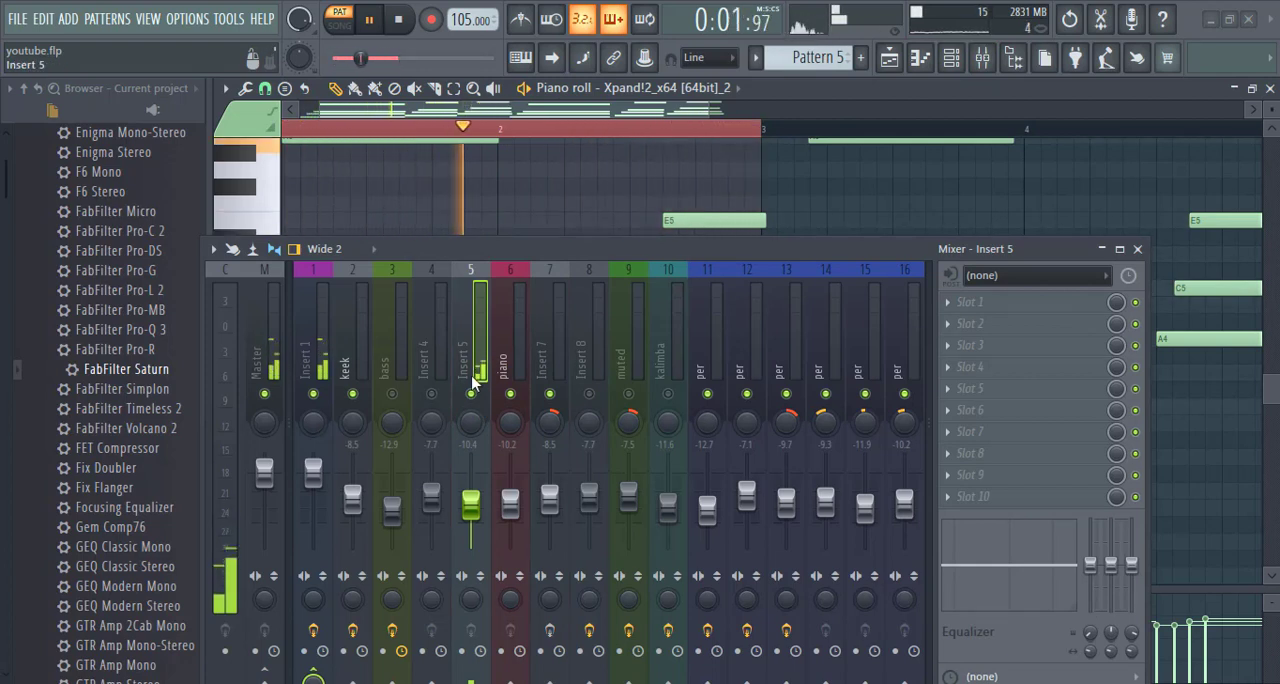
# - Stop the Pattern 5 playback and close the mixer over the piano roll
pyautogui.click(1141, 250)
pyautogui.press('space')
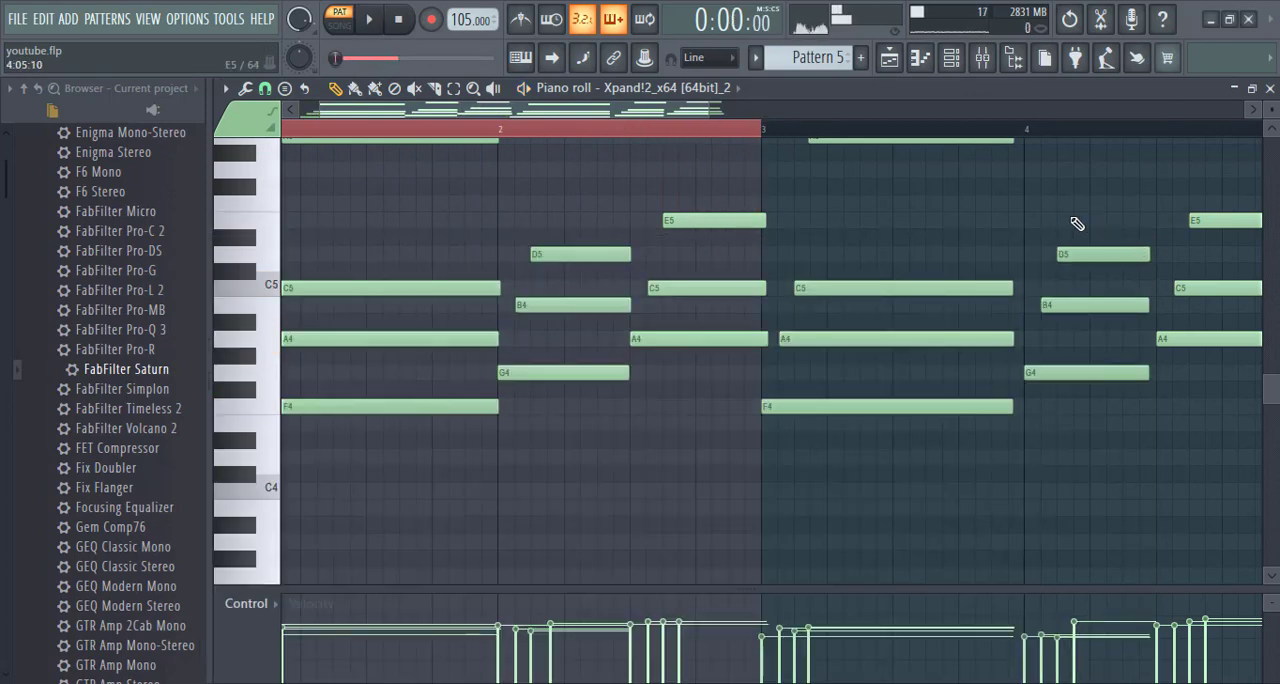
pyautogui.click(984, 64)
pyautogui.click(1138, 250)
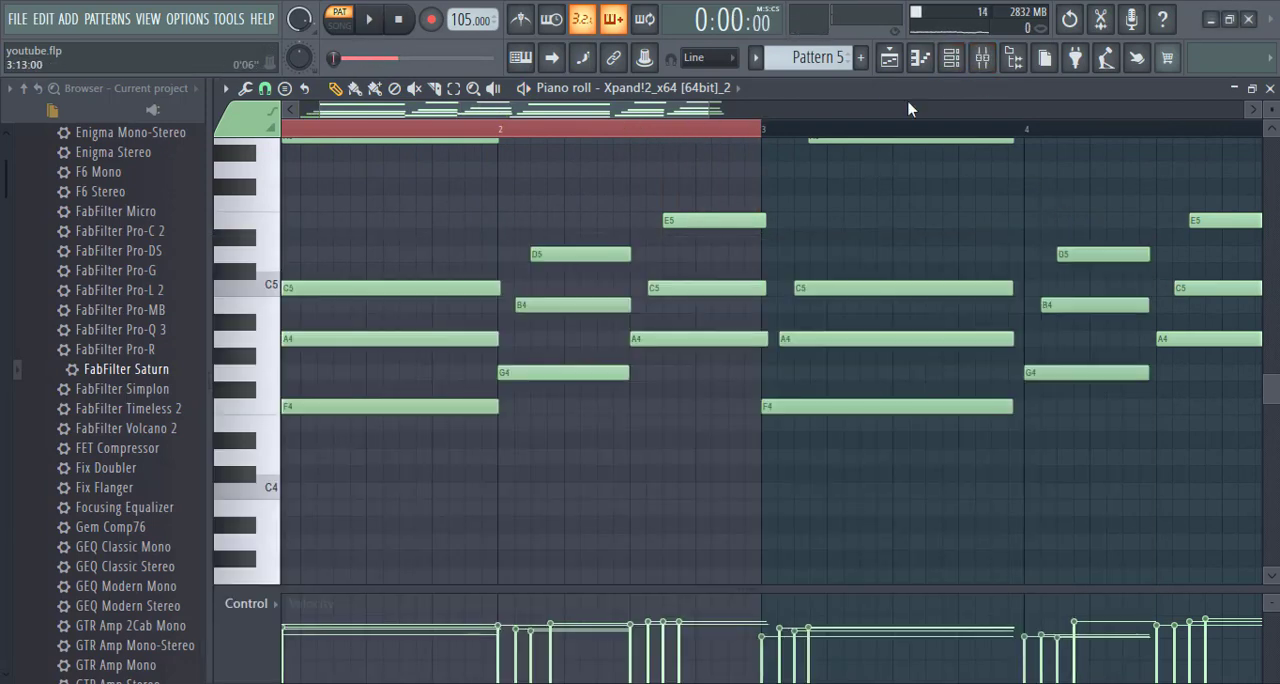
# - Return to the playlist, unmute Track 9 with its Pattern 7 clips, and set the song position to bar 5
pyautogui.click(891, 62)
pyautogui.scroll(-1, 779, 273)
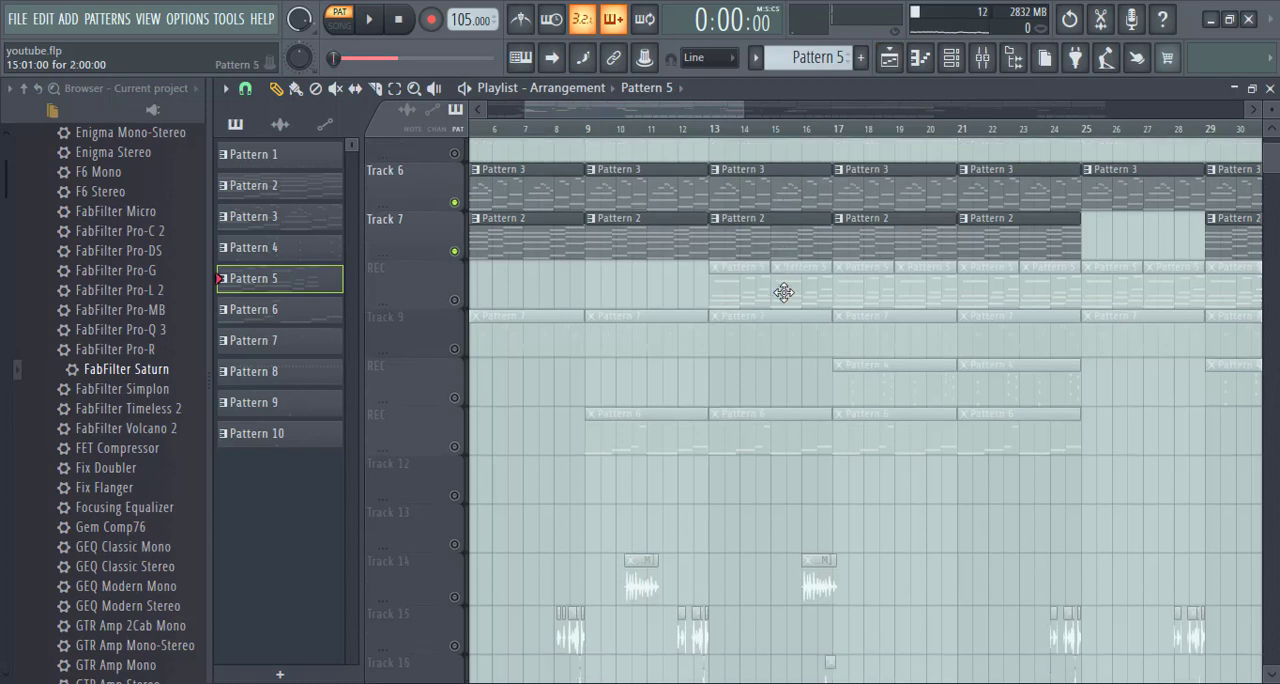
pyautogui.scroll(-2, 745, 140)
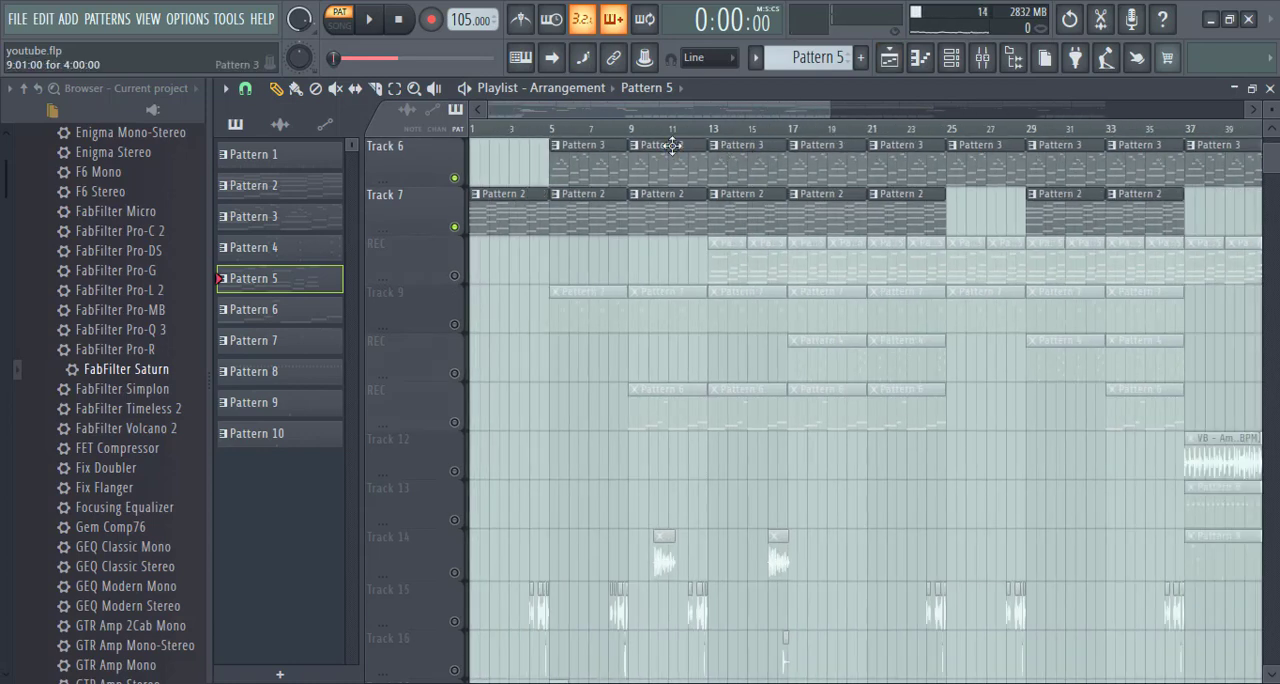
pyautogui.click(455, 325)
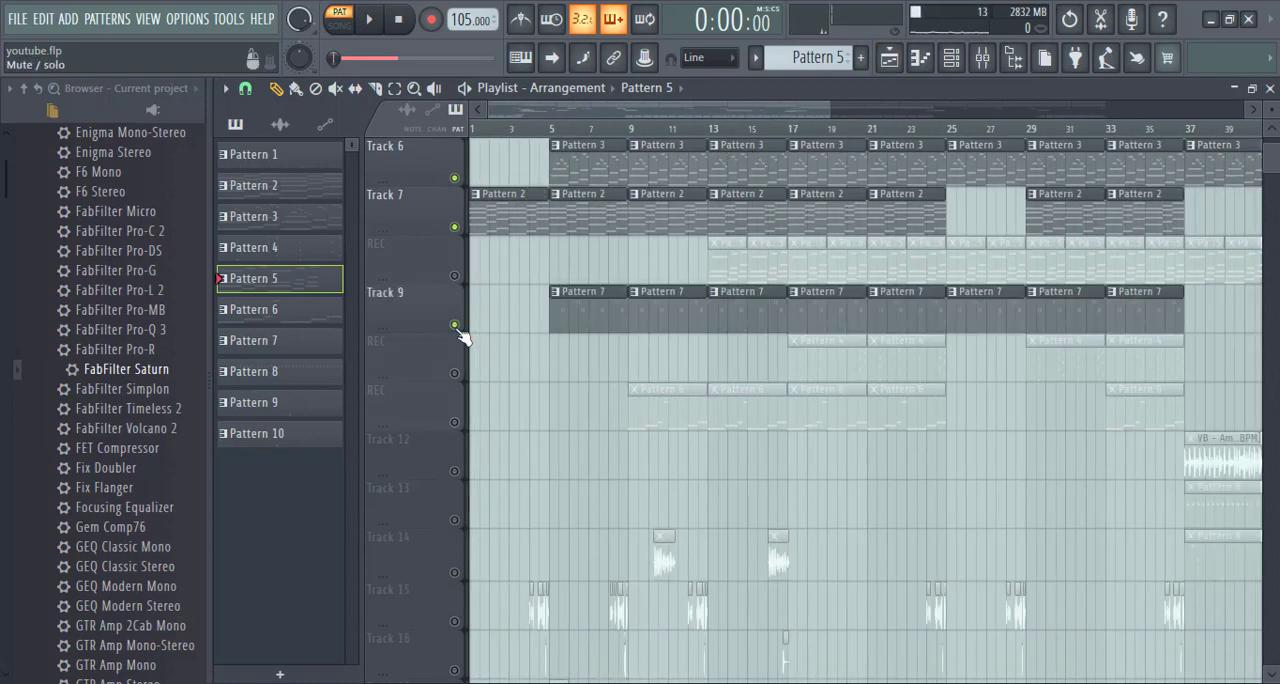
pyautogui.click(552, 130)
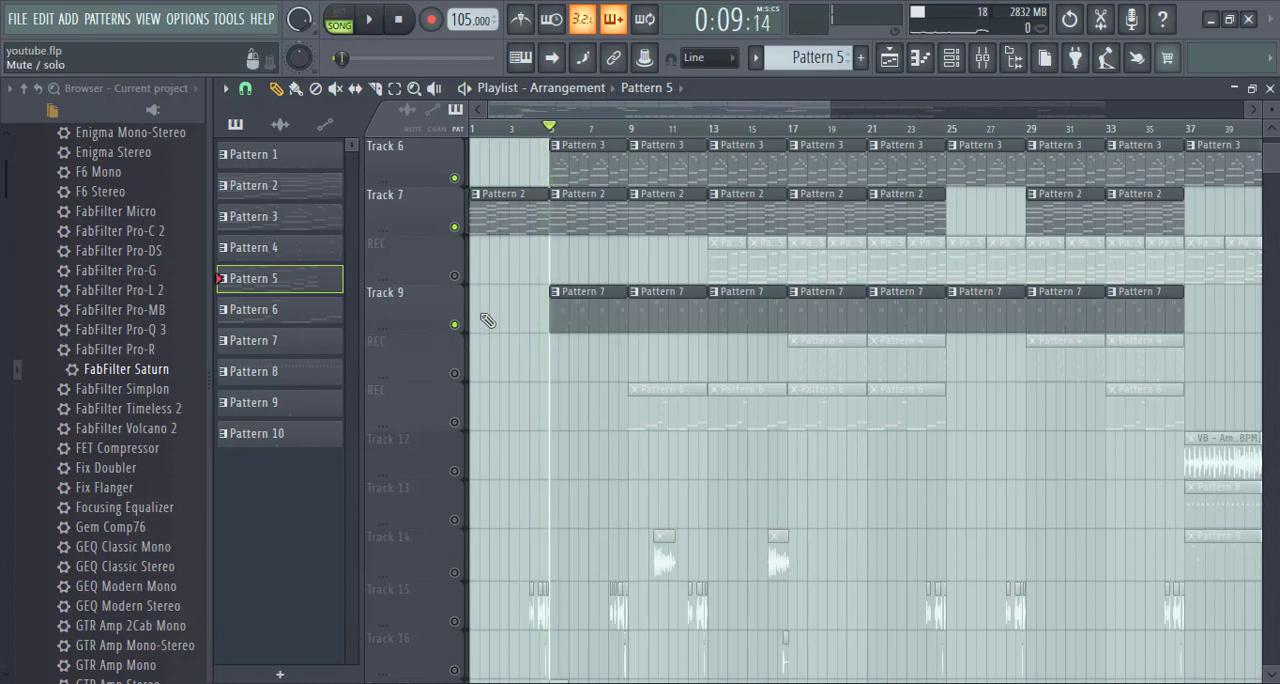
# - Open the Pattern 7 clip at bar 5 in the piano roll and examine its notes during pattern playback
pyautogui.doubleClick(596, 317)
pyautogui.click(366, 22)
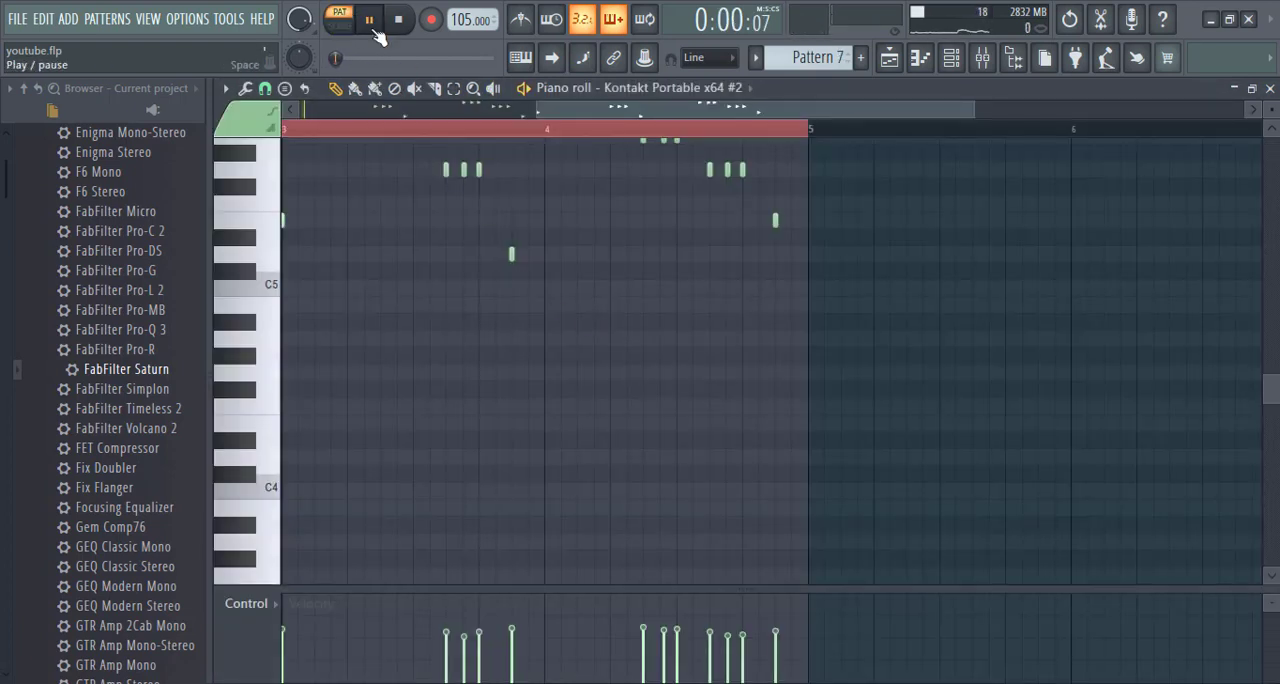
pyautogui.moveTo(604, 107); pyautogui.dragTo(525, 127)
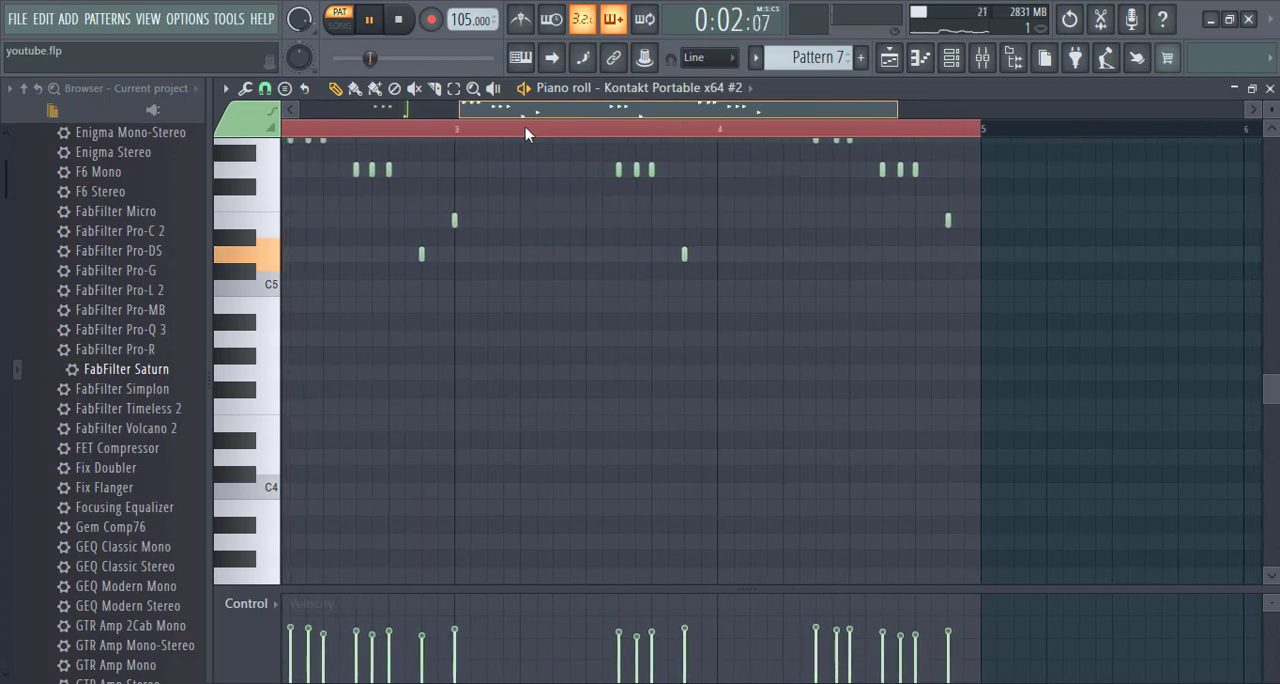
# - Unmute and select the mixer insert named muted, and audition Pattern 7 through it
pyautogui.click(982, 57)
pyautogui.press('space')
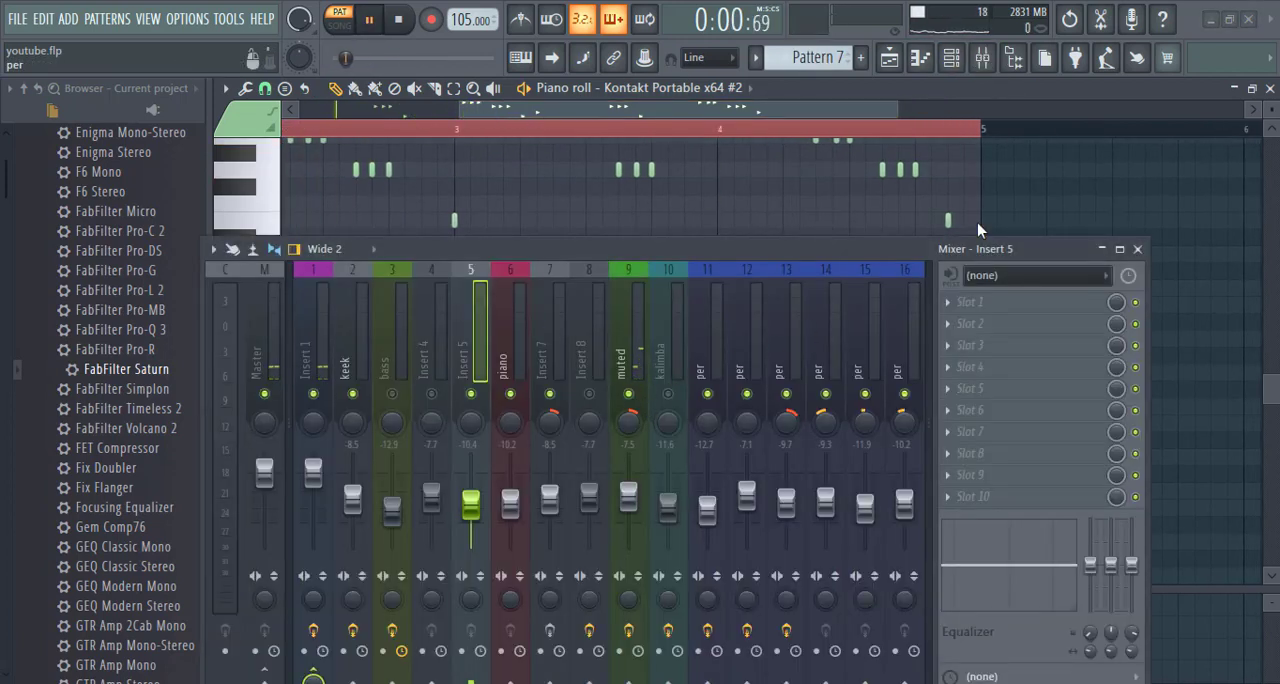
pyautogui.click(643, 330)
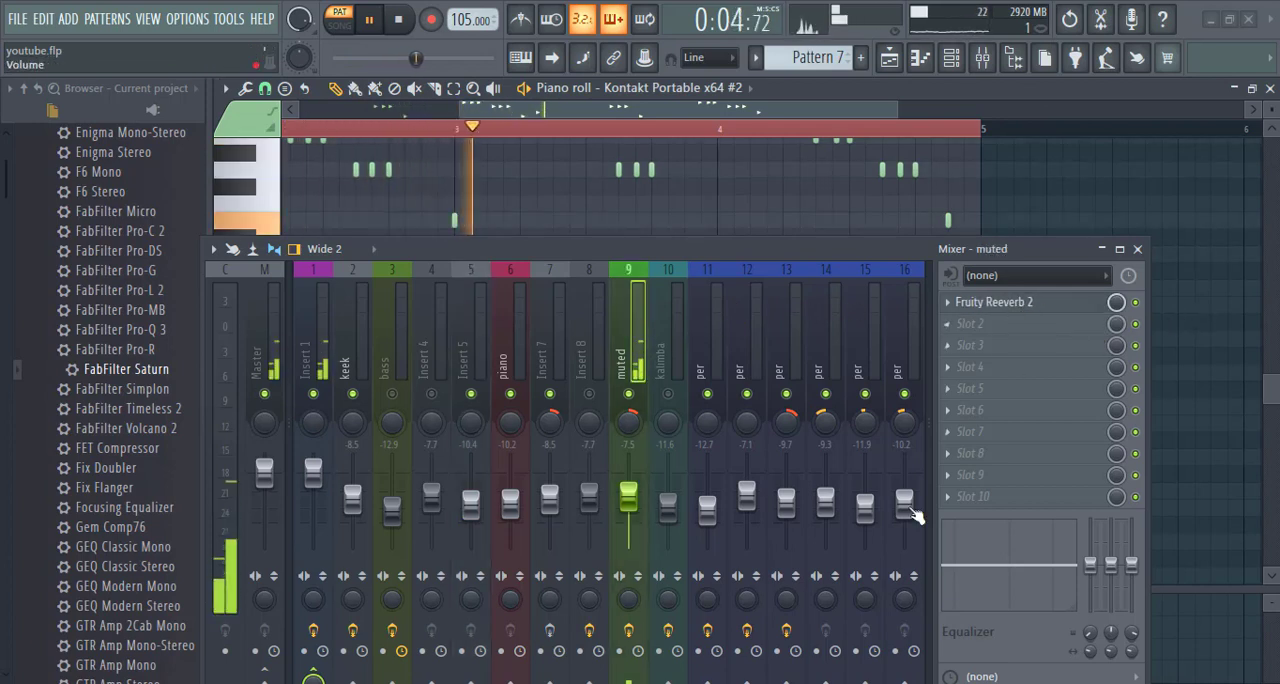
pyautogui.press('space')
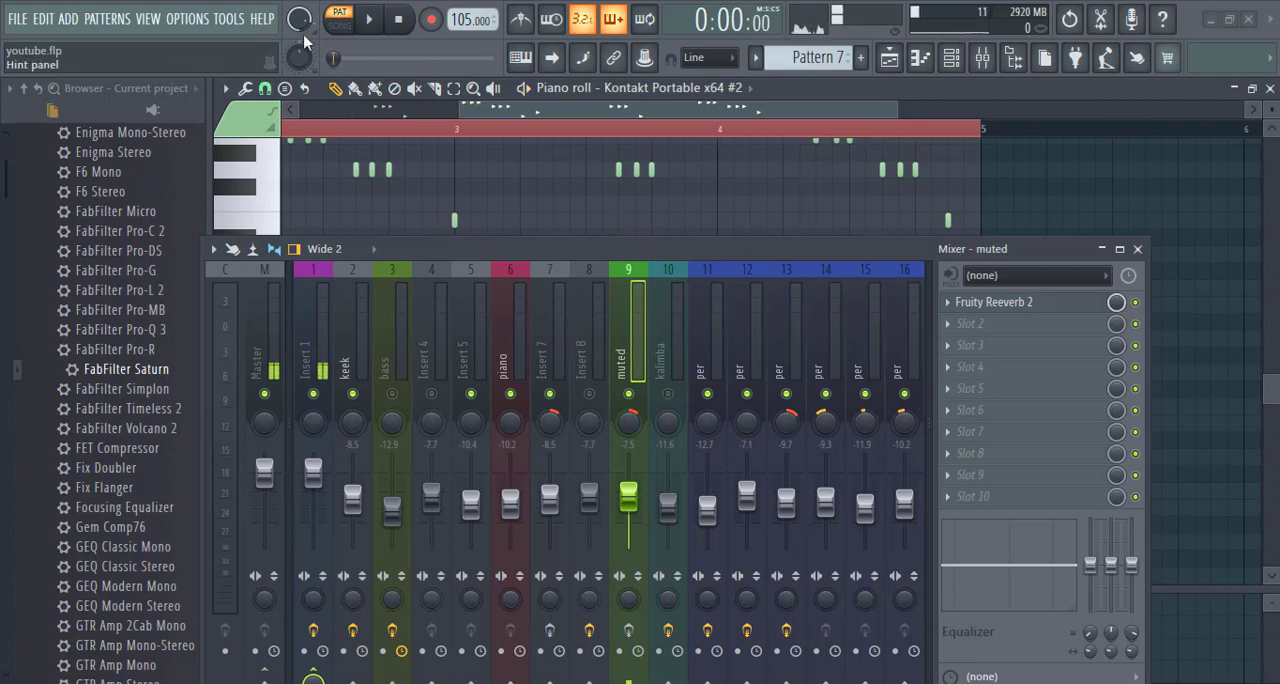
pyautogui.press('space')
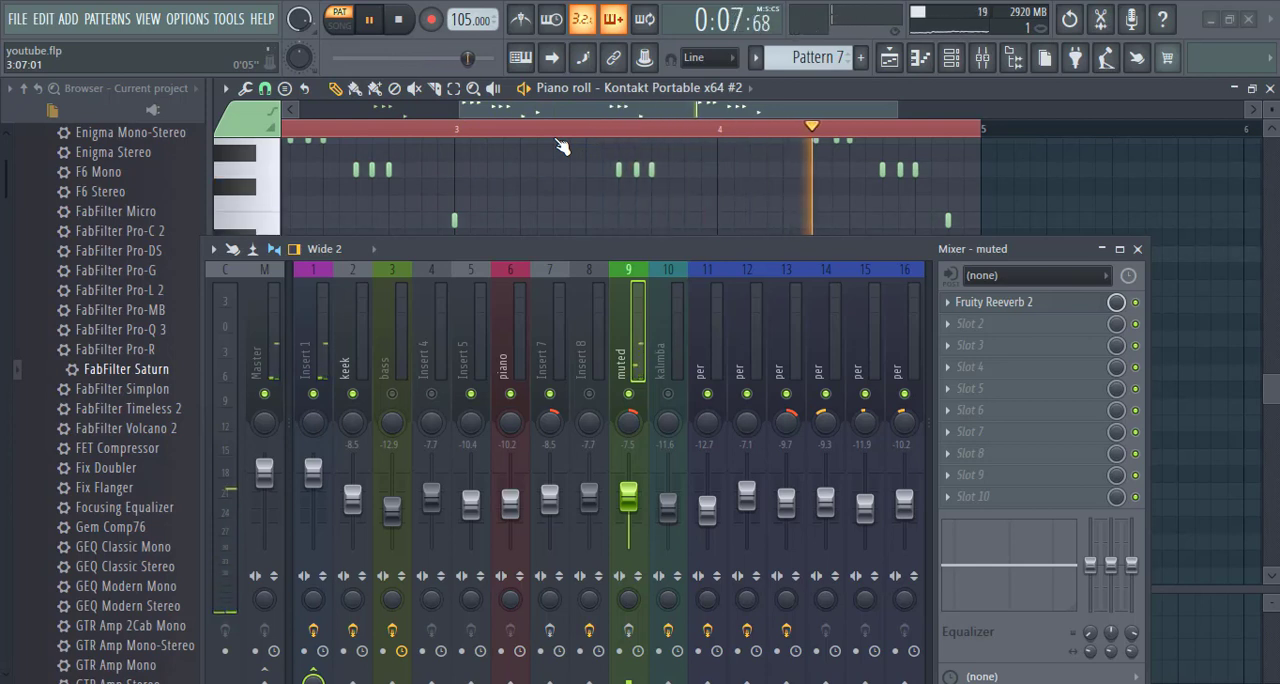
pyautogui.press('space')
pyautogui.moveTo(680, 249); pyautogui.dragTo(720, 458)
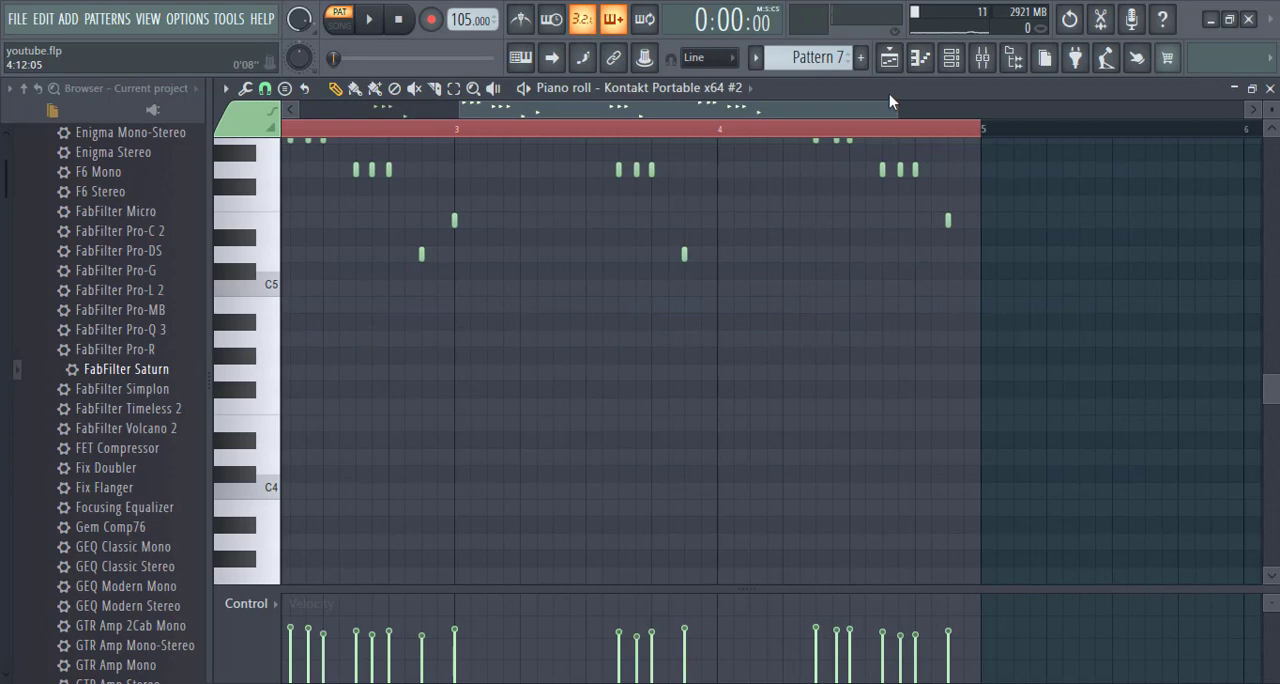
# - Return to the playlist, set the song position to bar 15, and unmute the REC track holding the Pattern 5 clips
pyautogui.click(889, 57)
pyautogui.scroll(-2, 810, 160)
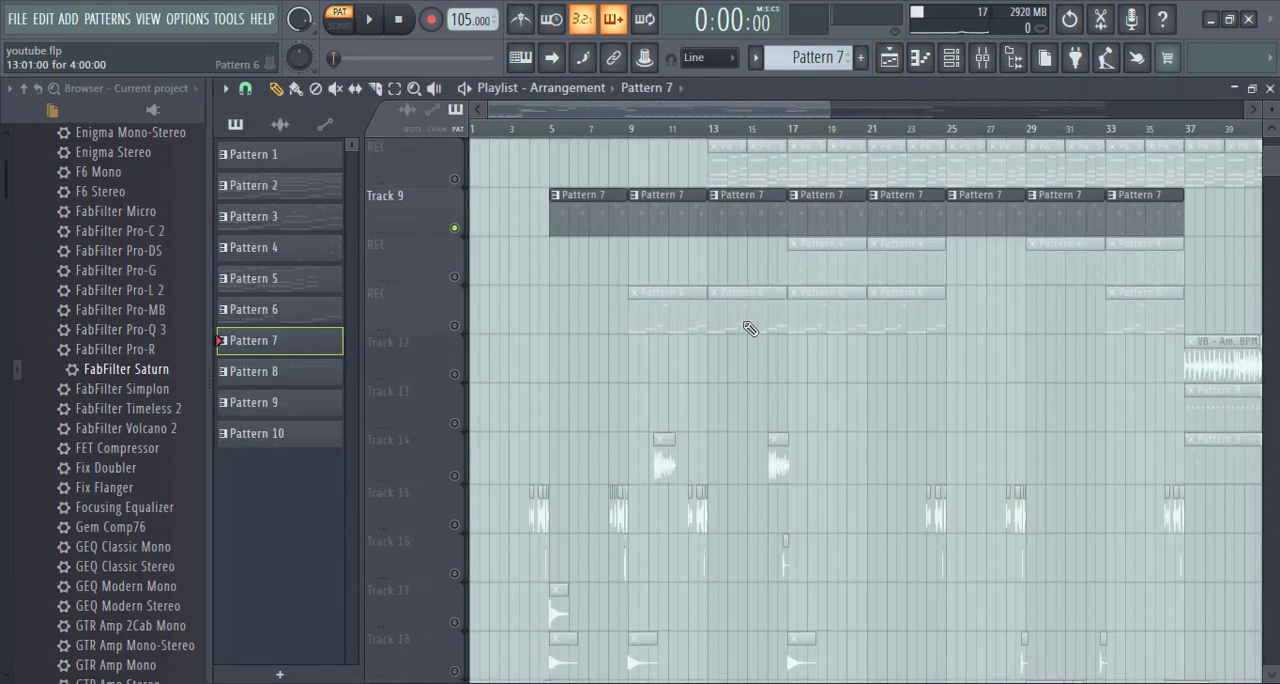
pyautogui.click(765, 137)
pyautogui.scroll(-1, 775, 225)
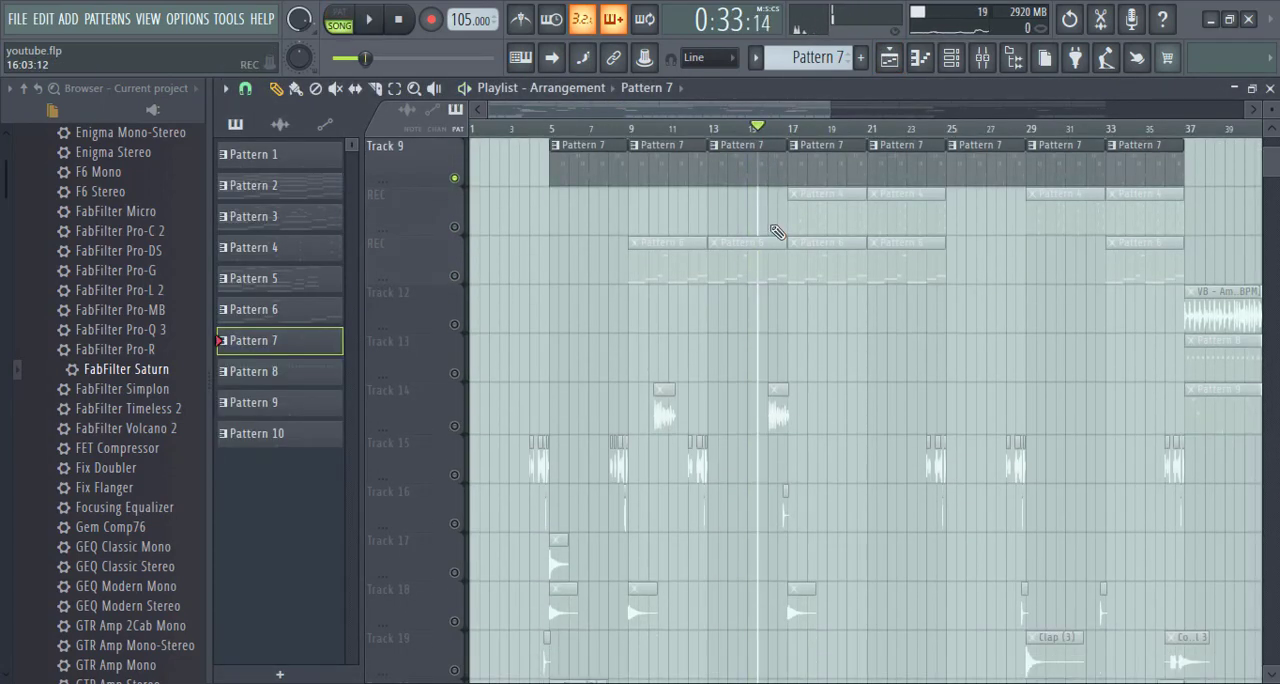
pyautogui.scroll(3, 700, 258)
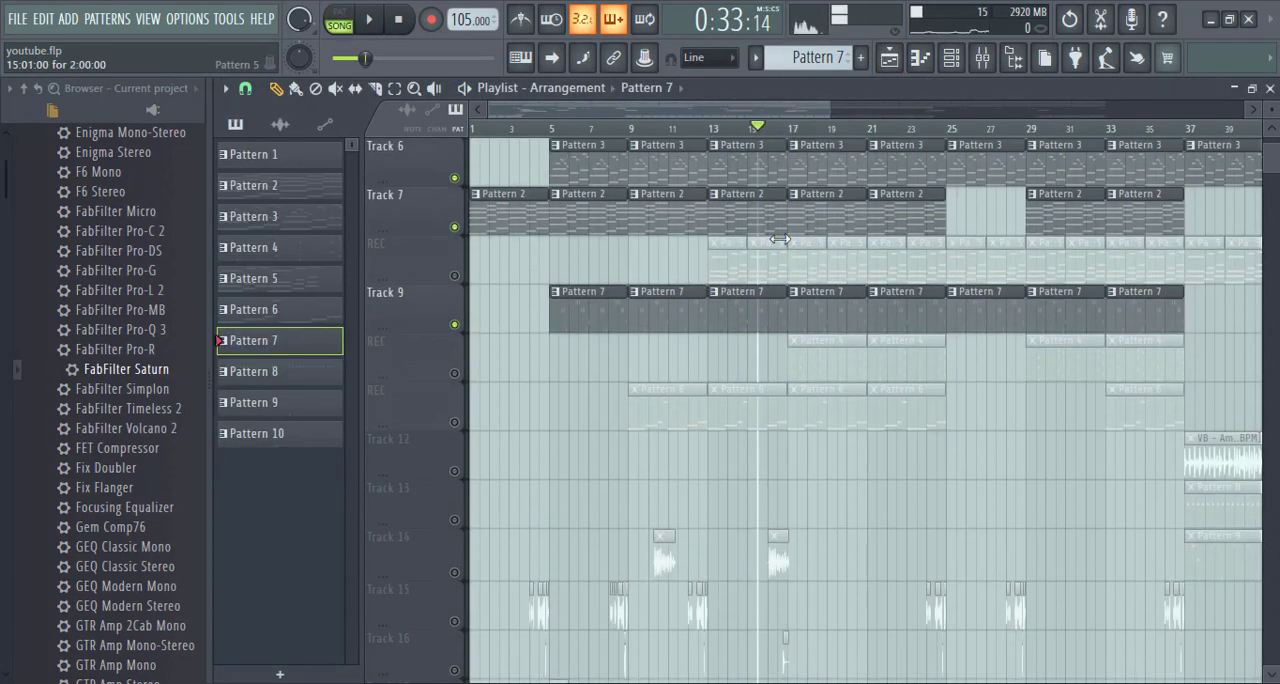
pyautogui.click(458, 275)
# - Audition Tracks 6, 7 and 9 together with the Pattern 5 REC track from bar 15
pyautogui.press('space')
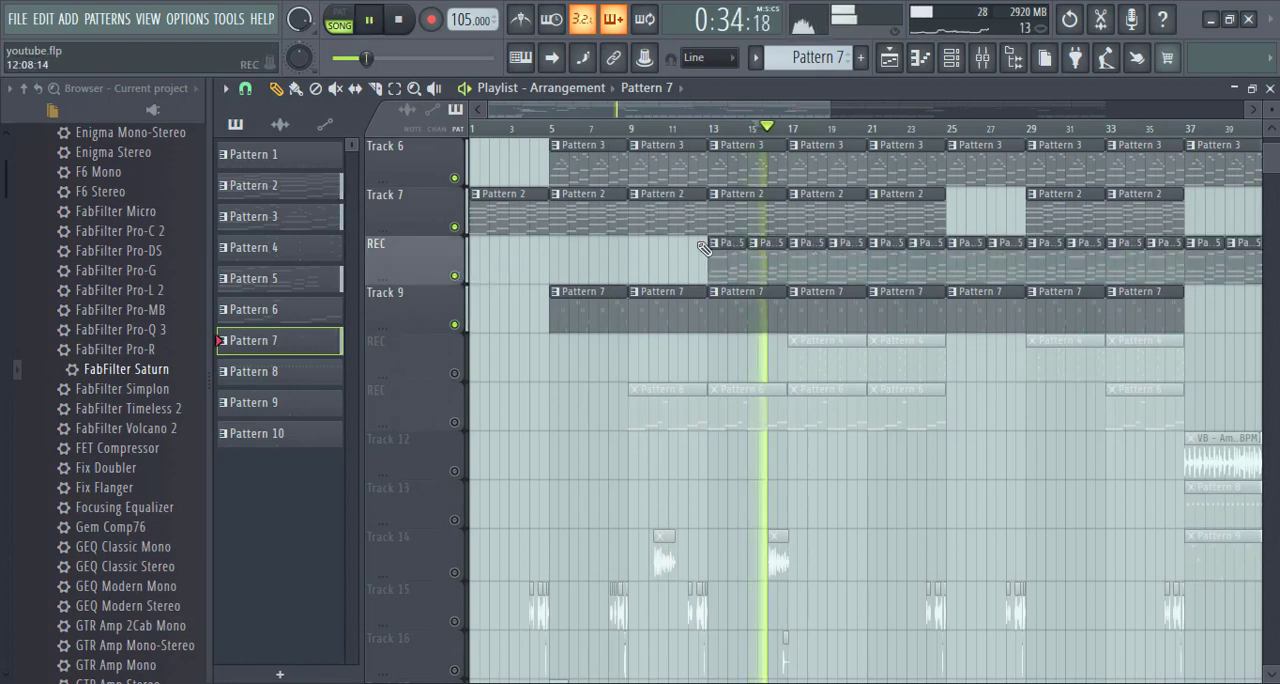
pyautogui.scroll(-1, 735, 245)
pyautogui.hotkey('ctrl', 's')
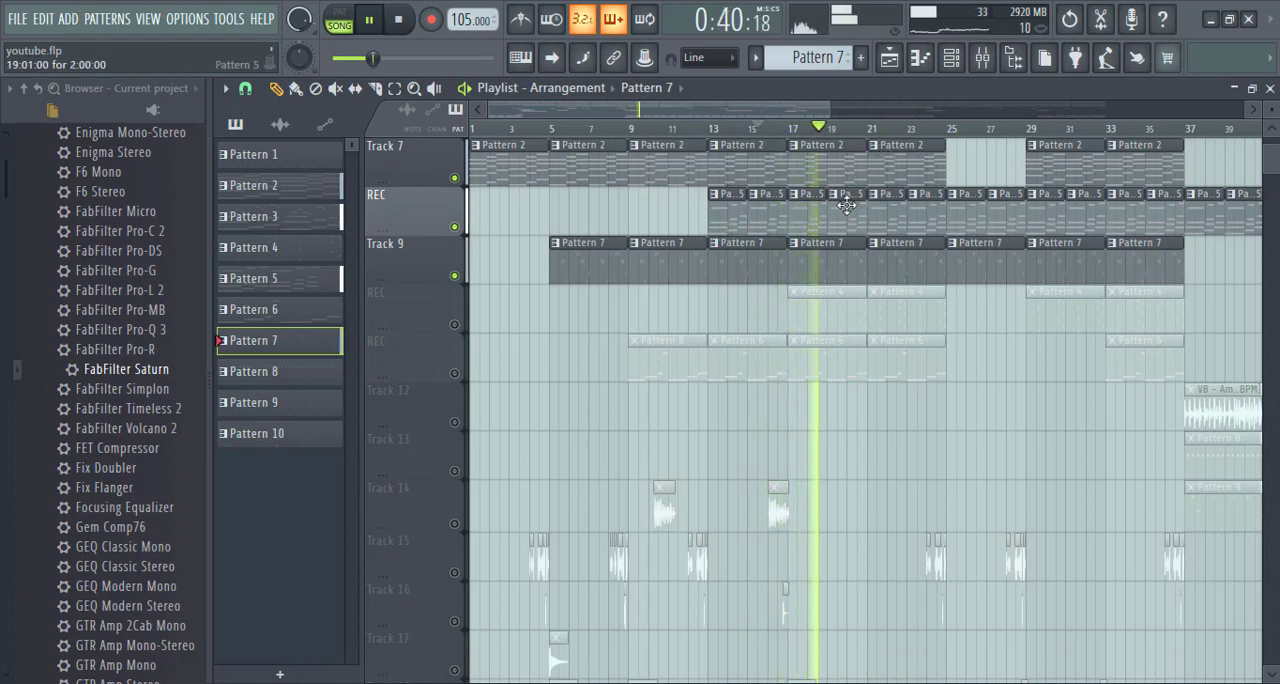
pyautogui.press('space')
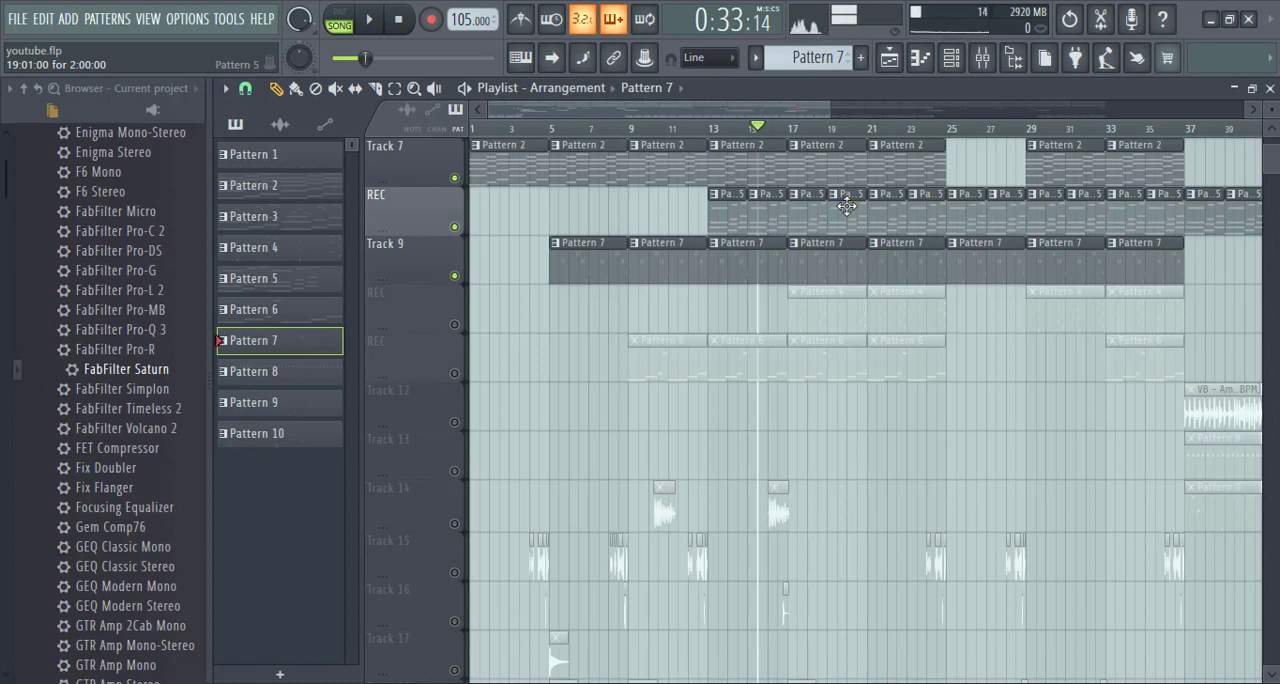
# - Unmute the REC track holding the Pattern 4 clips and audition the layered arrangement from bar 15
pyautogui.click(454, 324)
pyautogui.press('space')
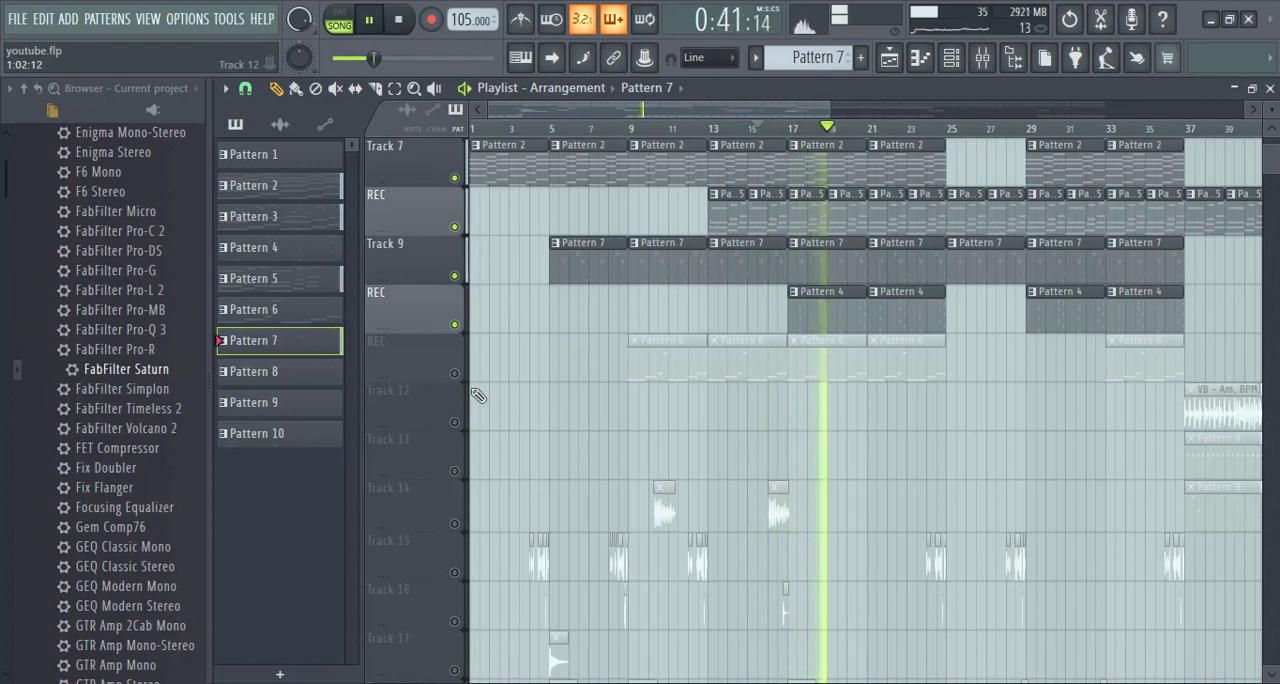
pyautogui.press('space')
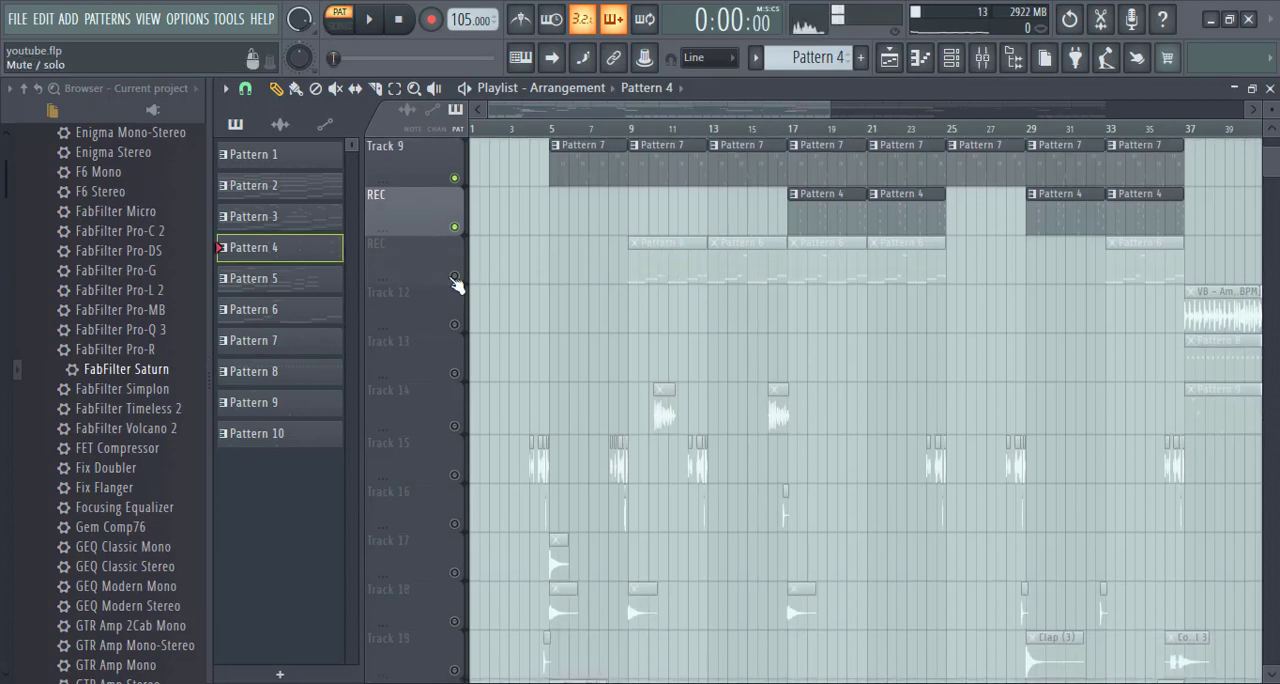
# - Unmute the REC track holding the Pattern 6 clips and briefly play the song from bar 9
pyautogui.click(454, 277)
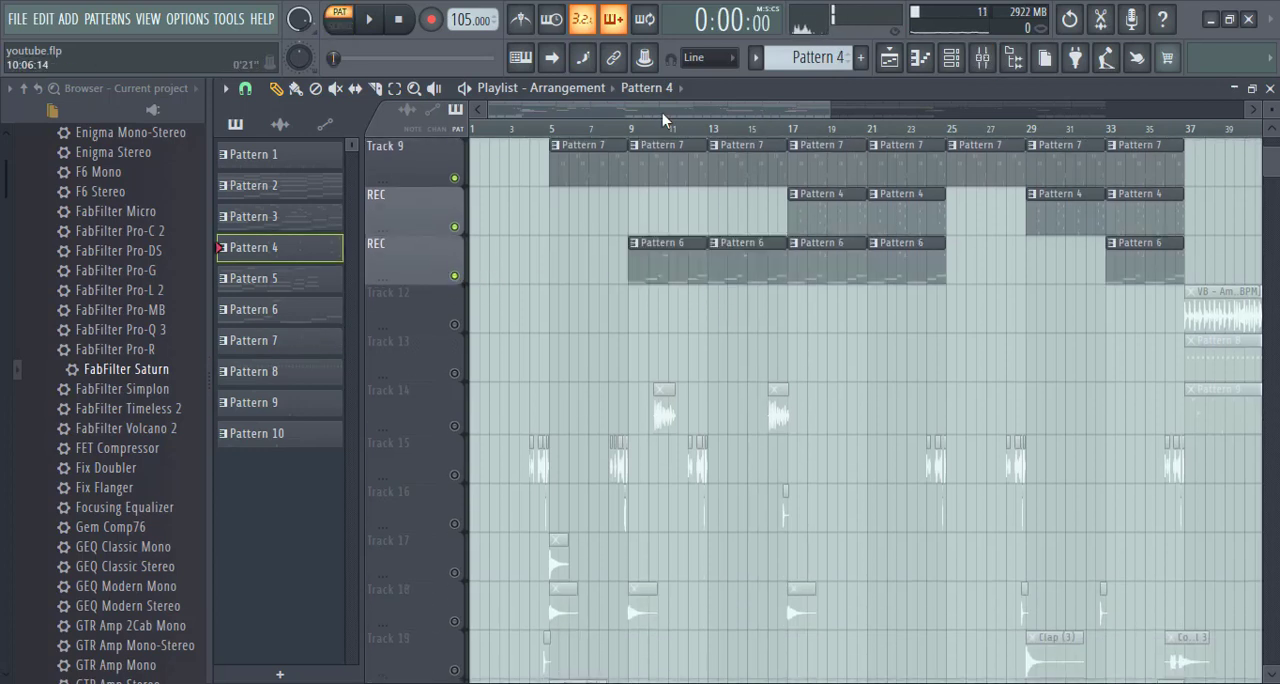
pyautogui.click(638, 129)
pyautogui.press('space')
pyautogui.press('space')
# - Open the Pattern 6 clip at bar 9 in the piano roll, and unmute and select the bass insert in the mixer
pyautogui.doubleClick(648, 270)
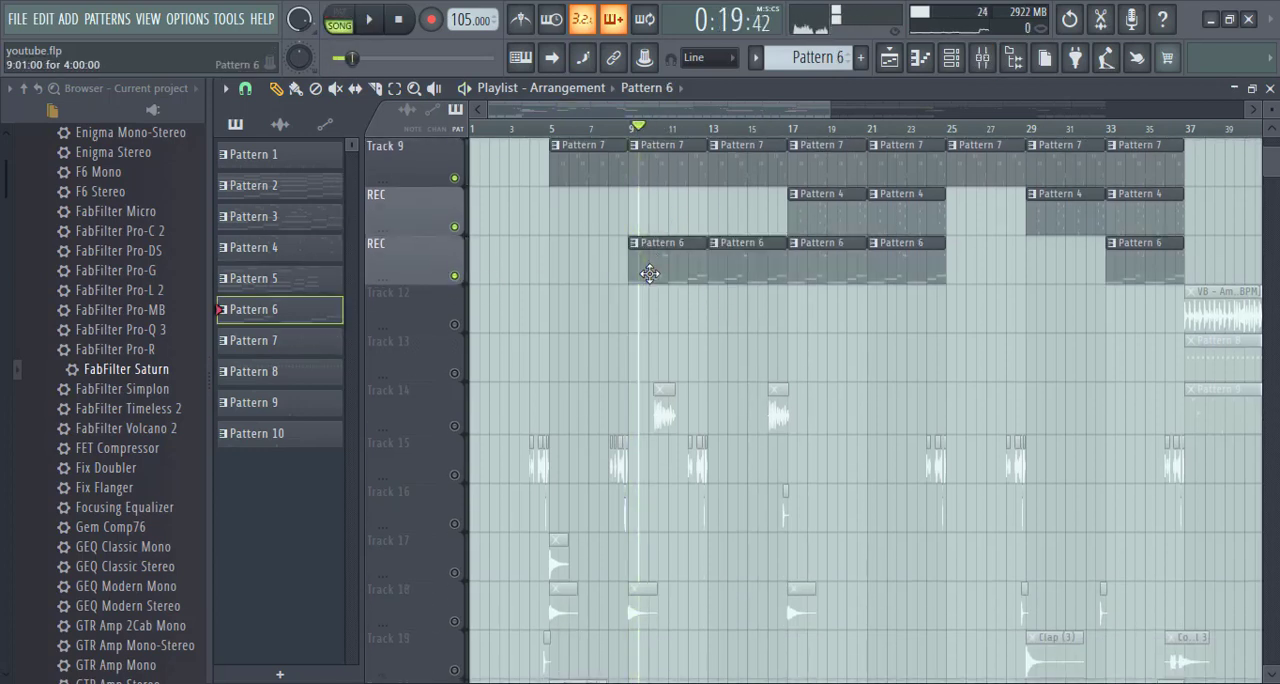
pyautogui.click(340, 18)
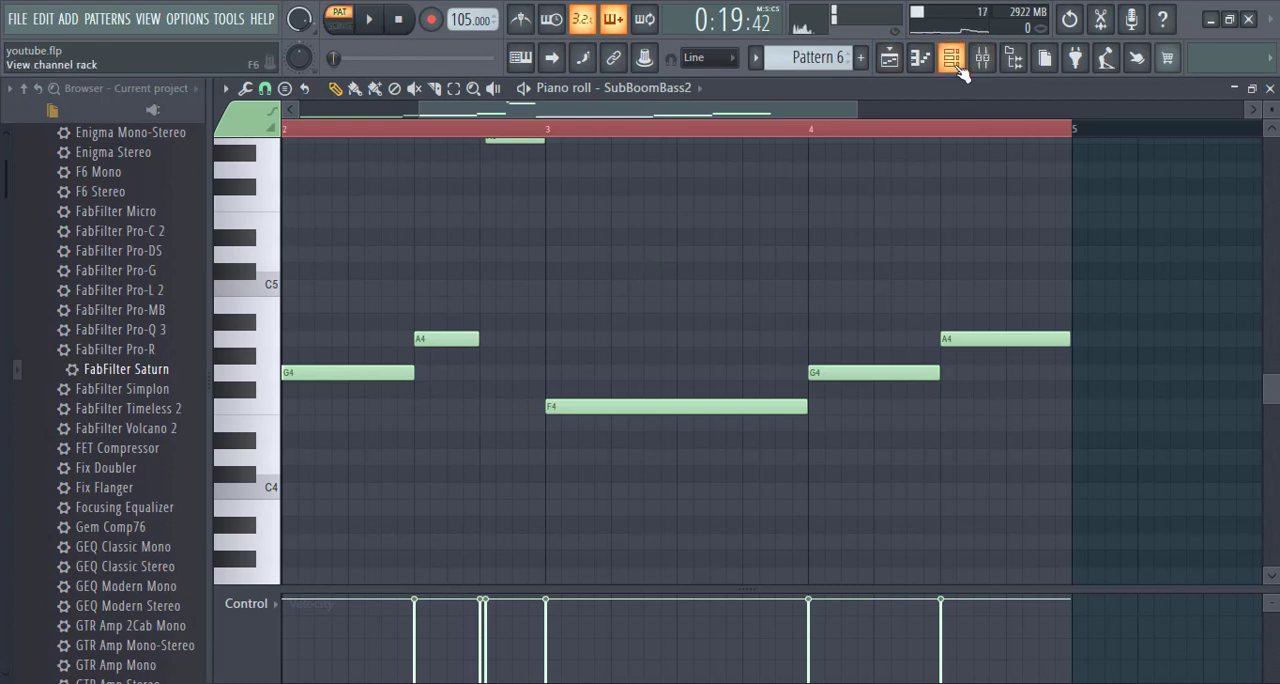
pyautogui.click(951, 57)
pyautogui.click(982, 57)
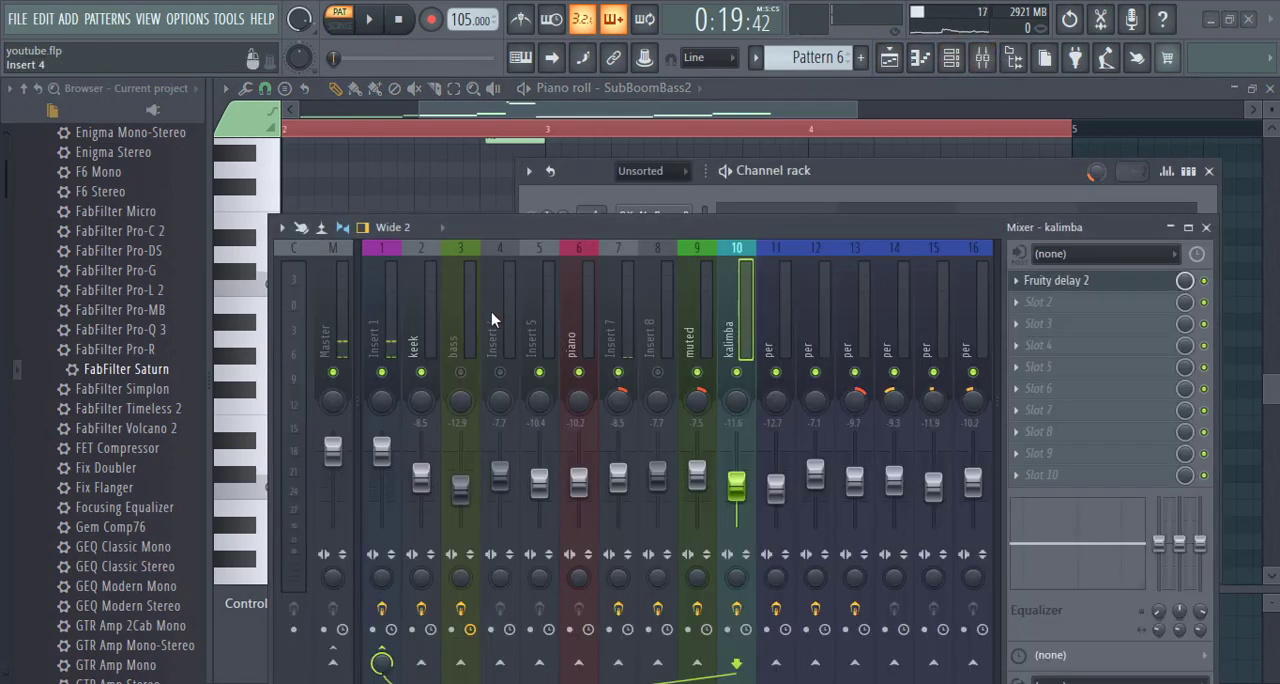
pyautogui.click(461, 339)
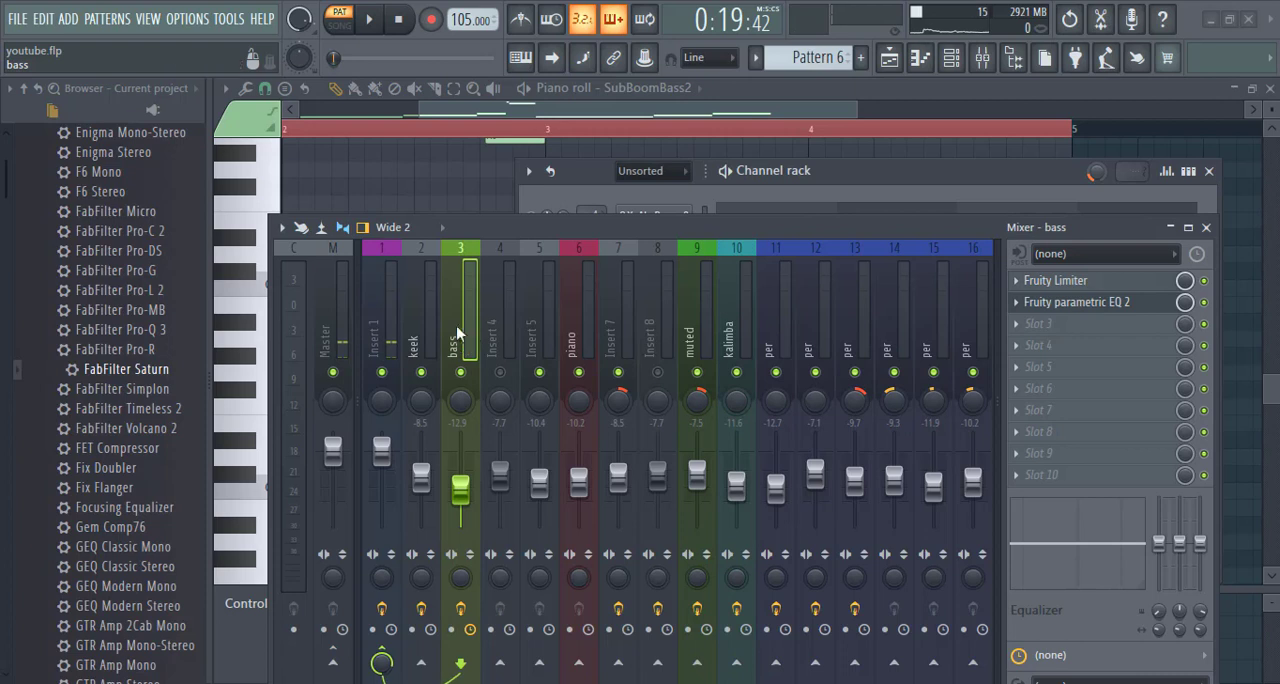
# - Audition Pattern 6 with the bass insert's Fruity Limiter open to check how it responds
pyautogui.press('space')
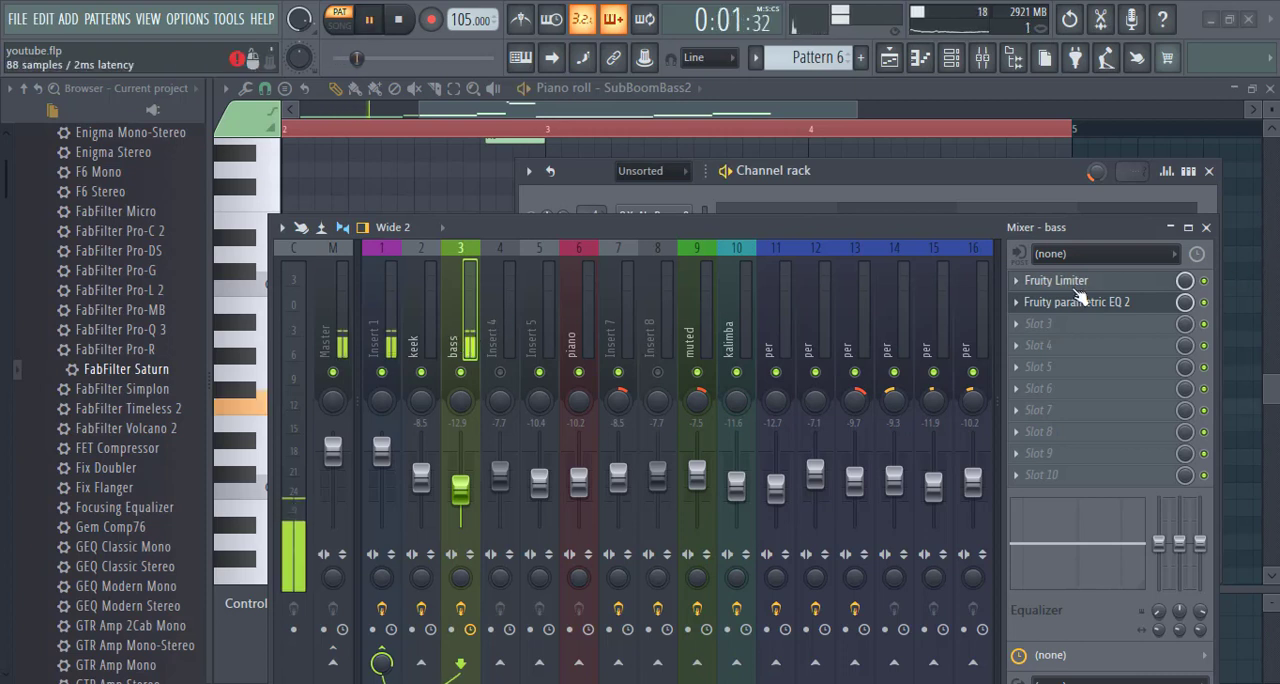
pyautogui.click(1070, 281)
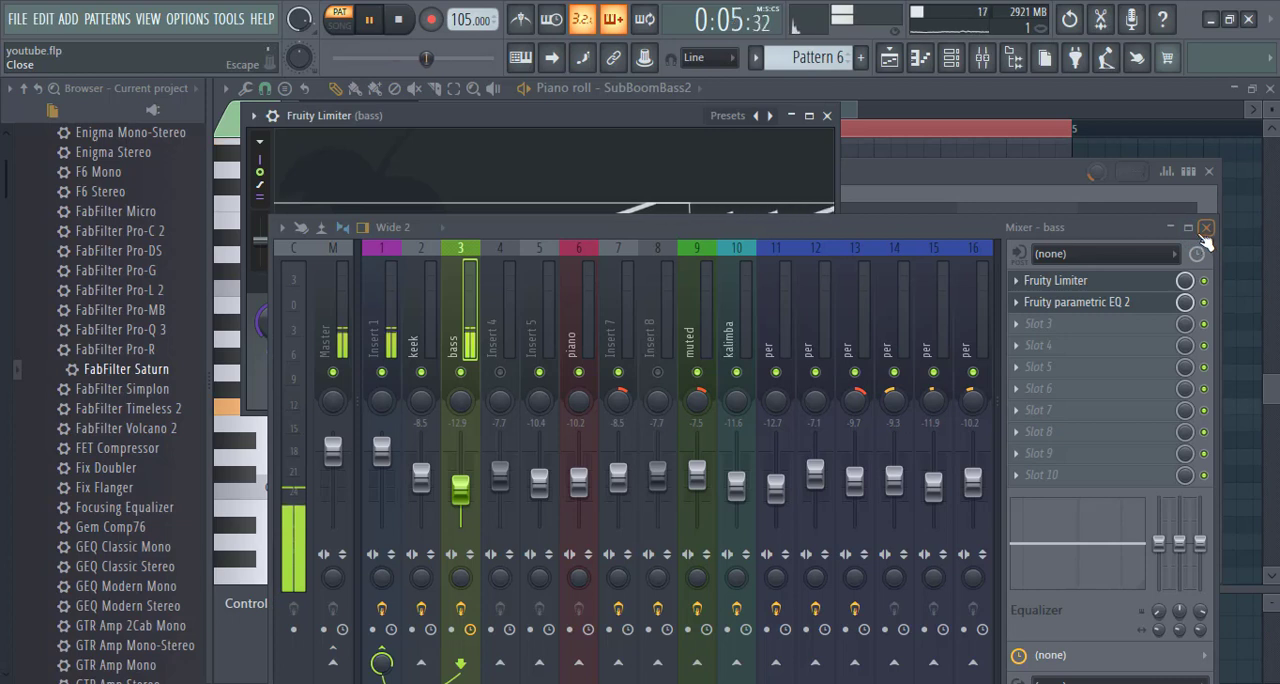
pyautogui.press('space')
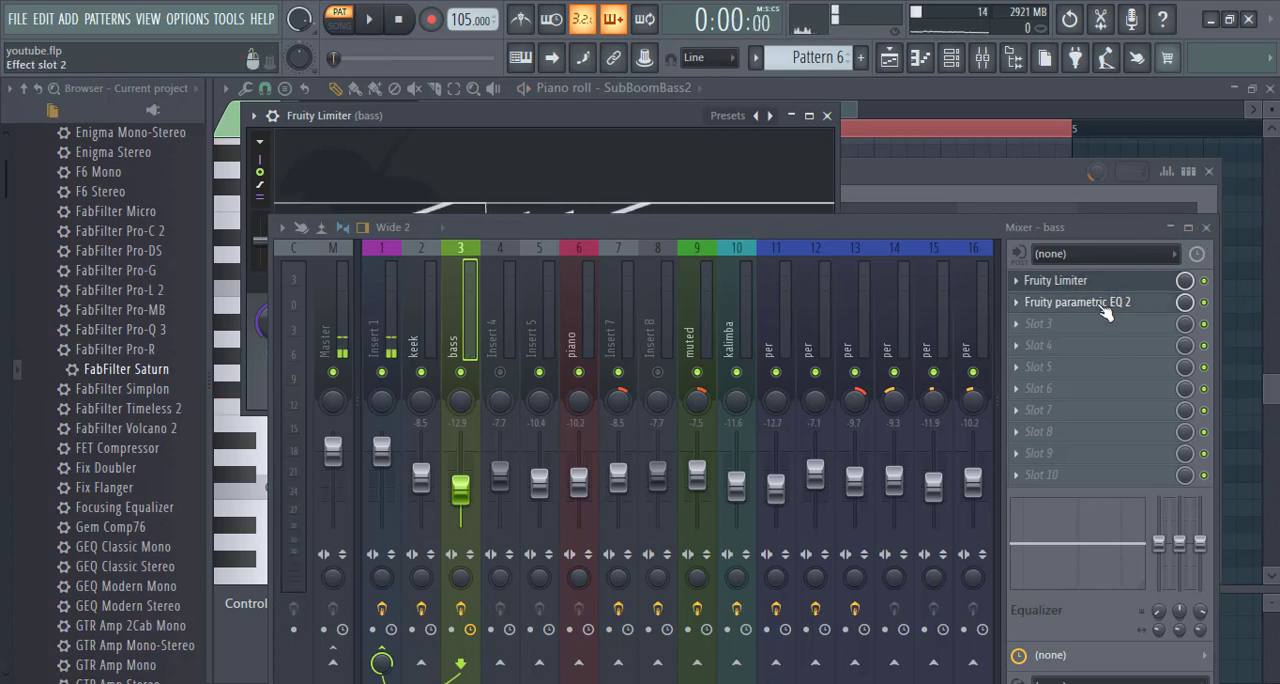
# - Open the bass insert's Fruity parametric EQ 2, uncover its curve, and examine the filtering while playing Pattern 6
pyautogui.moveTo(808, 232); pyautogui.dragTo(800, 344)
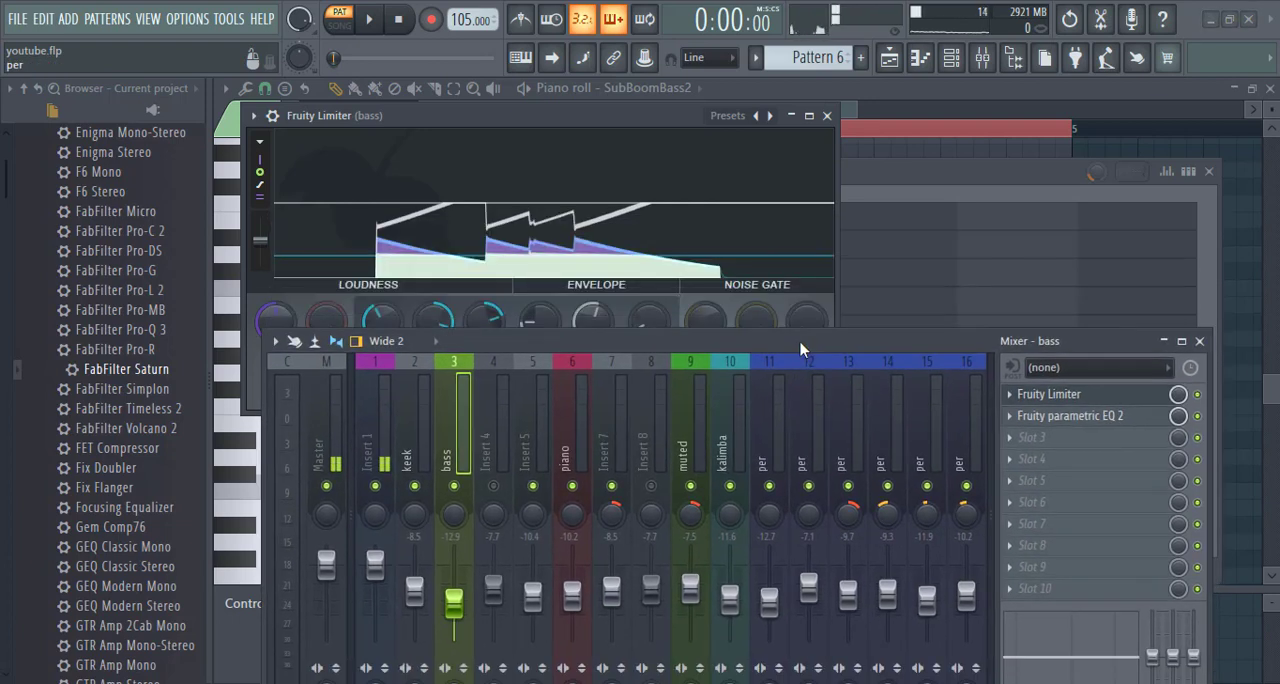
pyautogui.click(1051, 420)
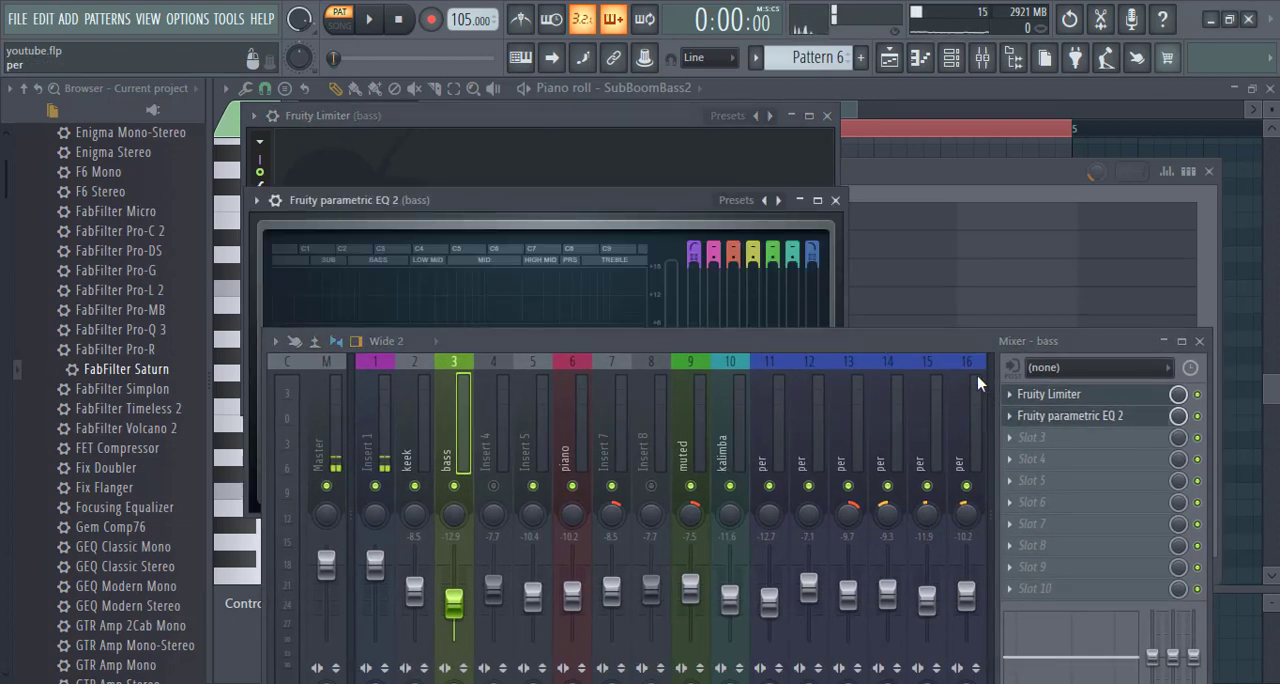
pyautogui.moveTo(640, 200); pyautogui.dragTo(757, 91)
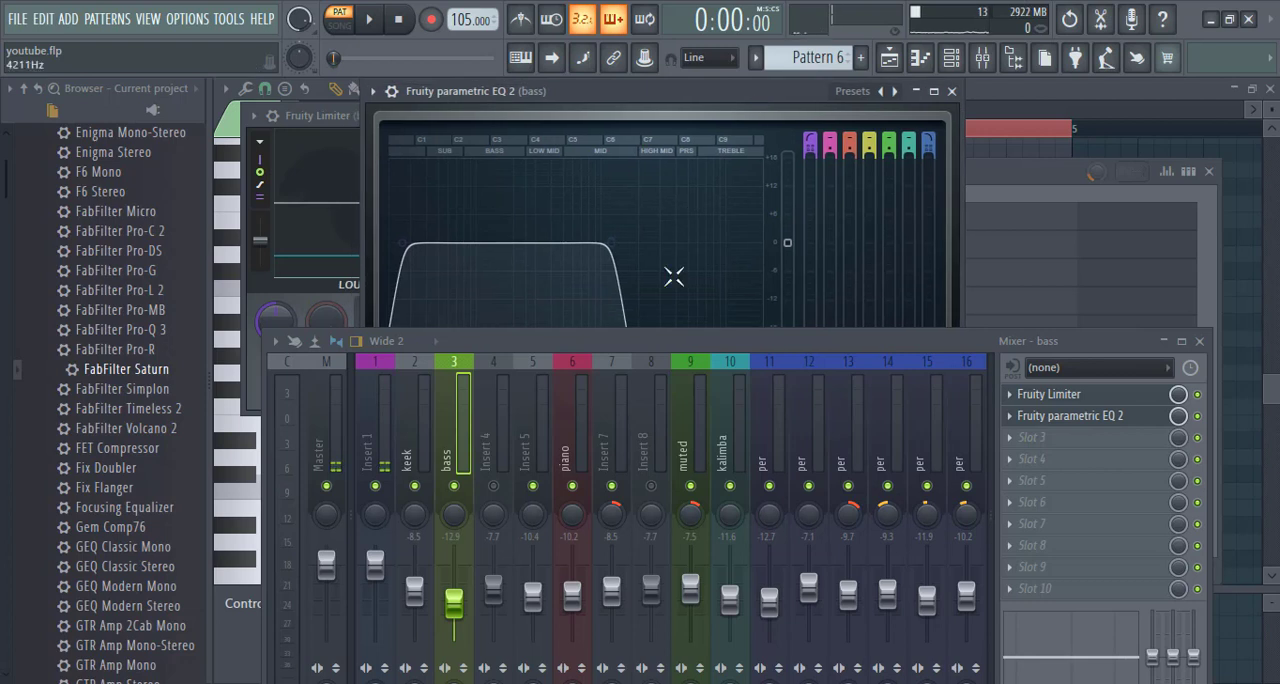
pyautogui.moveTo(662, 338); pyautogui.dragTo(668, 399)
pyautogui.press('space')
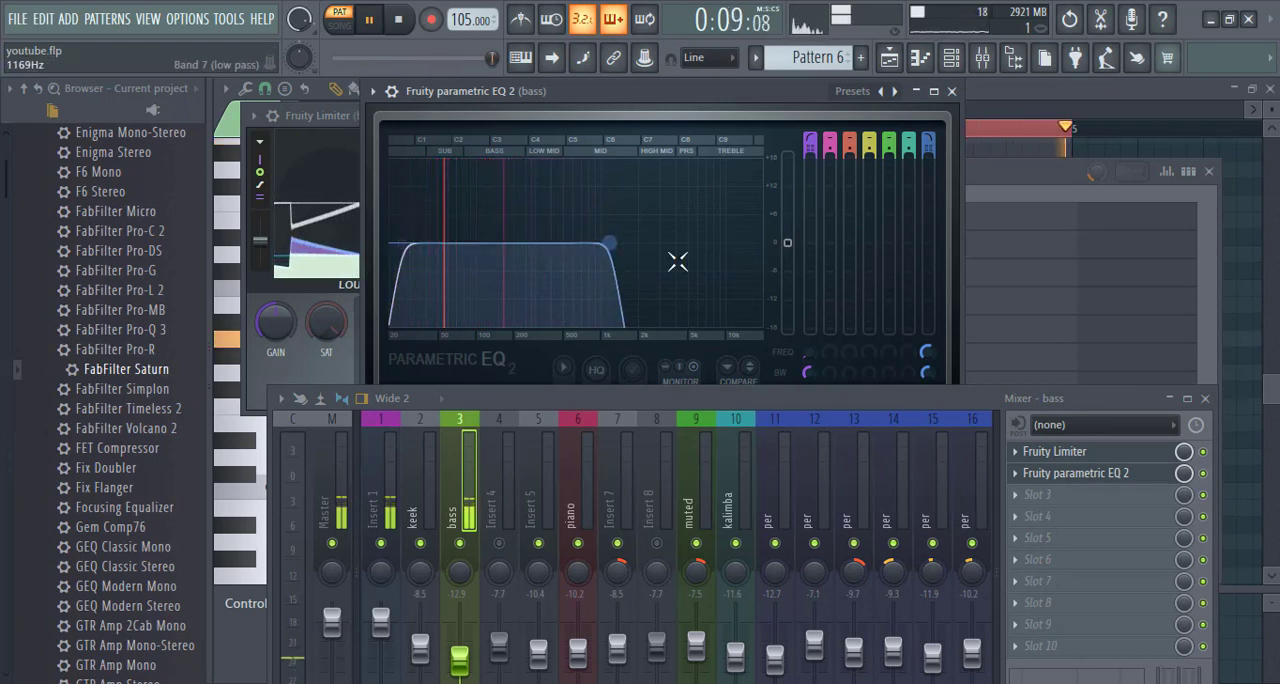
pyautogui.press('space')
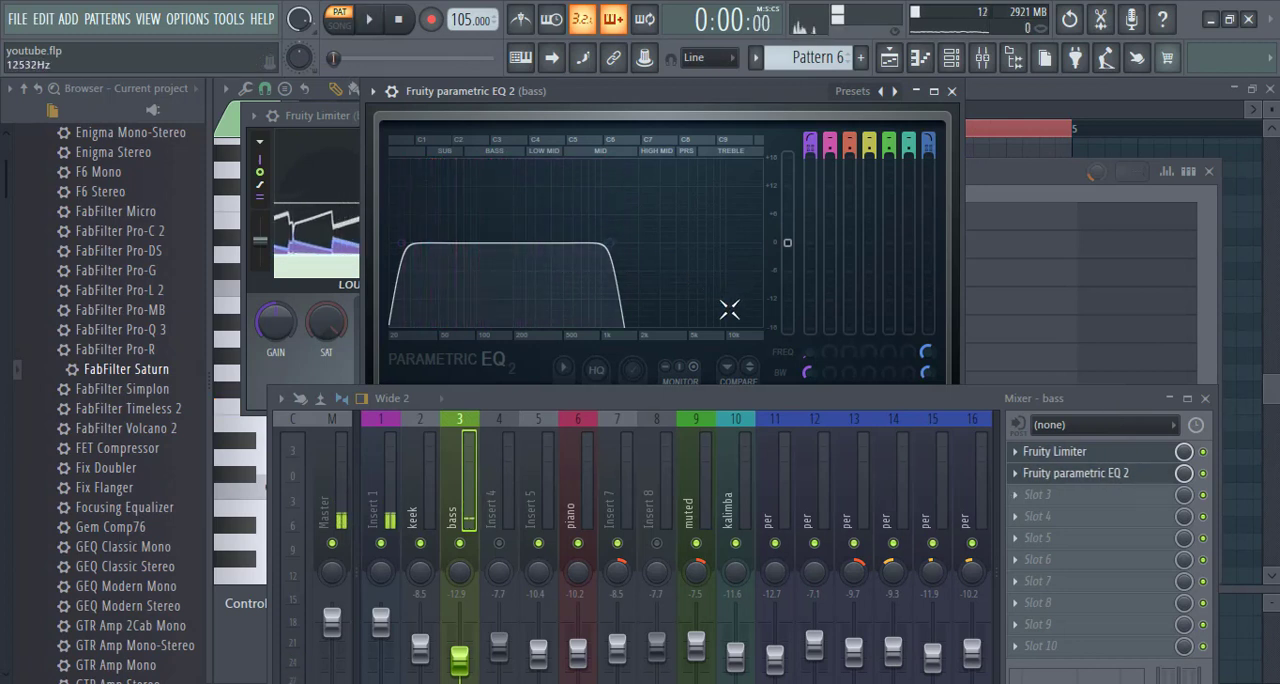
pyautogui.press('space')
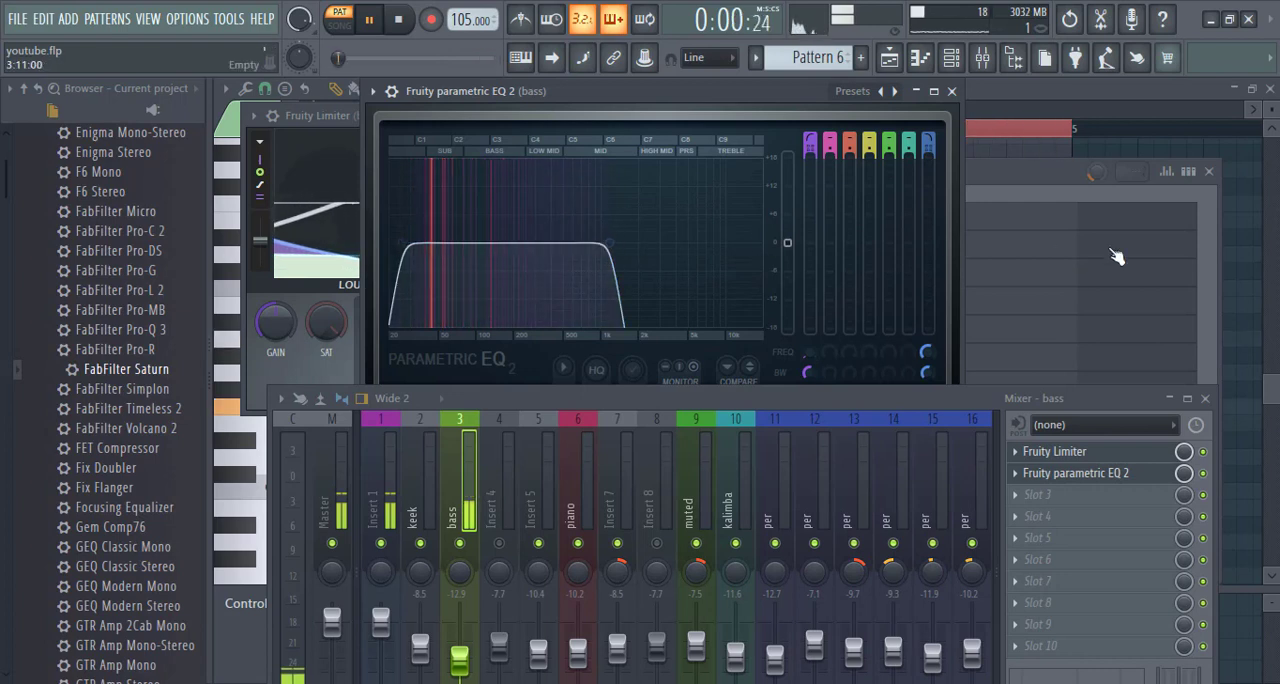
# - Stop playback, compare the effect slots of the keek and bass inserts, and close the bass Fruity parametric EQ 2
pyautogui.press('space')
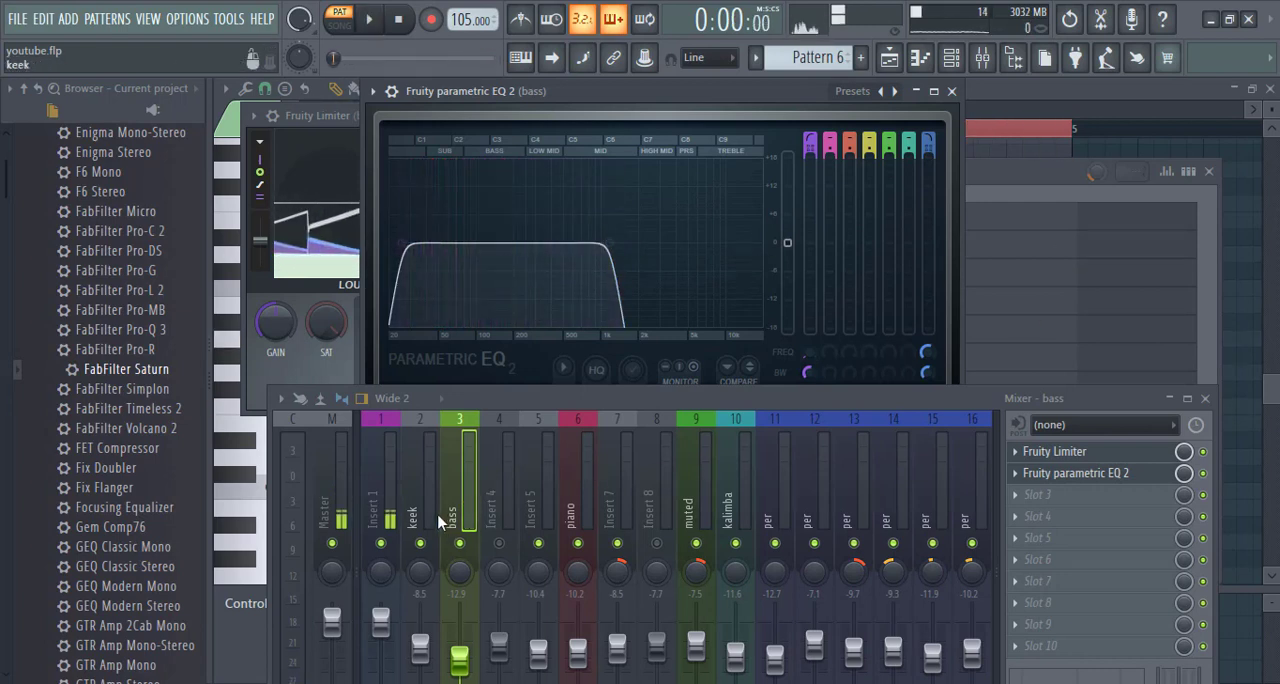
pyautogui.click(428, 490)
pyautogui.moveTo(537, 406); pyautogui.dragTo(492, 263)
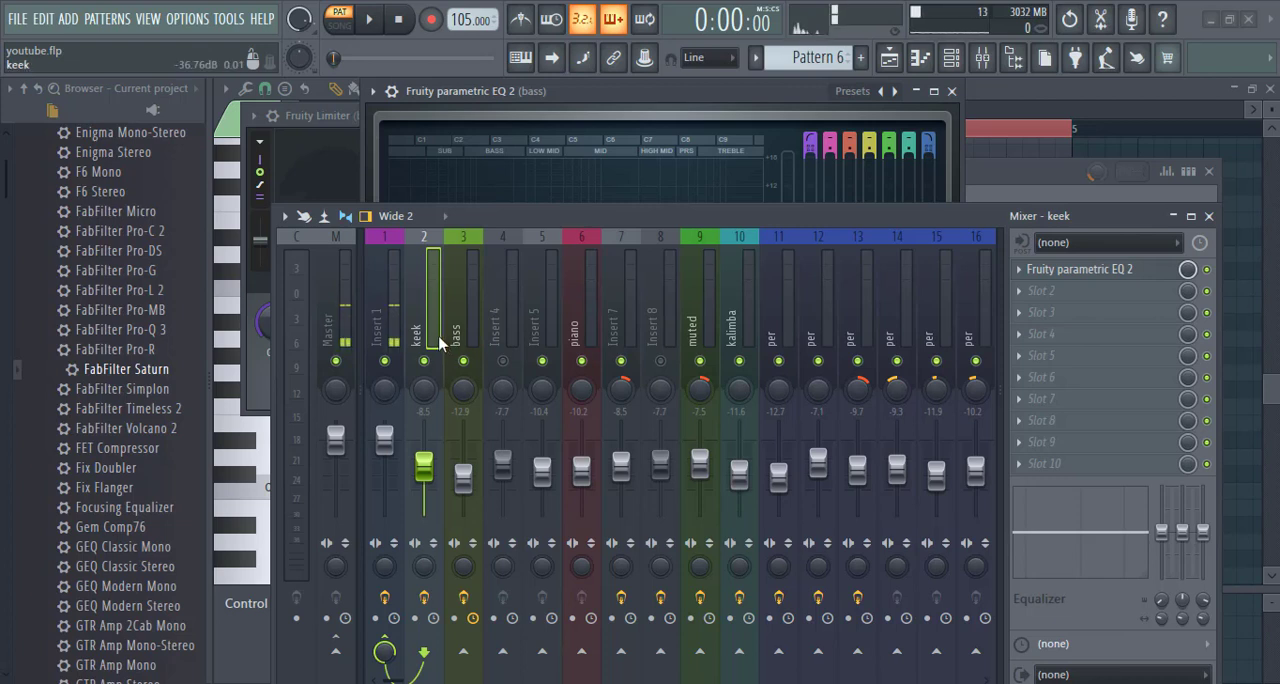
pyautogui.click(951, 92)
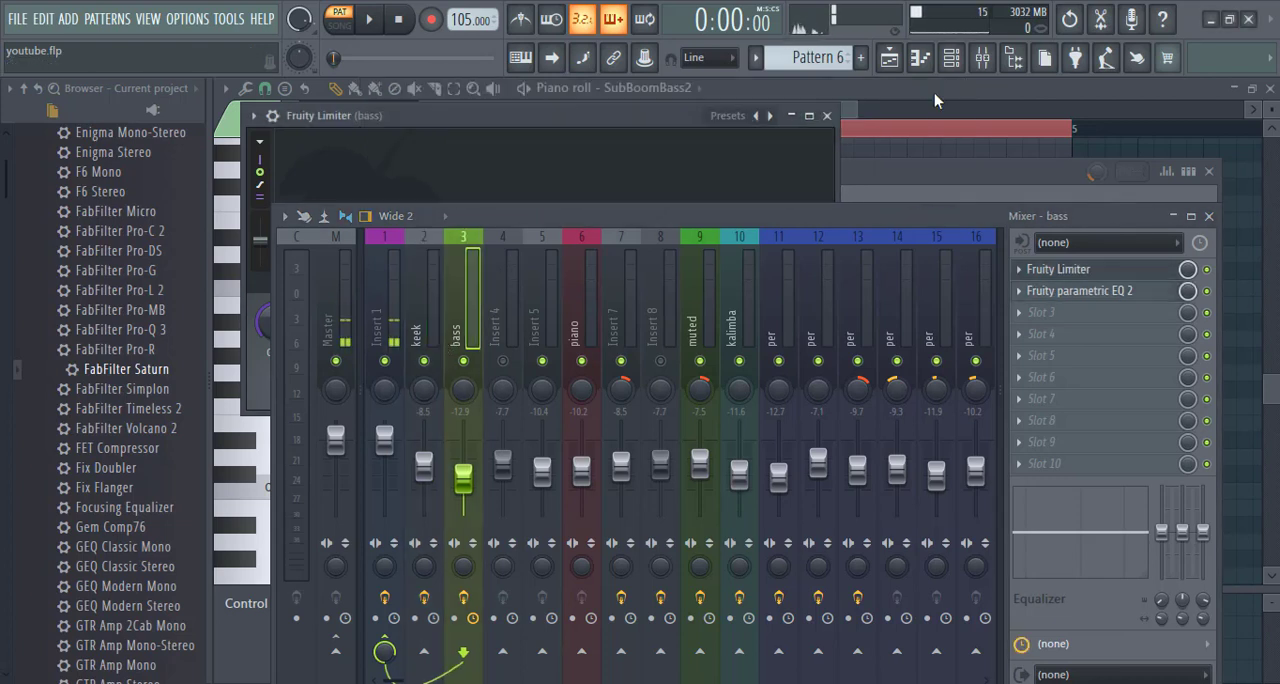
pyautogui.click(437, 325)
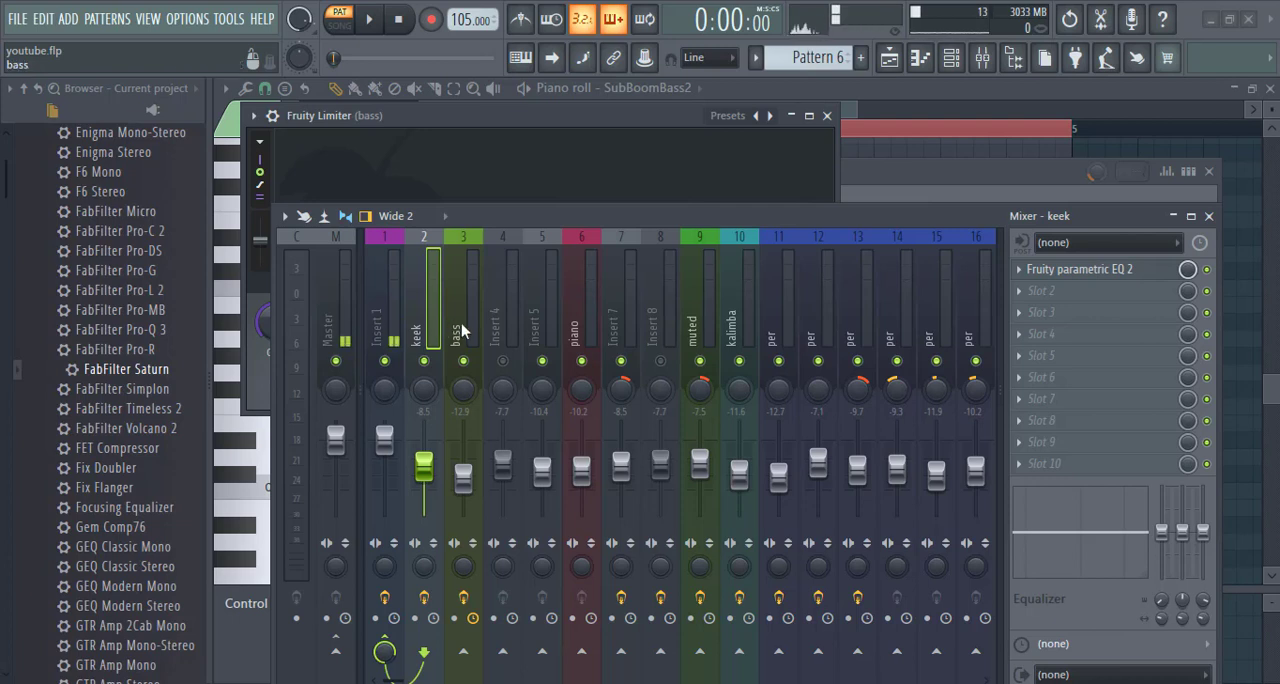
pyautogui.click(461, 323)
pyautogui.click(1052, 292)
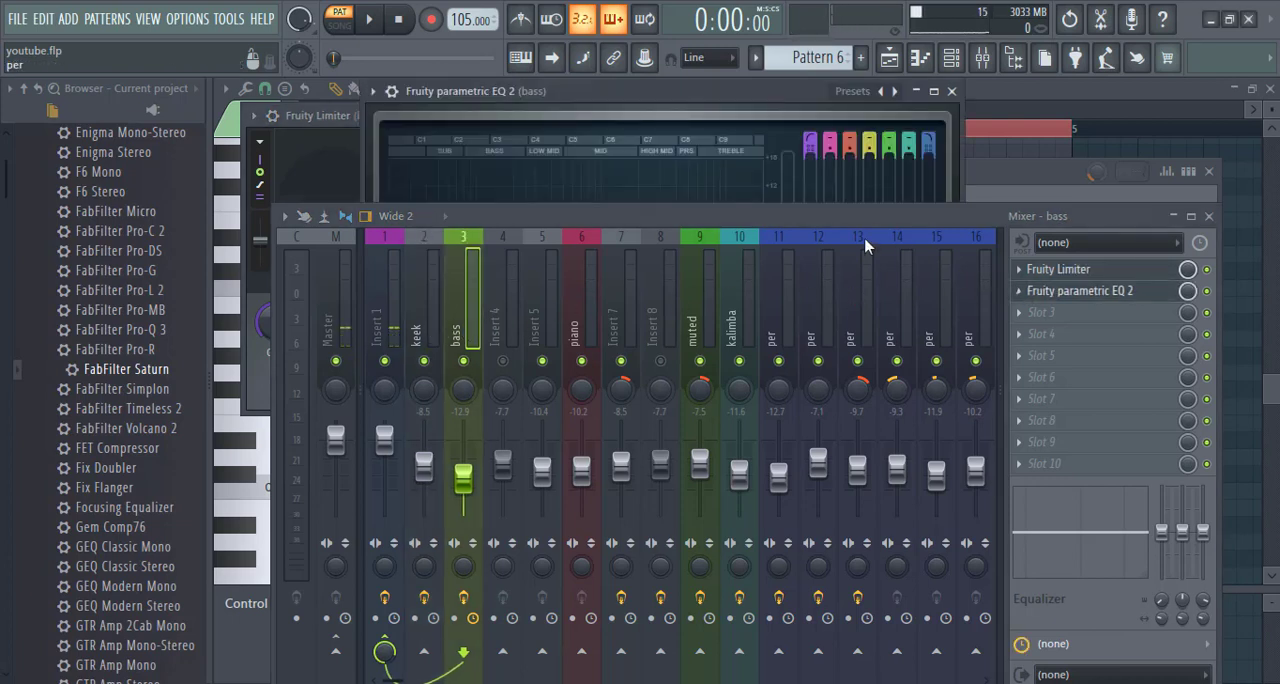
pyautogui.click(952, 92)
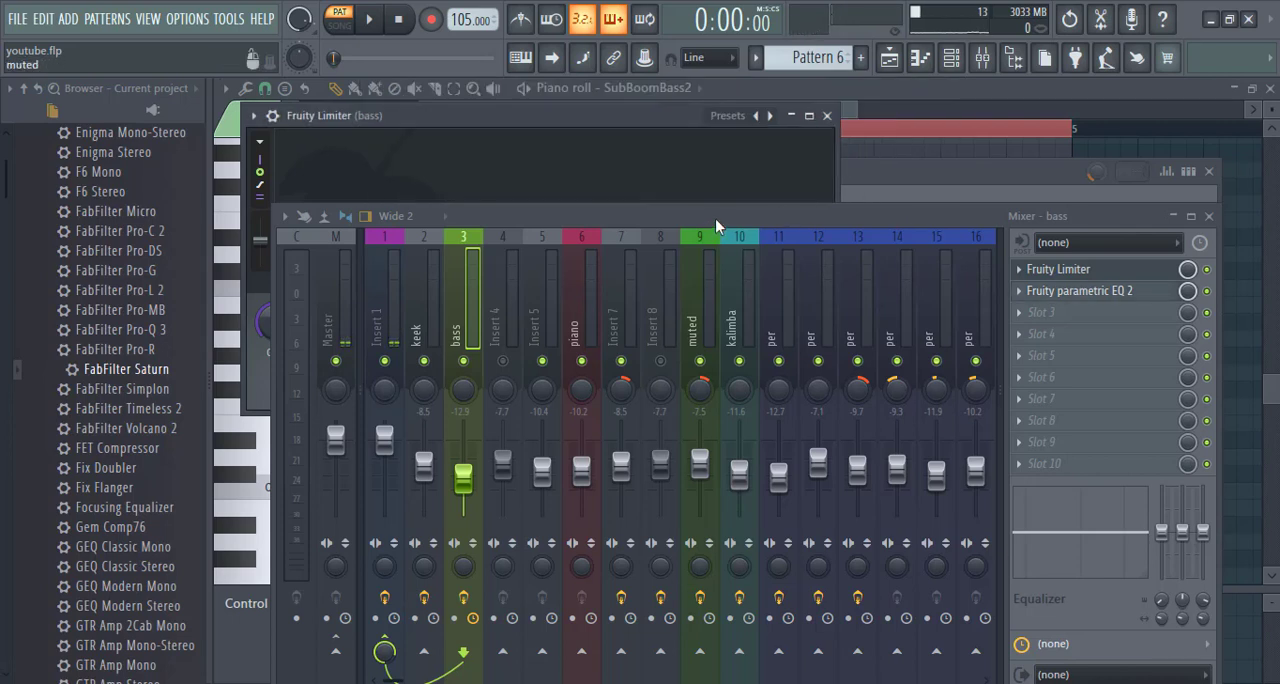
# - Uncover the bass insert's Fruity Limiter graph and play Pattern 6 to check how the limiter responds
pyautogui.moveTo(715, 218); pyautogui.dragTo(683, 313)
pyautogui.press('space')
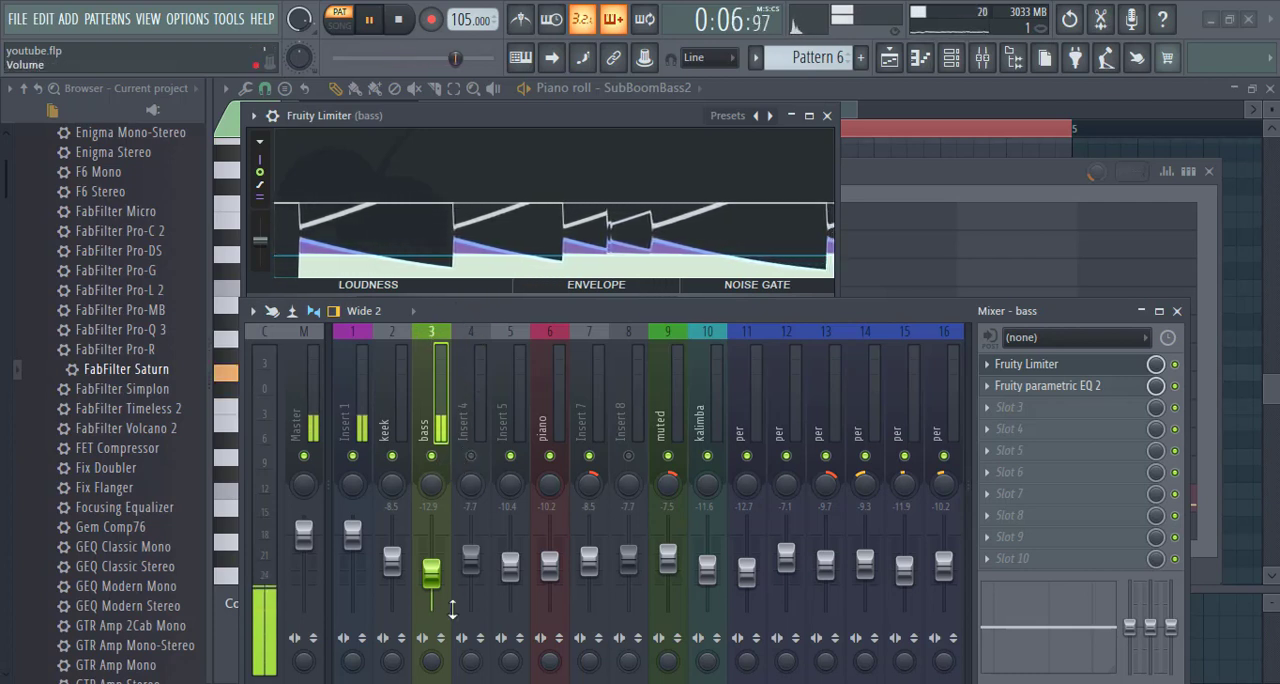
pyautogui.press('space')
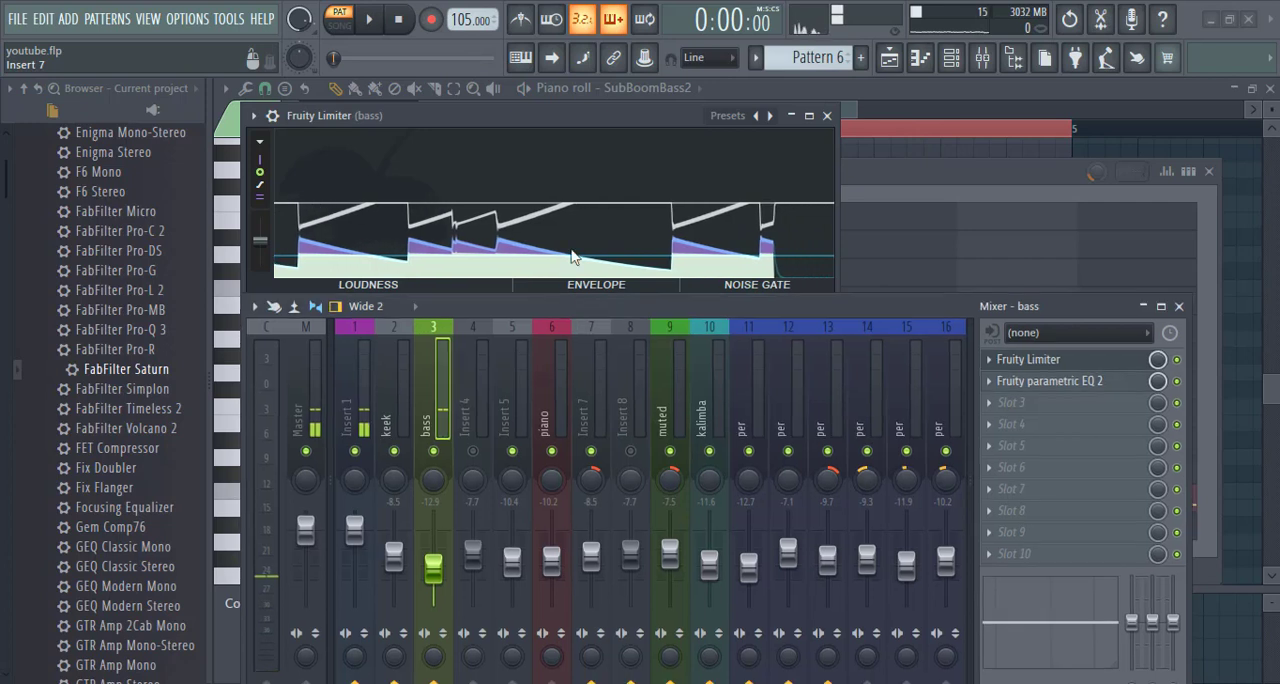
# - Audition Pattern 6 with the bass insert's effects bypassed, and re-enable the effects
pyautogui.moveTo(571, 306); pyautogui.dragTo(579, 164)
pyautogui.click(446, 541)
pyautogui.press('space')
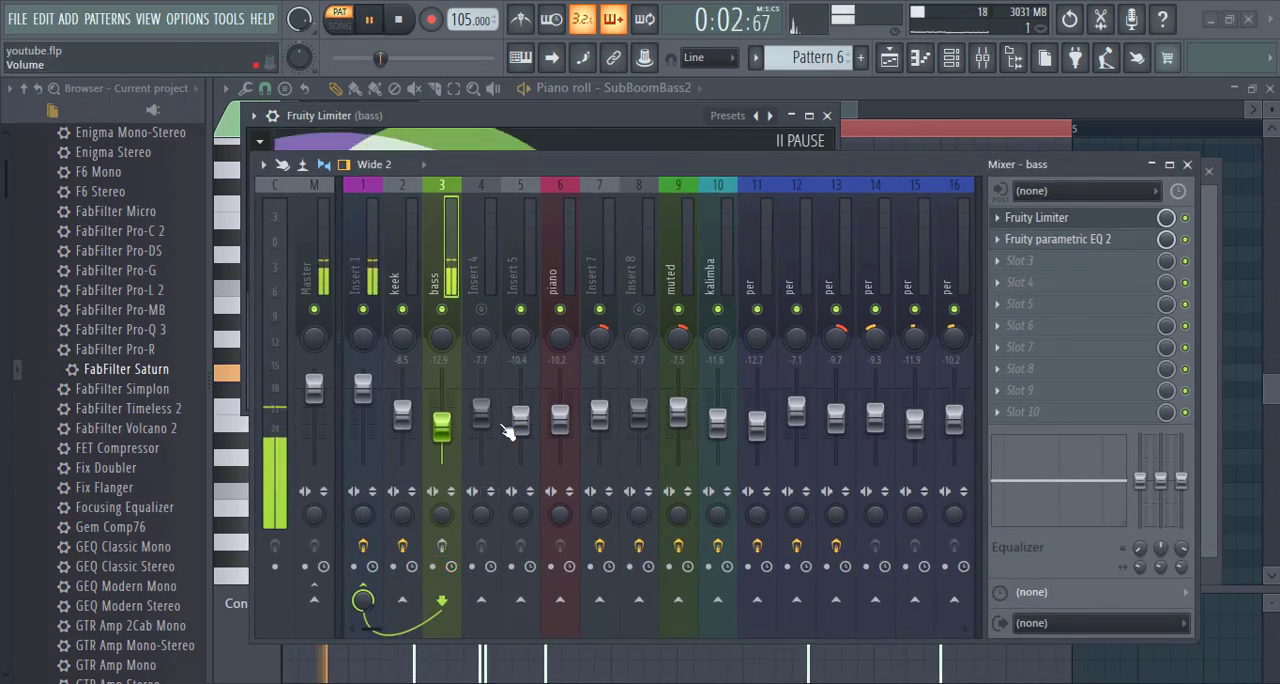
pyautogui.click(441, 545)
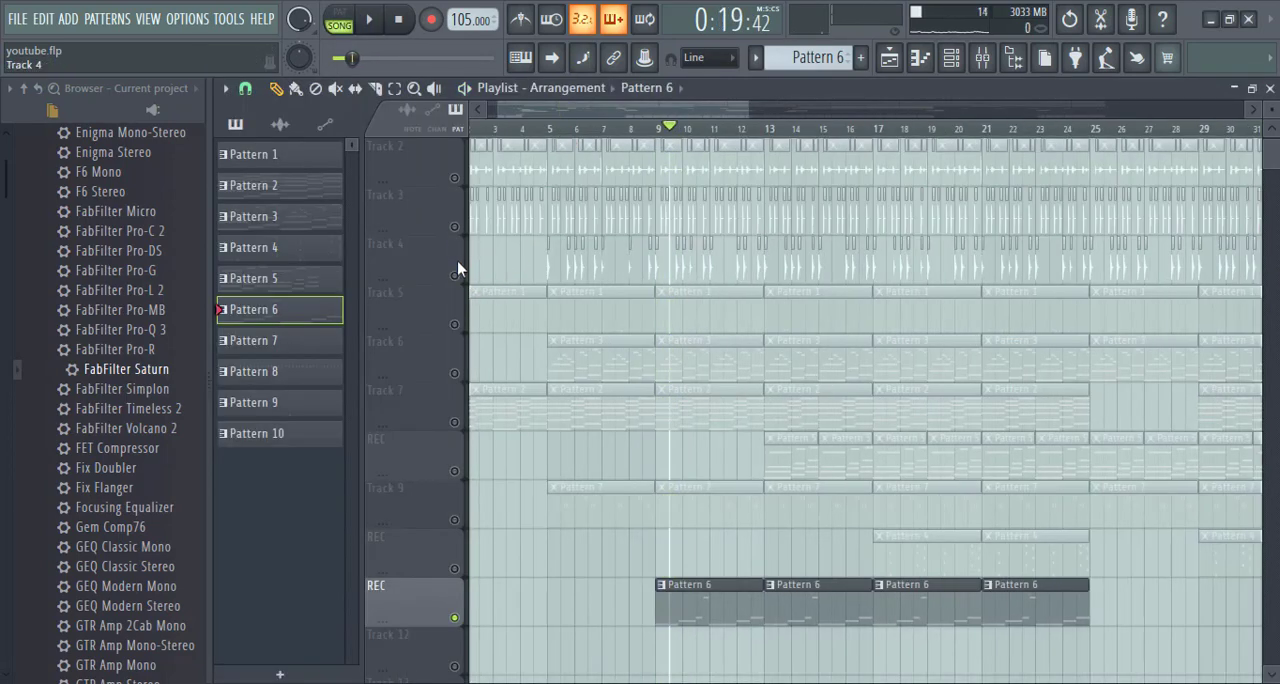
# - Unmute Track 4, play the song with the Pattern 6 bass from bar 9, and show the mixer
pyautogui.click(455, 273)
pyautogui.press('space')
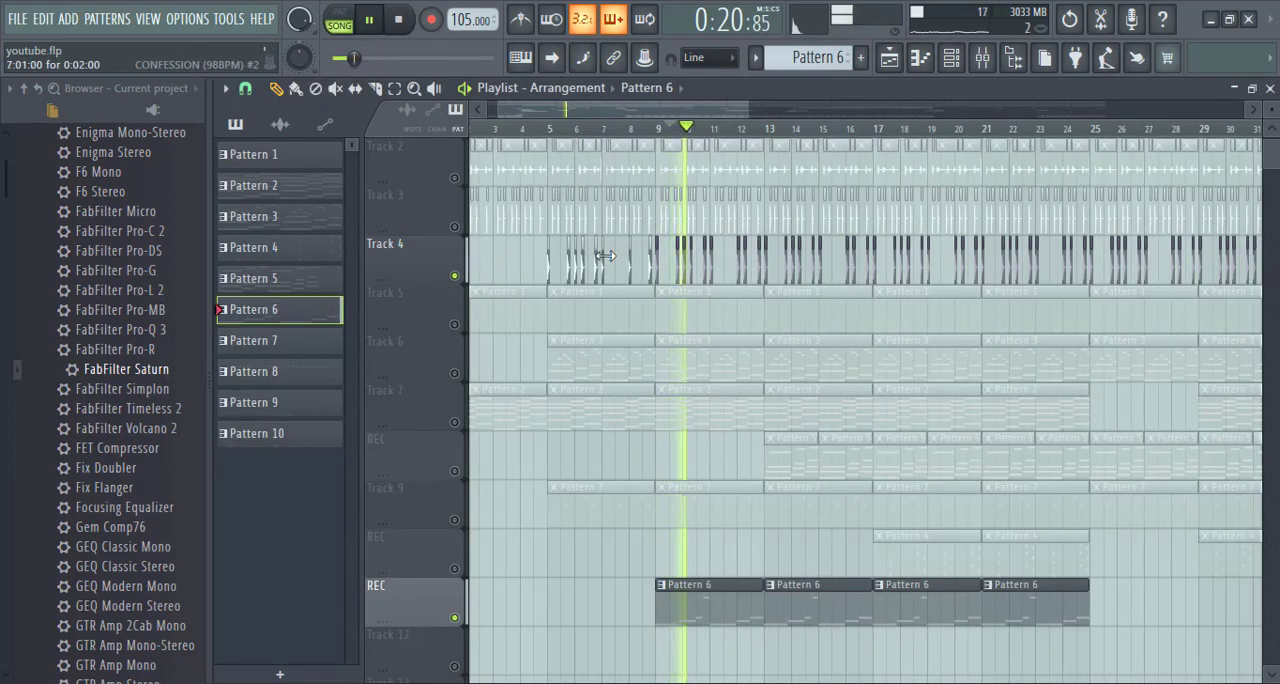
pyautogui.click(981, 60)
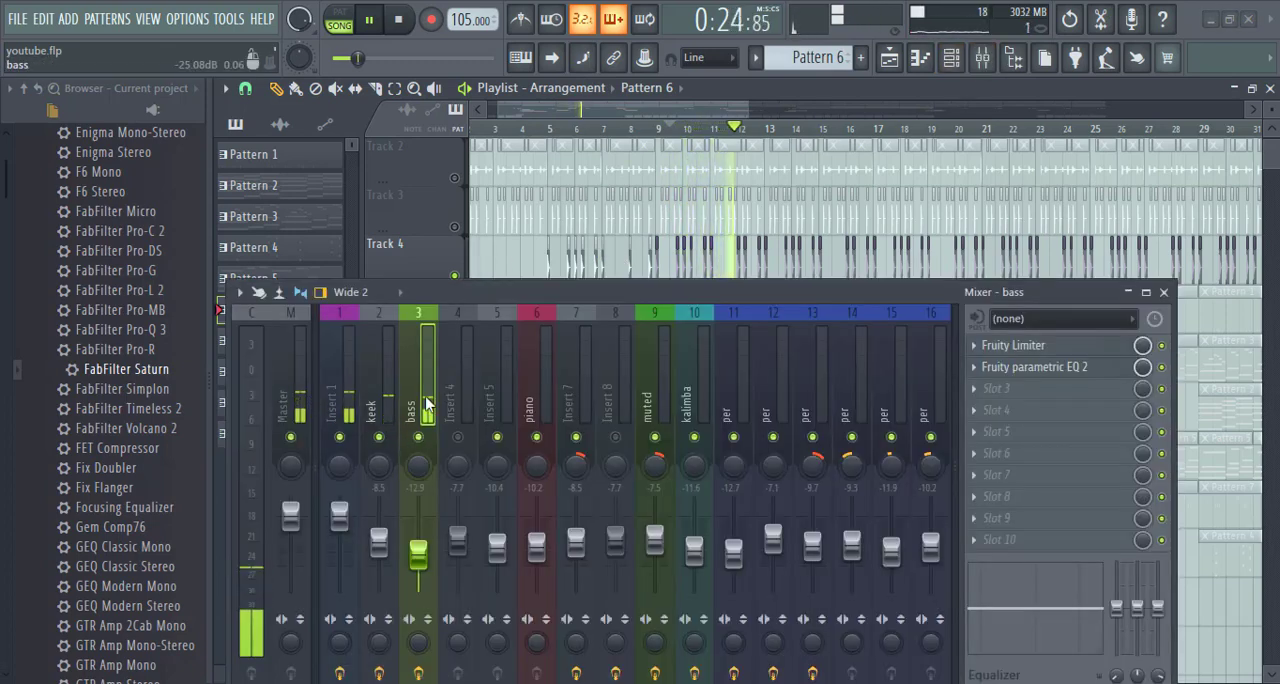
# - Open the bass insert's Fruity Limiter, uncover its controls, and examine the compression while Track 4 and the bass play
pyautogui.click(1013, 345)
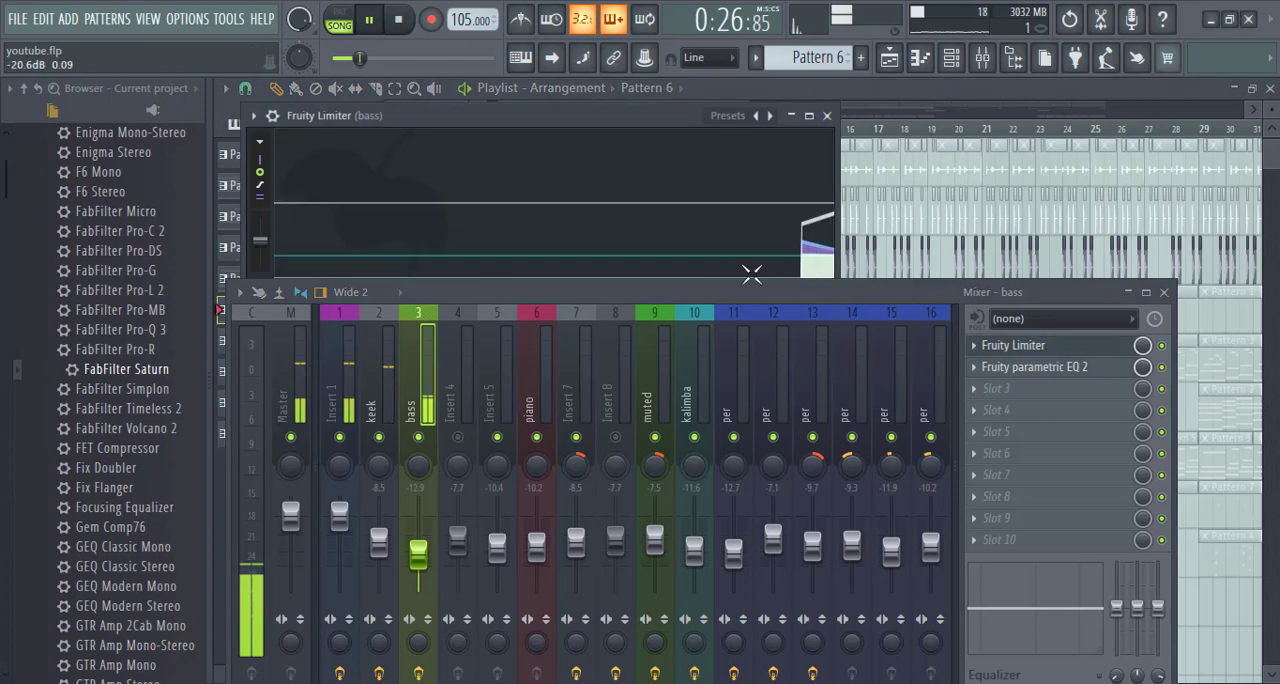
pyautogui.moveTo(740, 283); pyautogui.dragTo(760, 396)
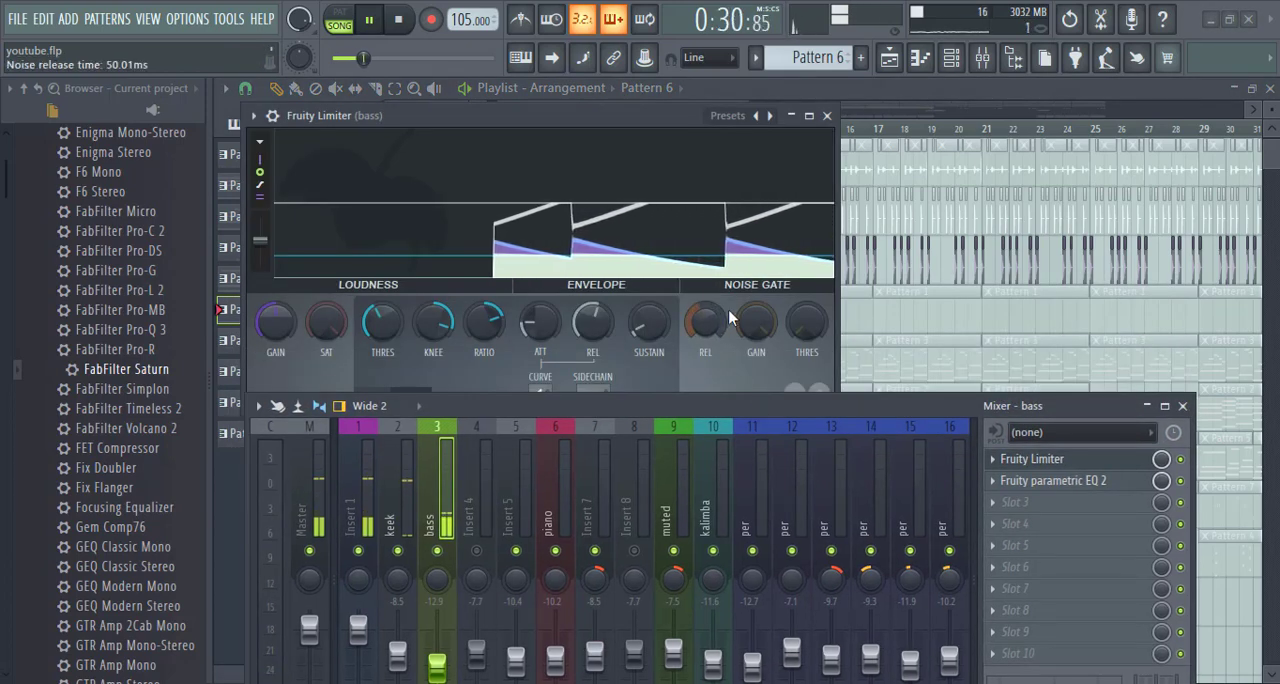
pyautogui.press('space')
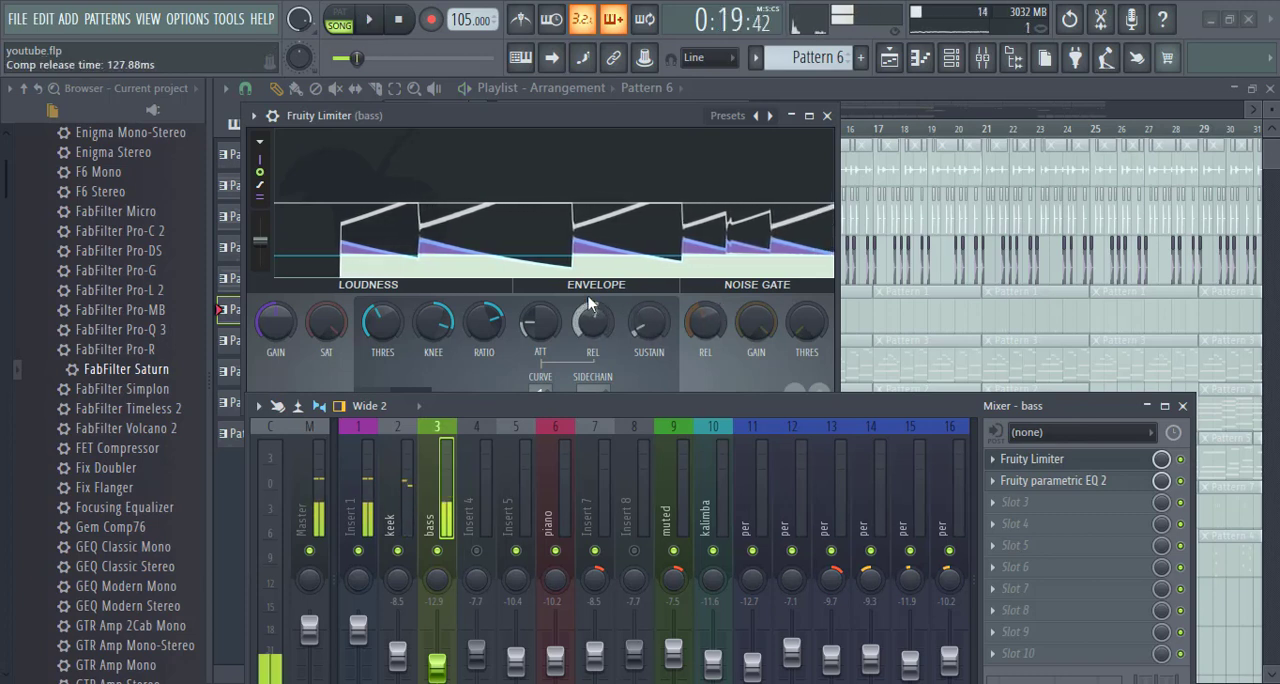
pyautogui.press('space')
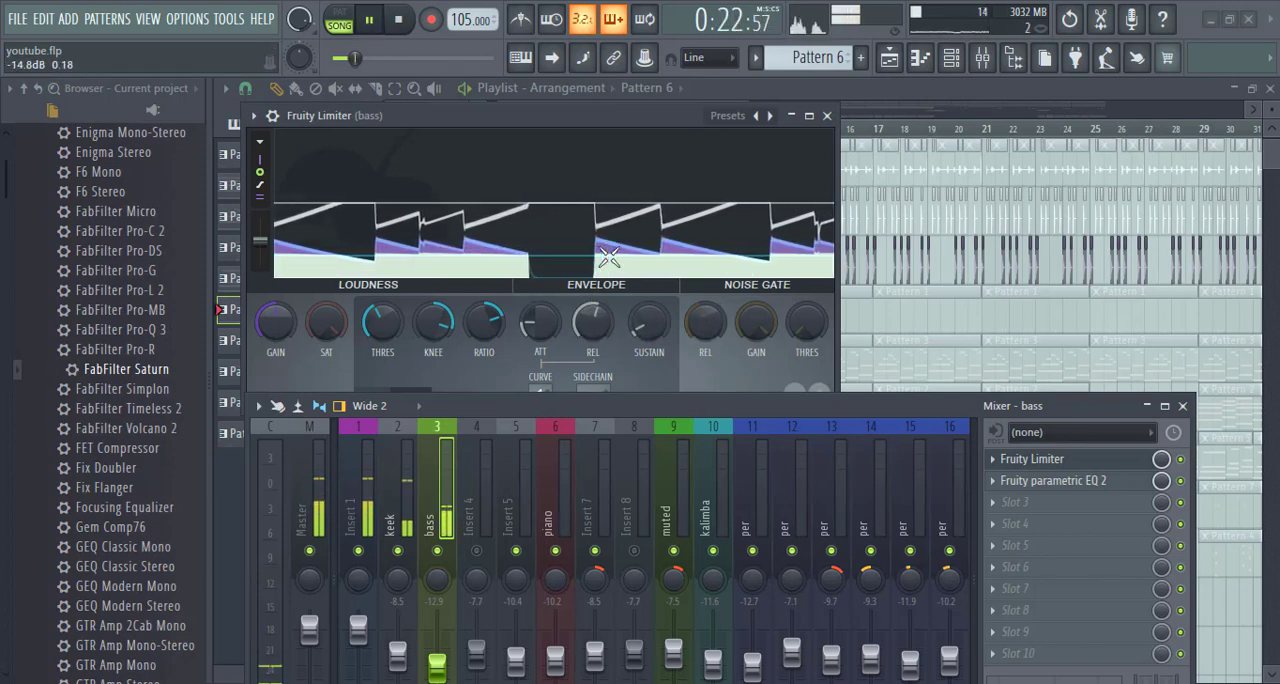
pyautogui.press('space')
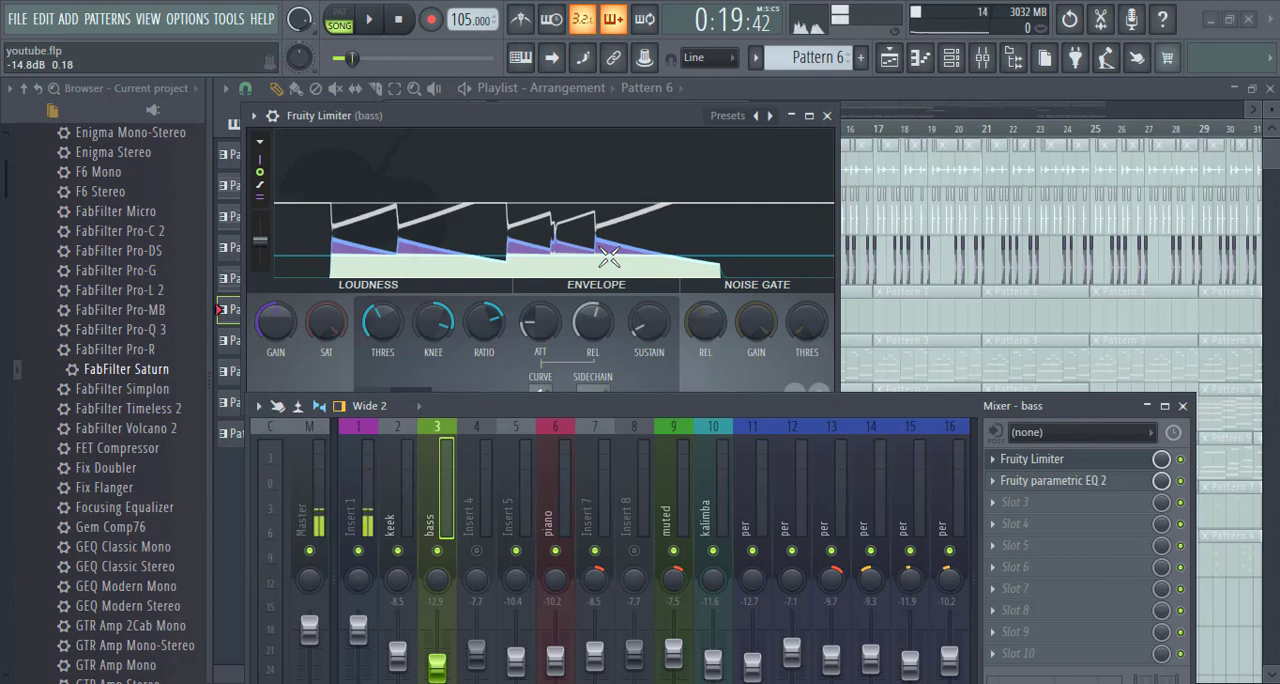
# - Close the bass Fruity Limiter and look across the mixer inserts as far as the vox channels
pyautogui.click(1182, 405)
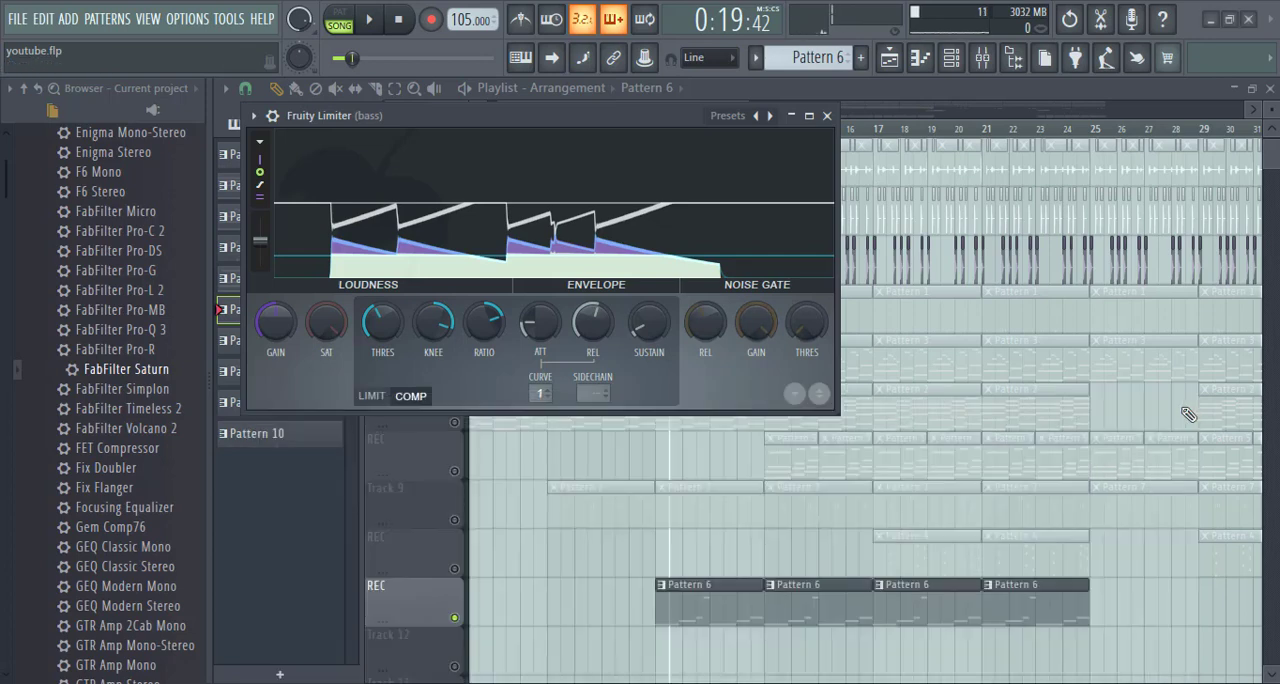
pyautogui.click(826, 115)
pyautogui.click(985, 57)
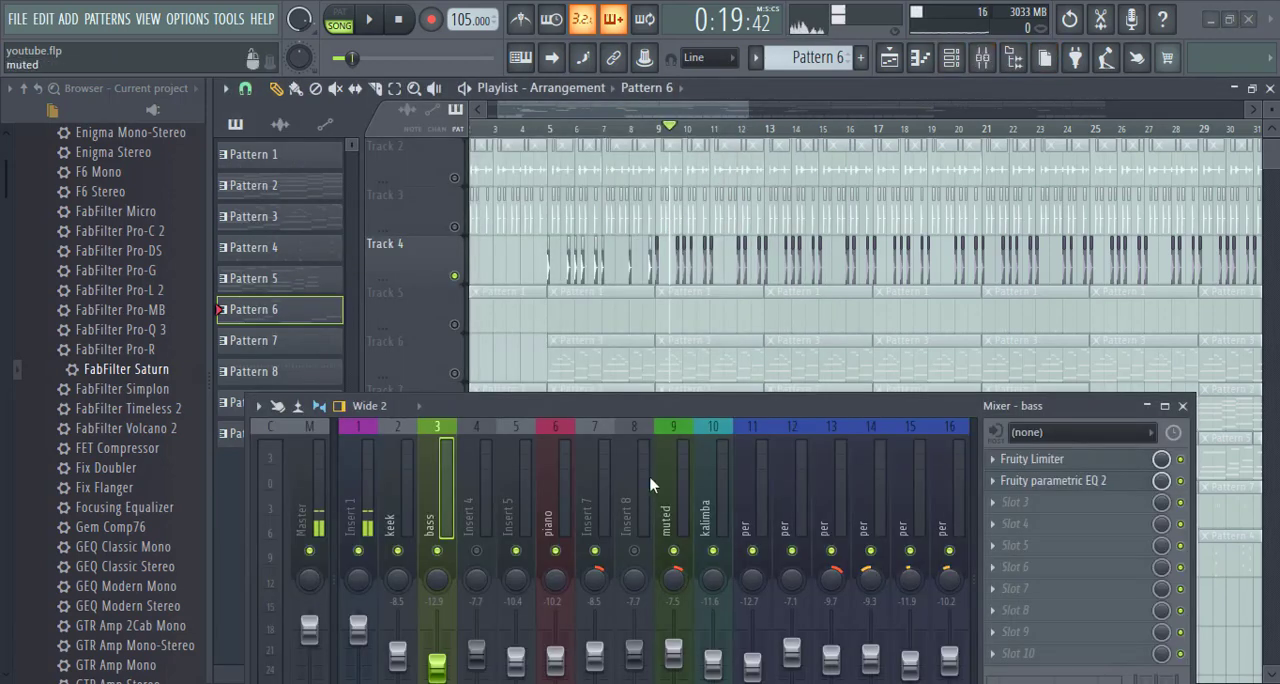
pyautogui.moveTo(631, 413); pyautogui.dragTo(638, 222)
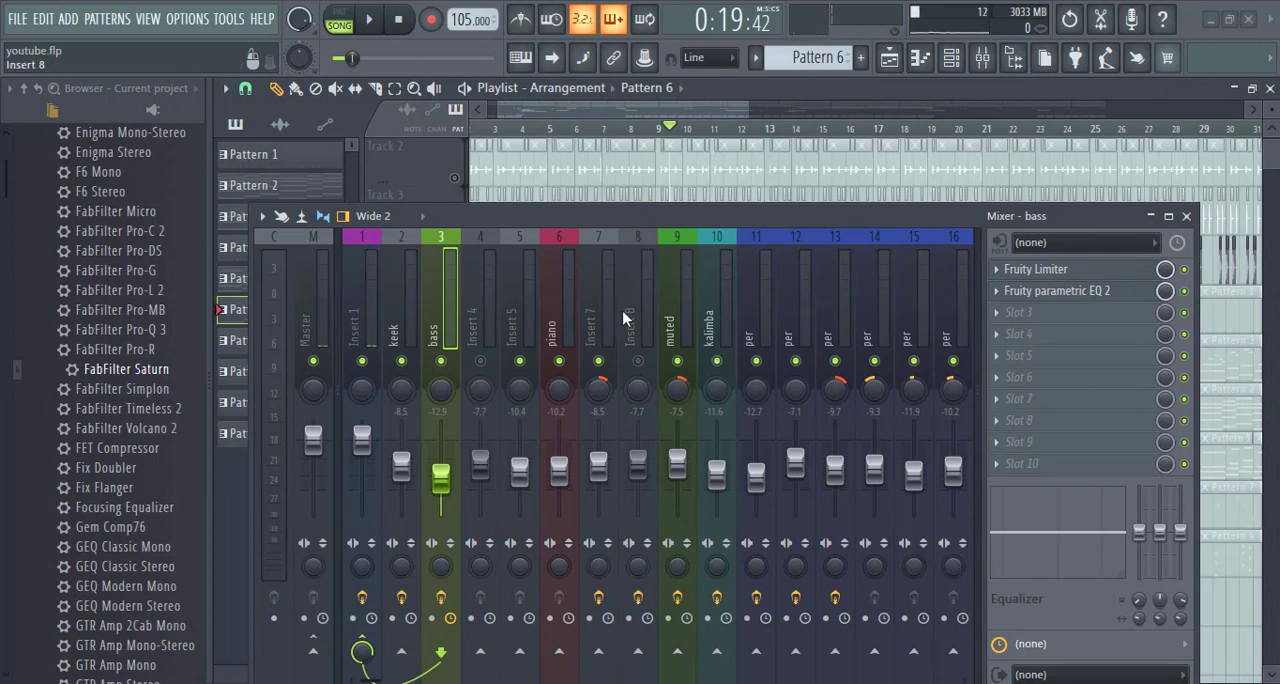
pyautogui.scroll(-3, 624, 318)
pyautogui.scroll(-2, 623, 316)
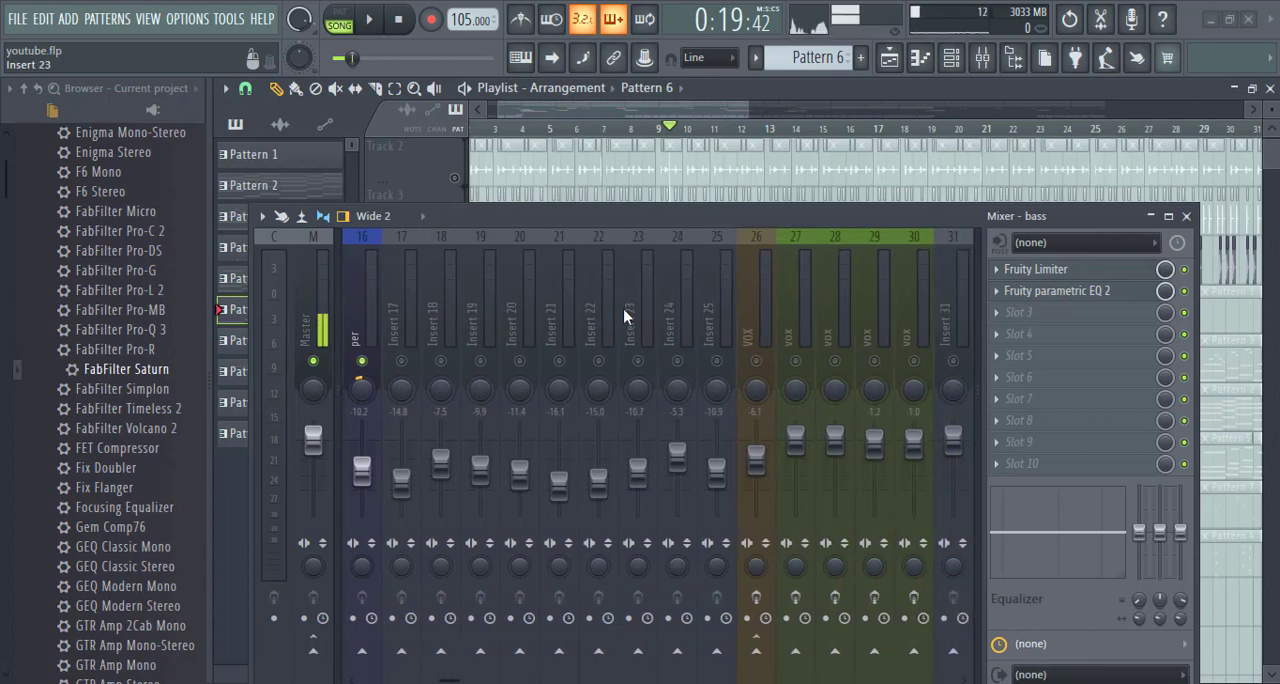
pyautogui.scroll(3, 743, 290)
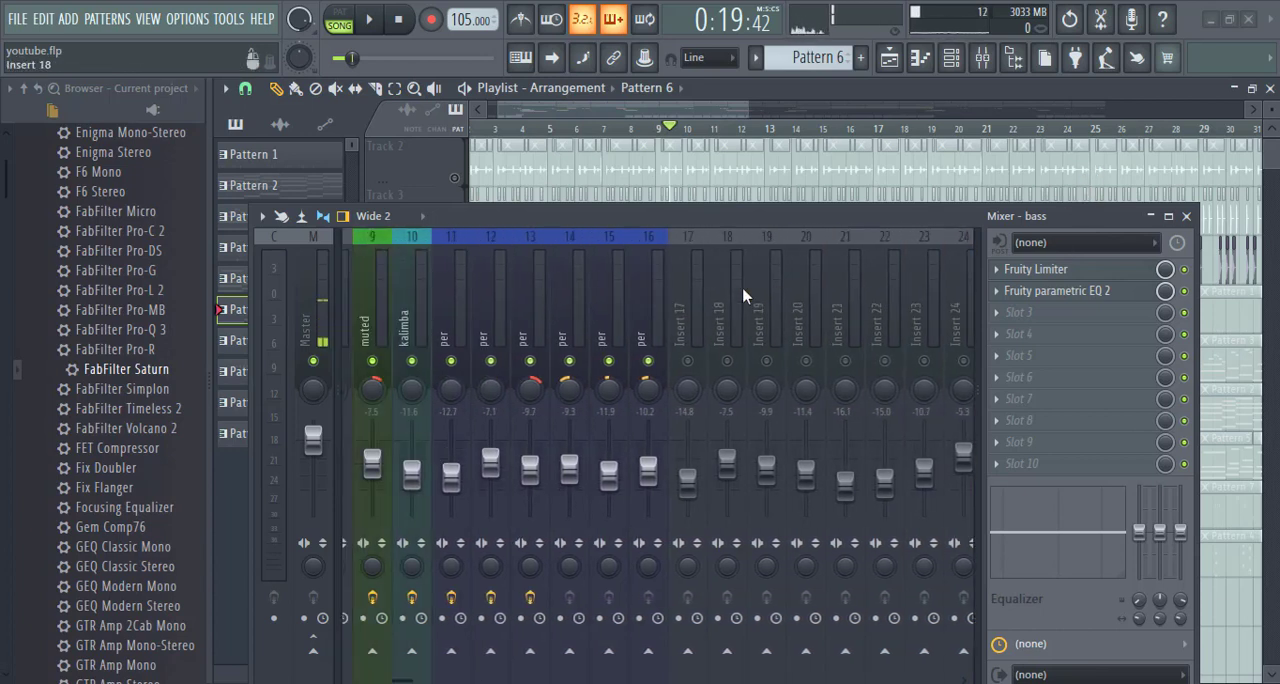
# - Review the plugins on the first per insert, the kalimba and muted inserts, and Insert 7
pyautogui.click(672, 302)
pyautogui.click(626, 309)
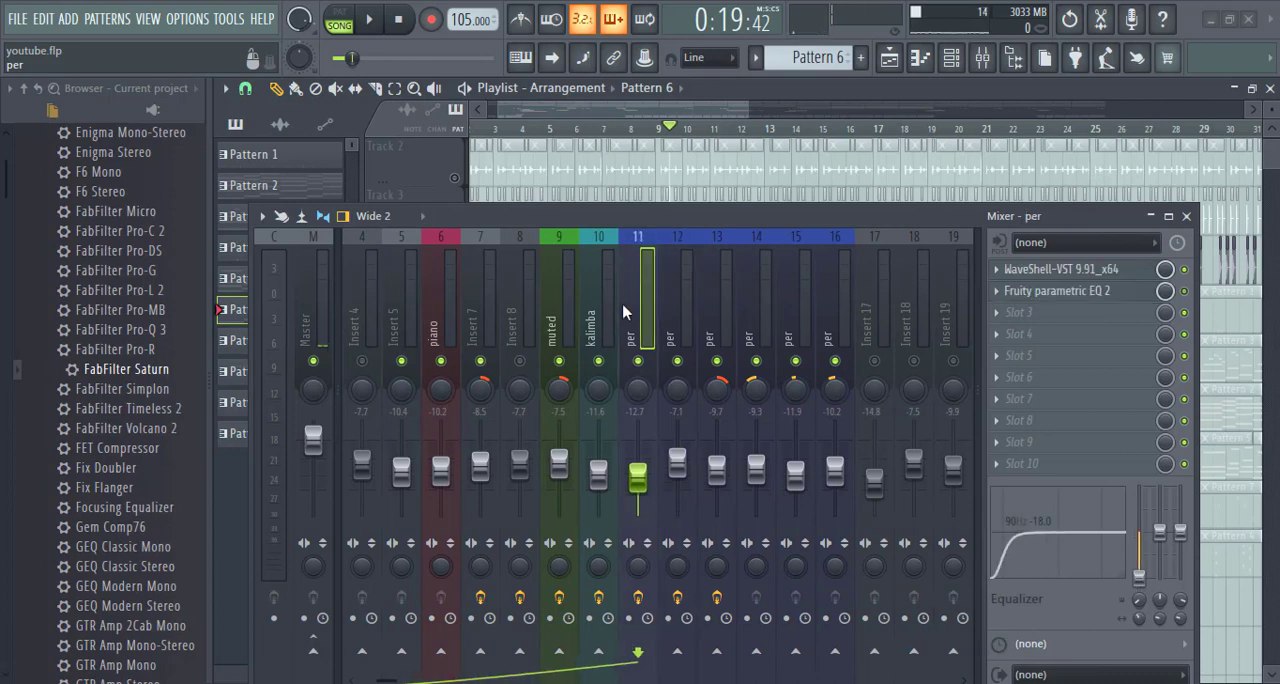
pyautogui.click(593, 314)
pyautogui.click(555, 313)
pyautogui.click(489, 303)
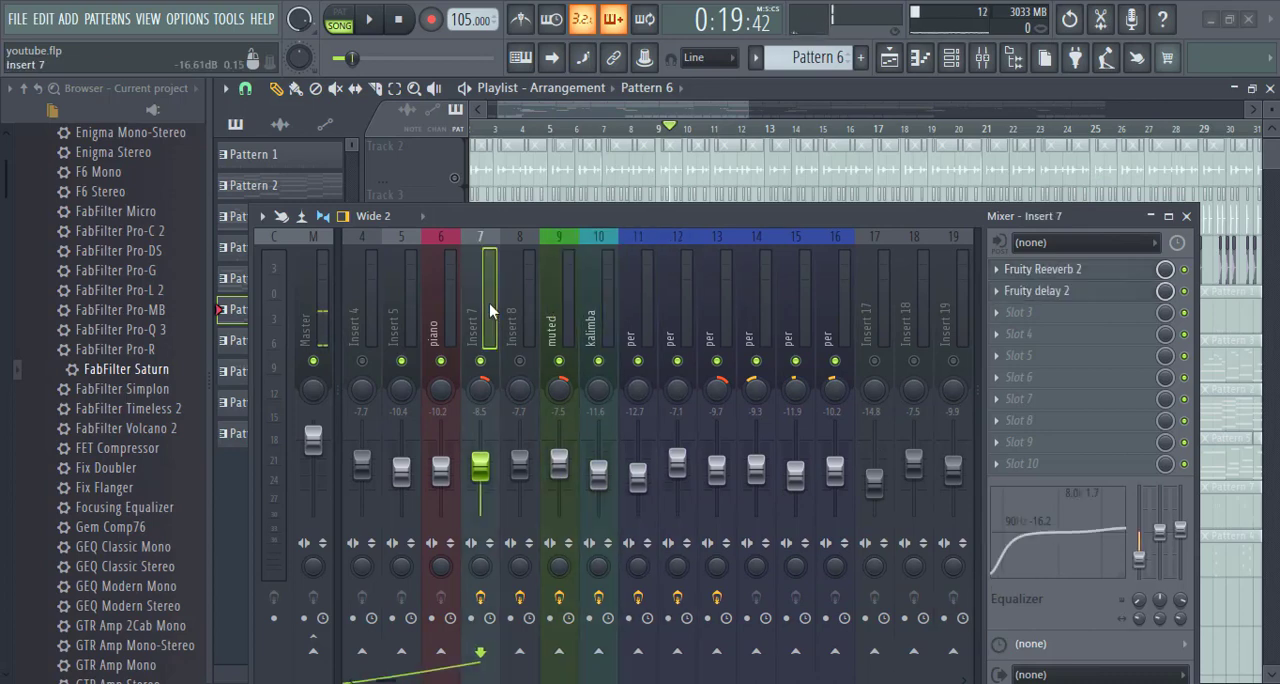
# - Unmute the remaining playlist tracks down to Track 28 and play the full song from the start
pyautogui.click(454, 572)
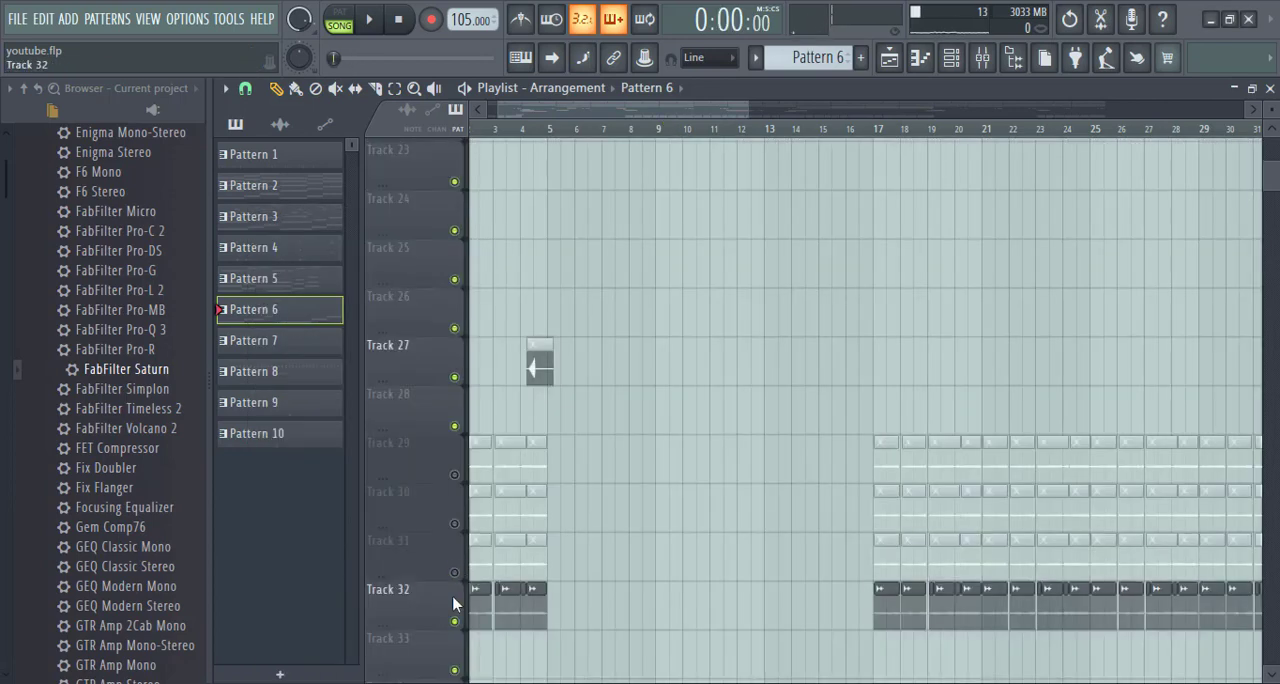
pyautogui.click(454, 621)
pyautogui.press('space')
pyautogui.scroll(4, 431, 456)
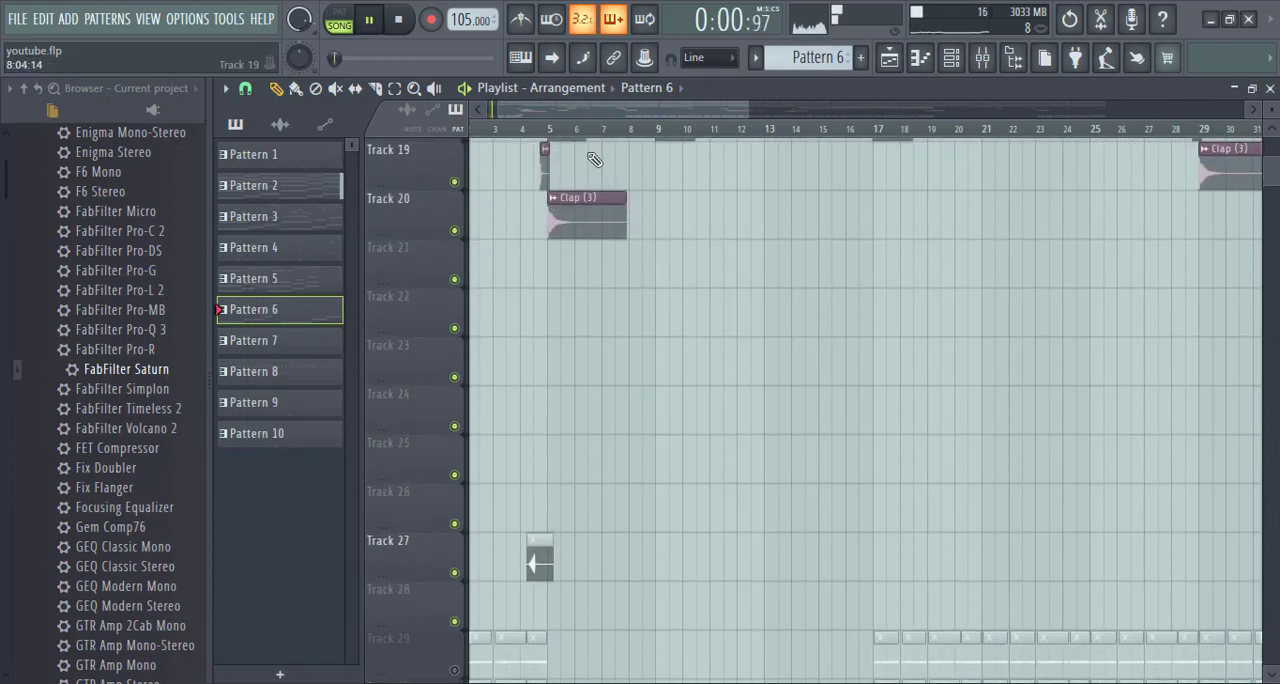
pyautogui.scroll(3, 537, 117)
pyautogui.moveTo(547, 112); pyautogui.dragTo(420, 162)
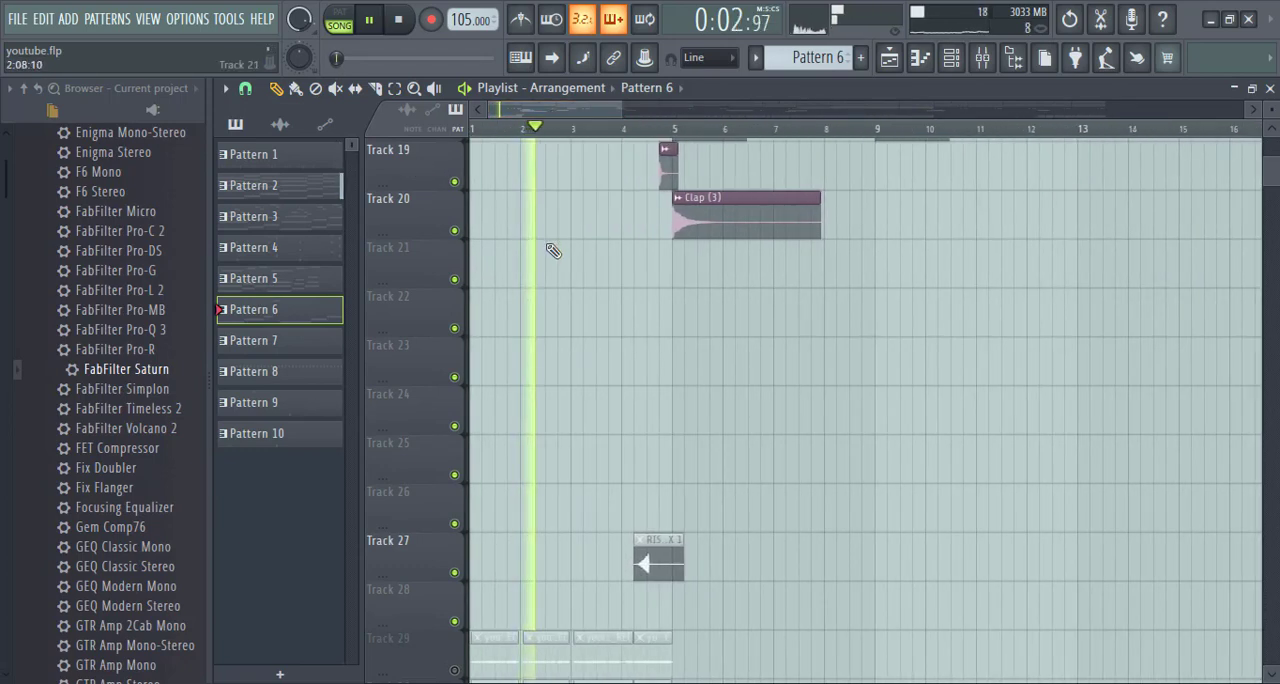
pyautogui.scroll(4, 570, 254)
pyautogui.scroll(12, 578, 264)
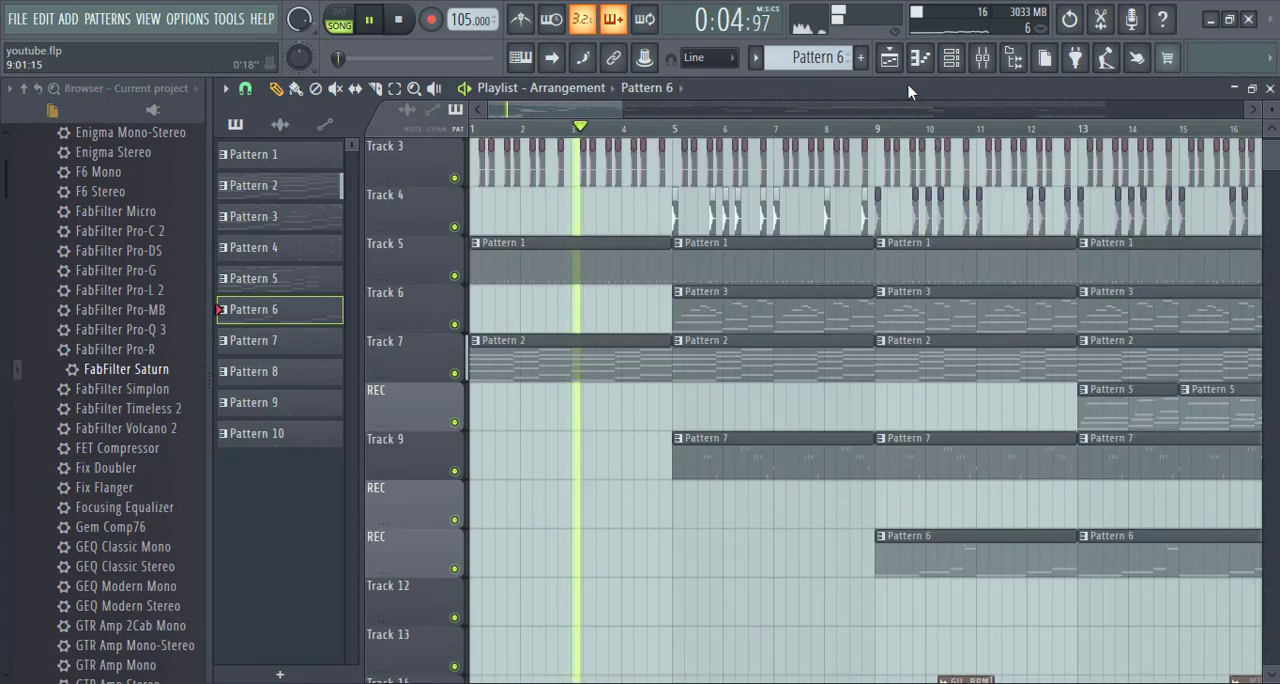
# - Check the levels across all mixer inserts while the full song plays, save the project, and close the mixer
pyautogui.click(979, 60)
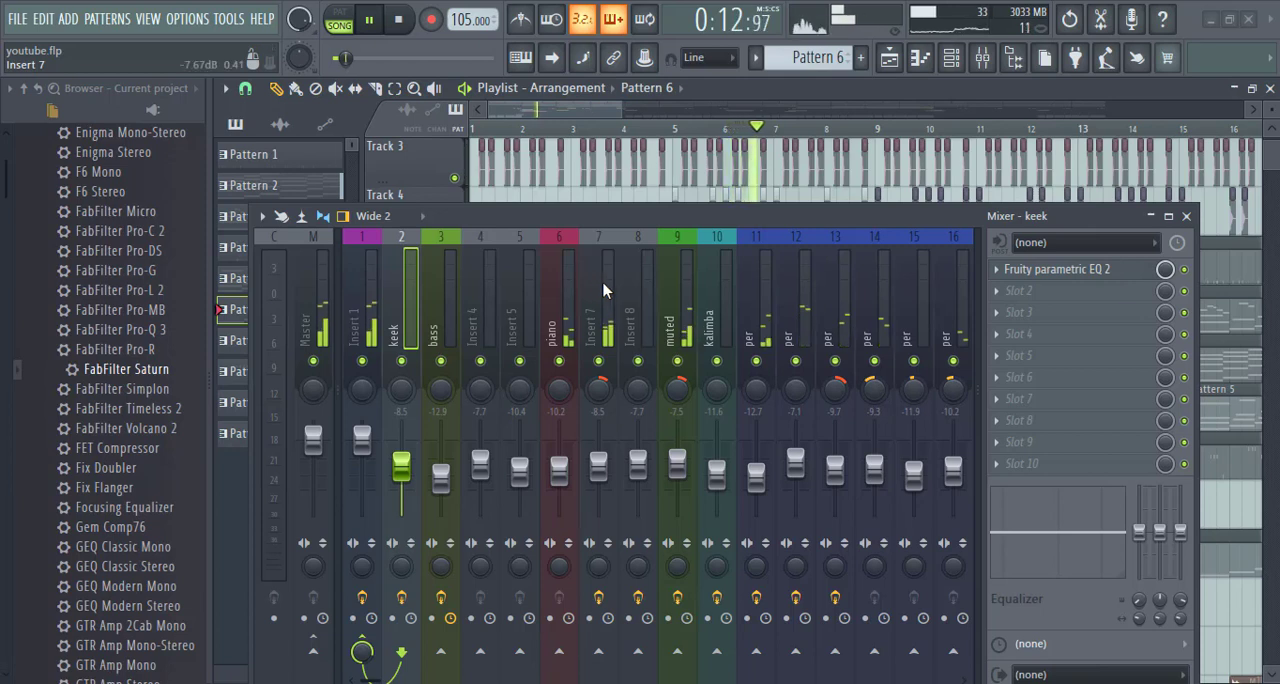
pyautogui.scroll(-6, 604, 290)
pyautogui.scroll(6, 615, 290)
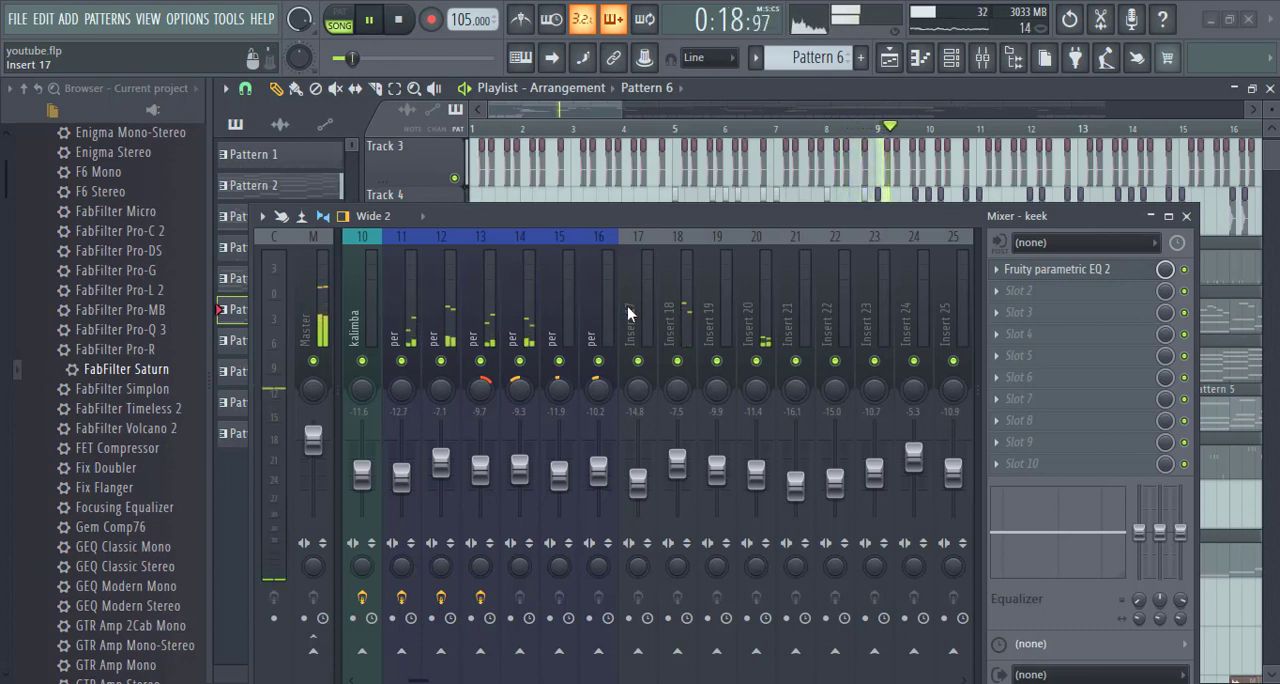
pyautogui.scroll(-6, 630, 310)
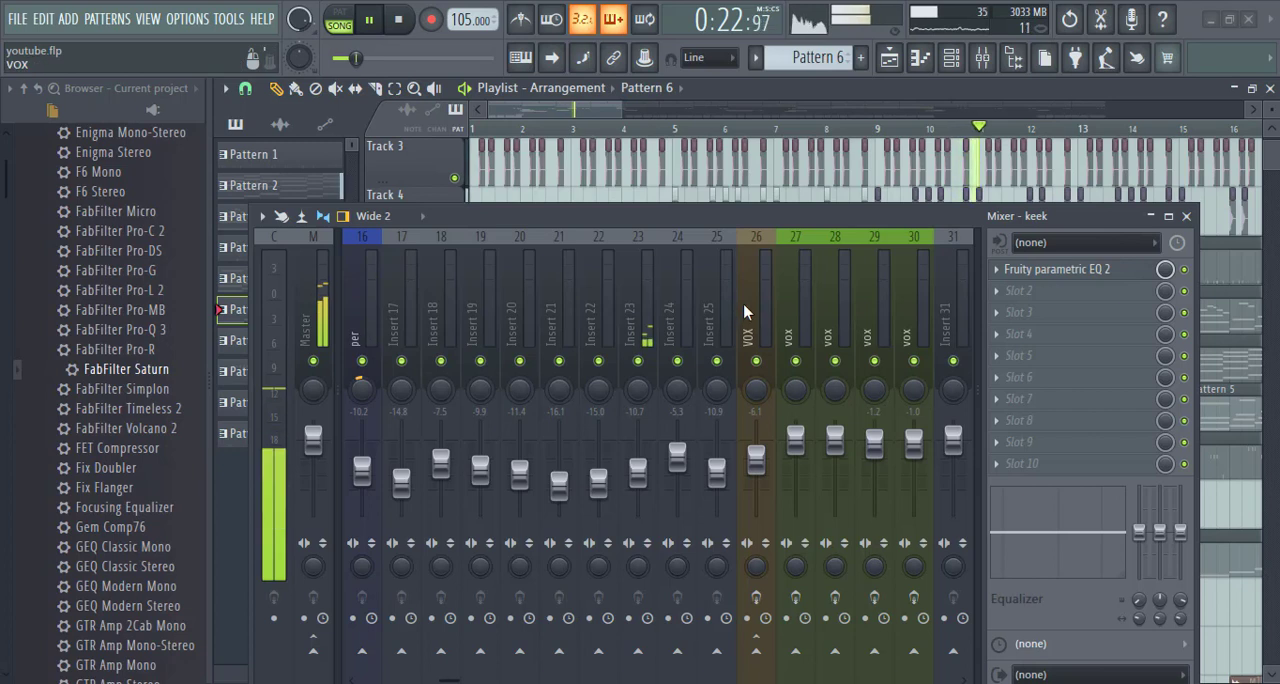
pyautogui.hotkey('ctrl', 's')
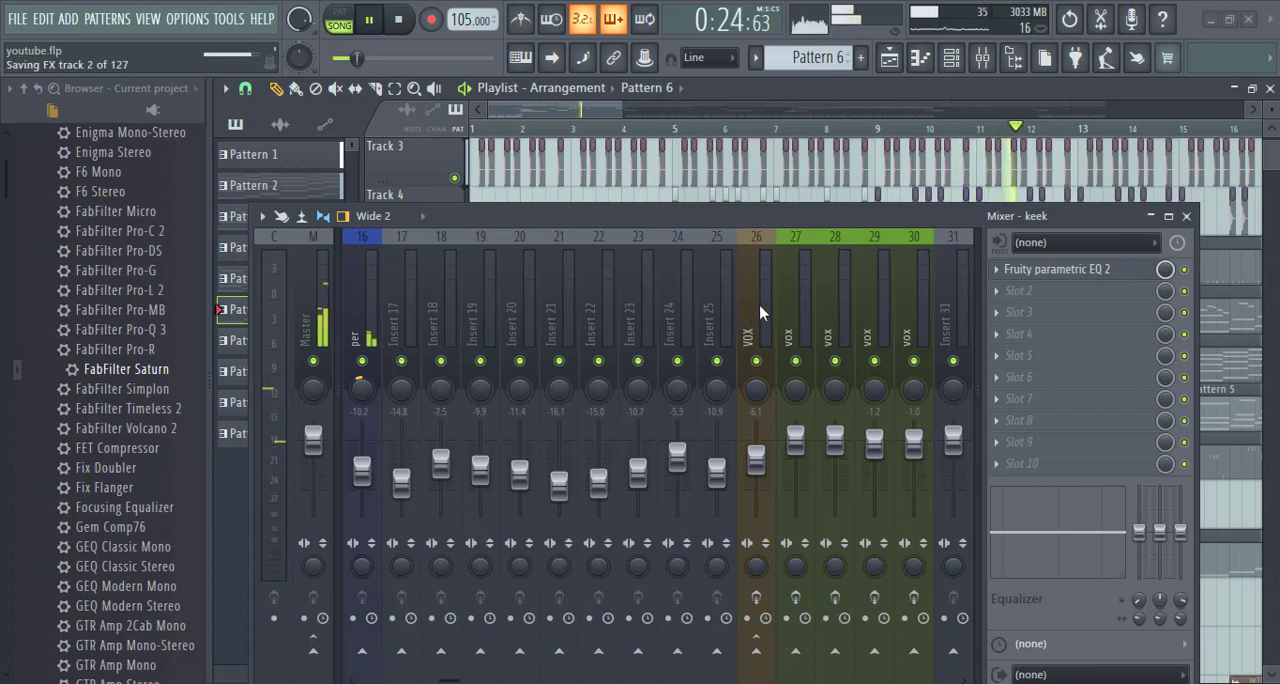
pyautogui.click(1187, 217)
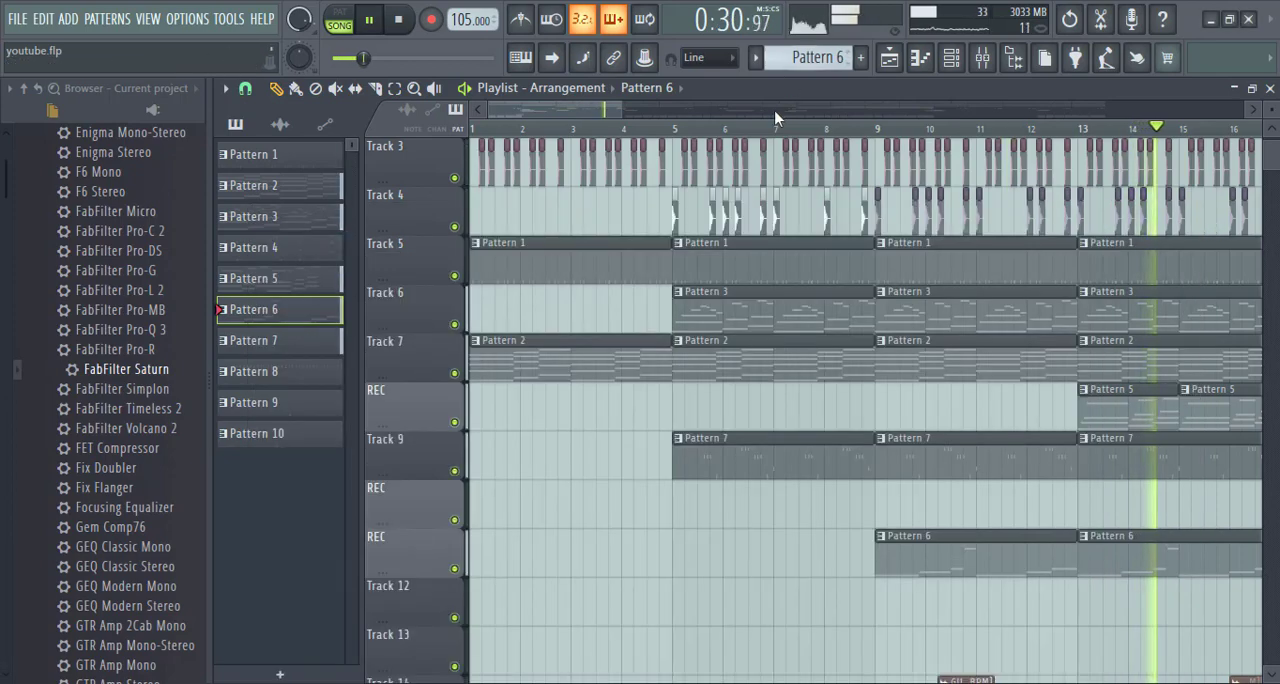
# - Follow the full arrangement in the playlist up to about bar 21, stop playback, and save the project
pyautogui.scroll(-5, 765, 138)
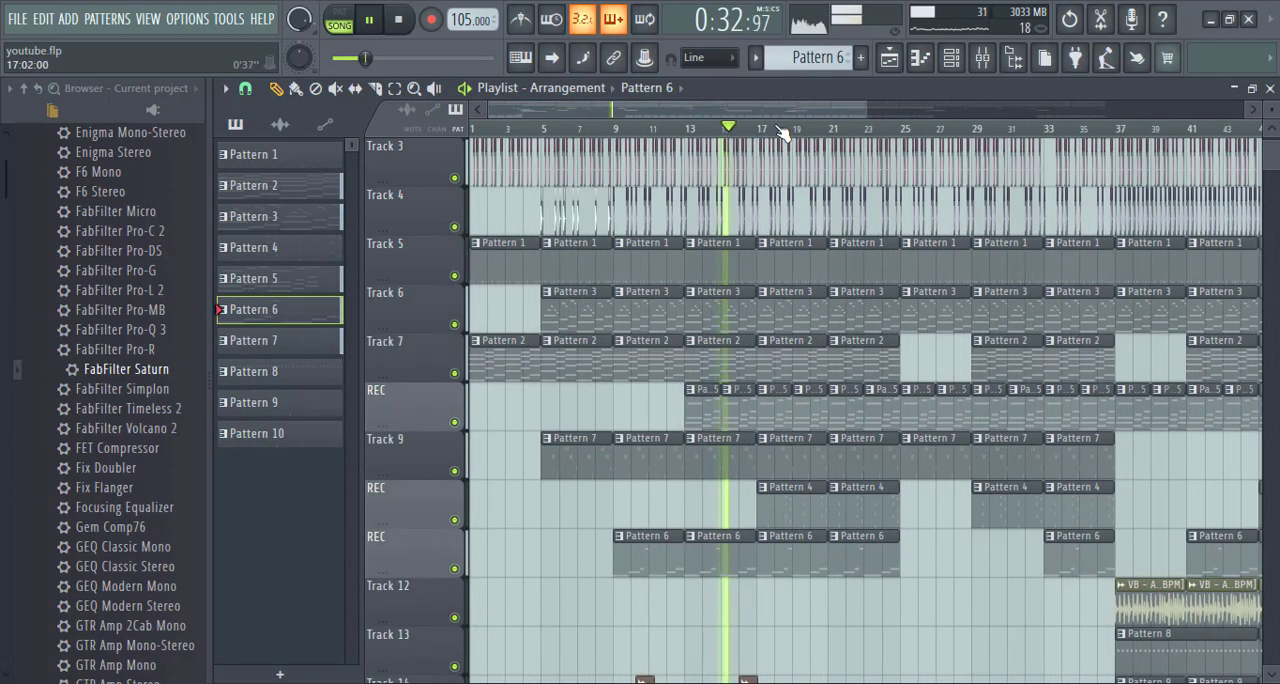
pyautogui.scroll(5, 800, 135)
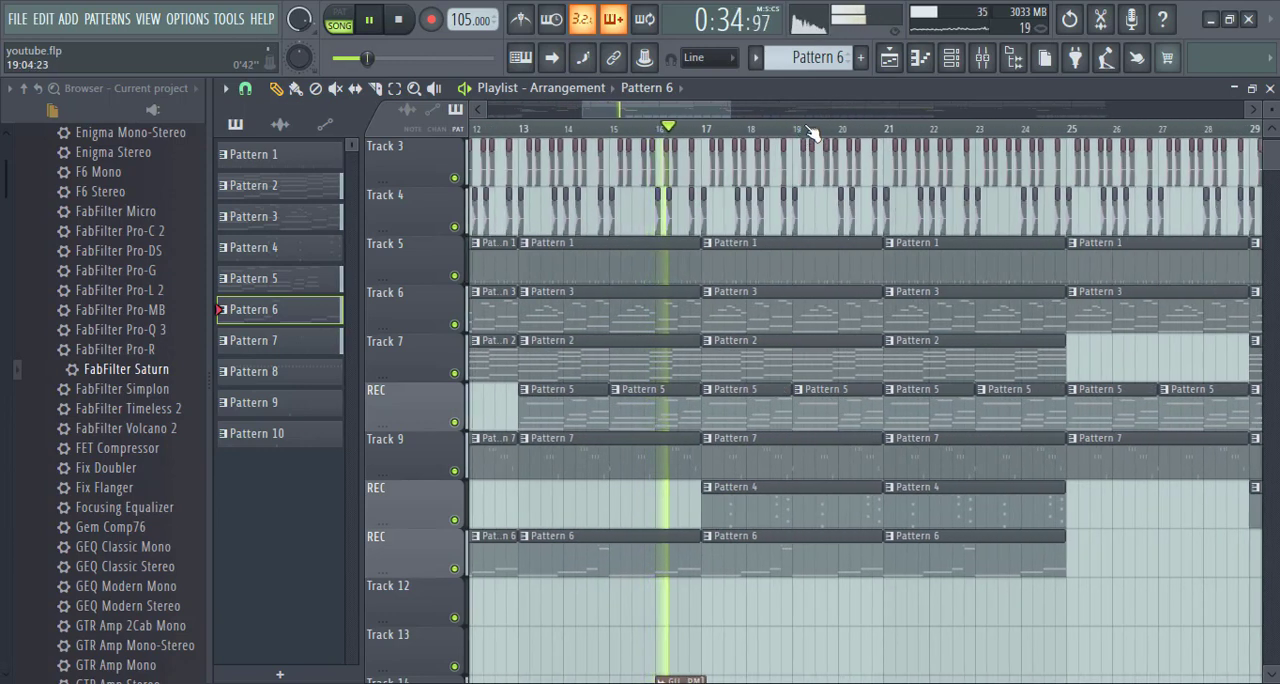
pyautogui.scroll(2, 805, 135)
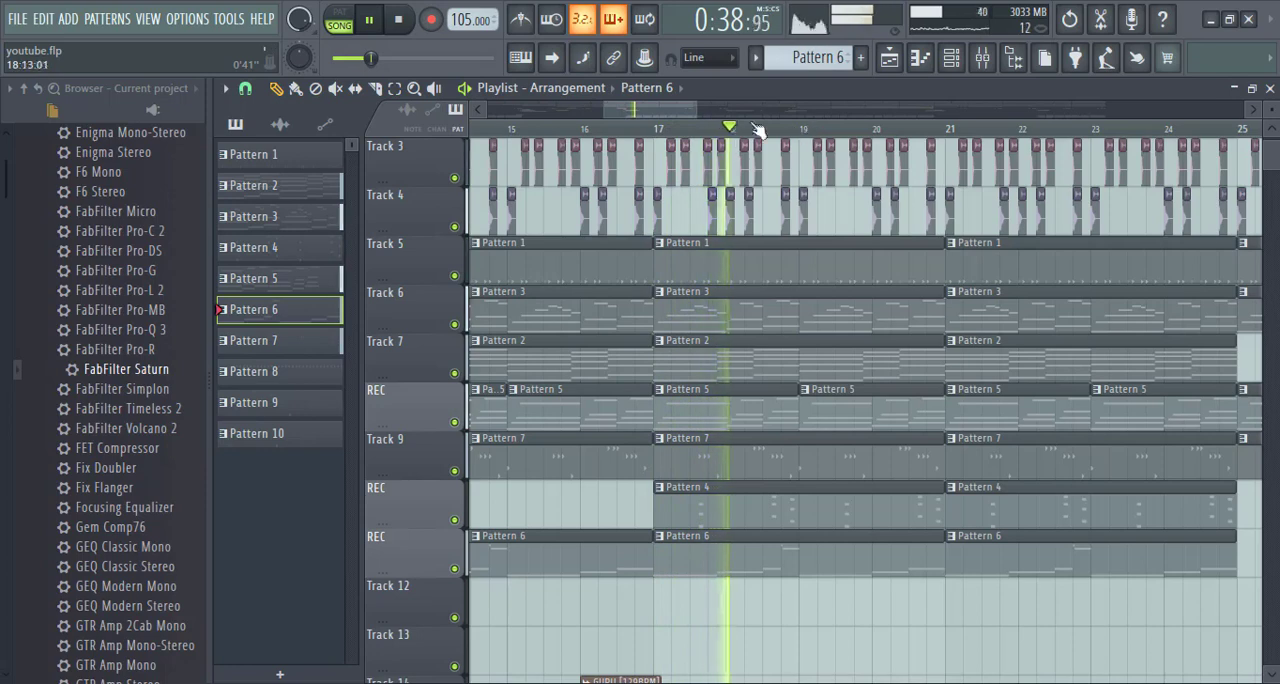
pyautogui.moveTo(684, 112); pyautogui.dragTo(698, 114)
pyautogui.scroll(-1, 710, 125)
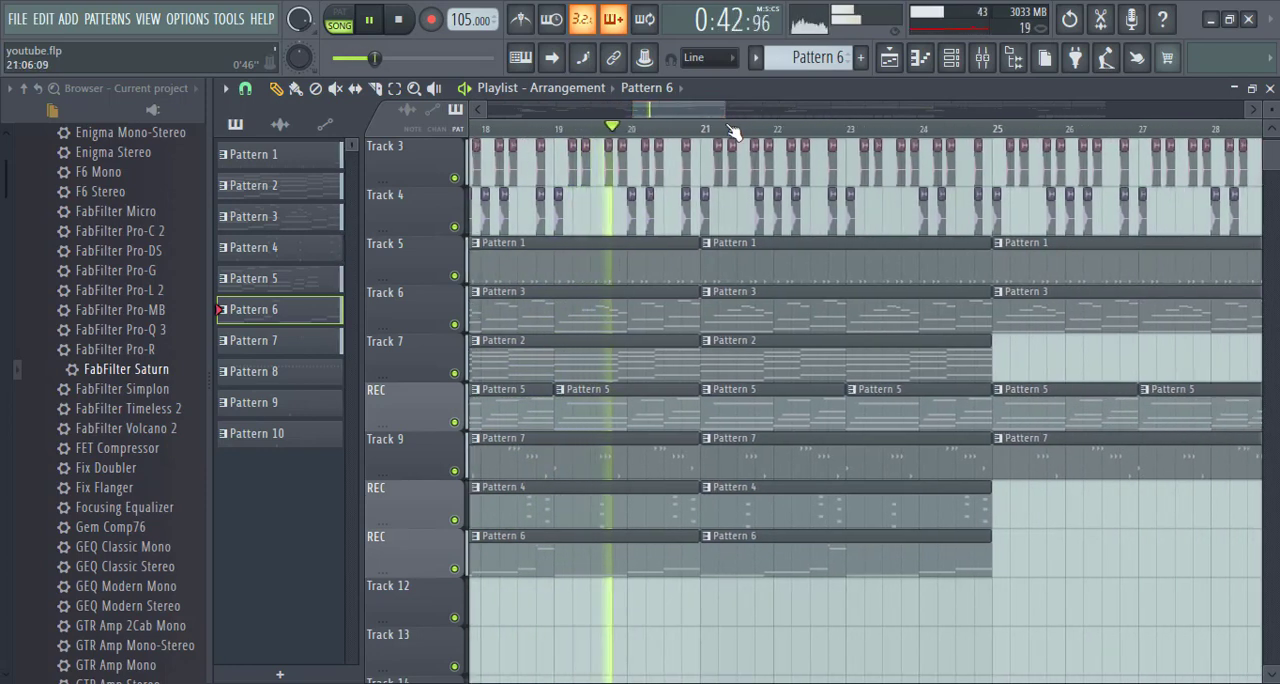
pyautogui.scroll(-1, 738, 132)
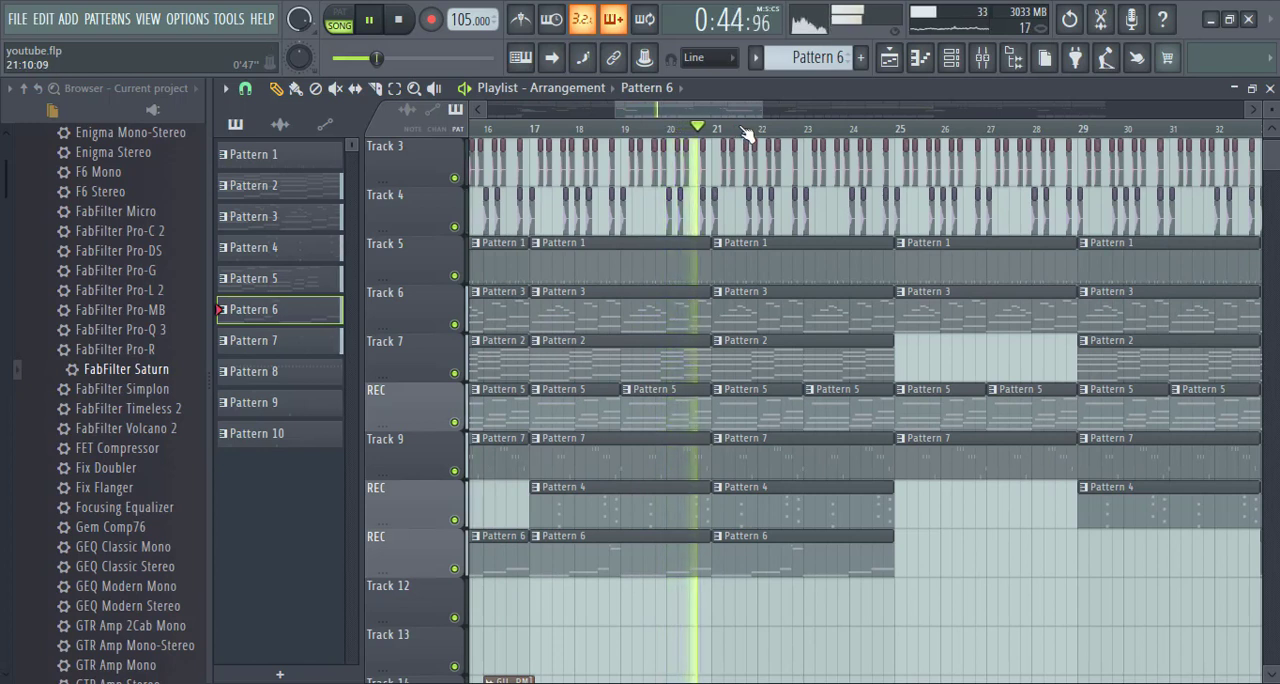
pyautogui.press('space')
pyautogui.hotkey('ctrl', 's')
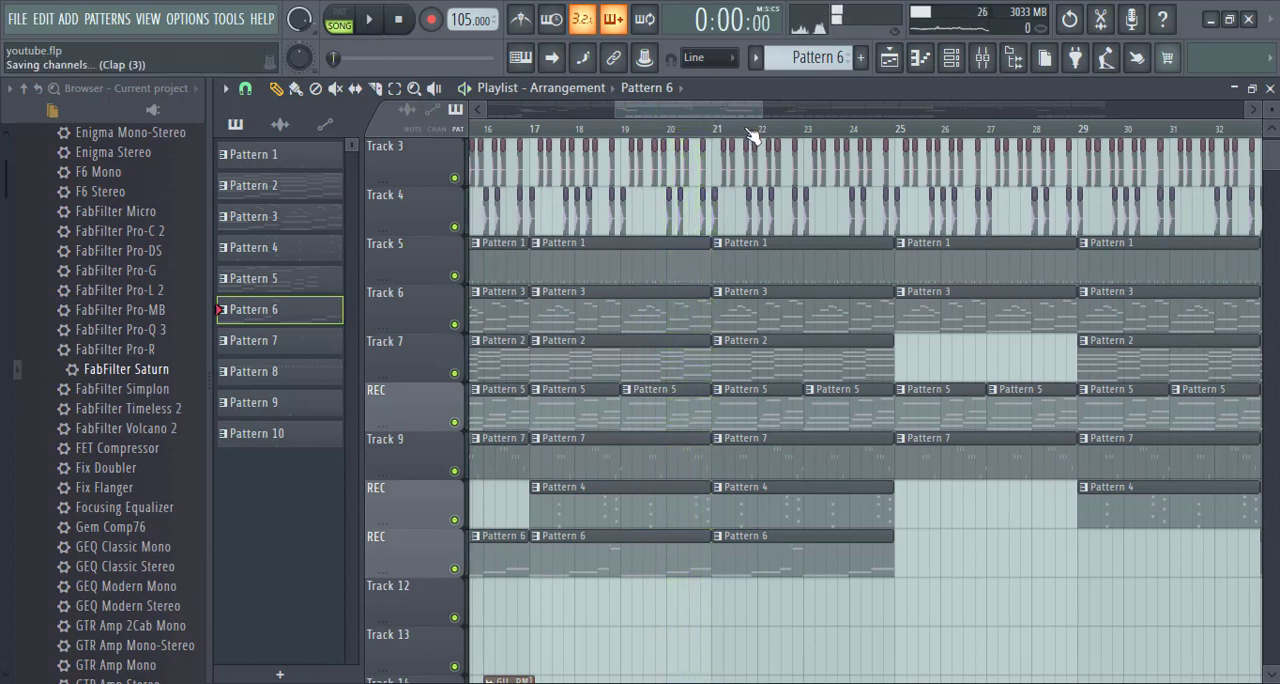
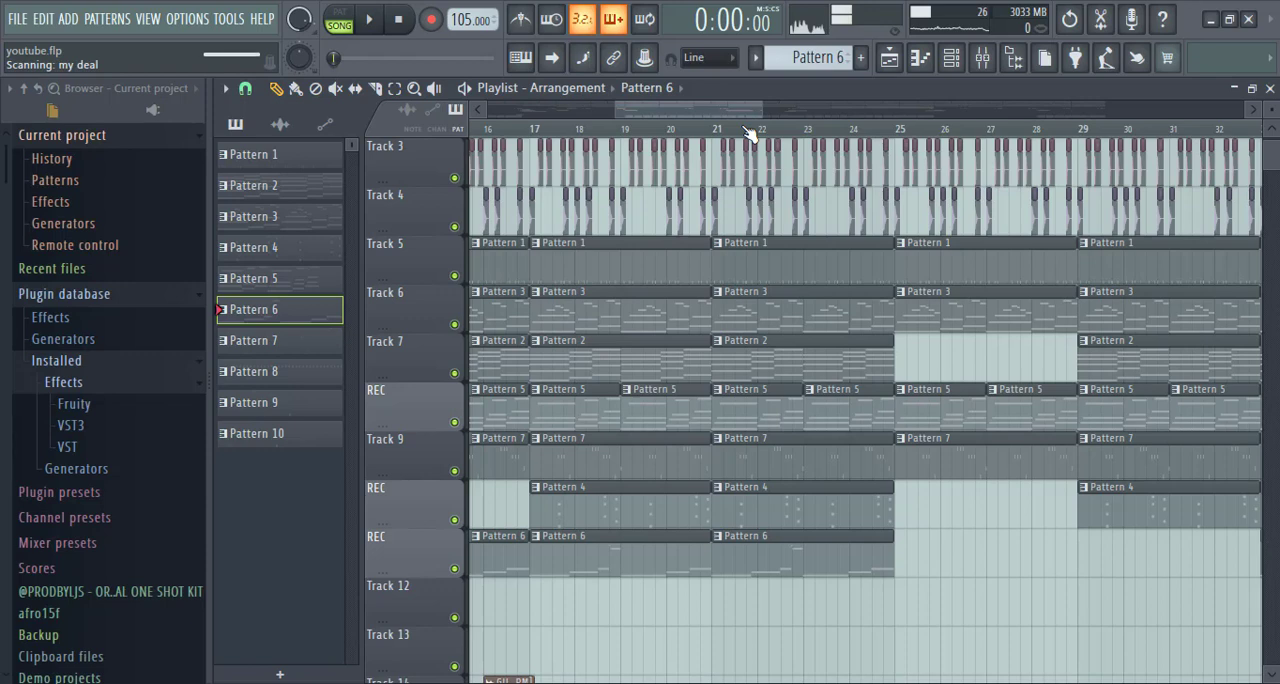
# - Solo Track 29 in the playlist and unmute Tracks 30, 31 and 32, which hold the other recorded vocal takes
pyautogui.scroll(-3, 751, 135)
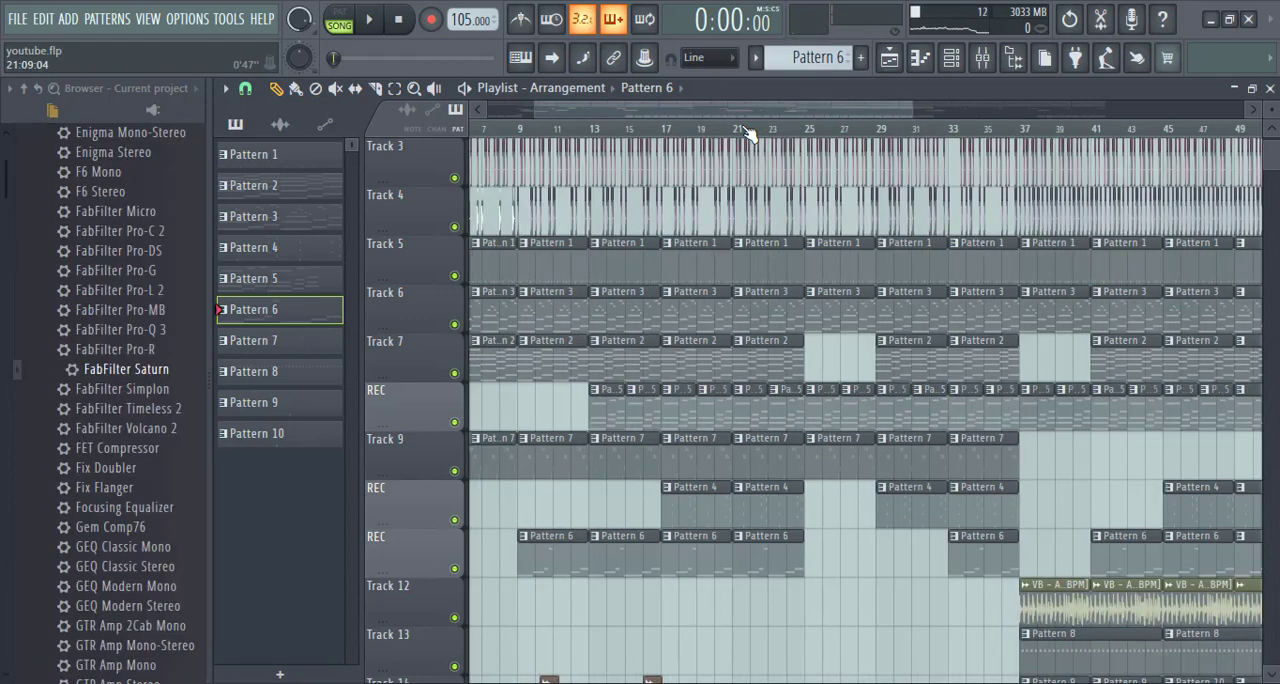
pyautogui.scroll(-2, 760, 135)
pyautogui.scroll(4, 632, 143)
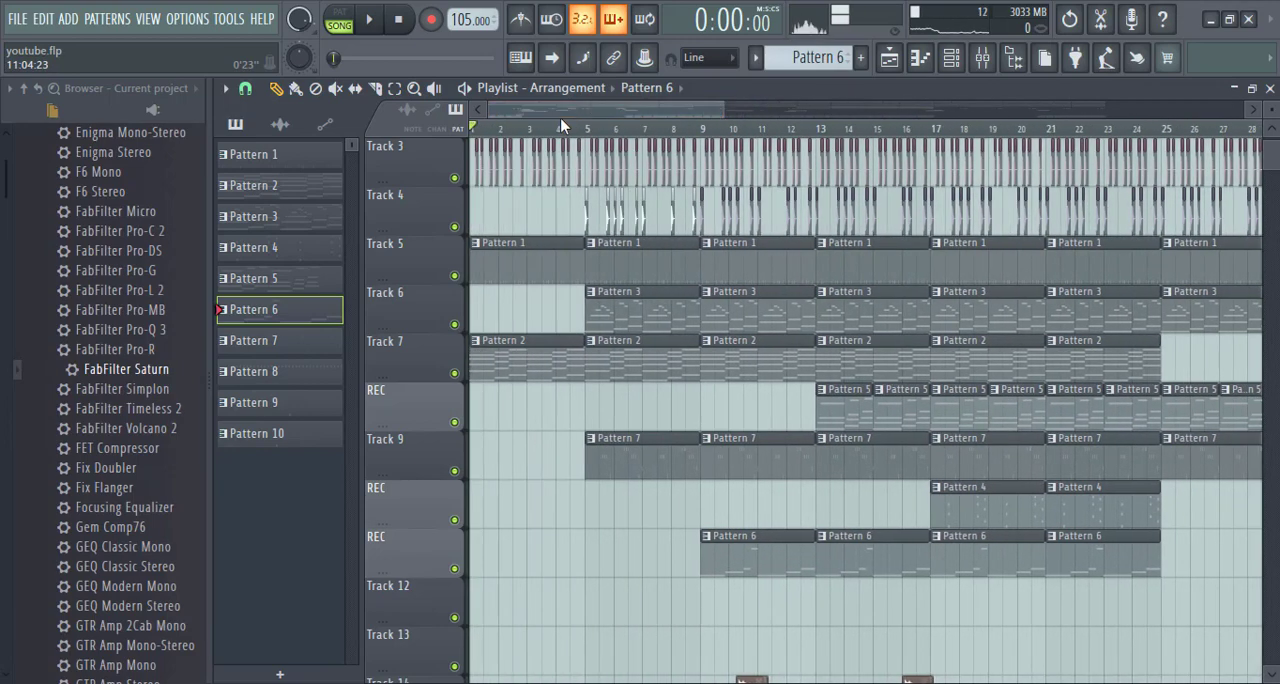
pyautogui.scroll(2, 560, 118)
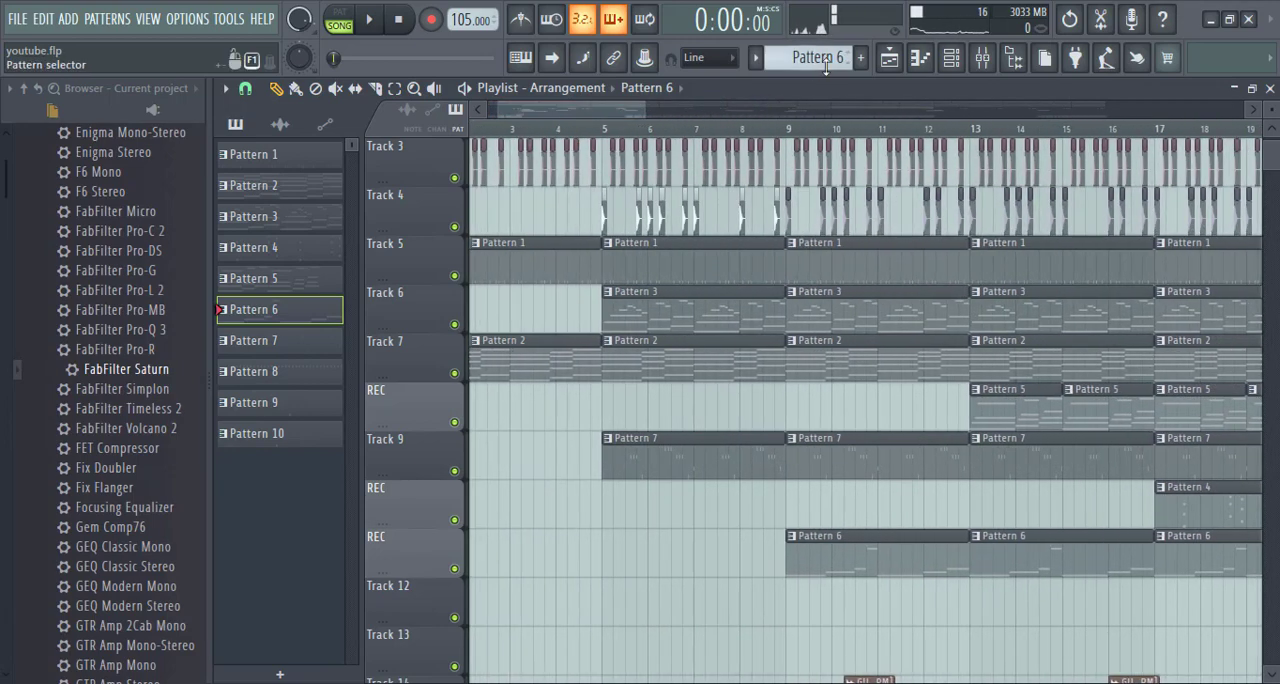
pyautogui.click(982, 57)
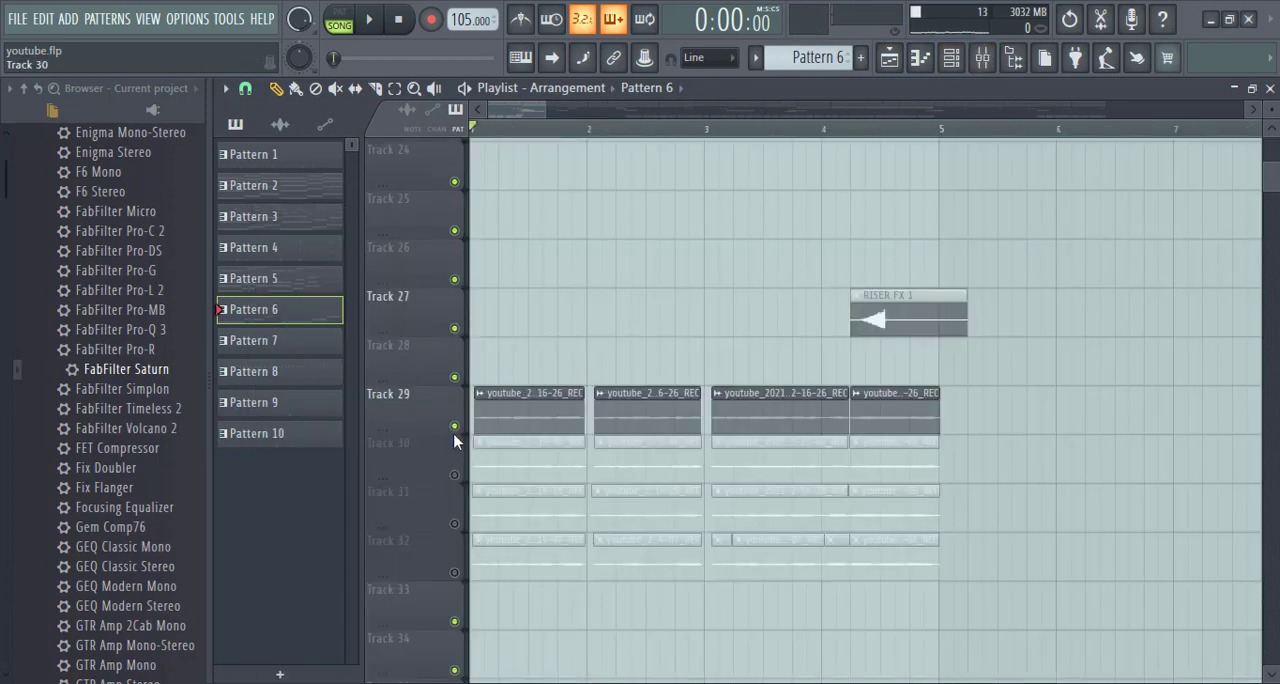
pyautogui.rightClick(455, 427)
pyautogui.click(455, 475)
pyautogui.click(455, 524)
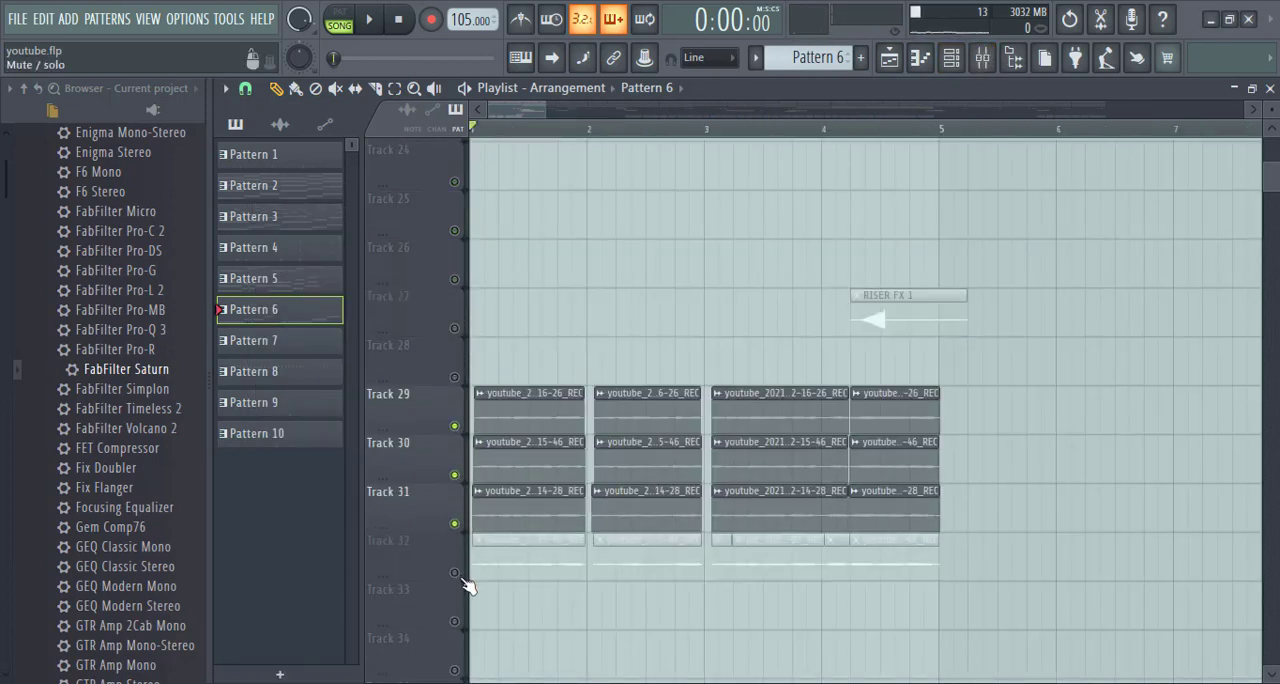
pyautogui.click(455, 573)
# - Play the four soloed vocal tracks, check their levels in the mixer, stop playback, and save the project
pyautogui.press('space')
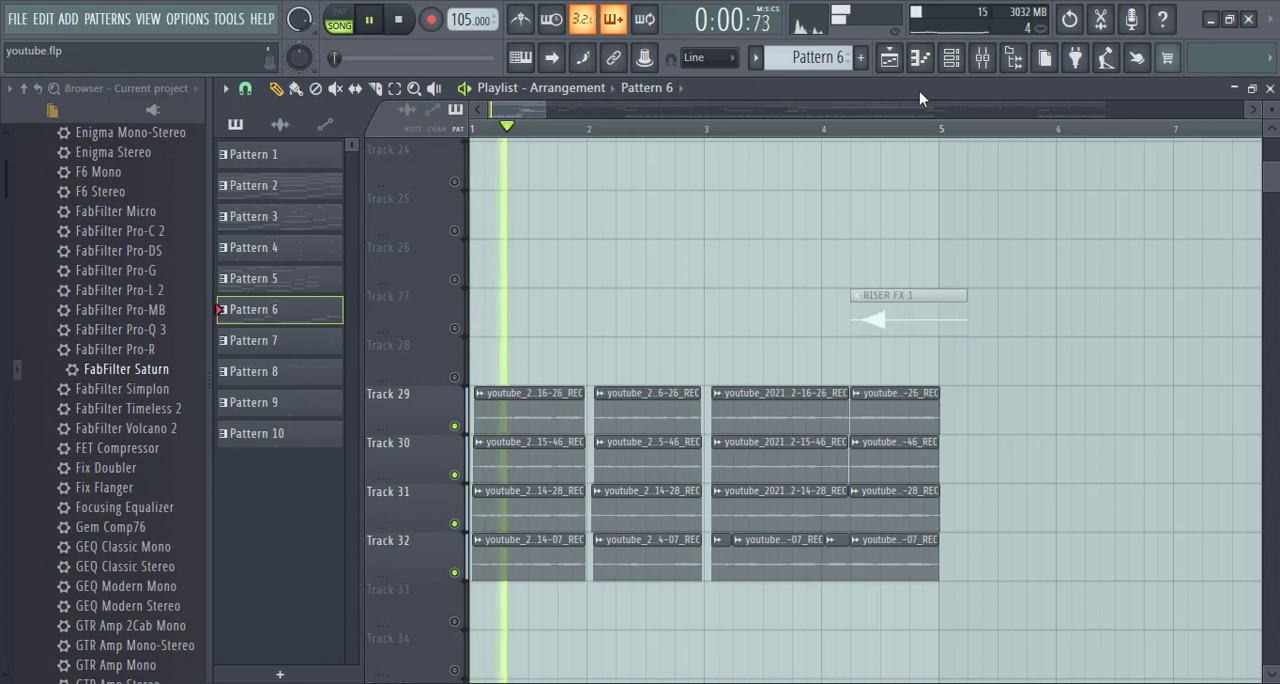
pyautogui.click(982, 57)
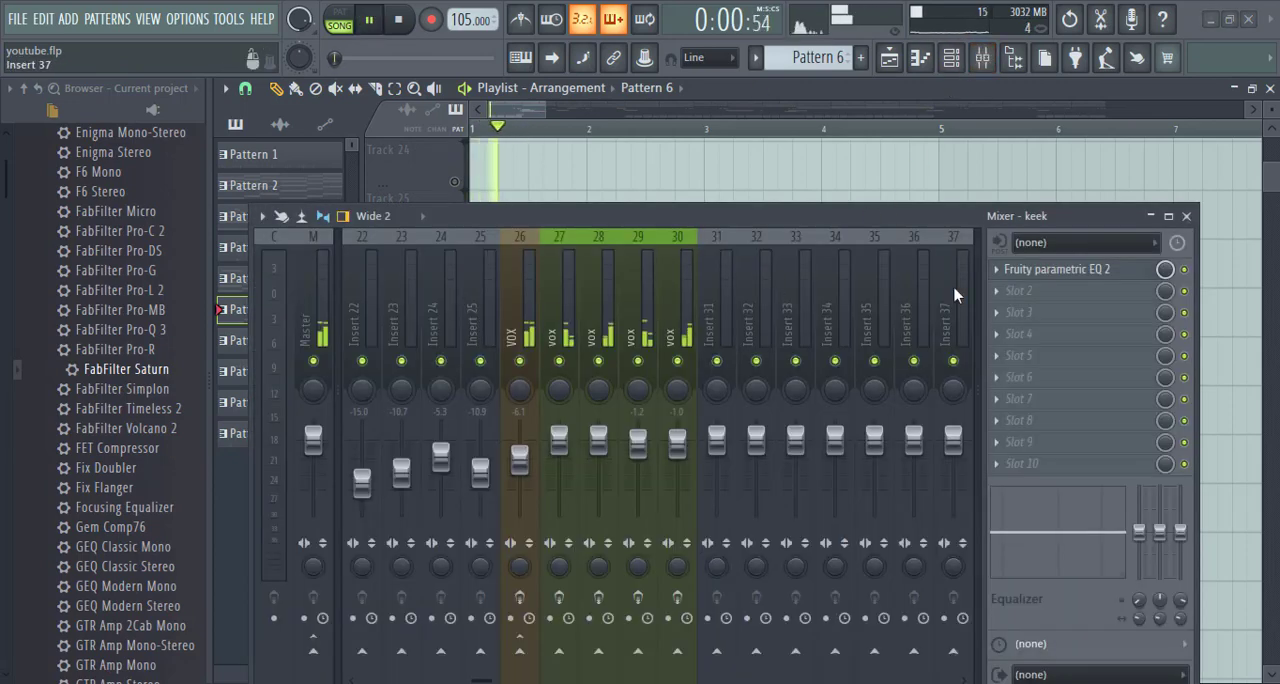
pyautogui.click(1186, 216)
pyautogui.press('space')
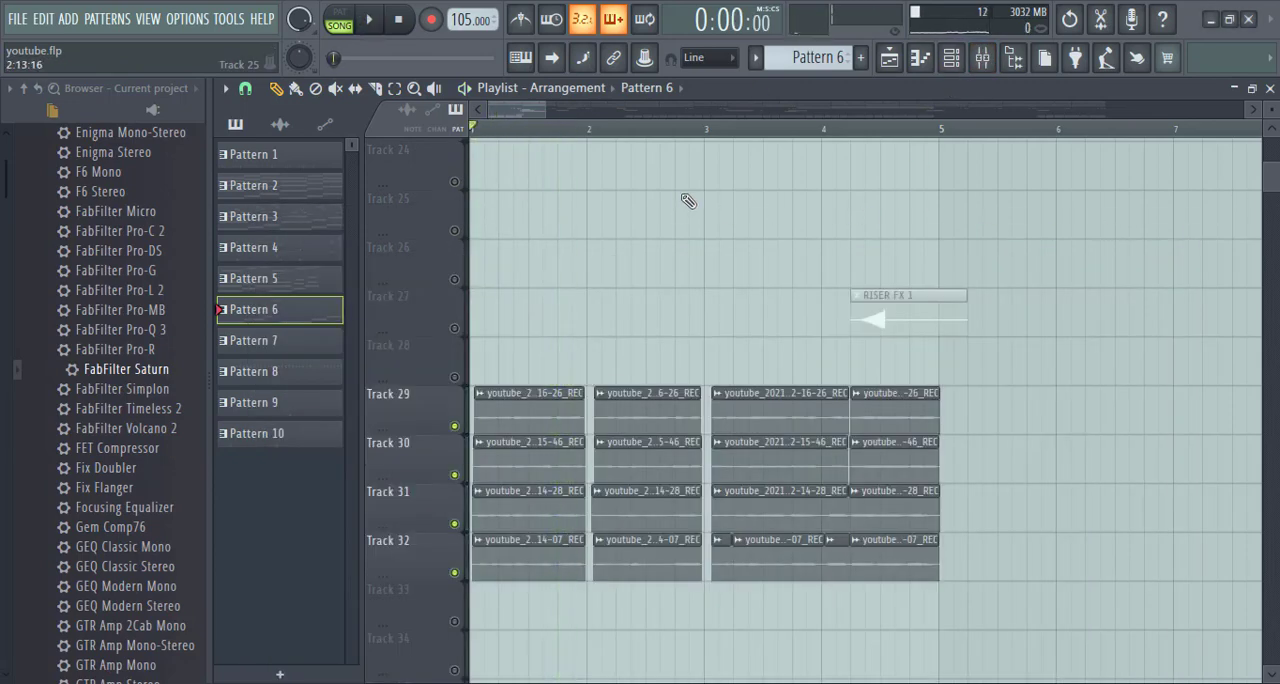
pyautogui.hotkey('ctrl', 's')
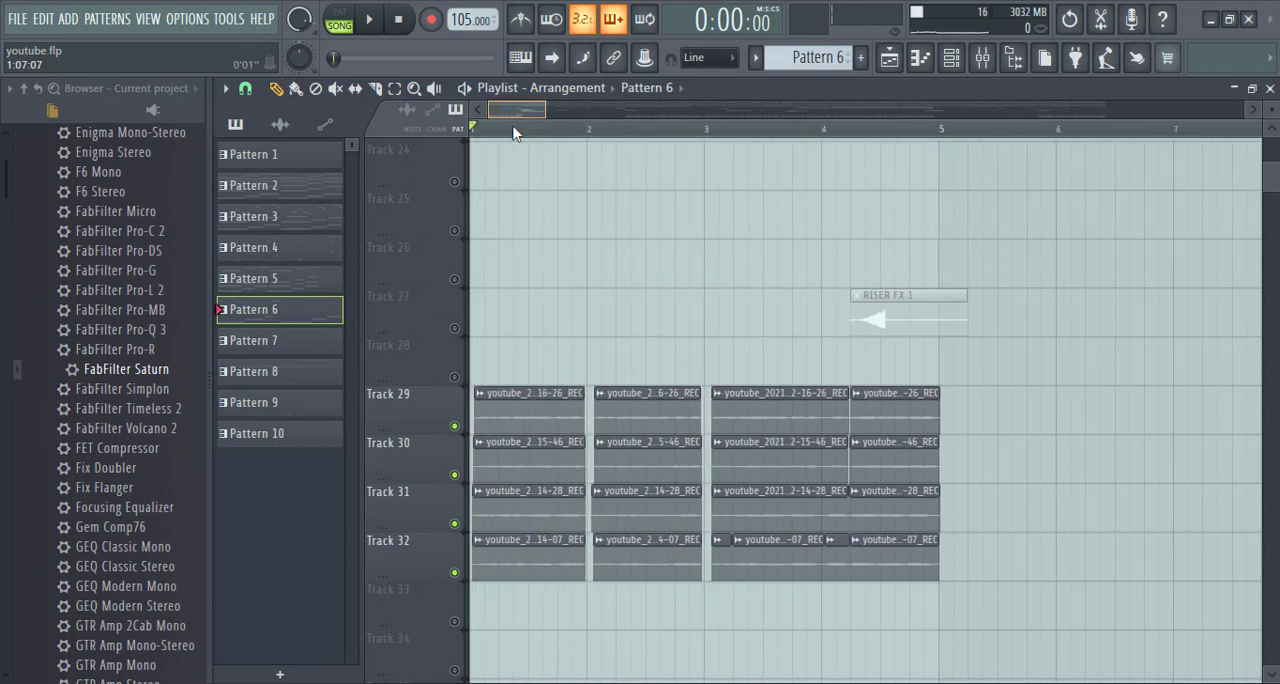
# - Play the vocal tracks to about bar 4 and review the plugins on the vox mixer inserts 26 to 30
pyautogui.press('space')
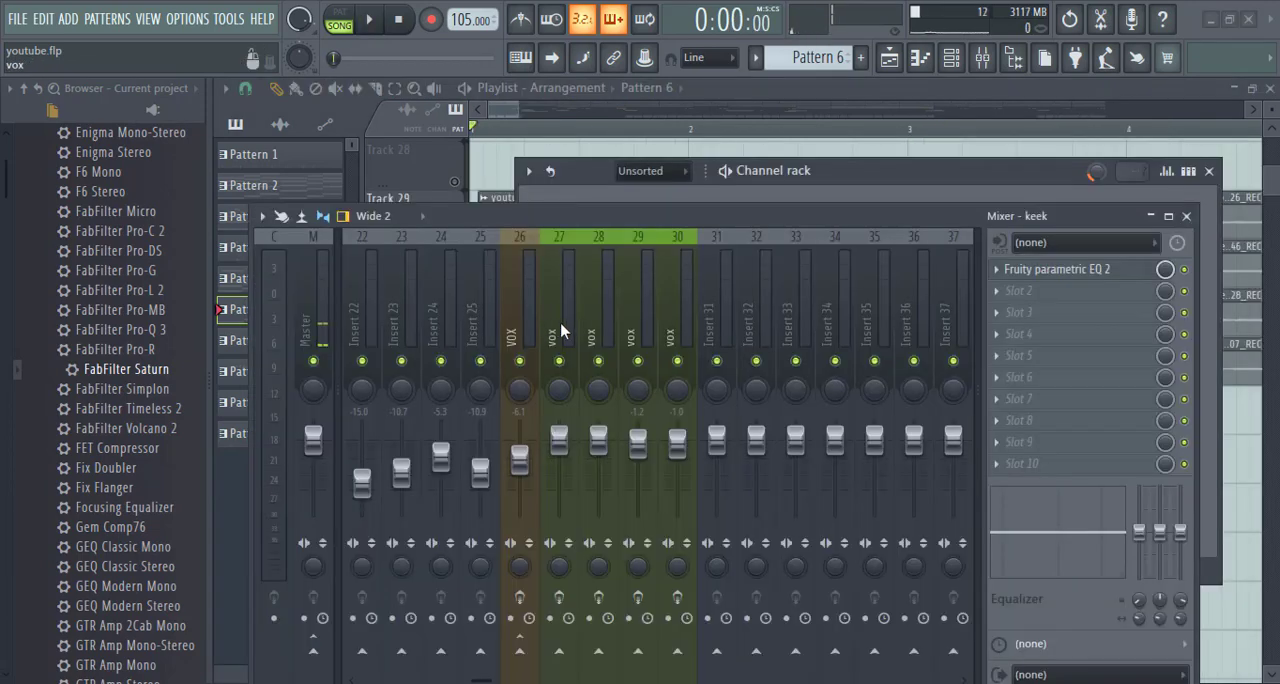
pyautogui.click(591, 329)
pyautogui.click(641, 316)
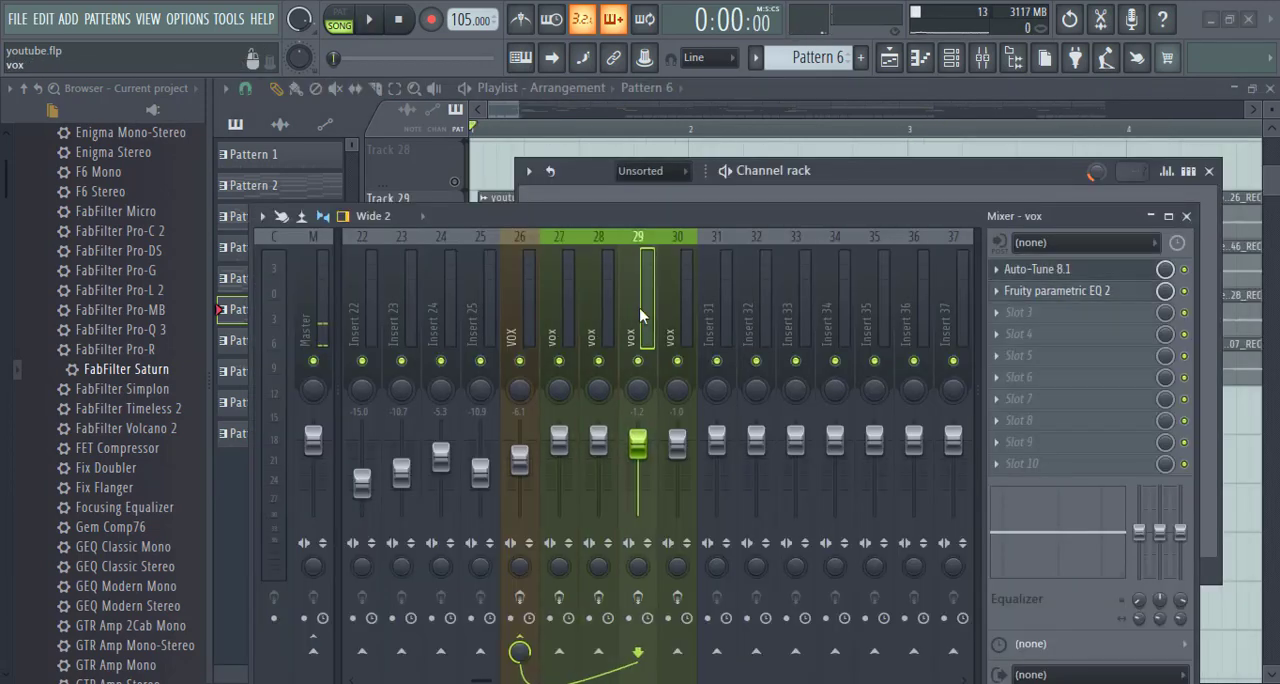
pyautogui.click(681, 325)
pyautogui.click(532, 318)
pyautogui.click(607, 326)
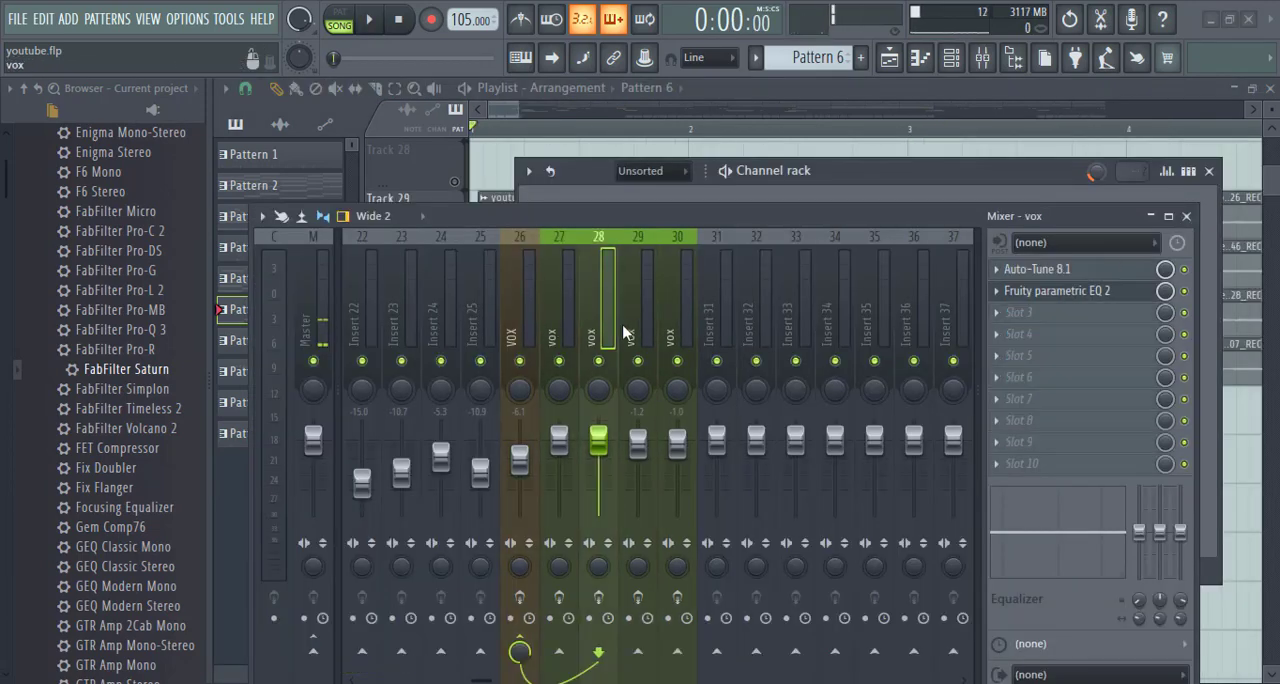
pyautogui.click(645, 329)
pyautogui.click(673, 332)
pyautogui.click(594, 334)
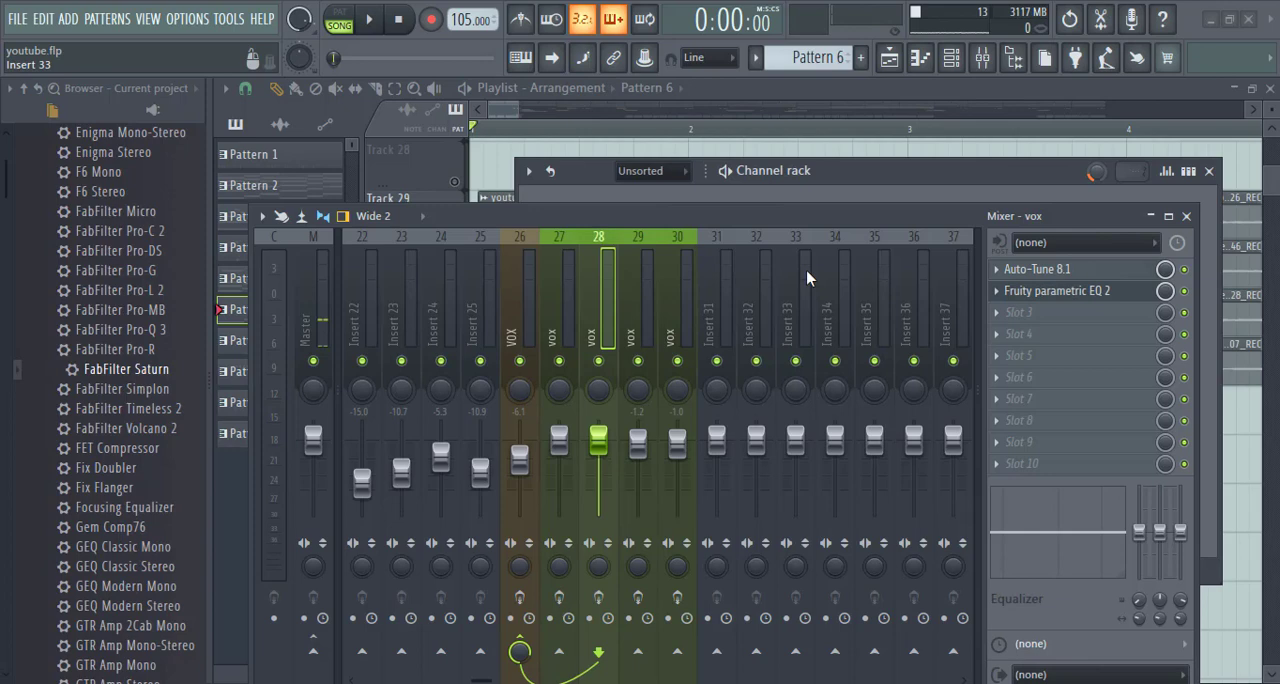
pyautogui.click(1187, 217)
pyautogui.click(1208, 171)
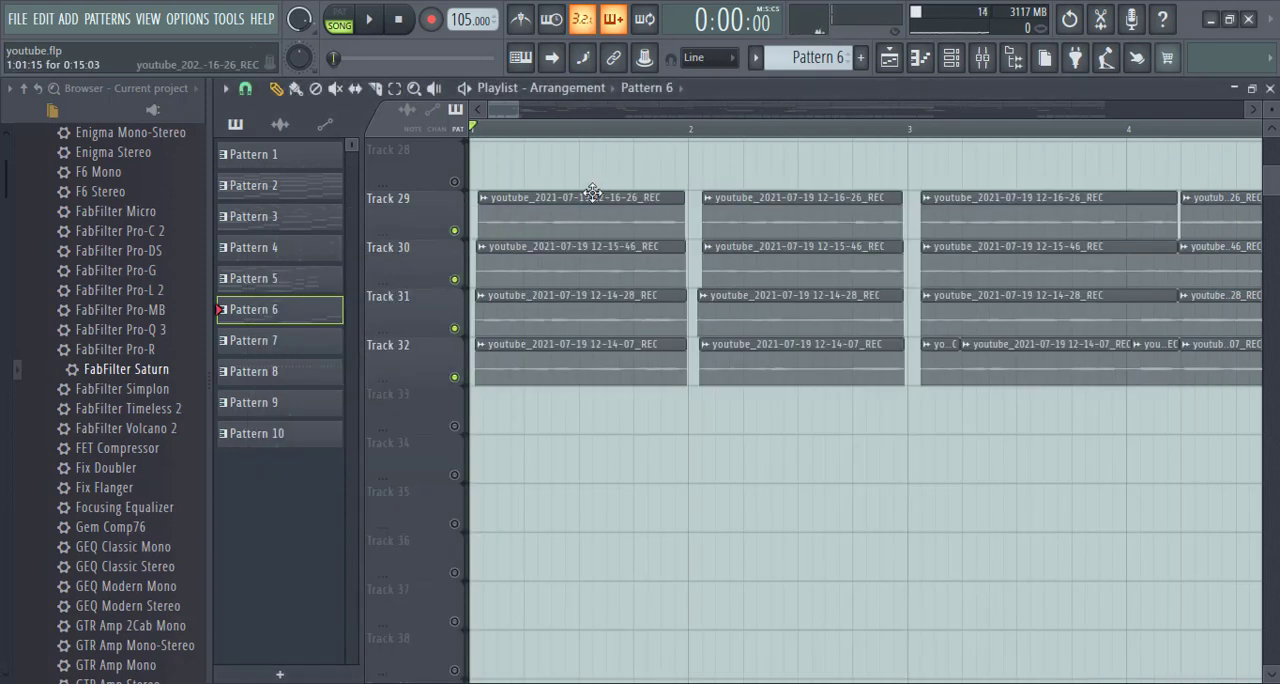
# - Check the panning, volume and mixer routing of each vocal recording on Tracks 29 to 32 in its channel settings
pyautogui.click(569, 227)
pyautogui.doubleClick(569, 227)
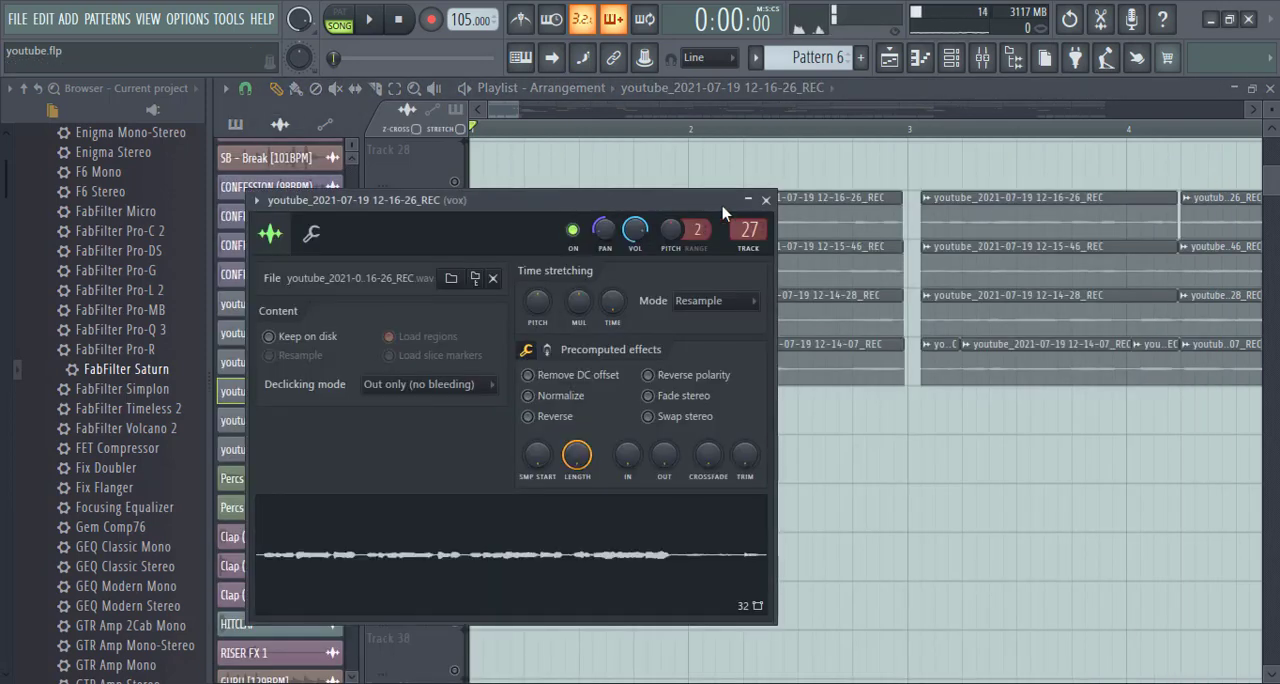
pyautogui.click(767, 203)
pyautogui.doubleClick(610, 252)
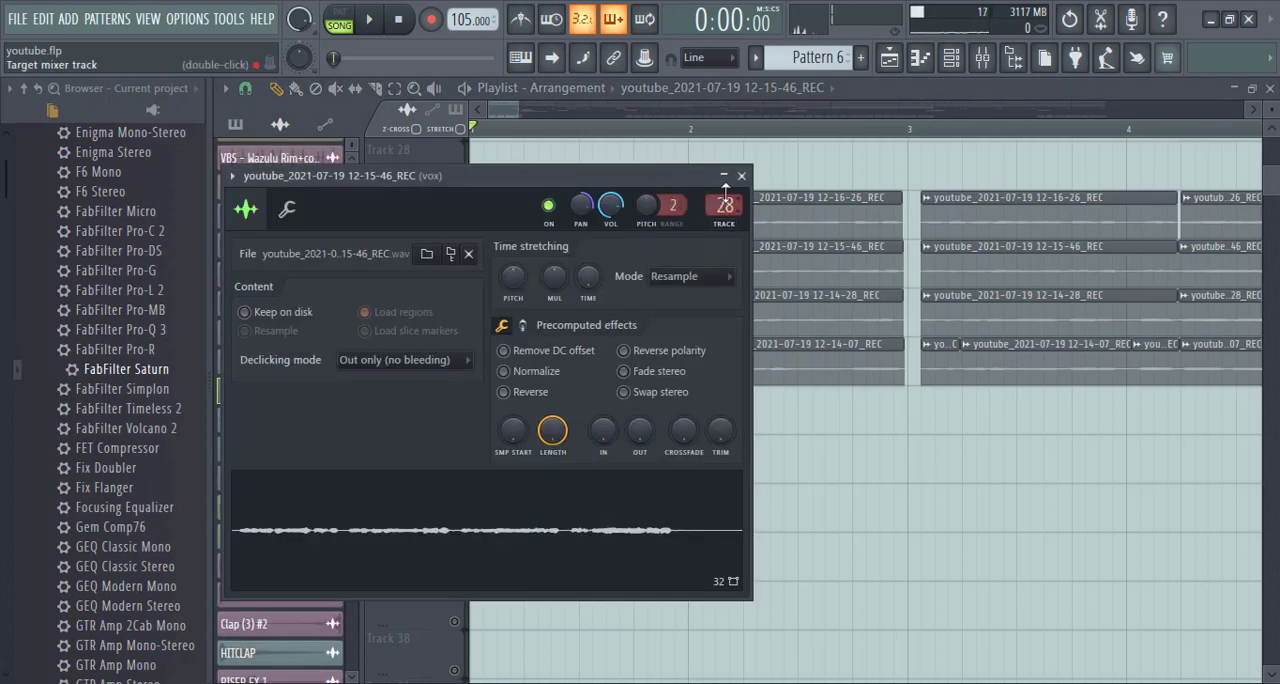
pyautogui.click(742, 176)
pyautogui.doubleClick(662, 294)
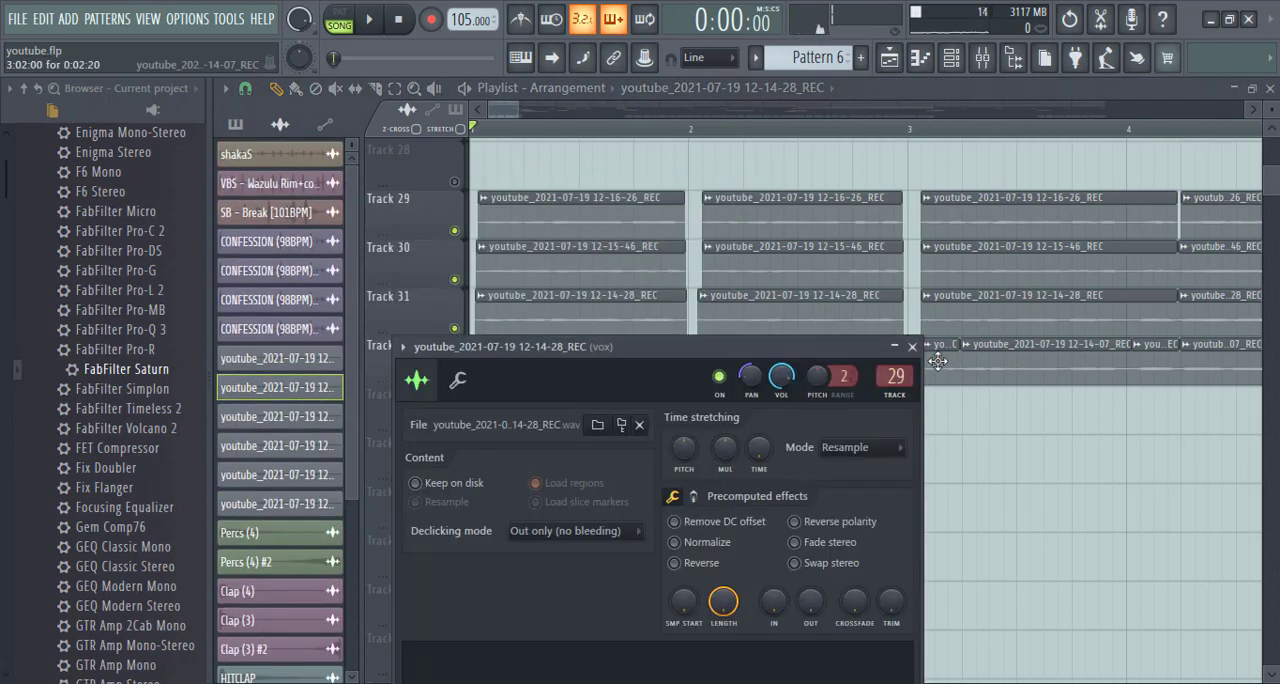
pyautogui.click(911, 346)
pyautogui.doubleClick(628, 374)
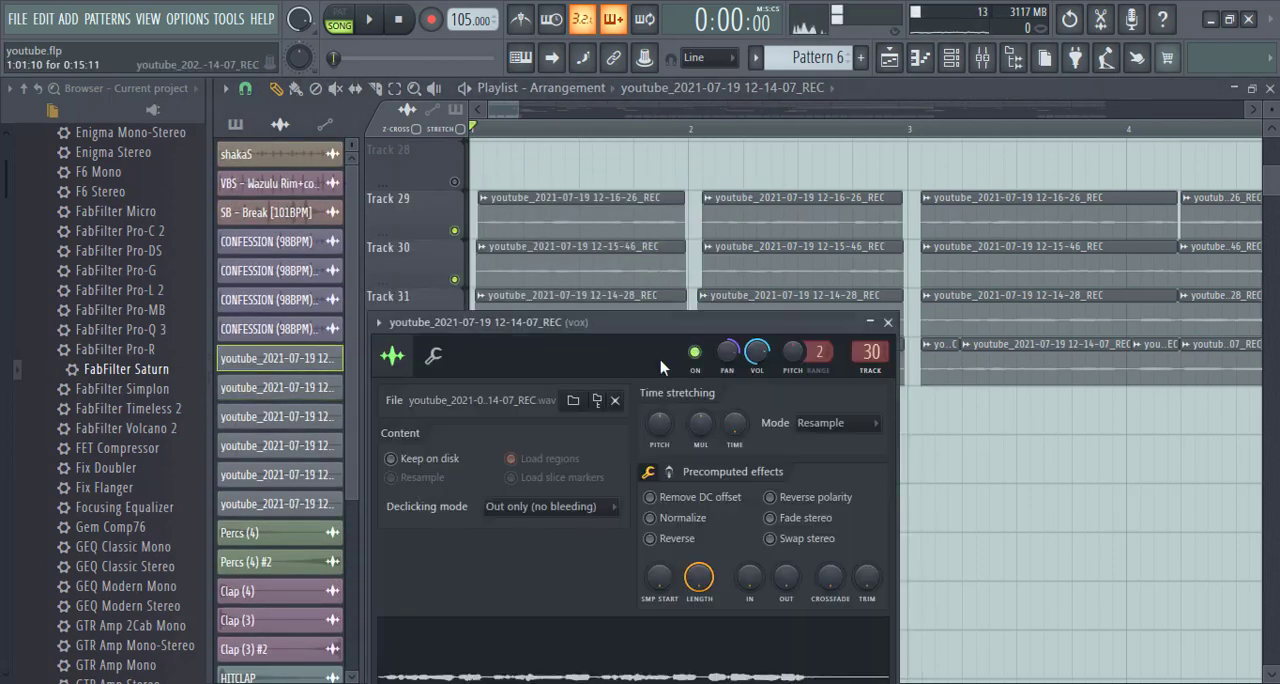
pyautogui.click(887, 322)
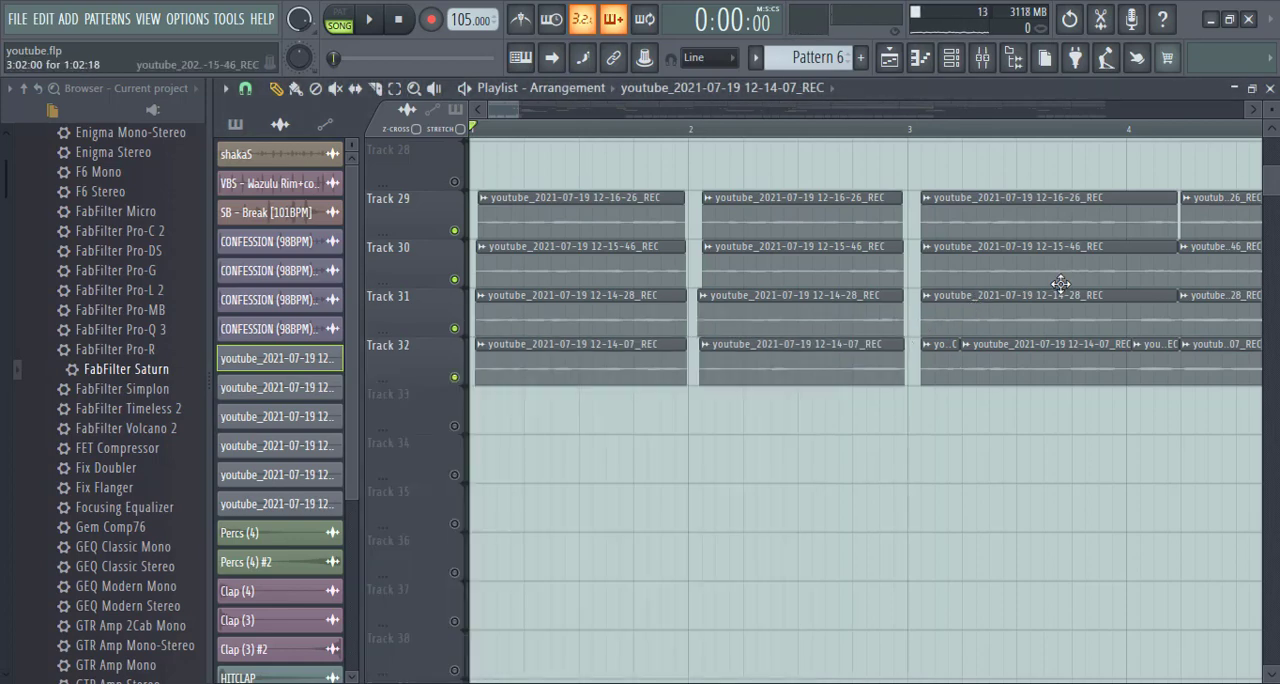
# - Recheck the channel panning of the Track 29 vocal recording, and close its settings
pyautogui.doubleClick(630, 221)
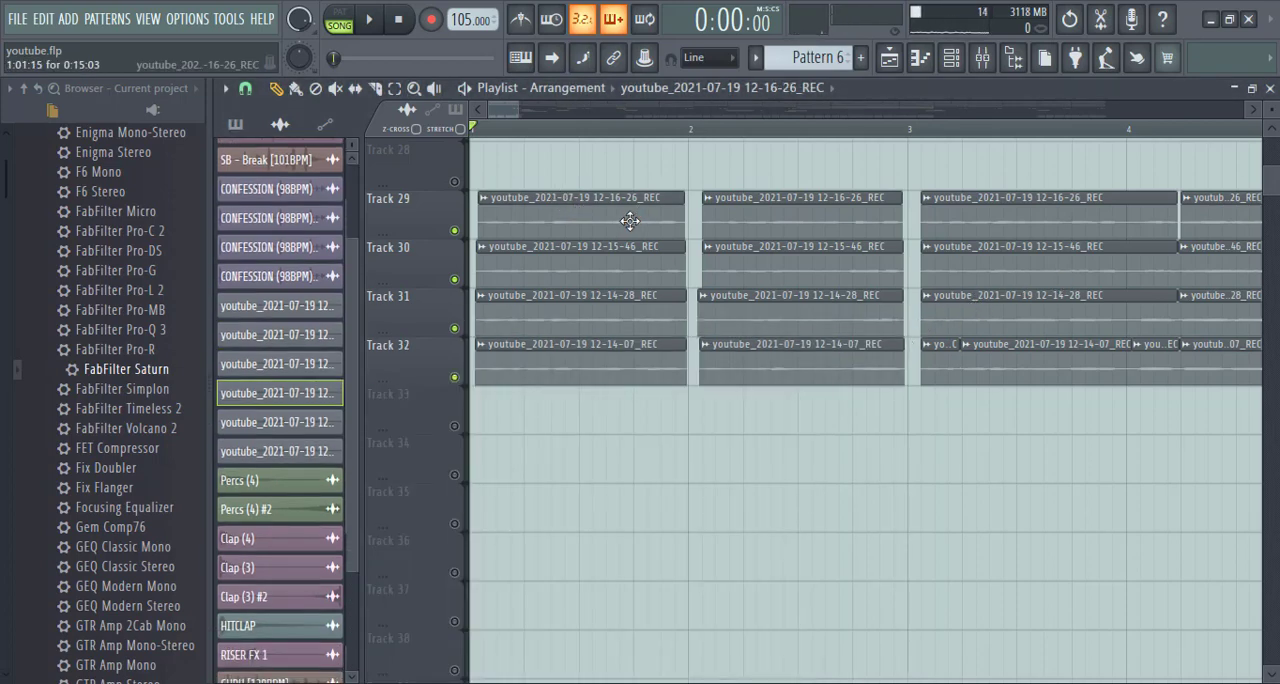
pyautogui.click(763, 207)
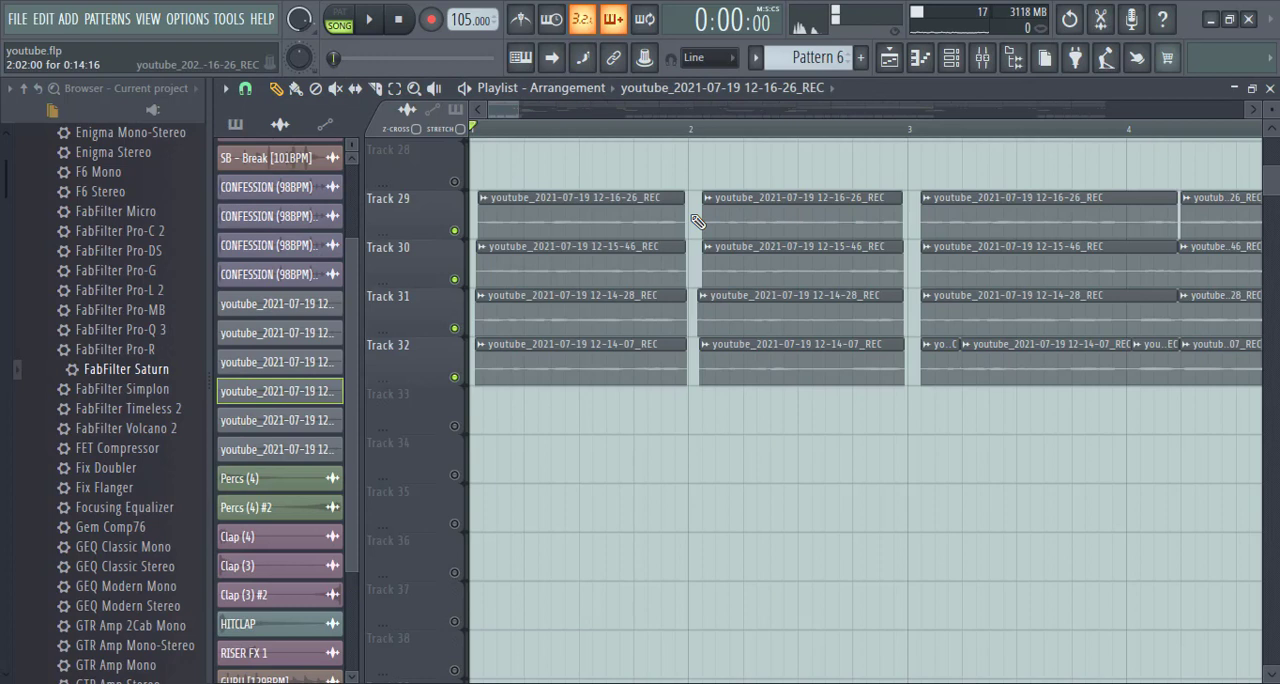
pyautogui.doubleClick(600, 216)
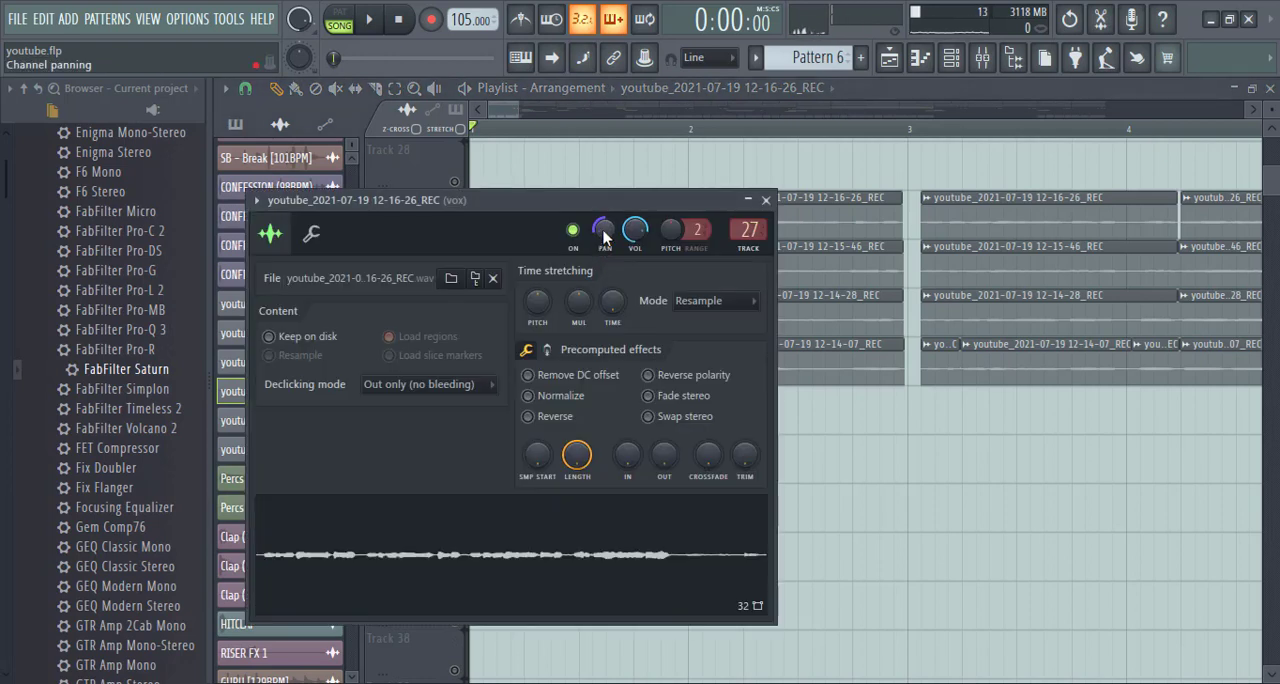
pyautogui.click(768, 201)
# - Listen to the Track 29 vocal on its own from the start, and again together with the Track 30 vocal
pyautogui.rightClick(459, 233)
pyautogui.rightClick(459, 233)
pyautogui.press('space')
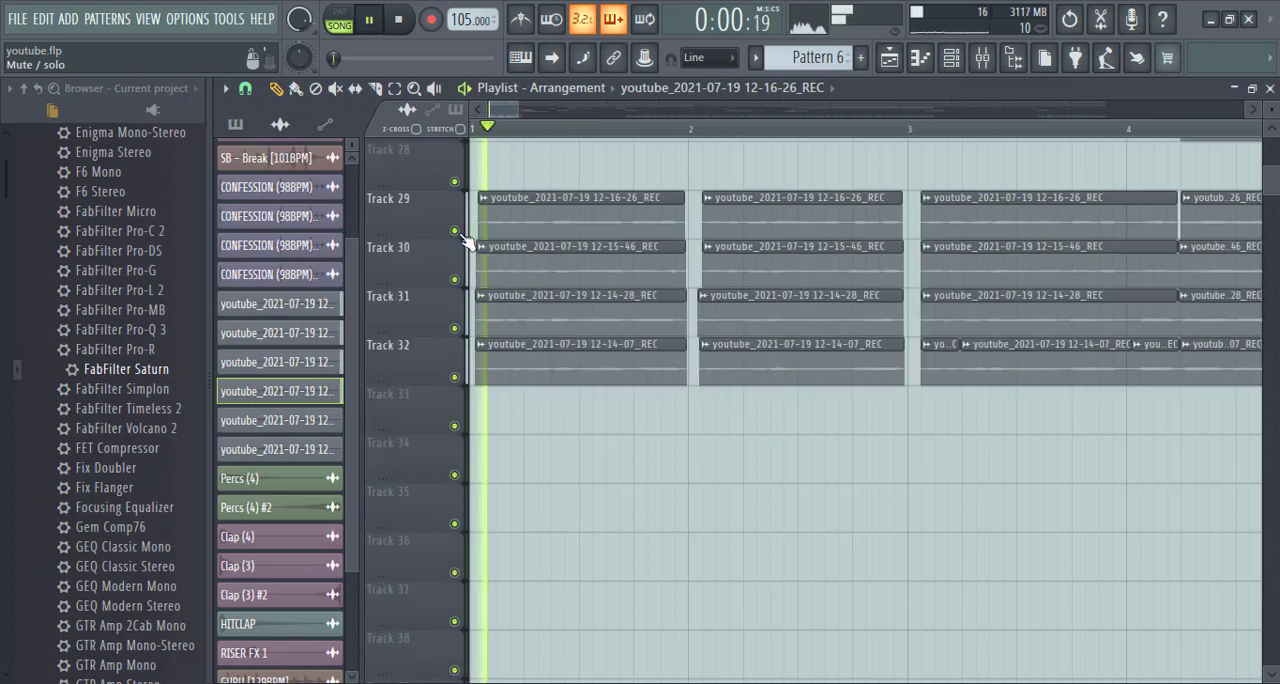
pyautogui.rightClick(455, 231)
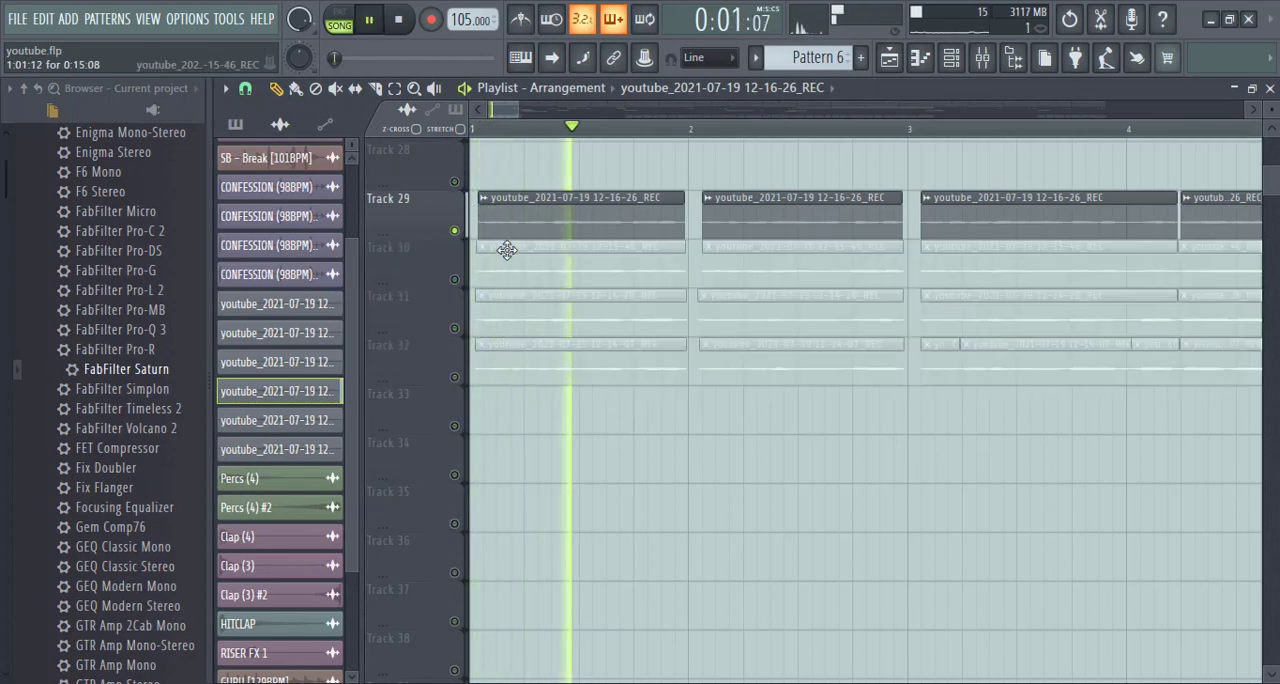
pyautogui.press('space')
pyautogui.click(455, 281)
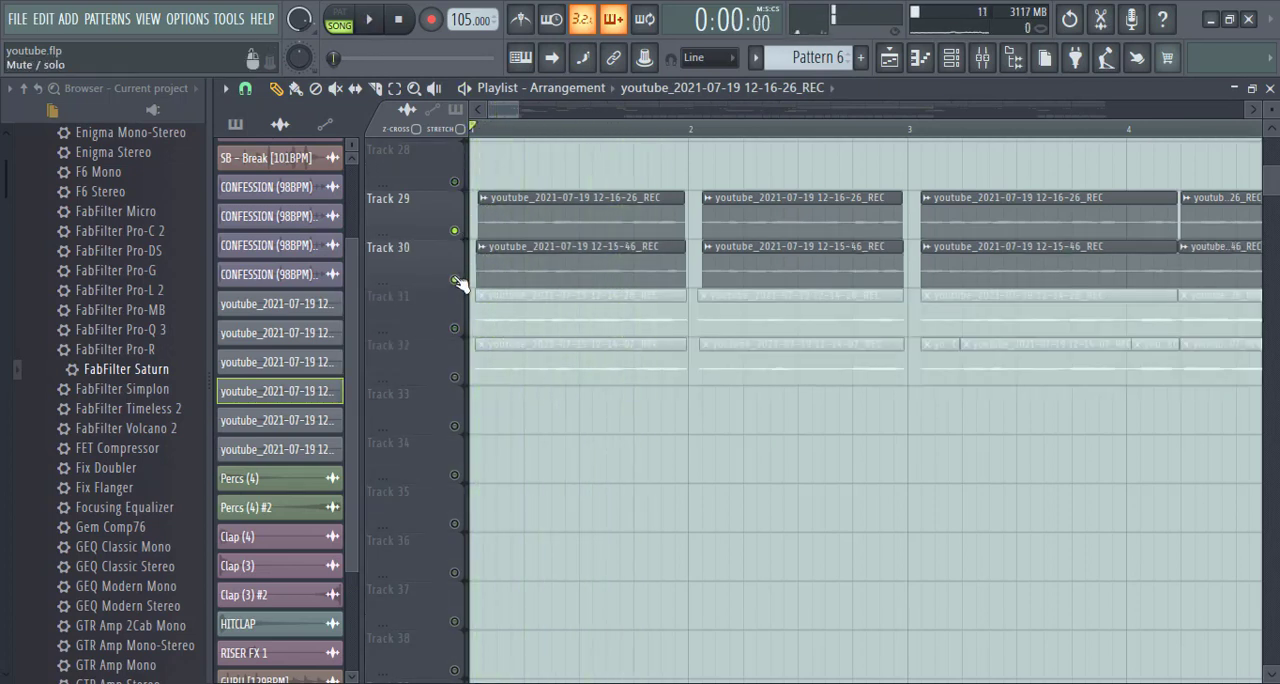
pyautogui.press('space')
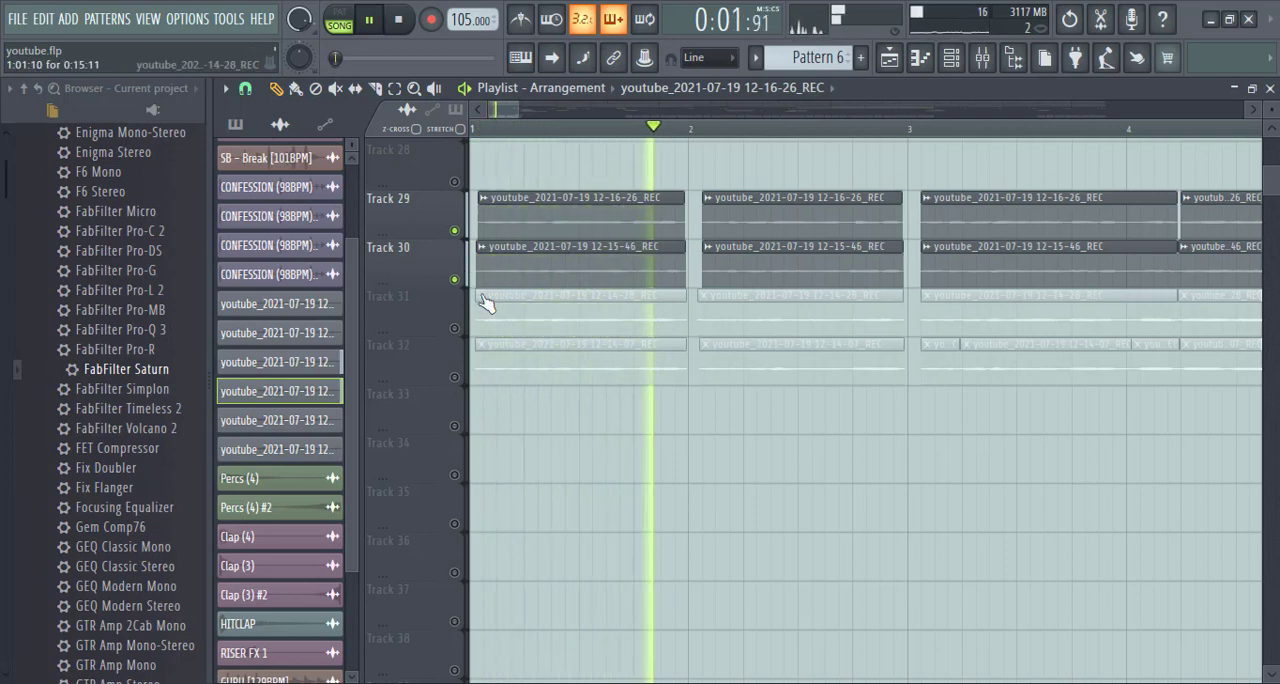
pyautogui.press('space')
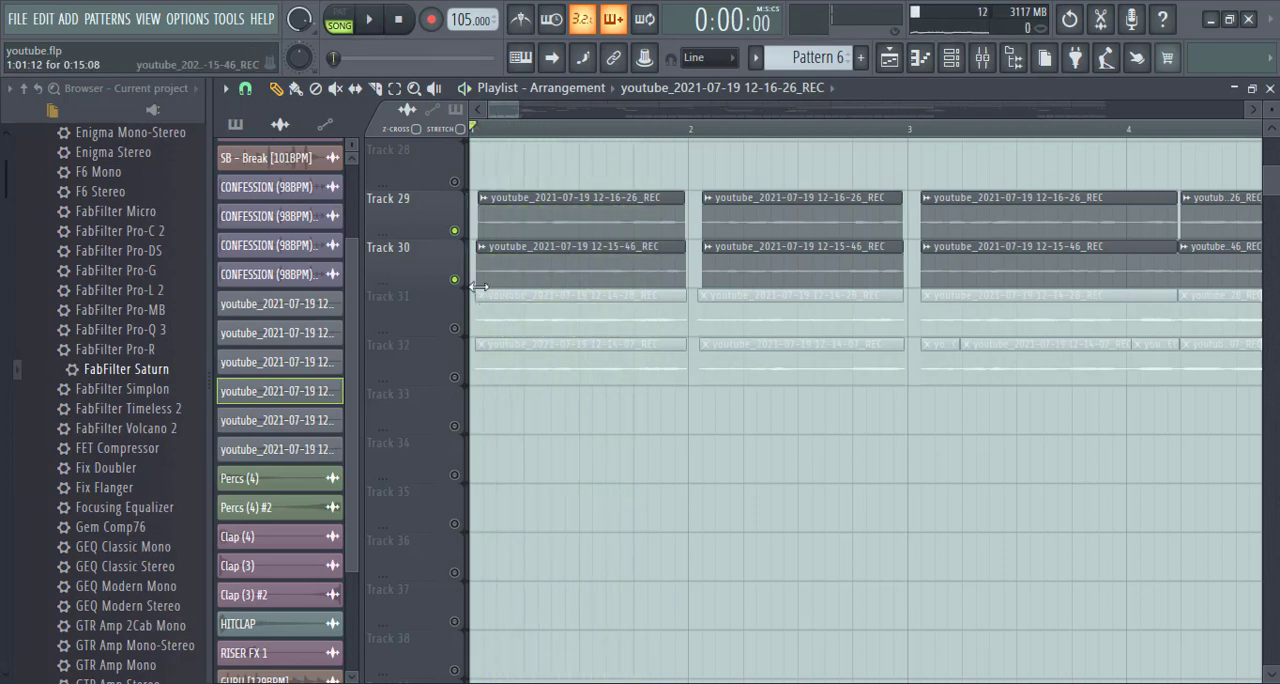
# - Mute Tracks 29 and 30 and play the Track 31 vocal, adding Track 32
pyautogui.click(455, 279)
pyautogui.click(455, 230)
pyautogui.click(455, 328)
pyautogui.press('space')
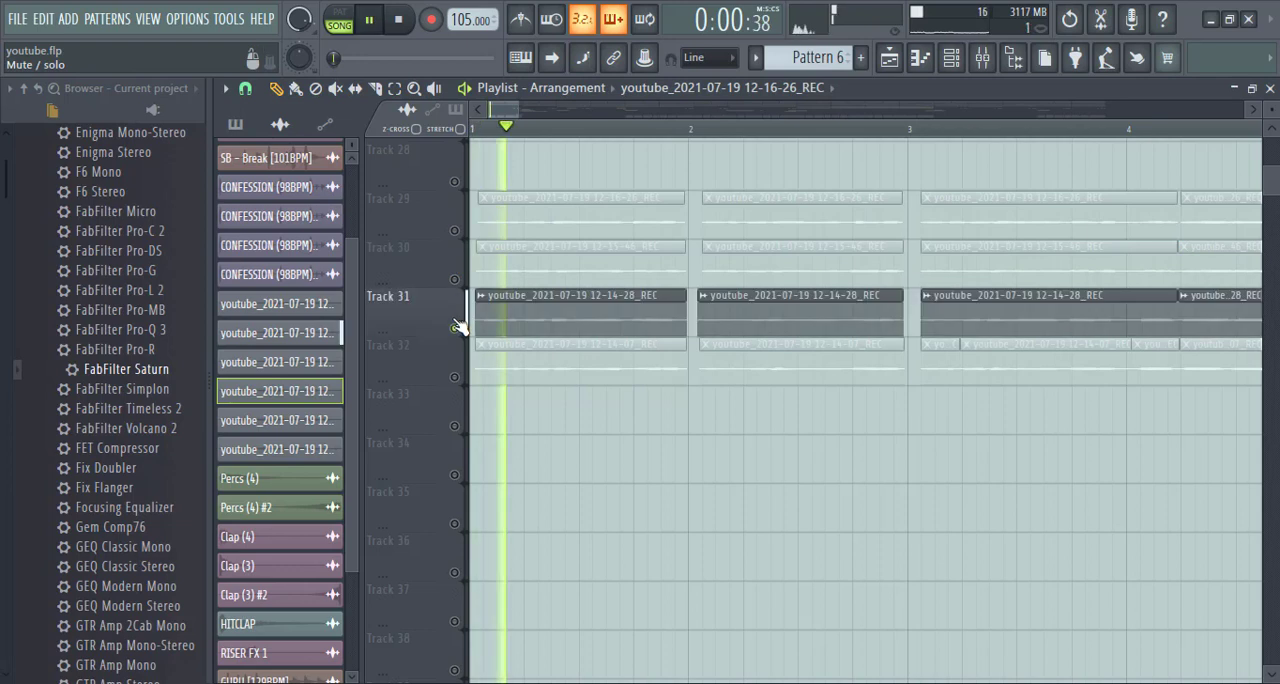
pyautogui.click(455, 377)
pyautogui.press('space')
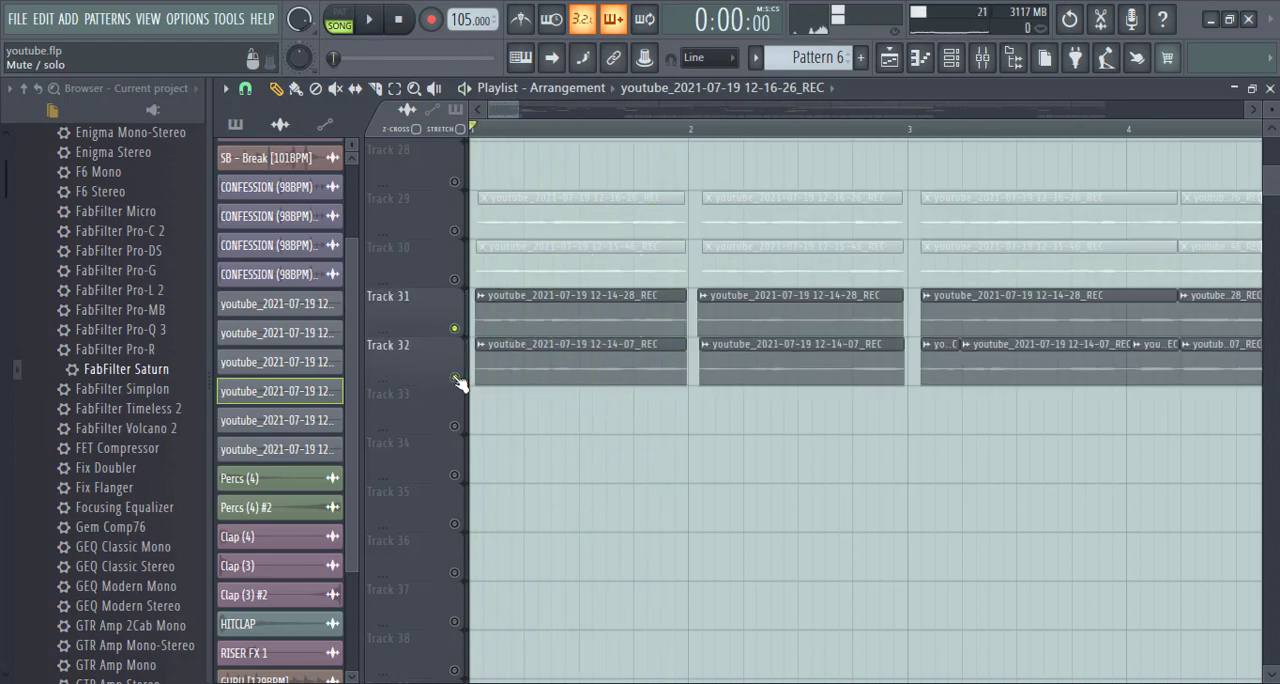
# - Unmute Tracks 30 and 29 and review the panning in the Track 29 recording's channel settings
pyautogui.click(455, 278)
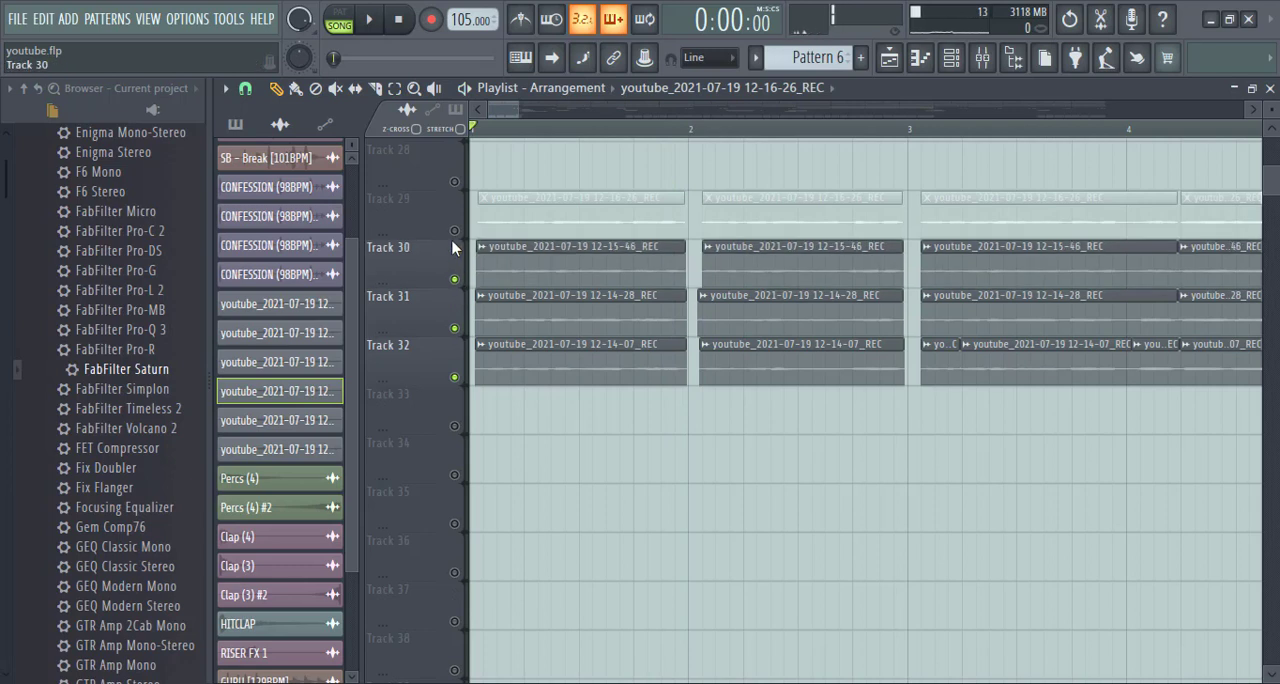
pyautogui.click(455, 230)
pyautogui.doubleClick(757, 215)
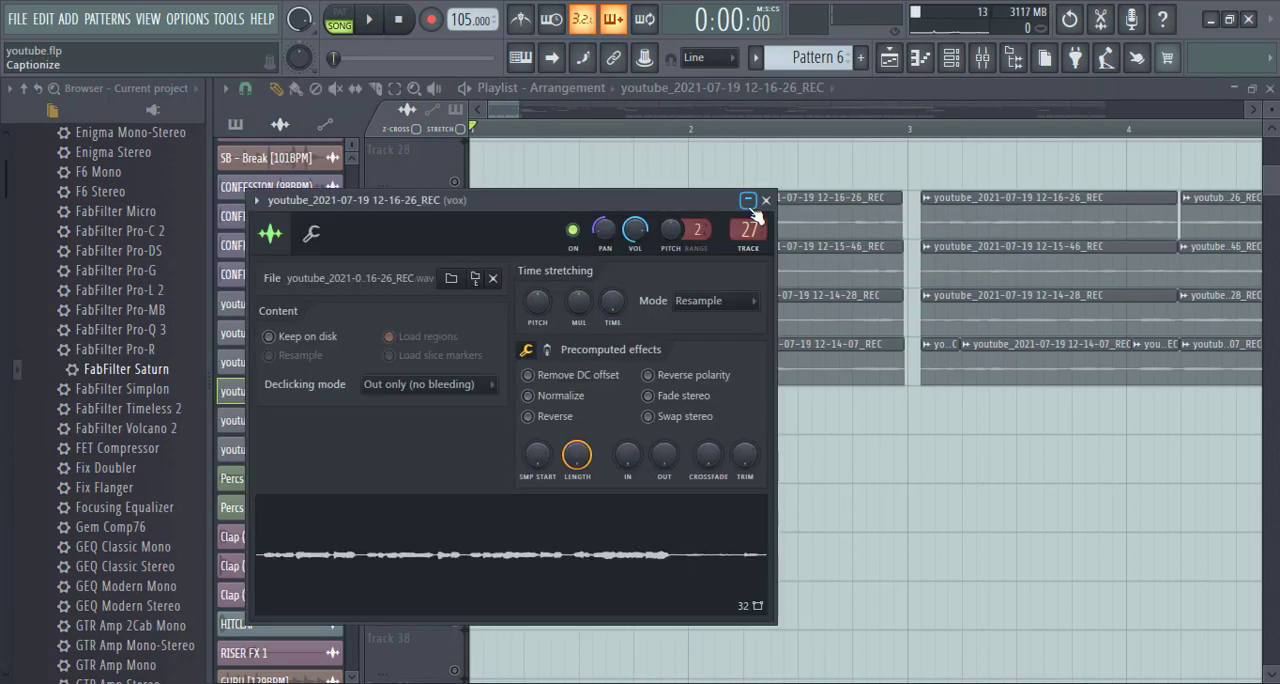
pyautogui.click(748, 201)
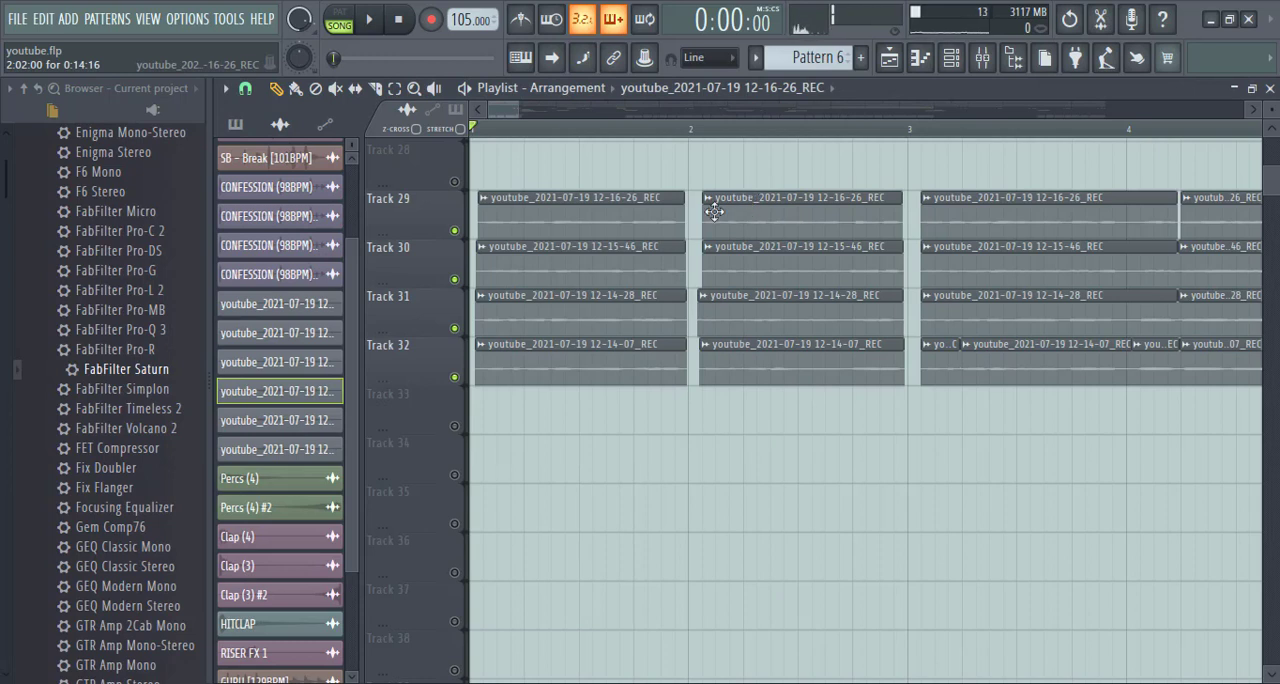
pyautogui.doubleClick(615, 212)
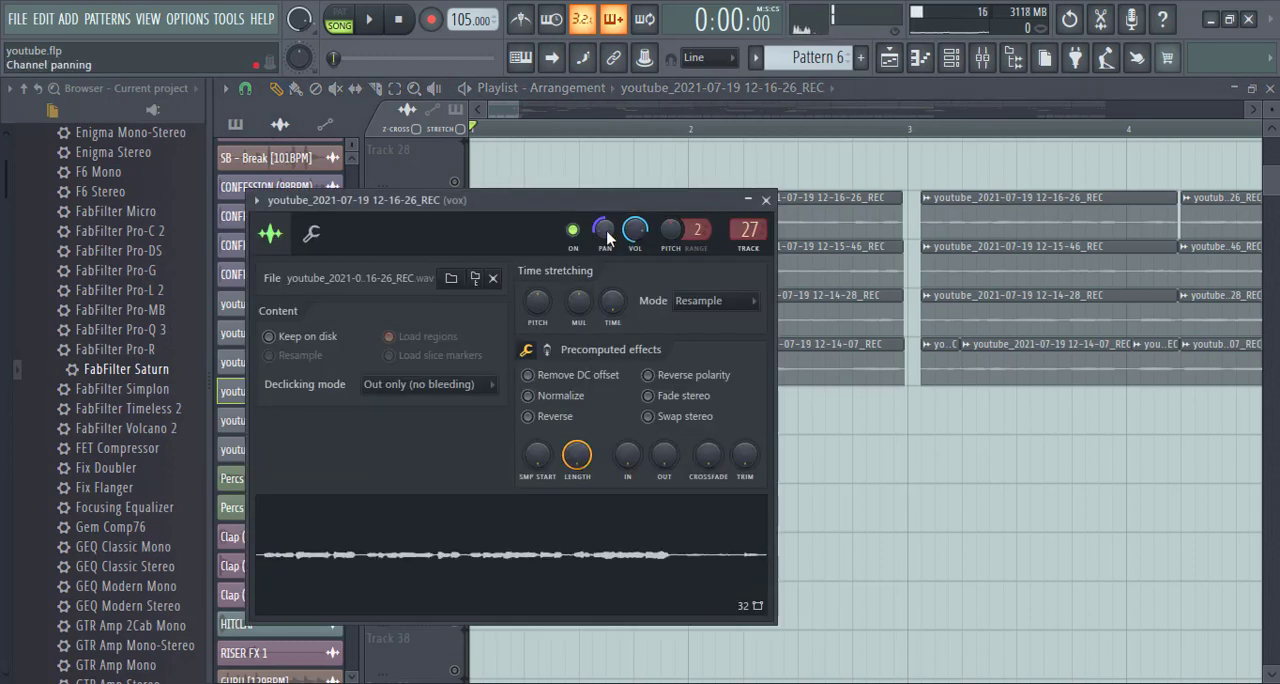
pyautogui.click(766, 200)
# - Open the mixer and reset the panning of vox insert 27
pyautogui.click(982, 57)
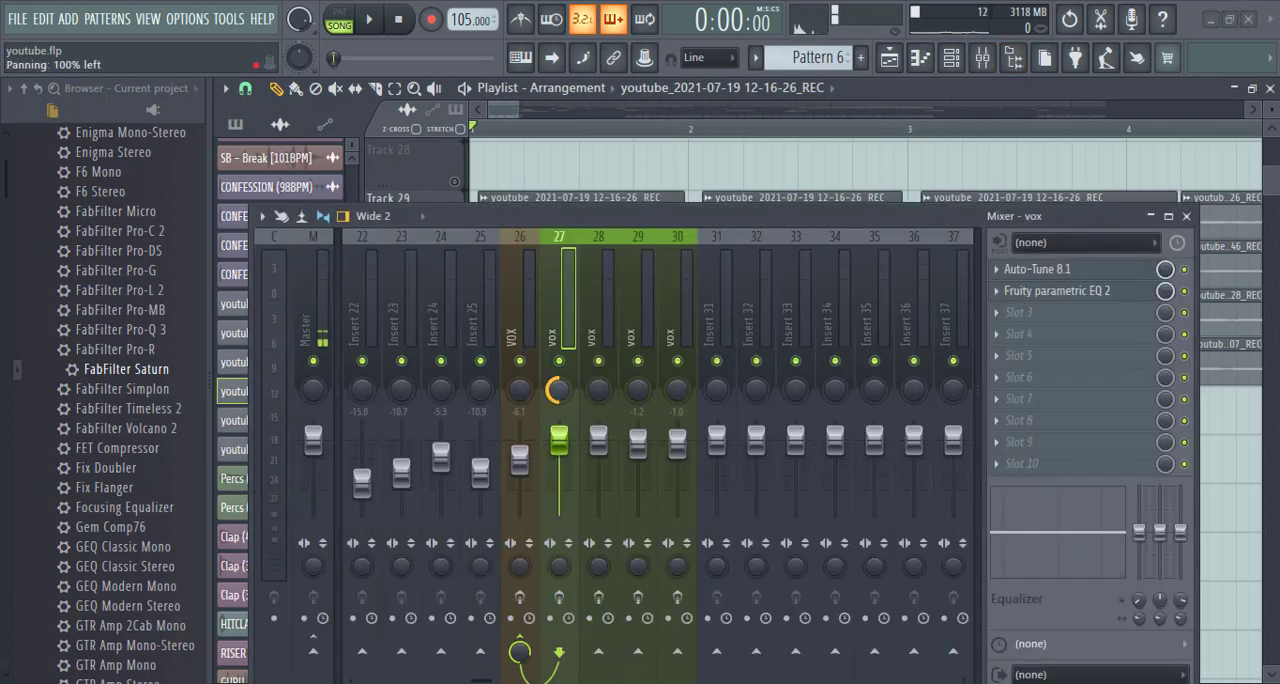
pyautogui.rightClick(558, 389)
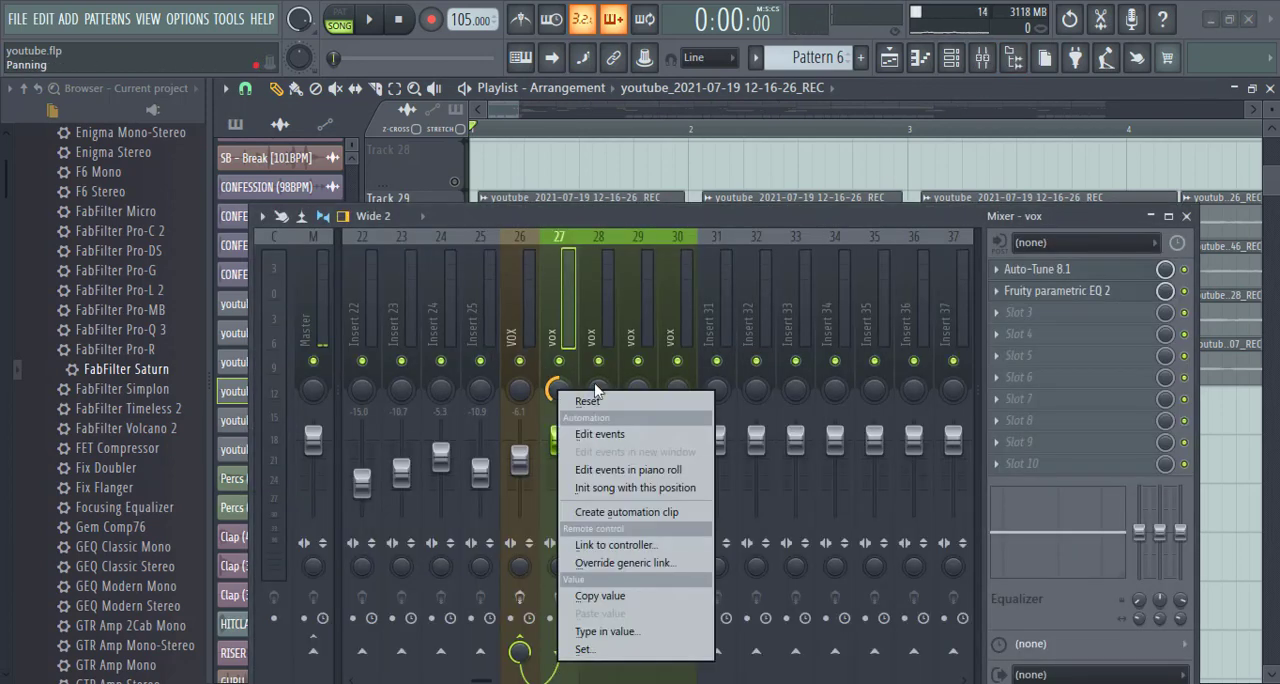
pyautogui.click(595, 398)
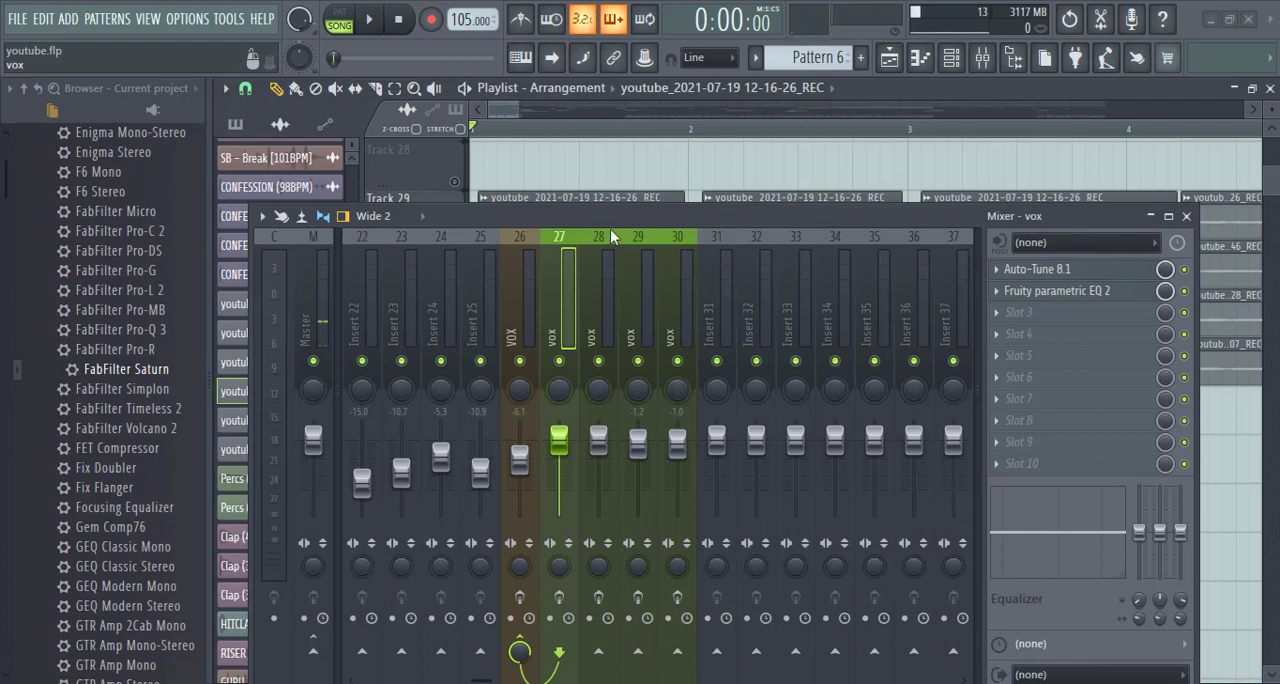
# - Review the effect chain of the VOX bus on insert 26 and of each vox insert from 27 to 30
pyautogui.moveTo(615, 216); pyautogui.dragTo(610, 149)
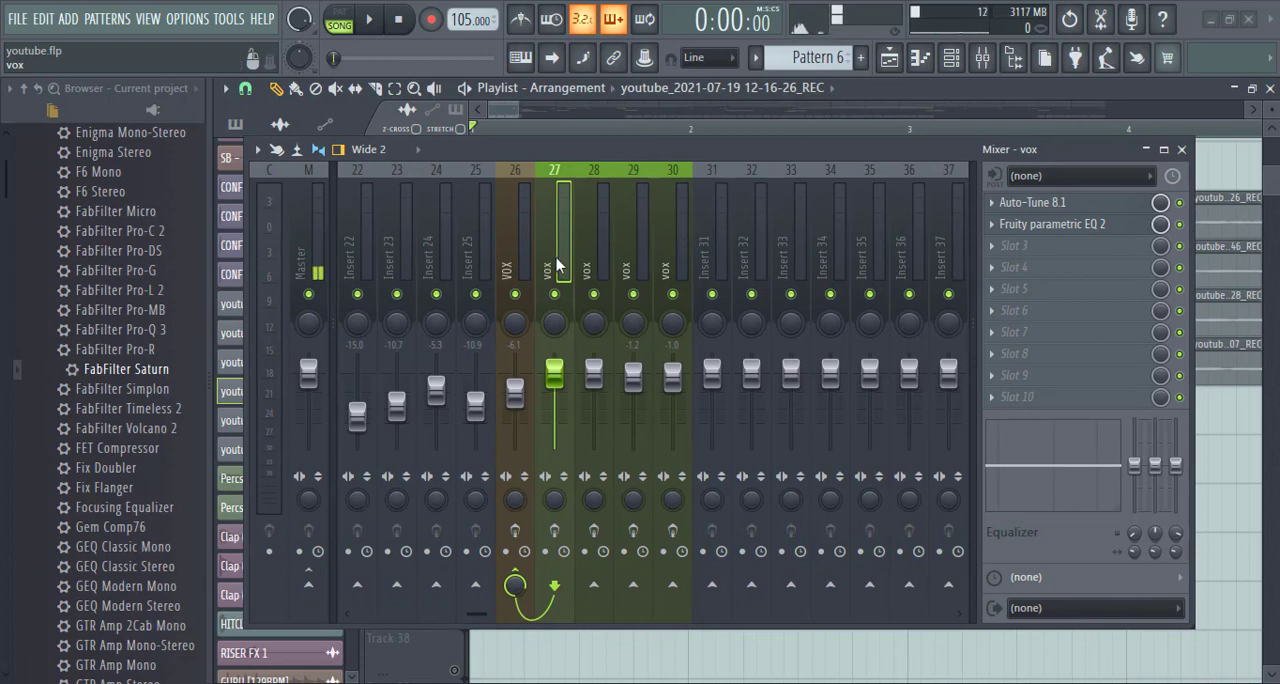
pyautogui.click(508, 266)
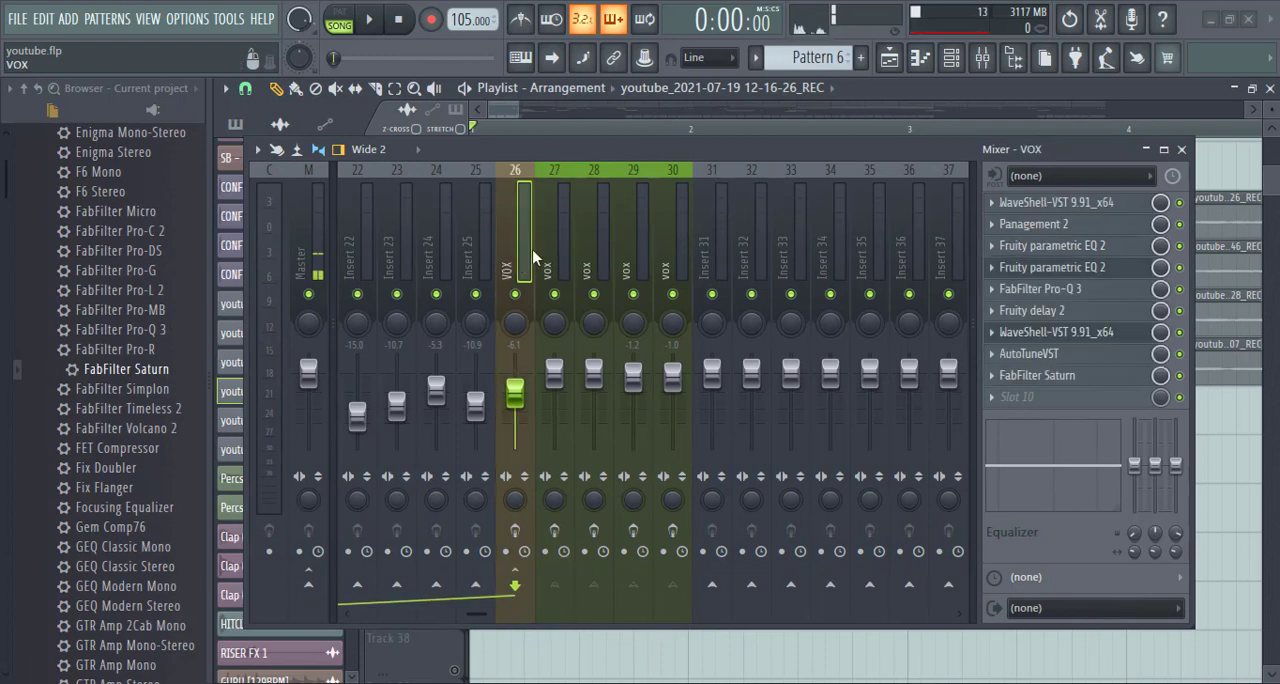
pyautogui.click(564, 240)
pyautogui.click(596, 250)
pyautogui.click(646, 250)
pyautogui.click(682, 245)
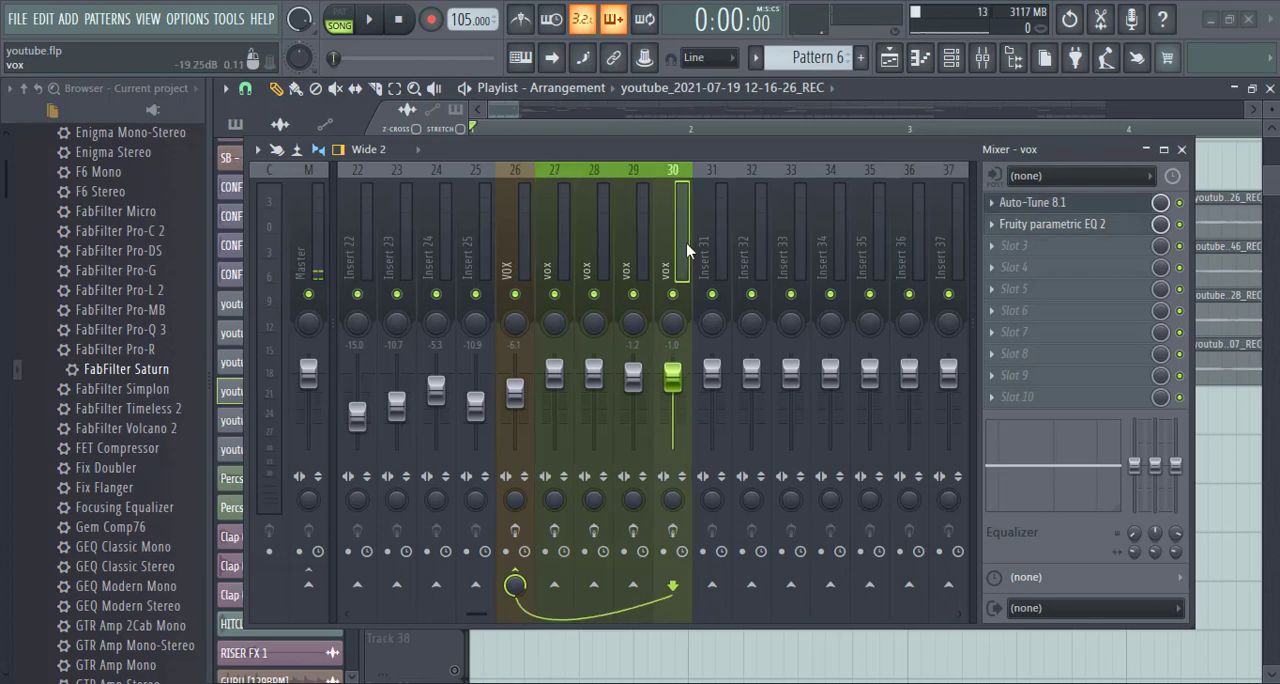
# - Disable the send from vox insert 30 to the VOX bus on insert 26, and route it there again
pyautogui.click(516, 582)
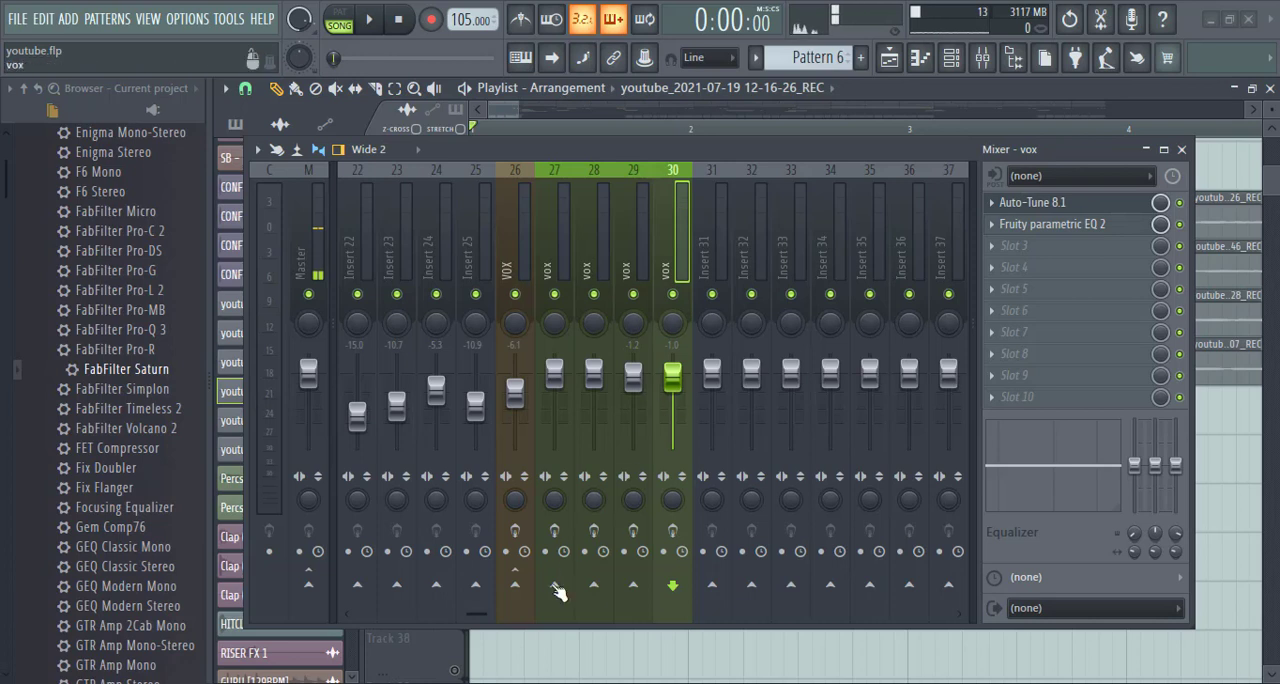
pyautogui.rightClick(516, 586)
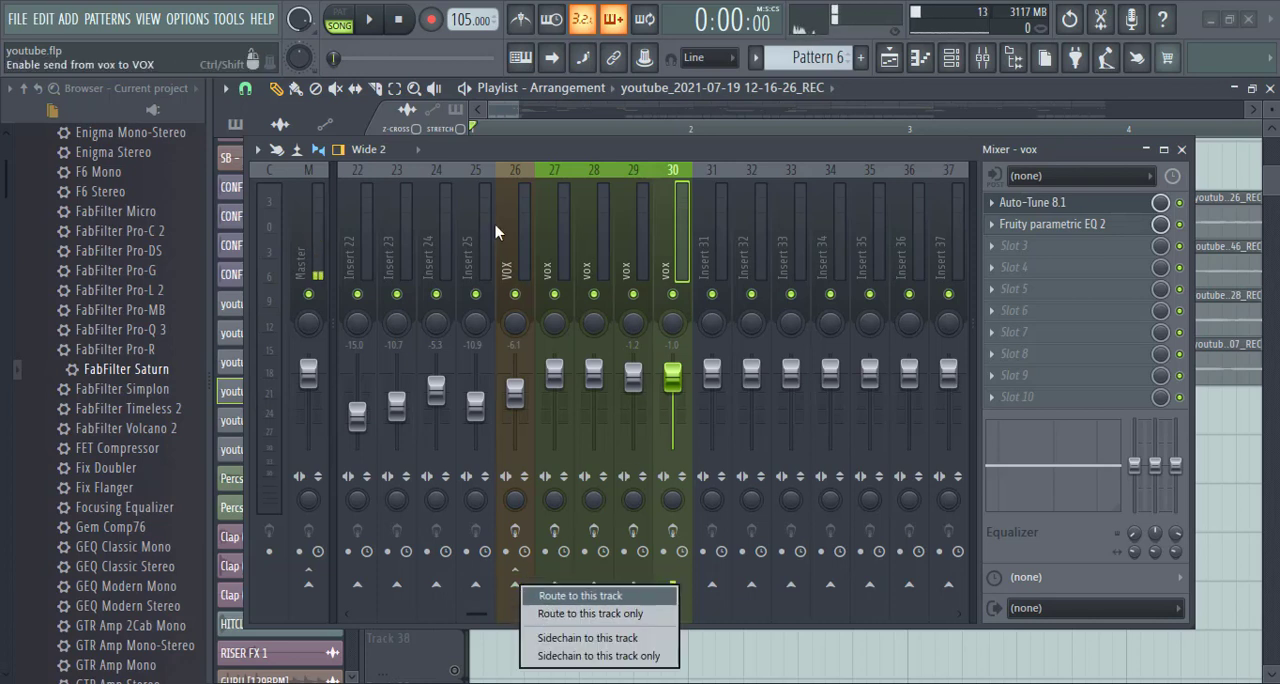
pyautogui.click(527, 257)
pyautogui.click(679, 253)
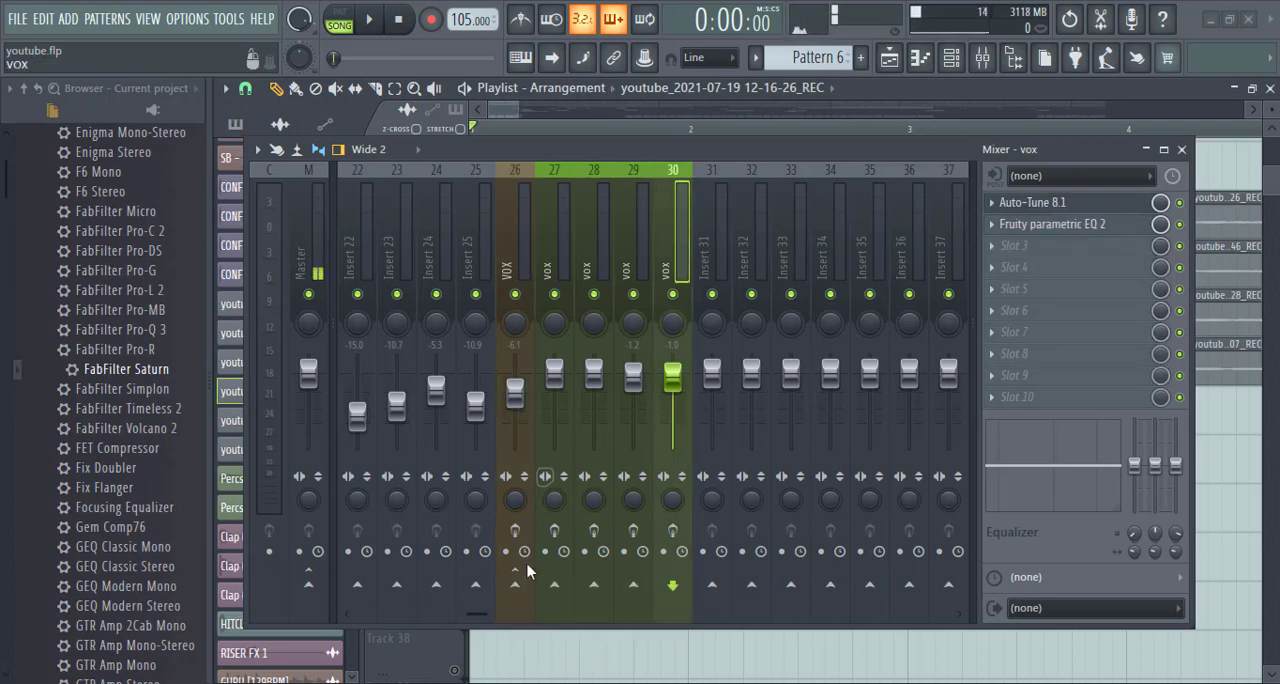
pyautogui.click(515, 585)
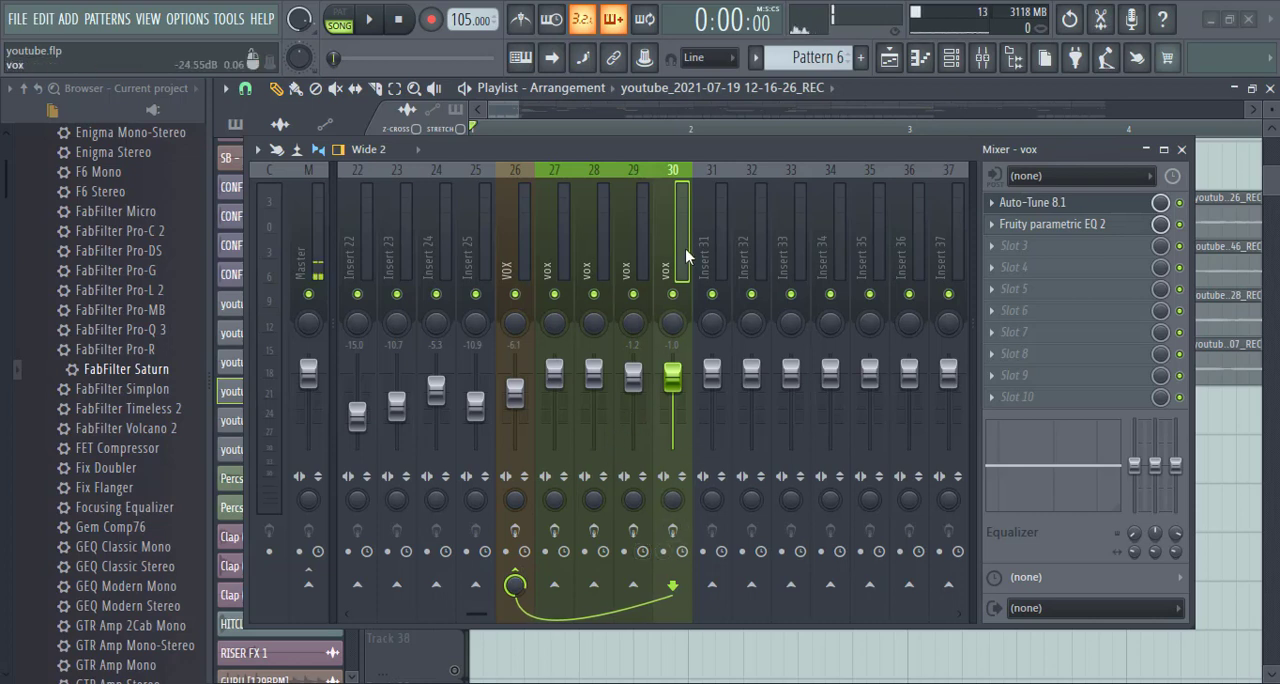
# - Inspect how vox inserts 27 to 30 are routed to the VOX bus, one by one and selected together
pyautogui.click(558, 262)
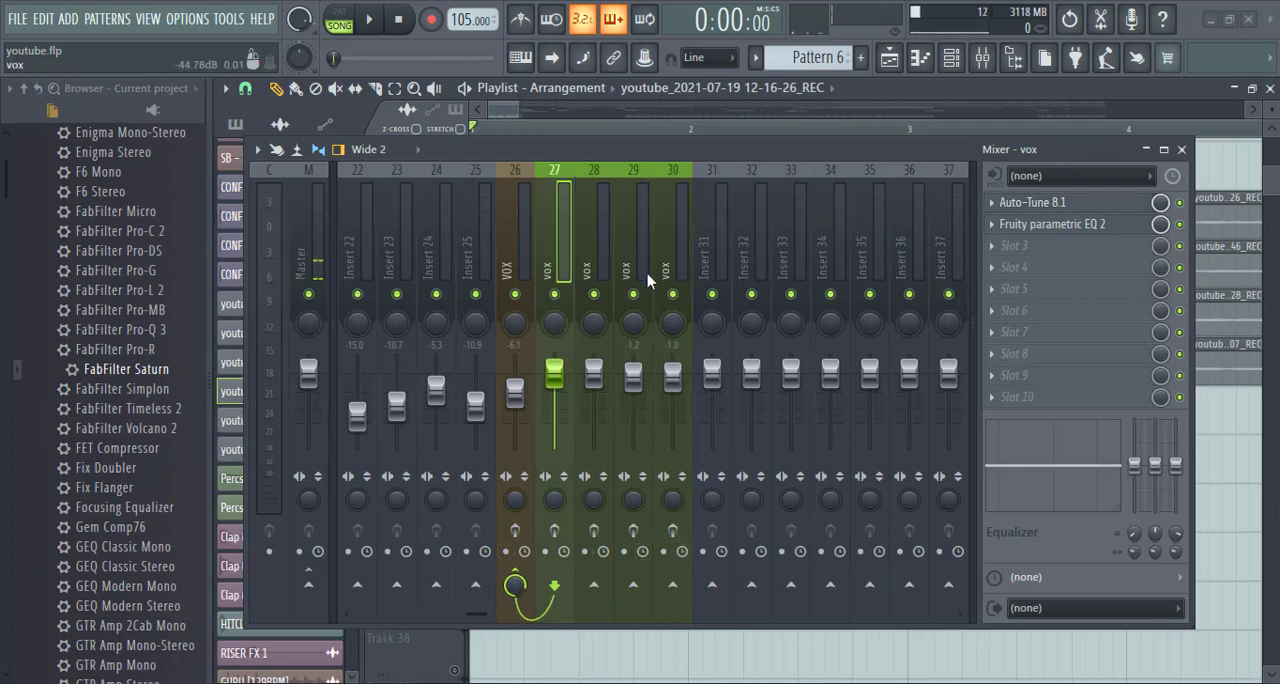
pyautogui.click(519, 246)
pyautogui.click(566, 250)
pyautogui.click(595, 241)
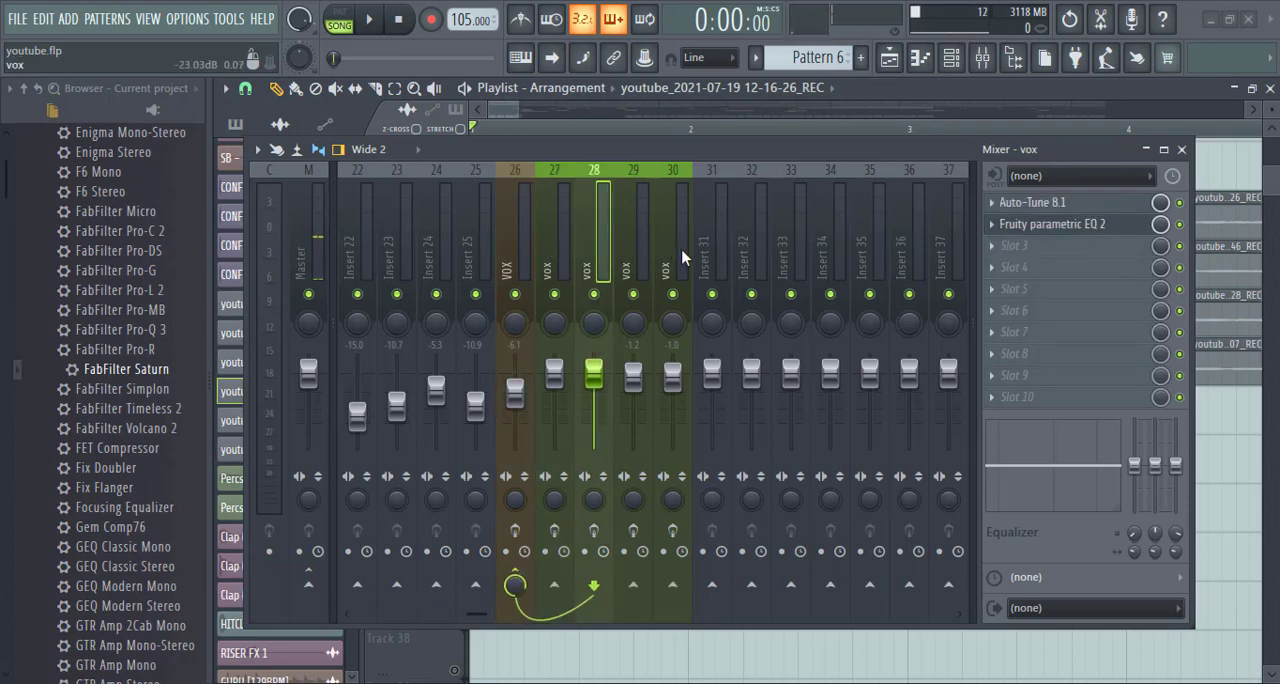
pyautogui.moveTo(683, 258); pyautogui.dragTo(556, 270)
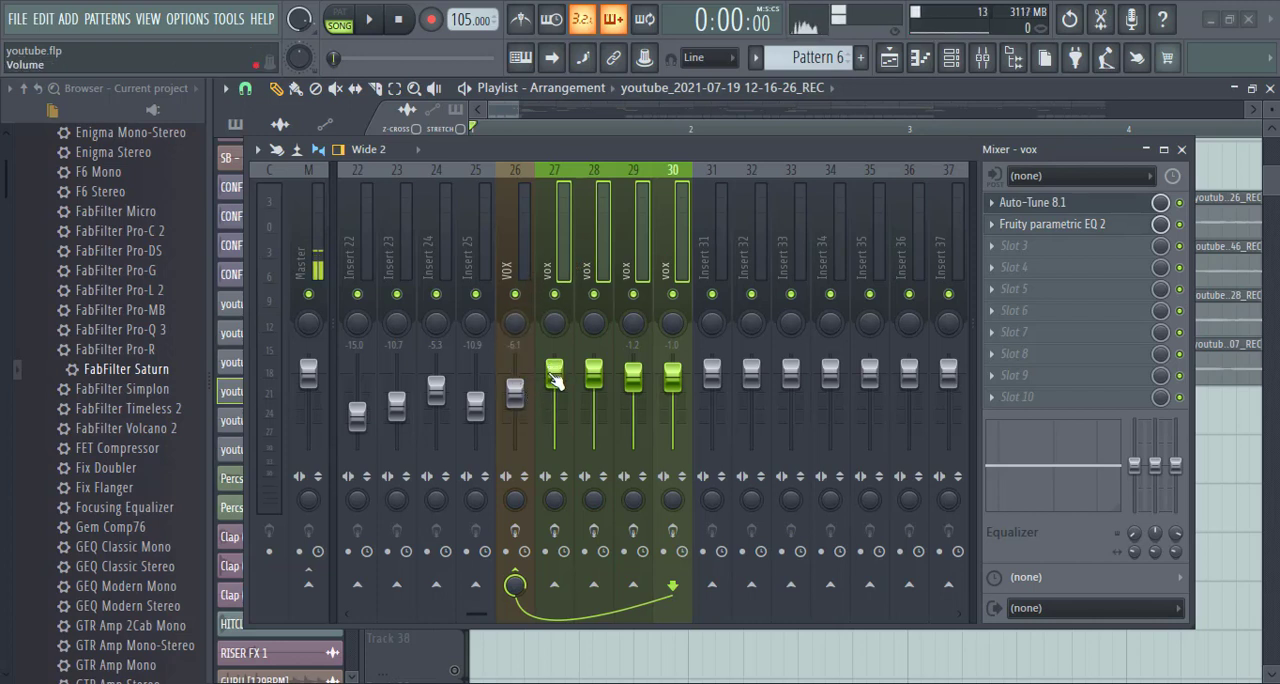
pyautogui.click(560, 240)
pyautogui.click(597, 234)
pyautogui.click(633, 240)
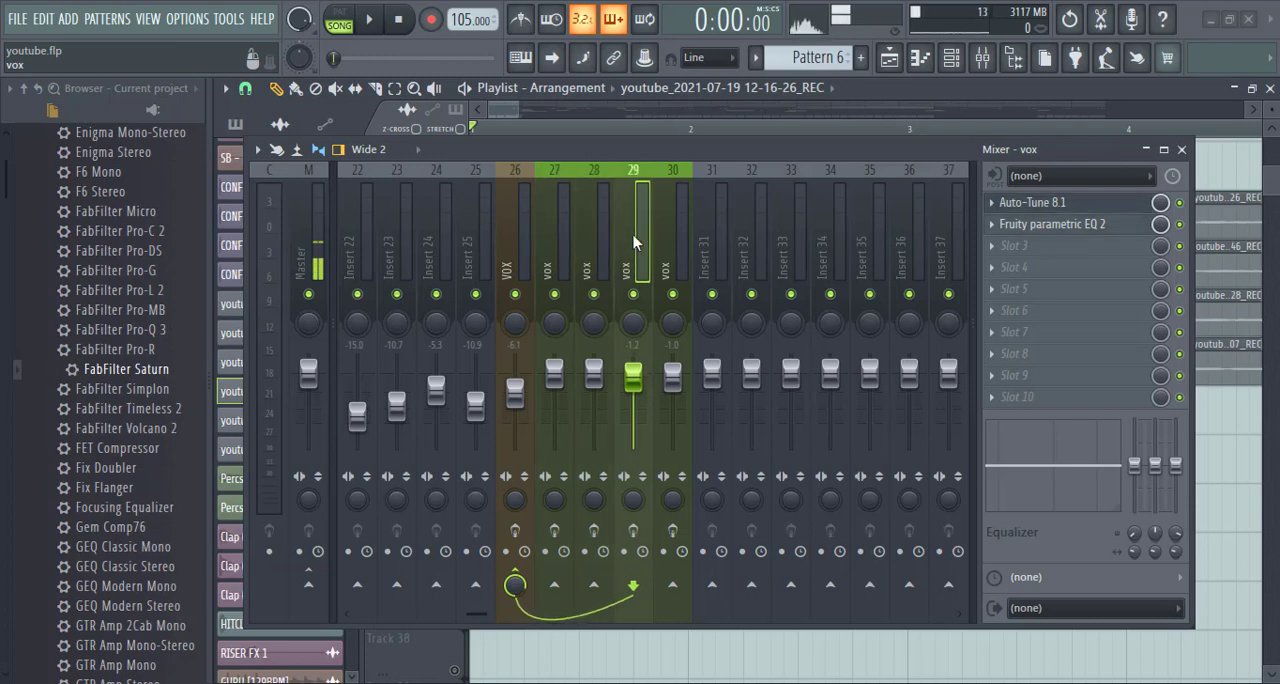
pyautogui.click(672, 231)
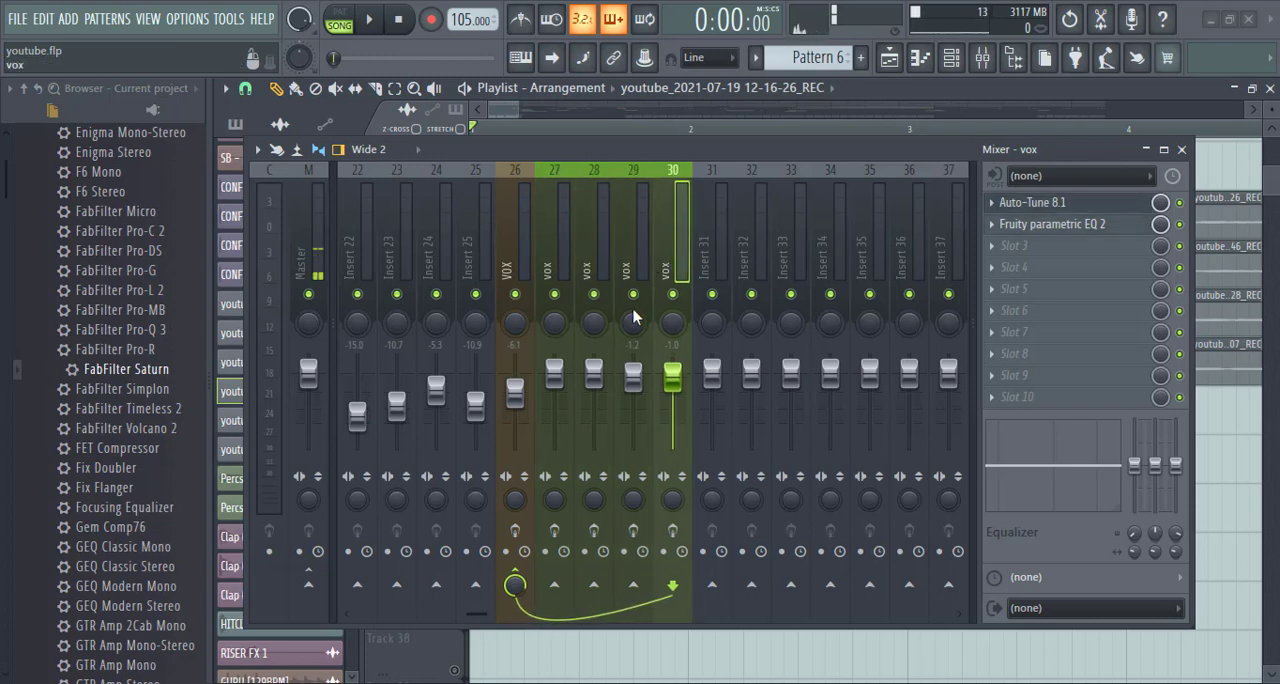
# - Pull the VOX bus volume on insert 26 down during playback, and undo the volume change
pyautogui.click(514, 390)
pyautogui.press('space')
pyautogui.moveTo(514, 392); pyautogui.dragTo(514, 450)
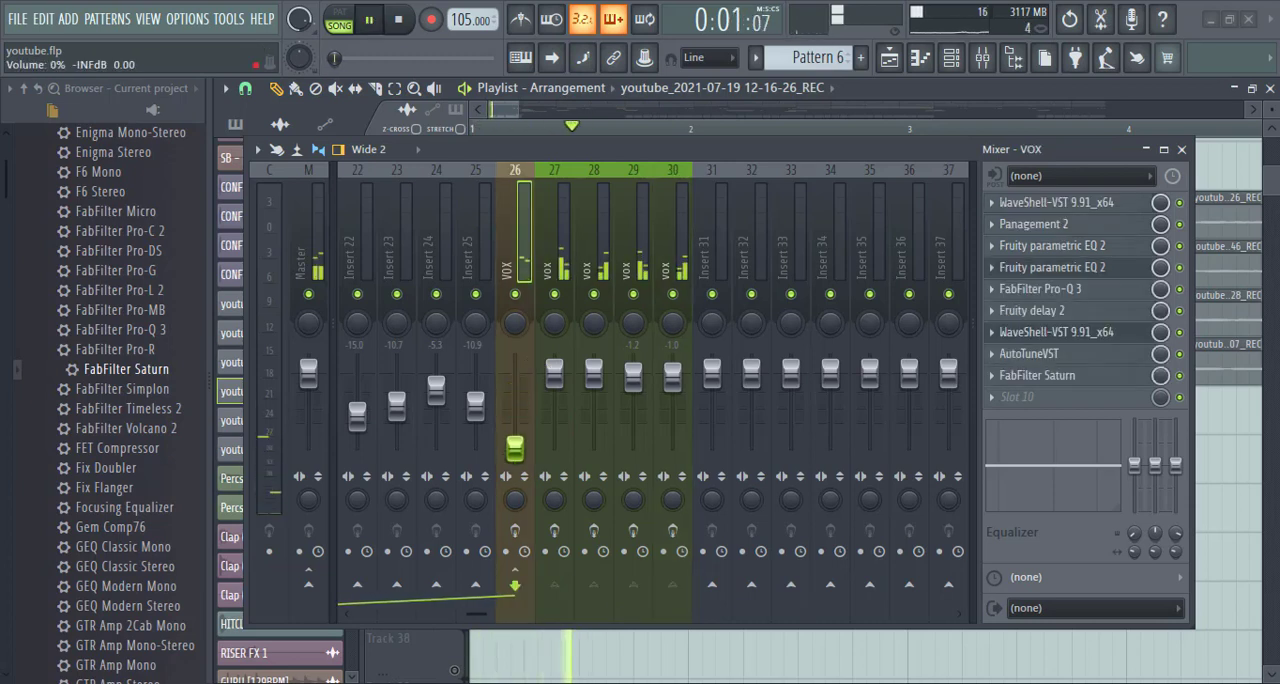
pyautogui.press('space')
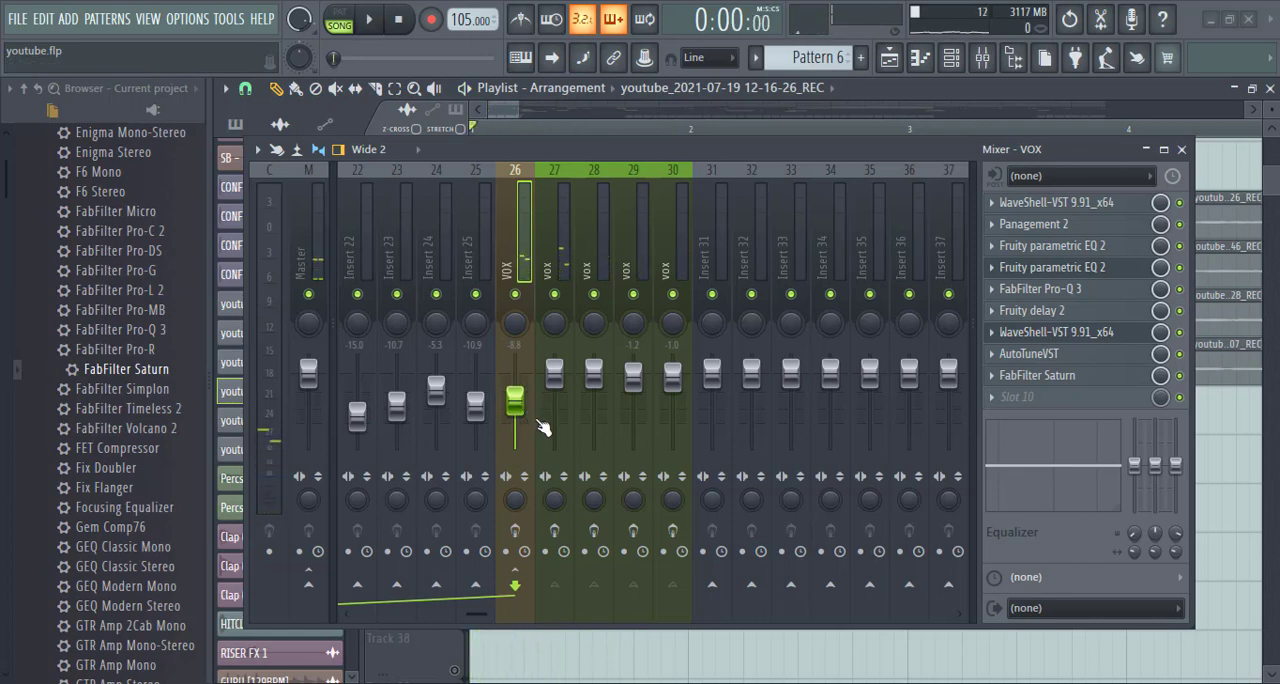
pyautogui.hotkey('ctrl', 'z')
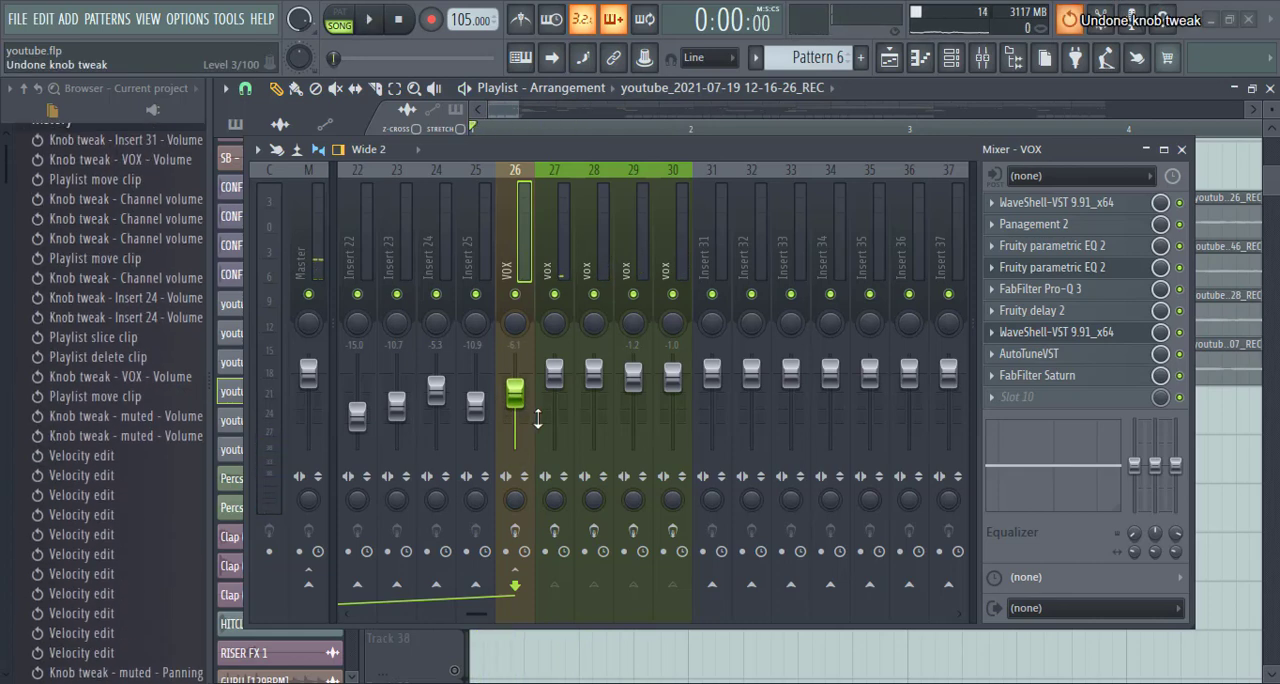
# - Play the vocals with effects, disable the effect slots on inserts 26 to 30, and listen to them again
pyautogui.click(546, 430)
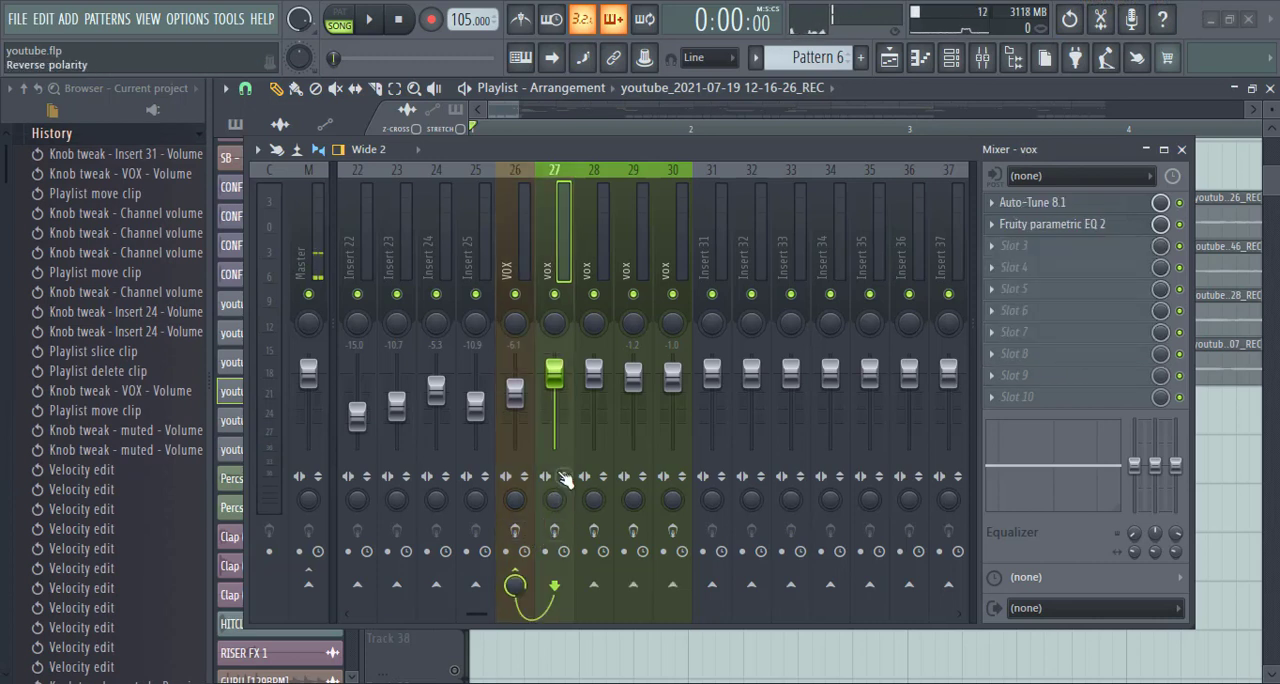
pyautogui.press('space')
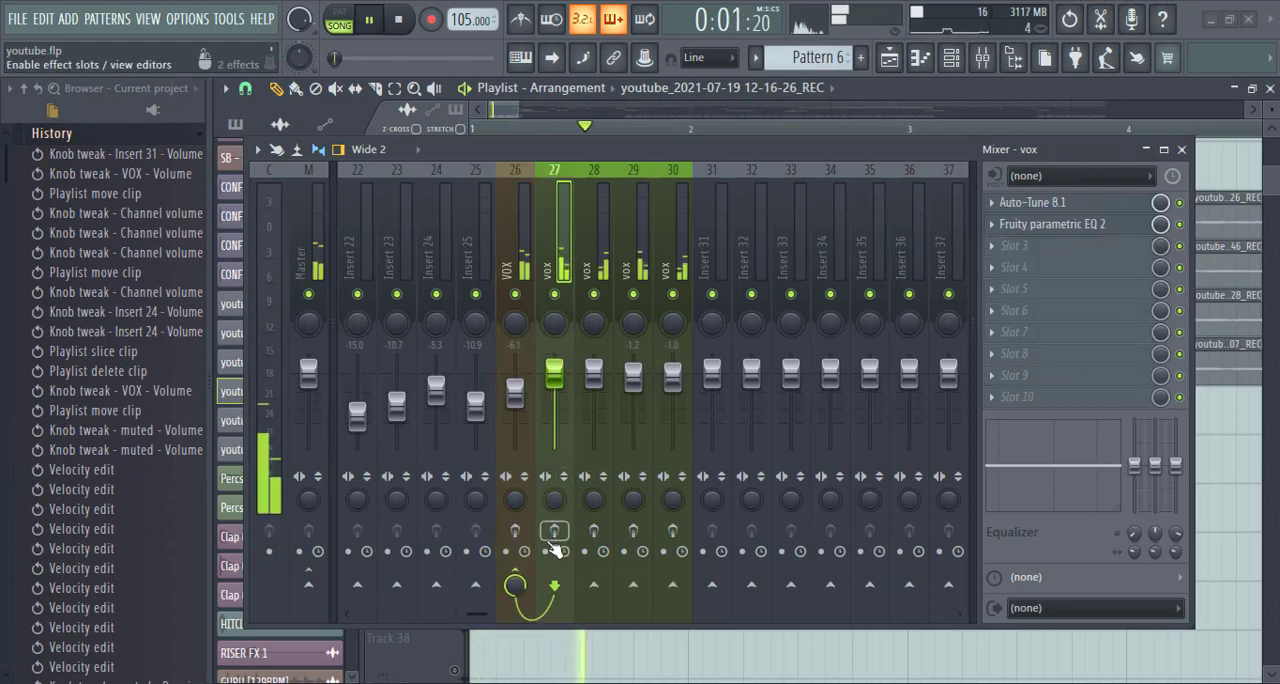
pyautogui.press('space')
pyautogui.click(524, 533)
pyautogui.click(554, 531)
pyautogui.click(593, 531)
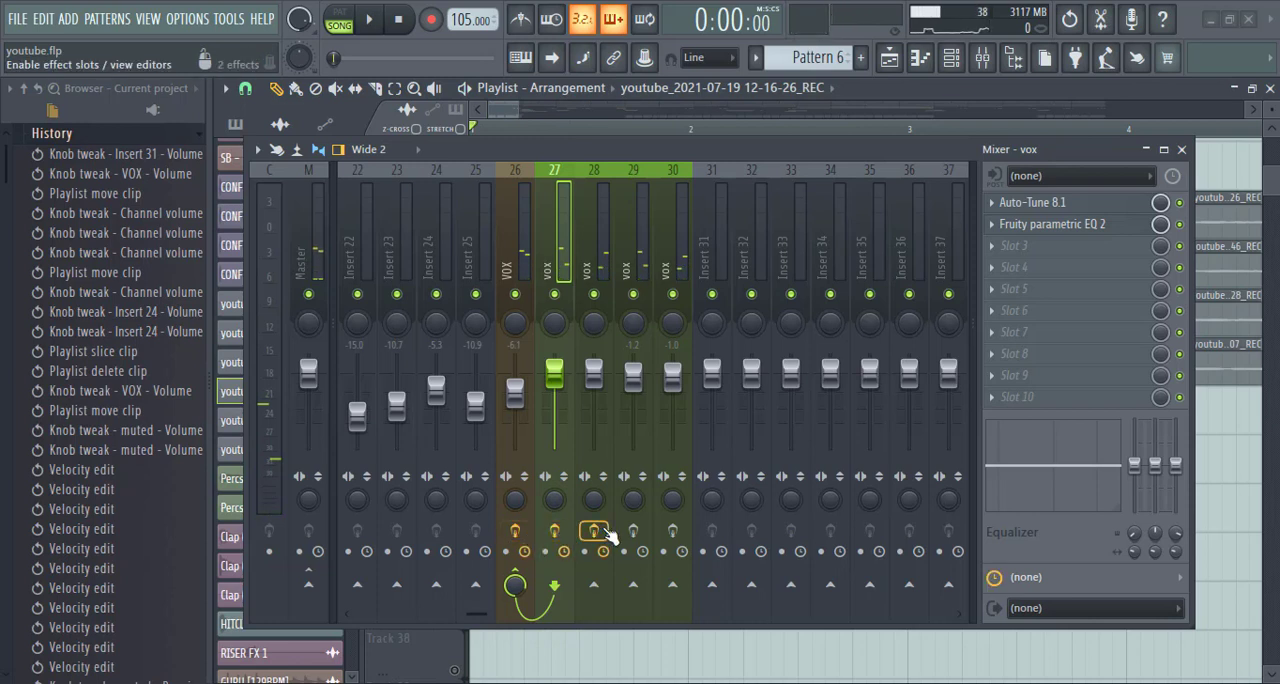
pyautogui.click(633, 531)
pyautogui.click(672, 531)
pyautogui.press('space')
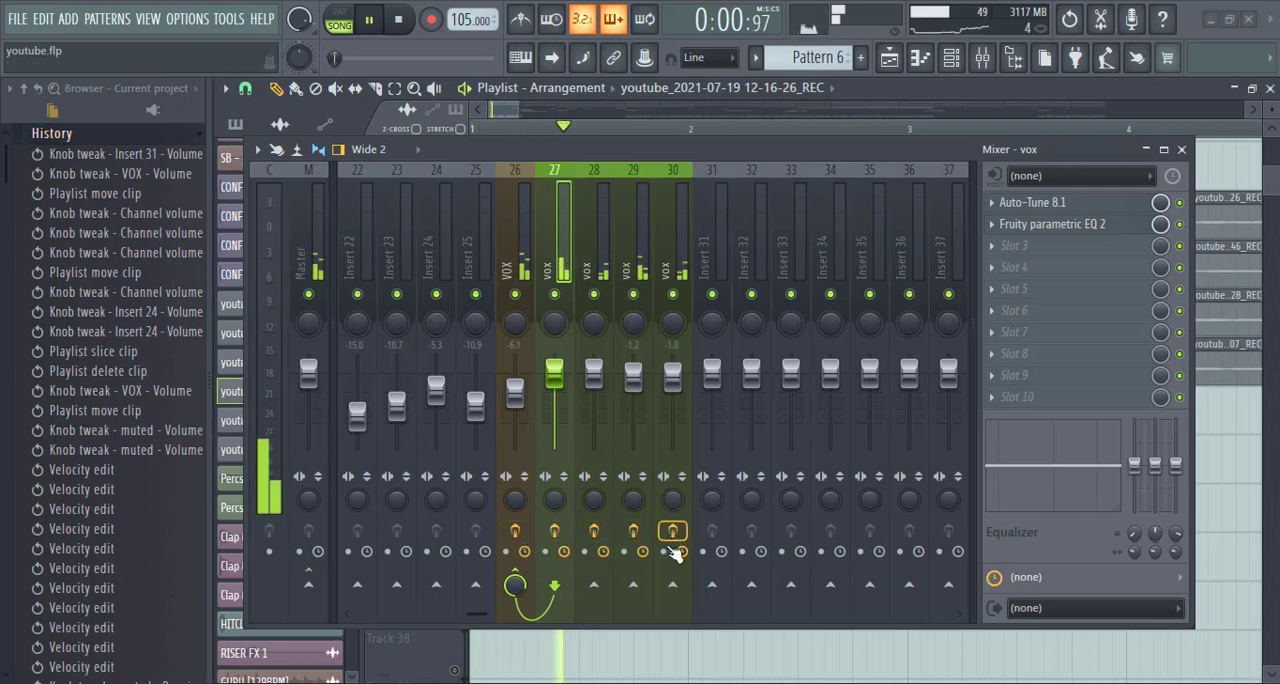
pyautogui.press('space')
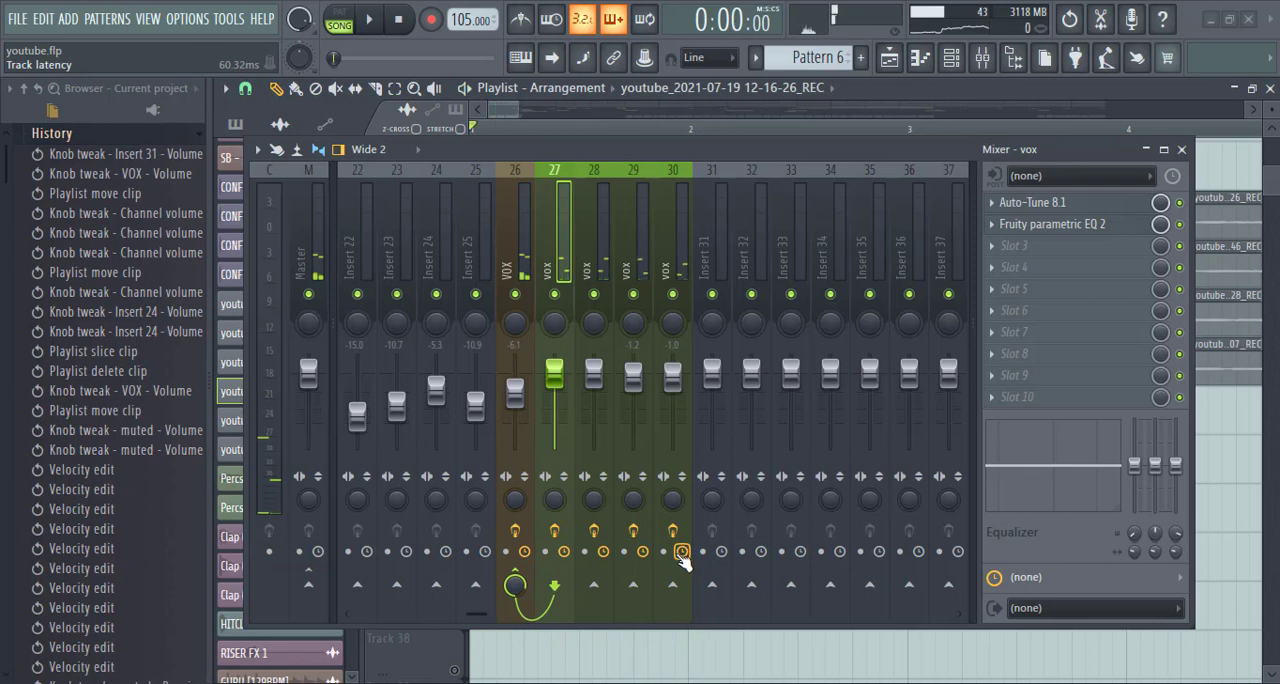
# - Re-enable the effect slots on vox inserts 30, 29, 28 and 27 and on the VOX bus
pyautogui.click(672, 531)
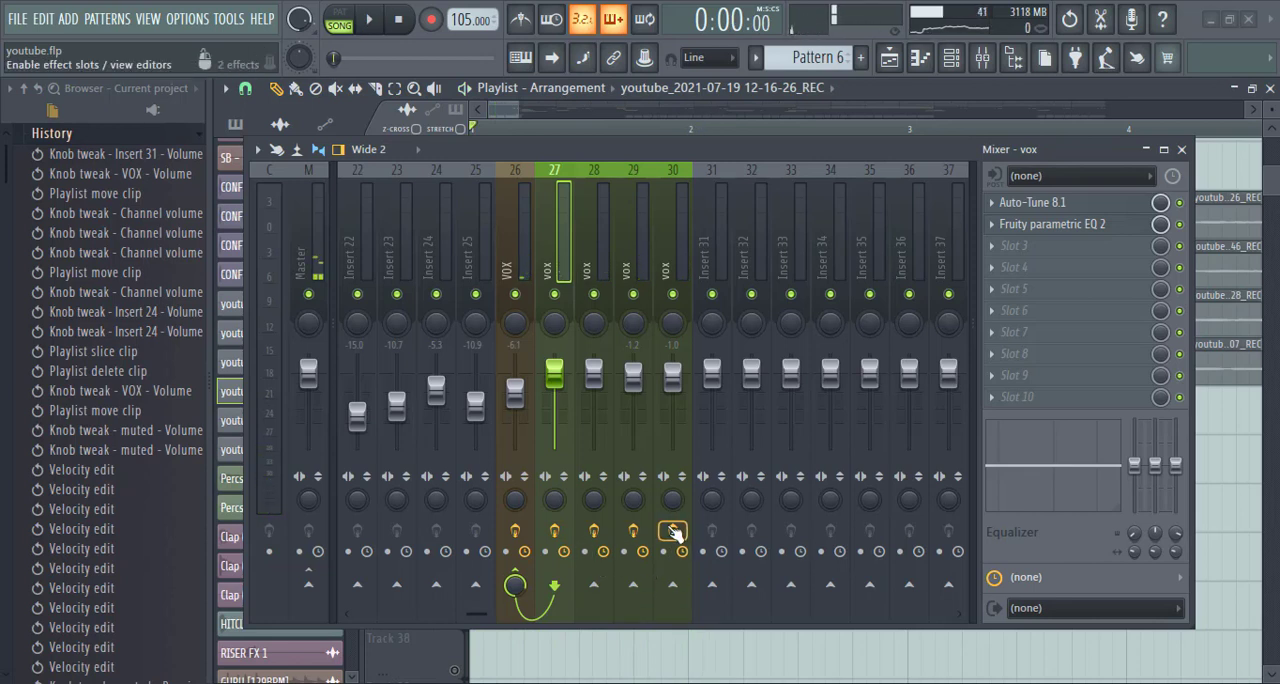
pyautogui.click(633, 531)
pyautogui.click(593, 531)
pyautogui.click(554, 531)
pyautogui.click(514, 531)
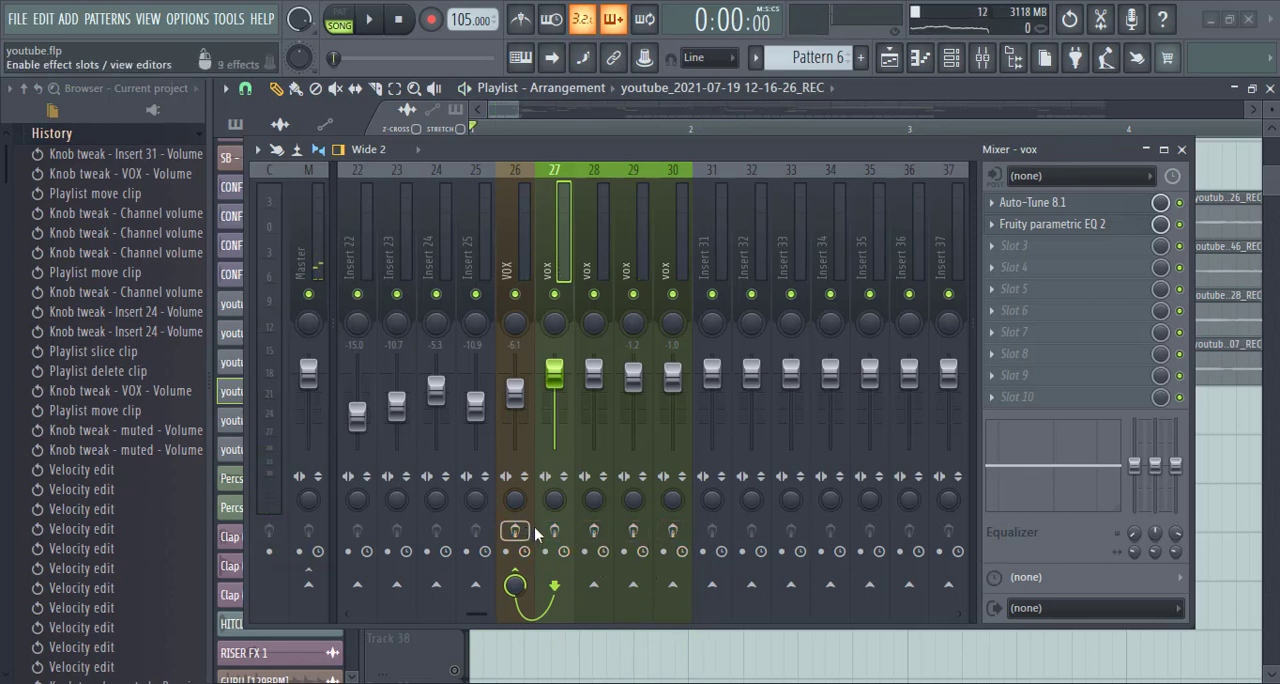
# - Compare the effects on the individual vox inserts 27 to 30 with the chain on the VOX bus
pyautogui.click(599, 260)
pyautogui.click(642, 250)
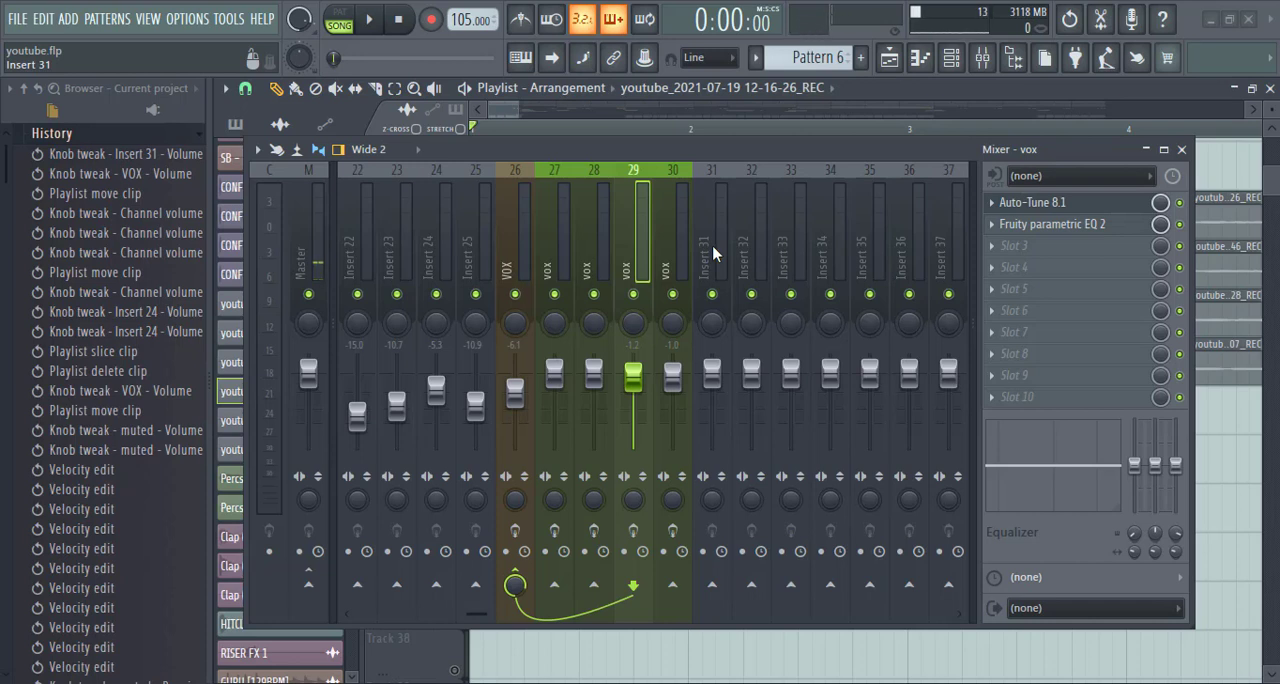
pyautogui.click(563, 248)
pyautogui.click(528, 266)
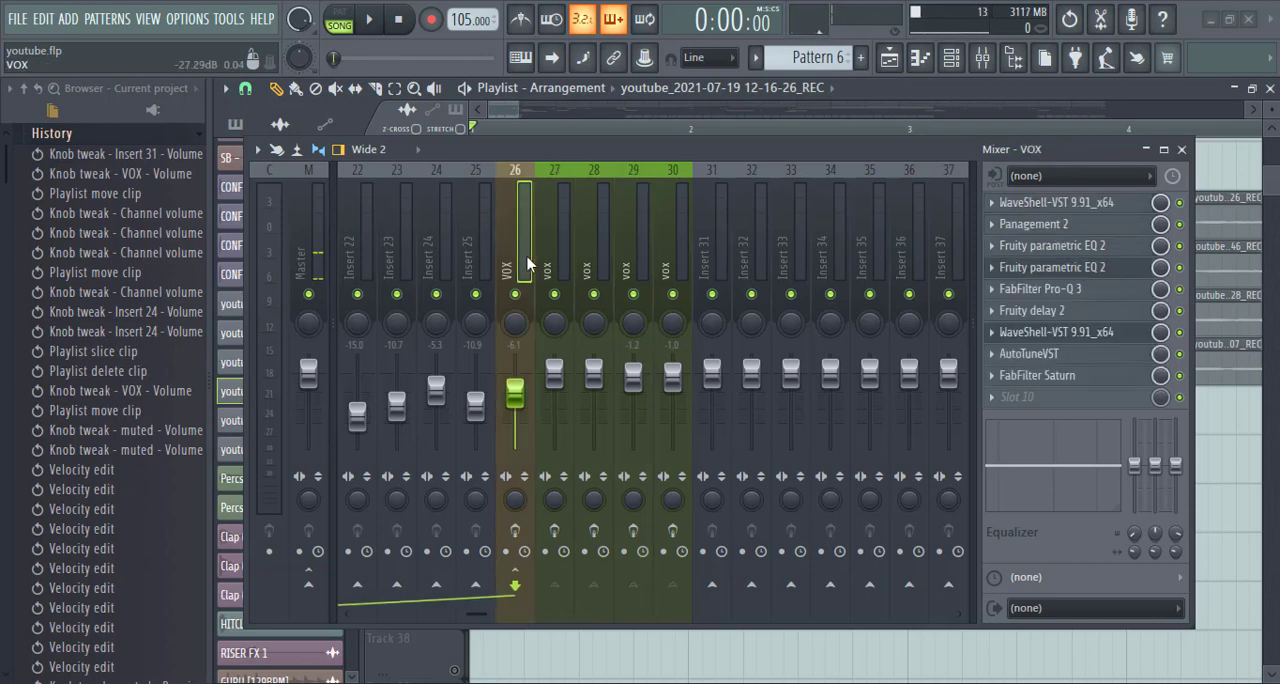
pyautogui.click(563, 262)
pyautogui.click(597, 245)
pyautogui.click(633, 245)
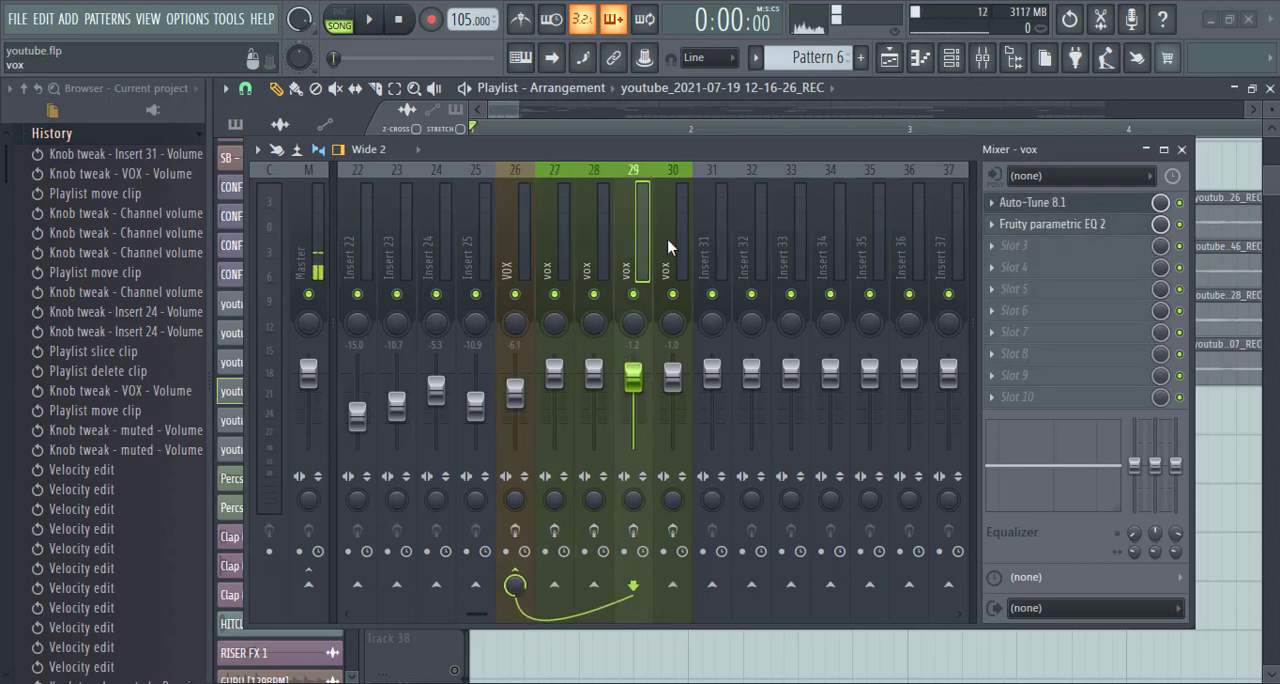
pyautogui.click(670, 246)
# - Review the Auto-Tune 8.1 settings on vox insert 27, and close the mixer and the plugin
pyautogui.click(548, 265)
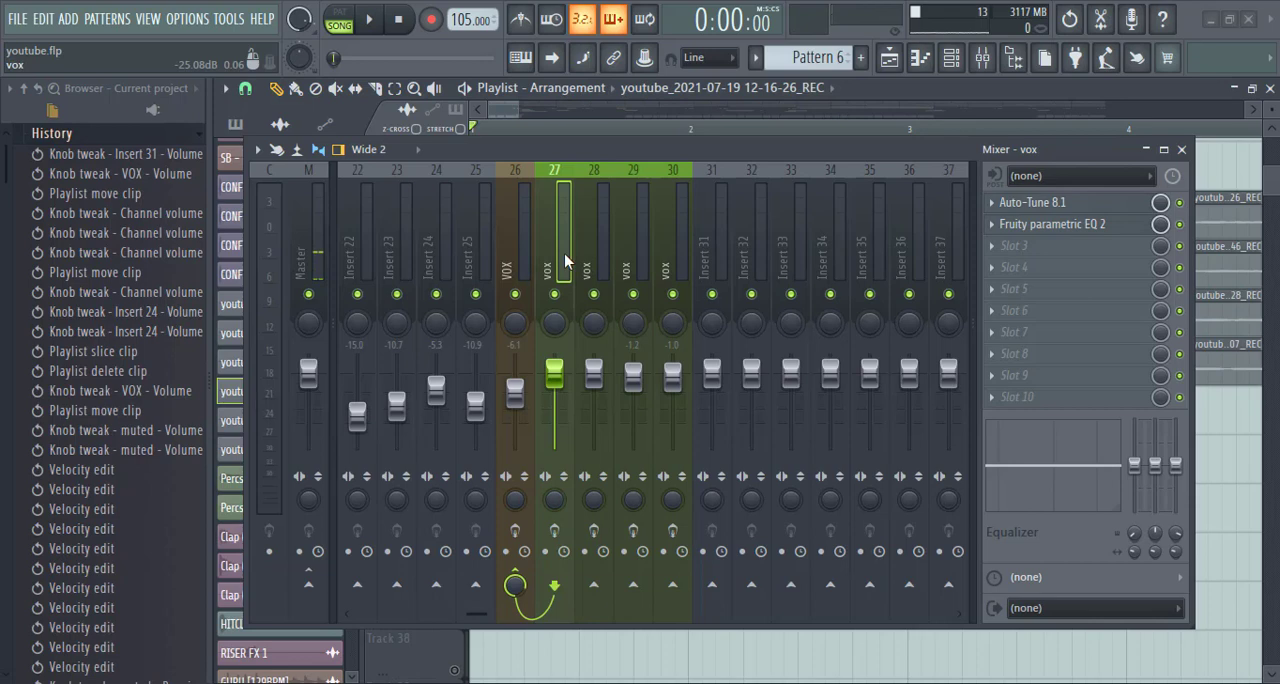
pyautogui.click(1030, 202)
pyautogui.moveTo(787, 158); pyautogui.dragTo(707, 418)
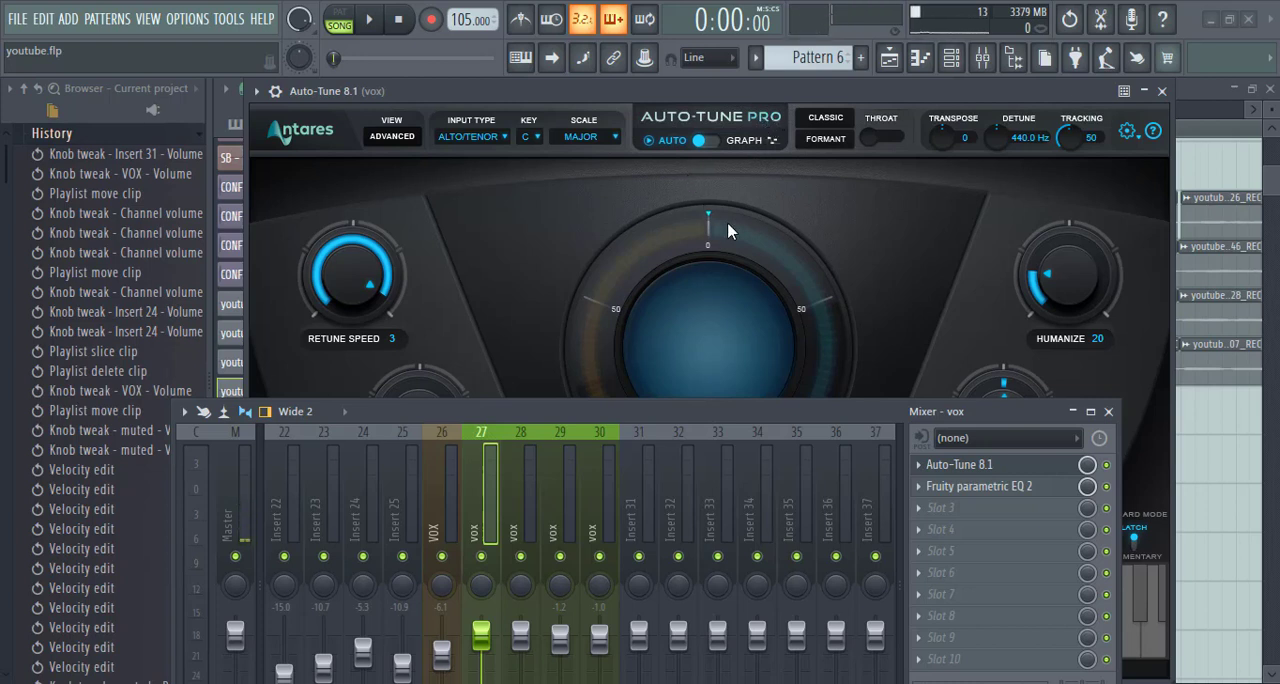
pyautogui.click(1108, 412)
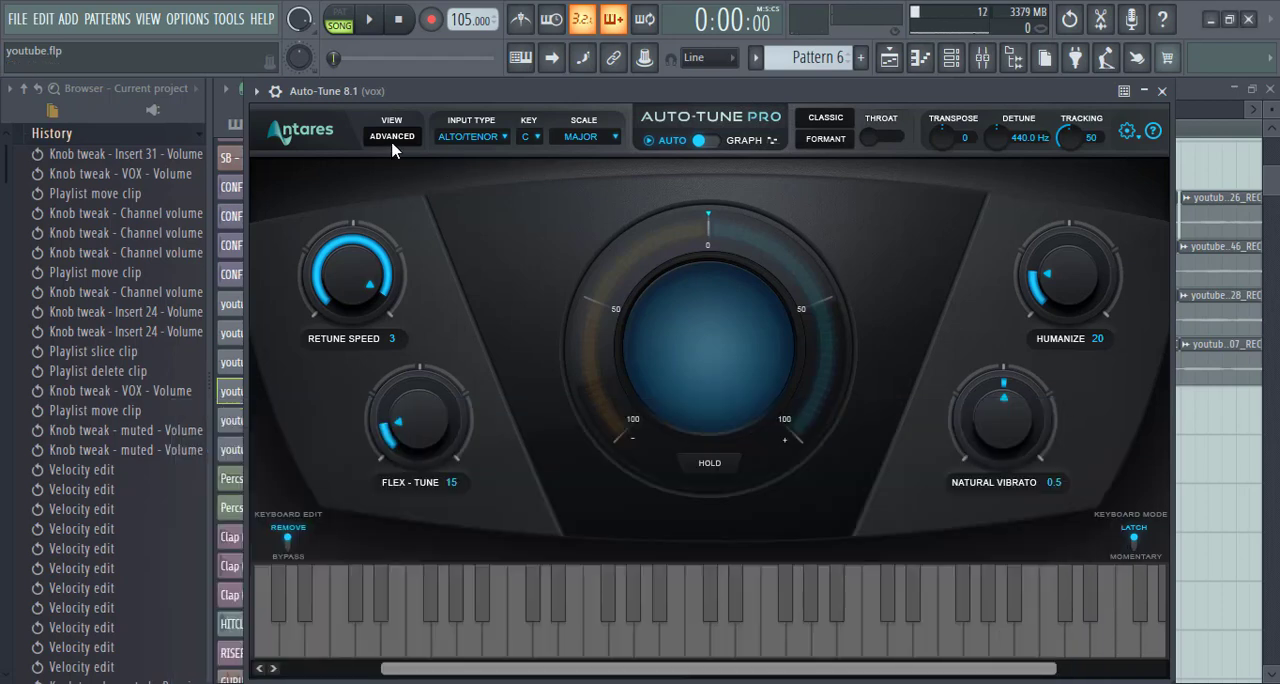
pyautogui.click(1161, 91)
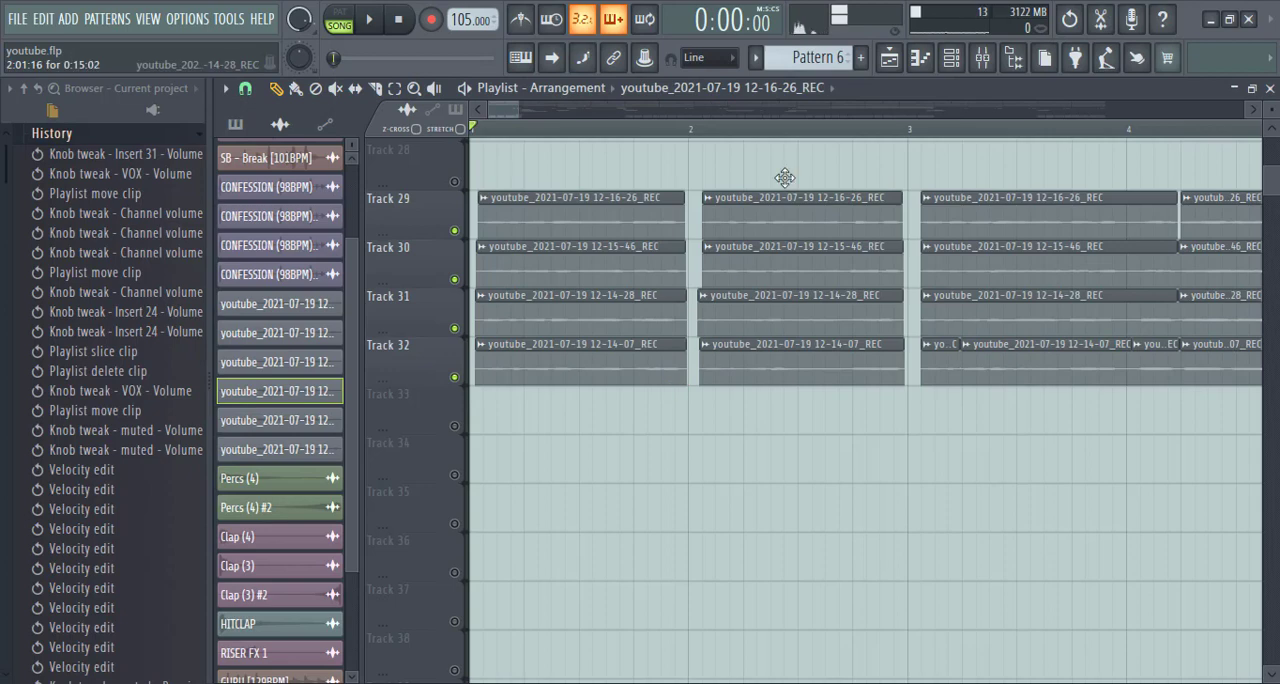
# - Reopen the mixer and load another Auto-Tune 8.1 into slot 3 of vox insert 27
pyautogui.click(951, 57)
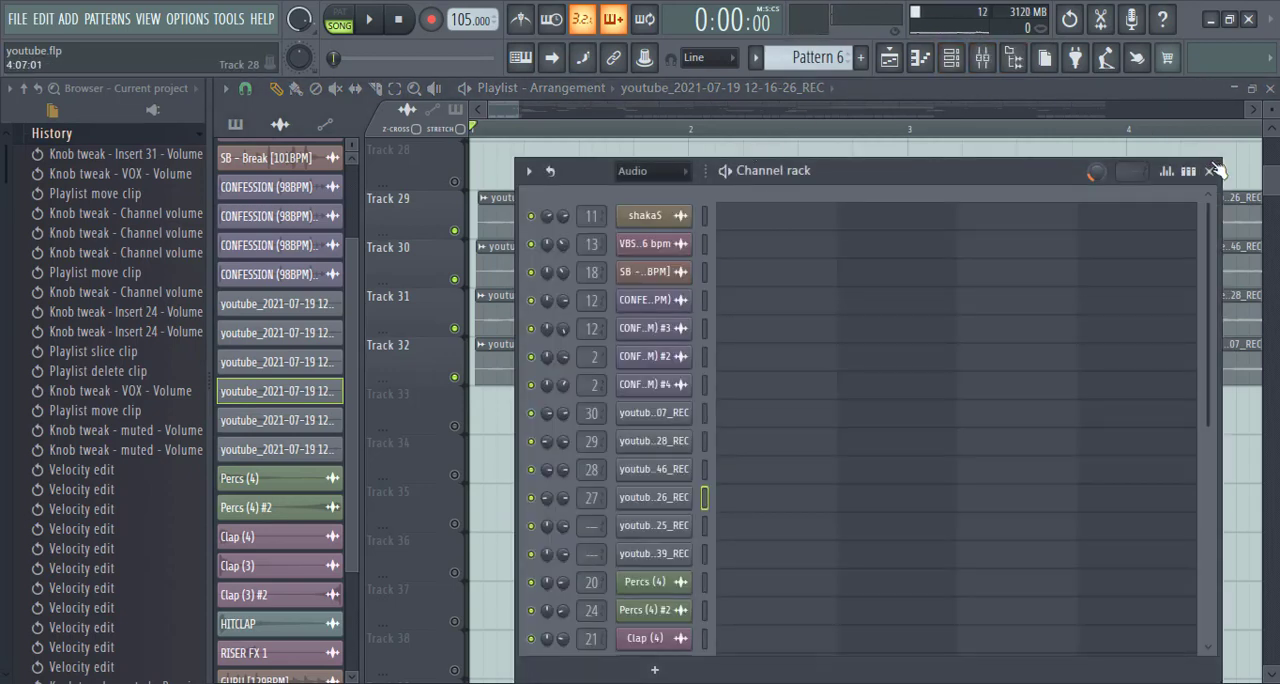
pyautogui.click(951, 57)
pyautogui.click(982, 57)
pyautogui.click(957, 511)
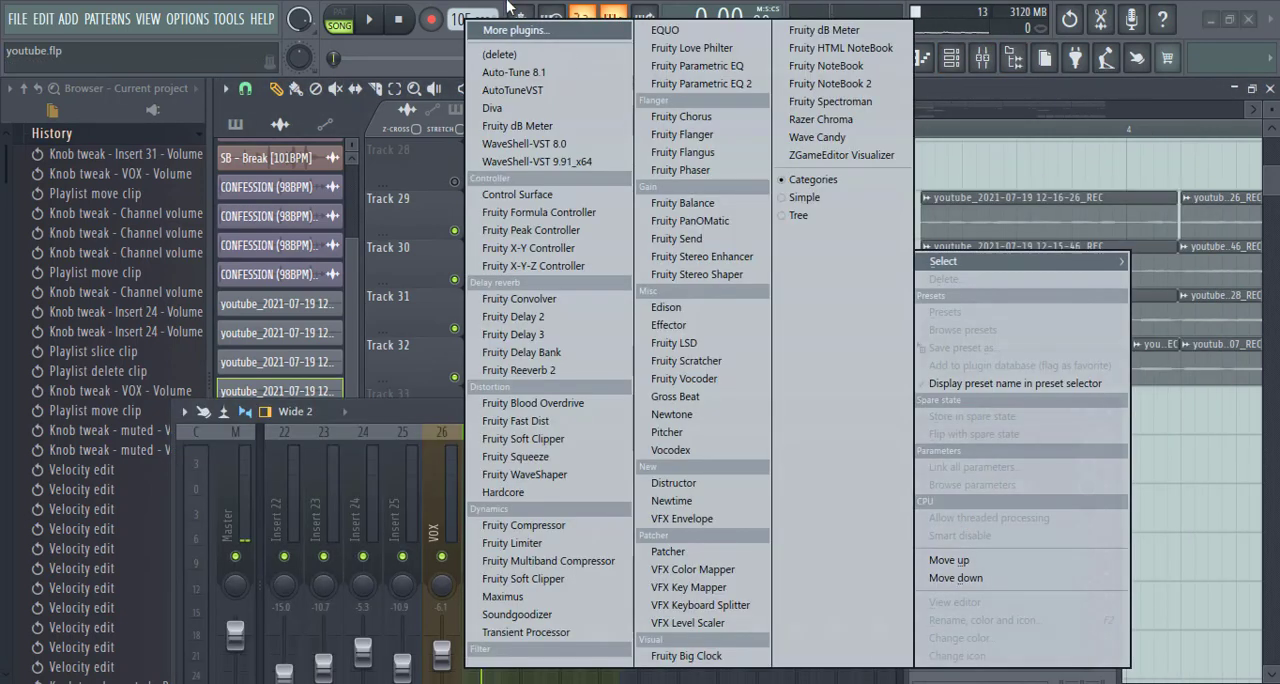
pyautogui.click(537, 74)
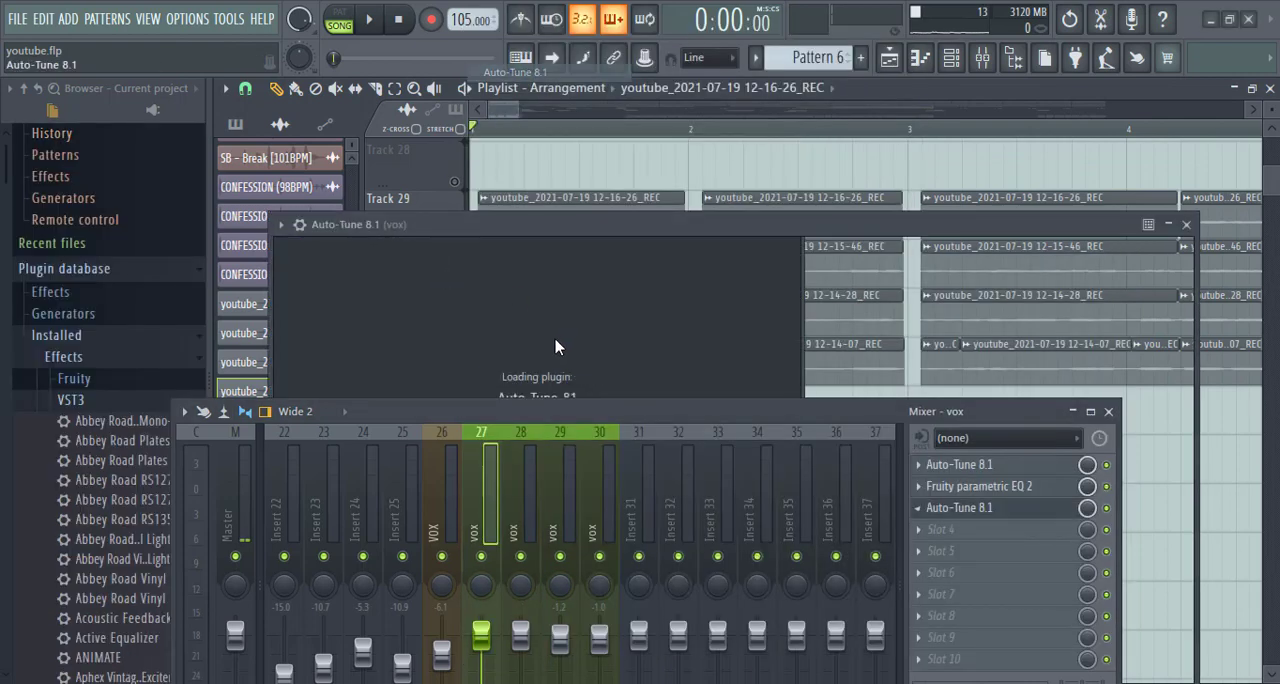
# - Set the newly added Auto-Tune on vox insert 27 to Major scale, Alto/Tenor input type and a retune speed of 0
pyautogui.moveTo(626, 235); pyautogui.dragTo(598, 91)
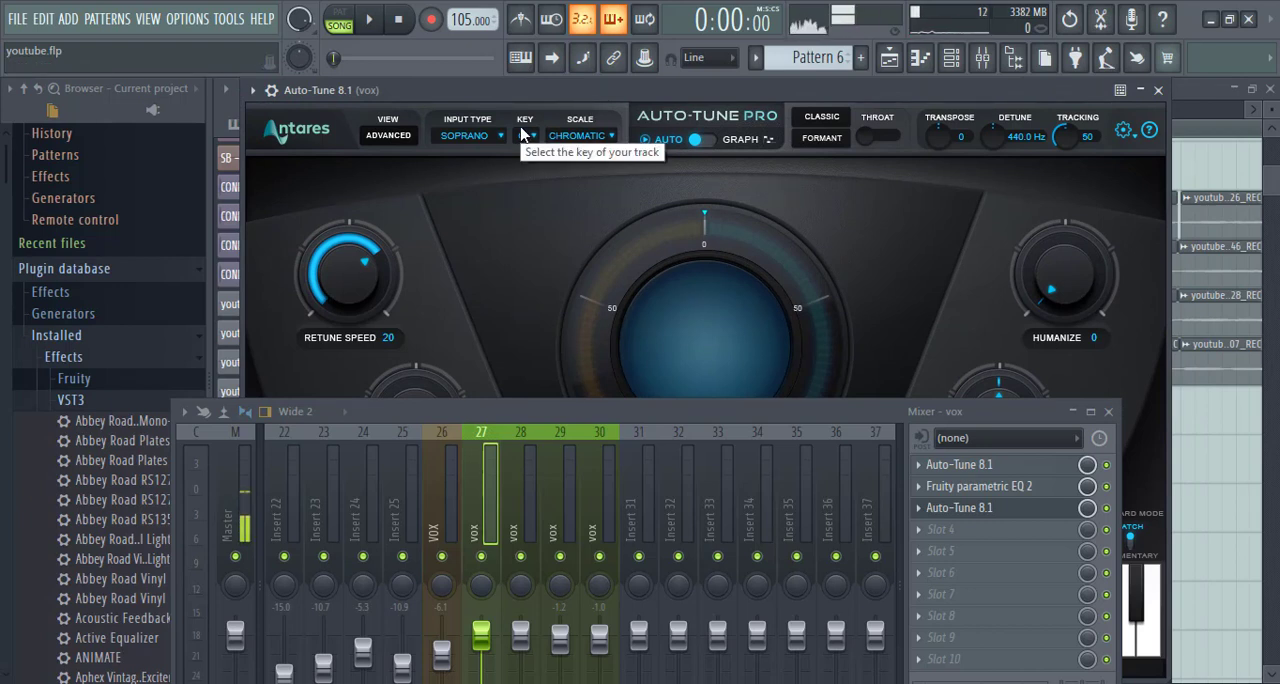
pyautogui.click(575, 137)
pyautogui.click(597, 89)
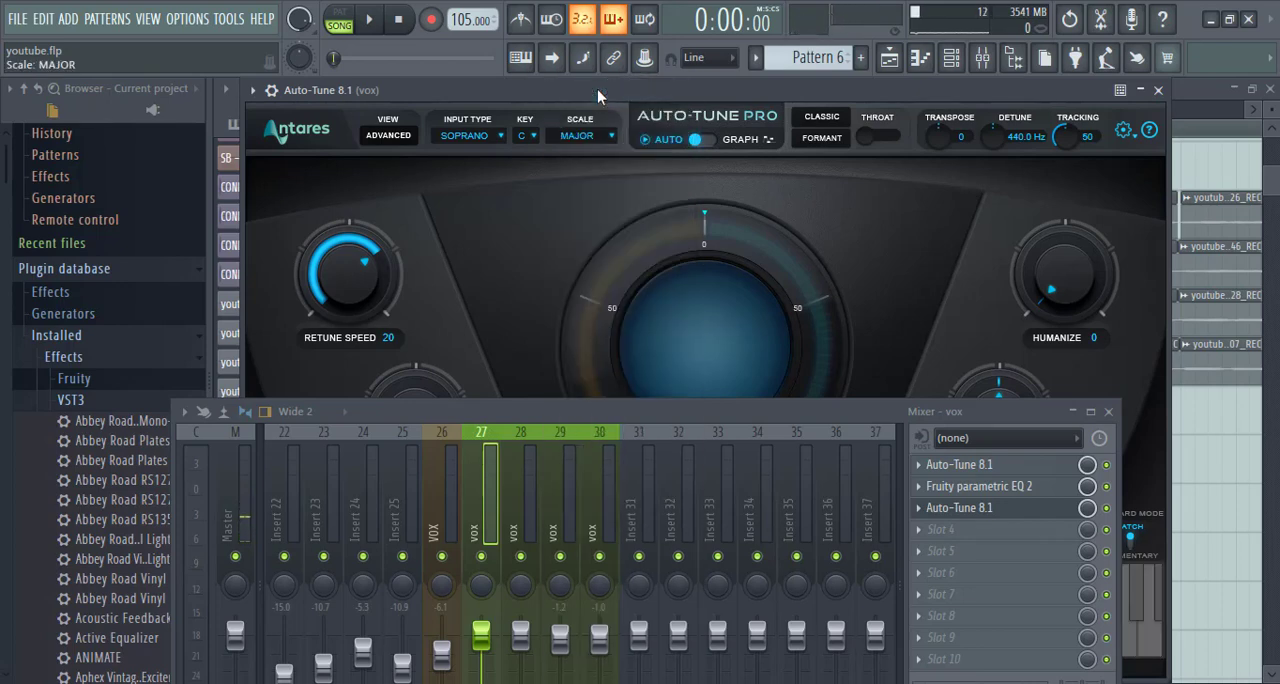
pyautogui.click(475, 138)
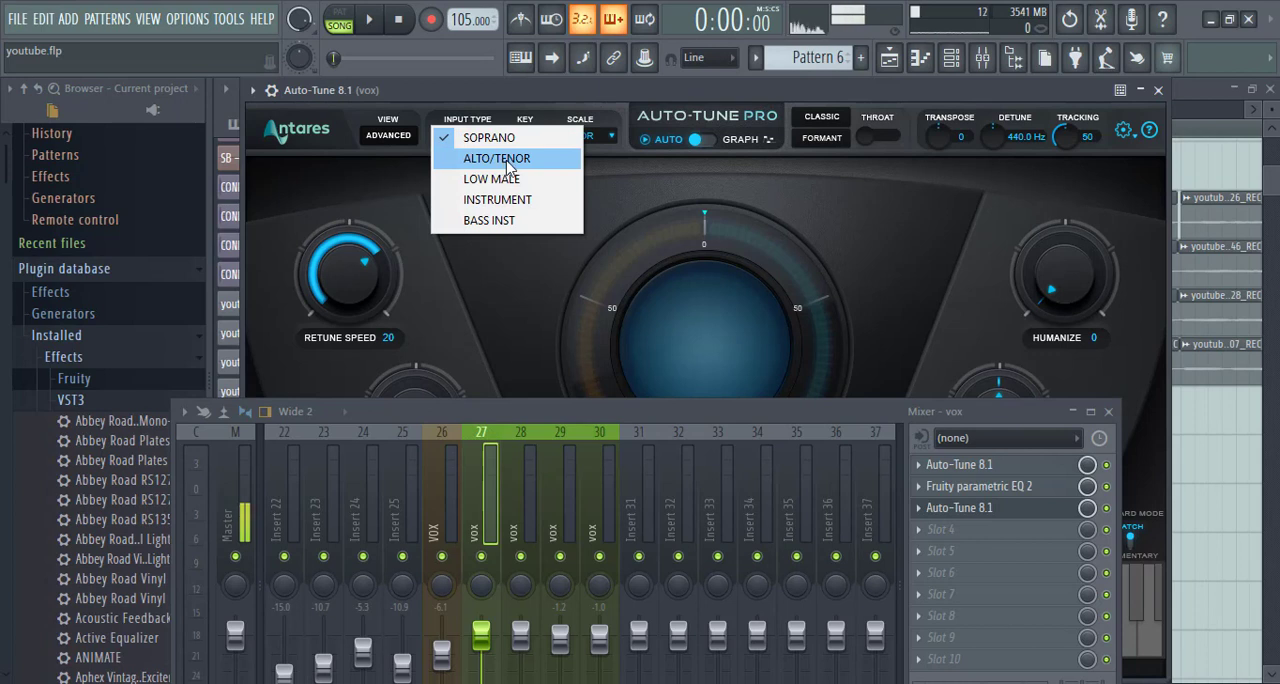
pyautogui.click(507, 161)
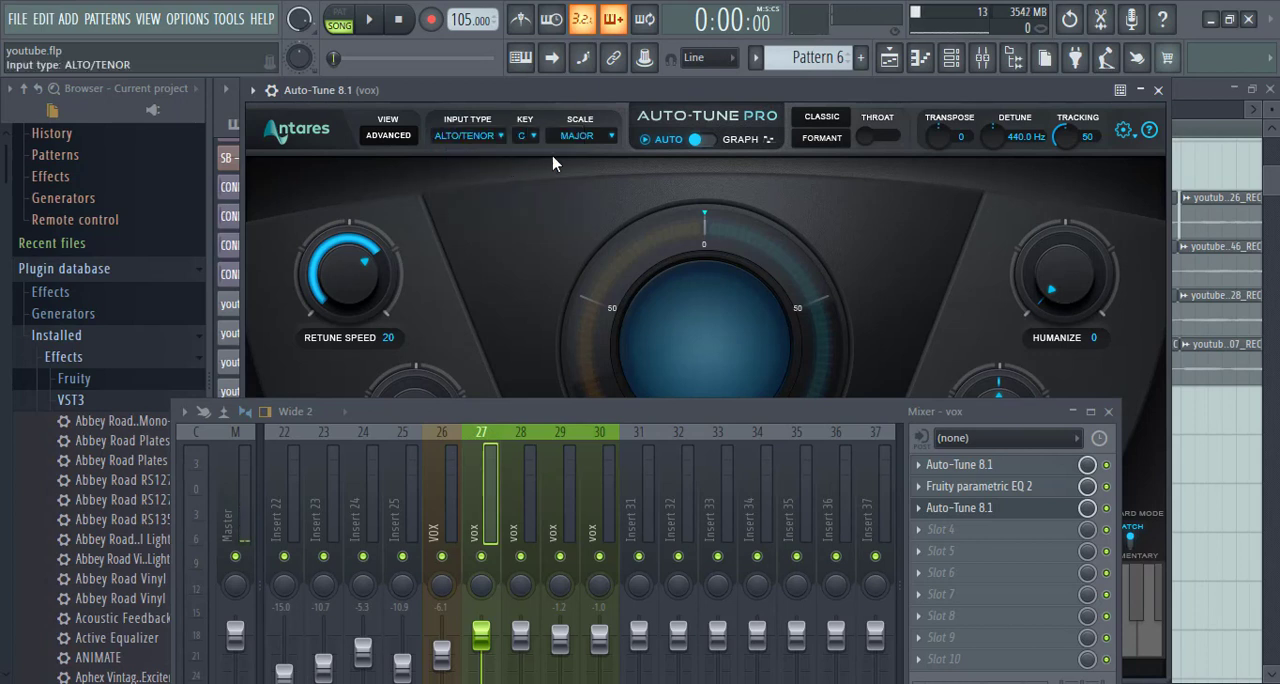
pyautogui.moveTo(666, 412); pyautogui.dragTo(663, 476)
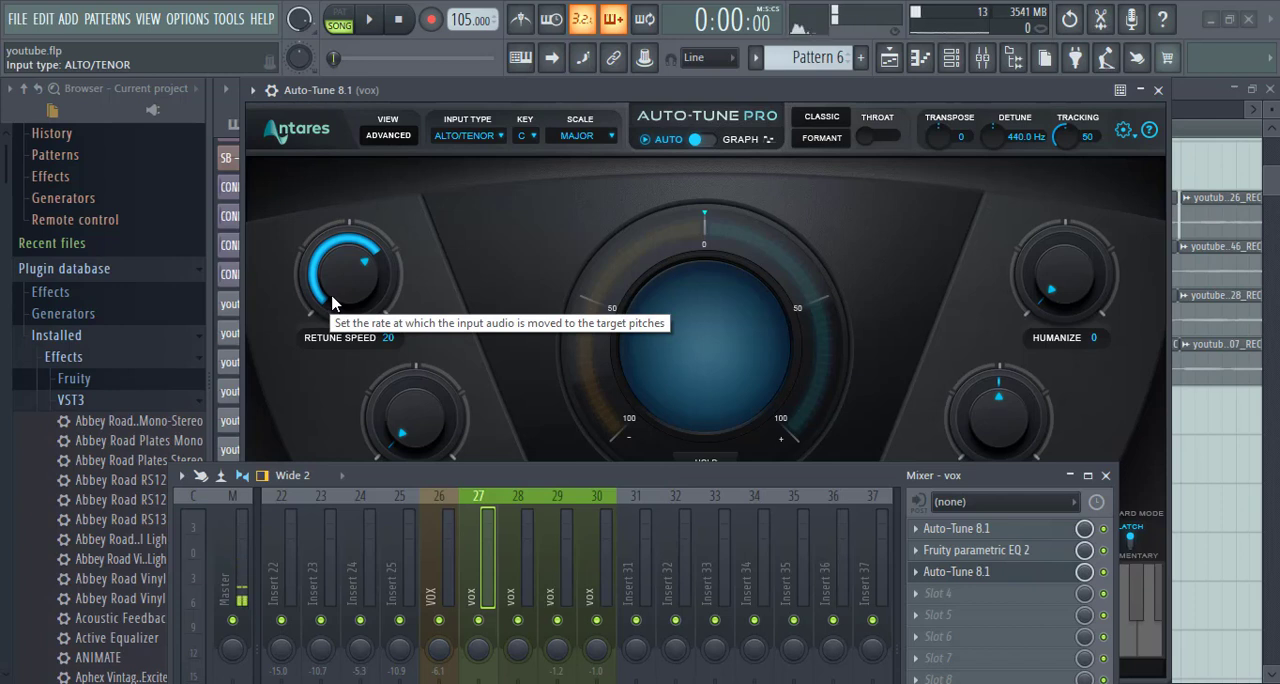
pyautogui.moveTo(338, 290); pyautogui.dragTo(366, 185)
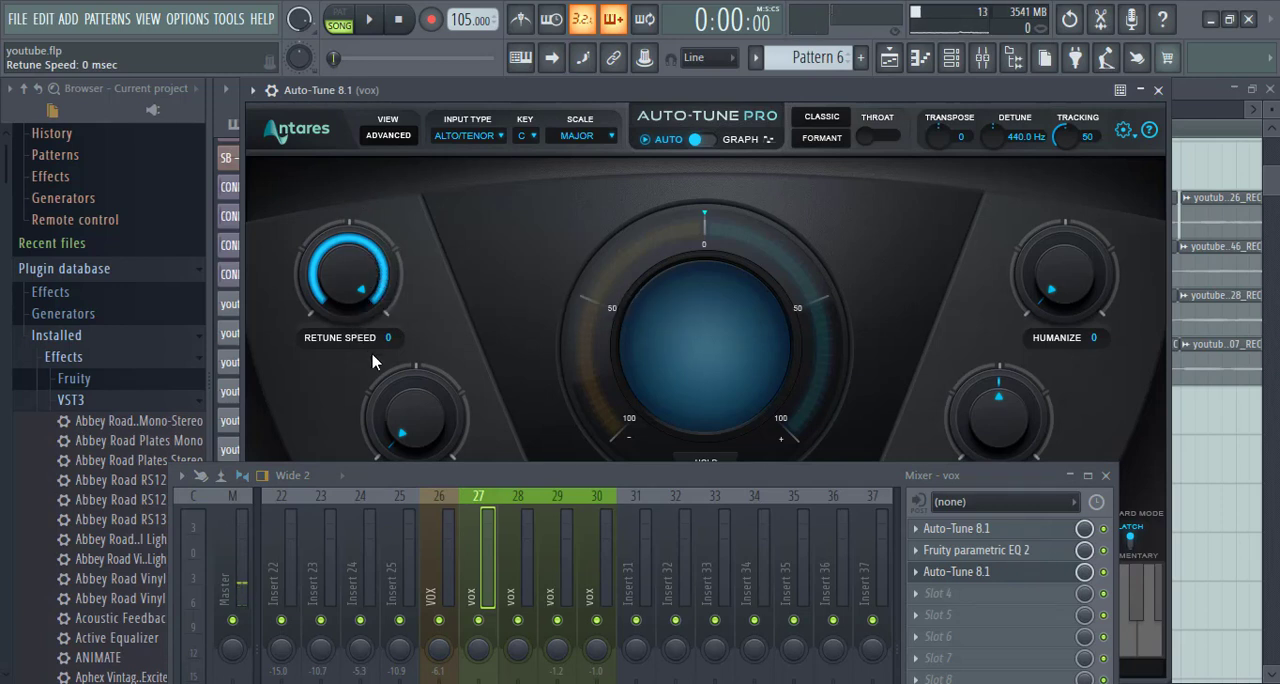
# - Delete the extra Auto-Tune 8.1 from slot 3 of vox insert 27
pyautogui.rightClick(926, 576)
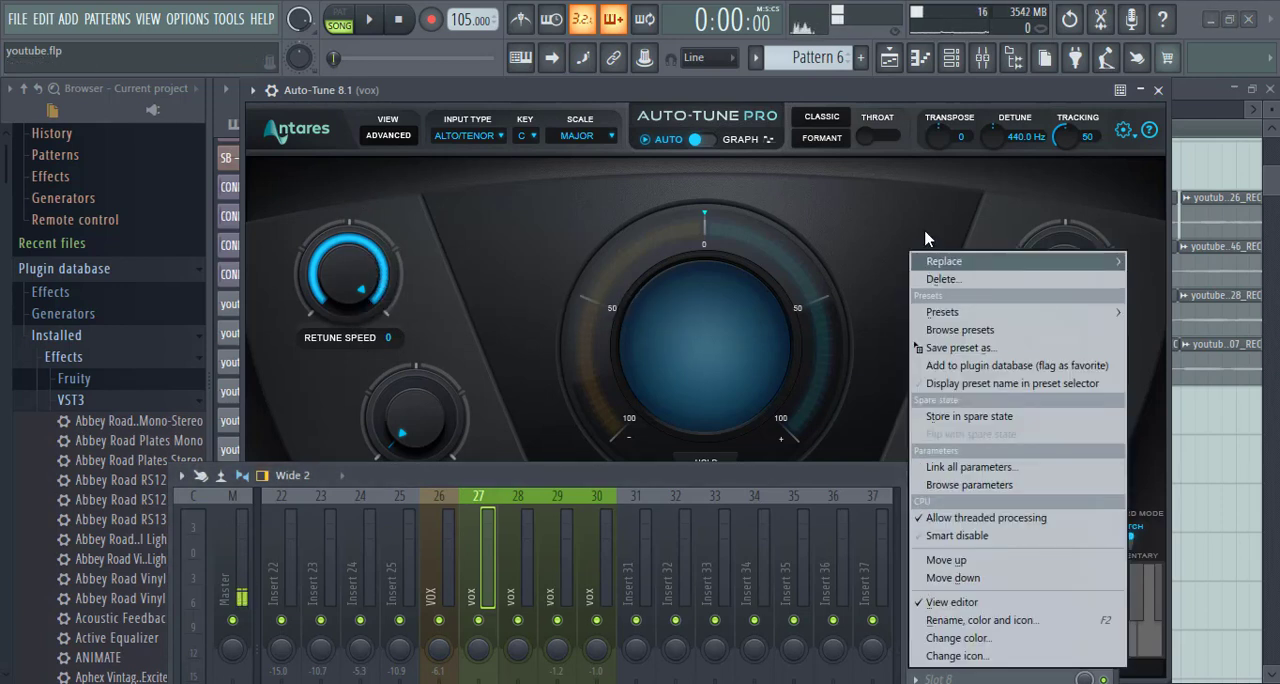
pyautogui.click(929, 281)
pyautogui.click(732, 412)
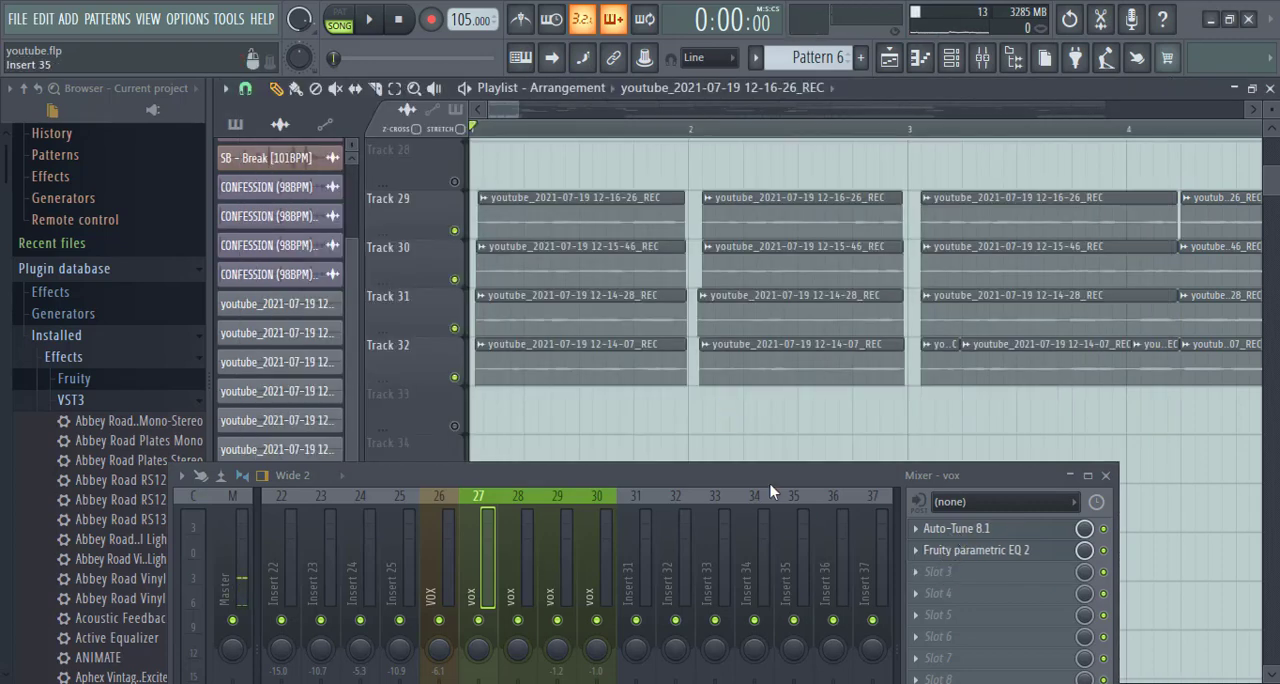
# - Bypass the Fruity parametric EQ 2 on vox insert 27 and play the song from the start
pyautogui.moveTo(770, 484); pyautogui.dragTo(783, 269)
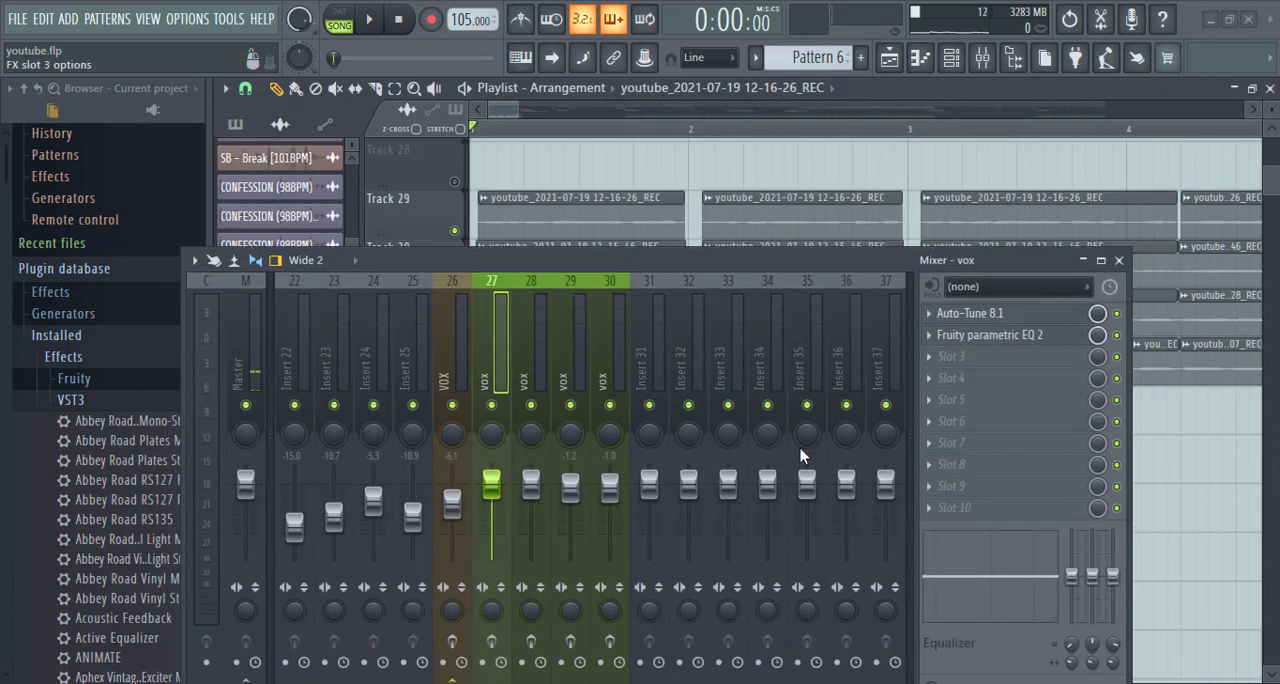
pyautogui.click(1116, 336)
pyautogui.press('space')
pyautogui.press('space')
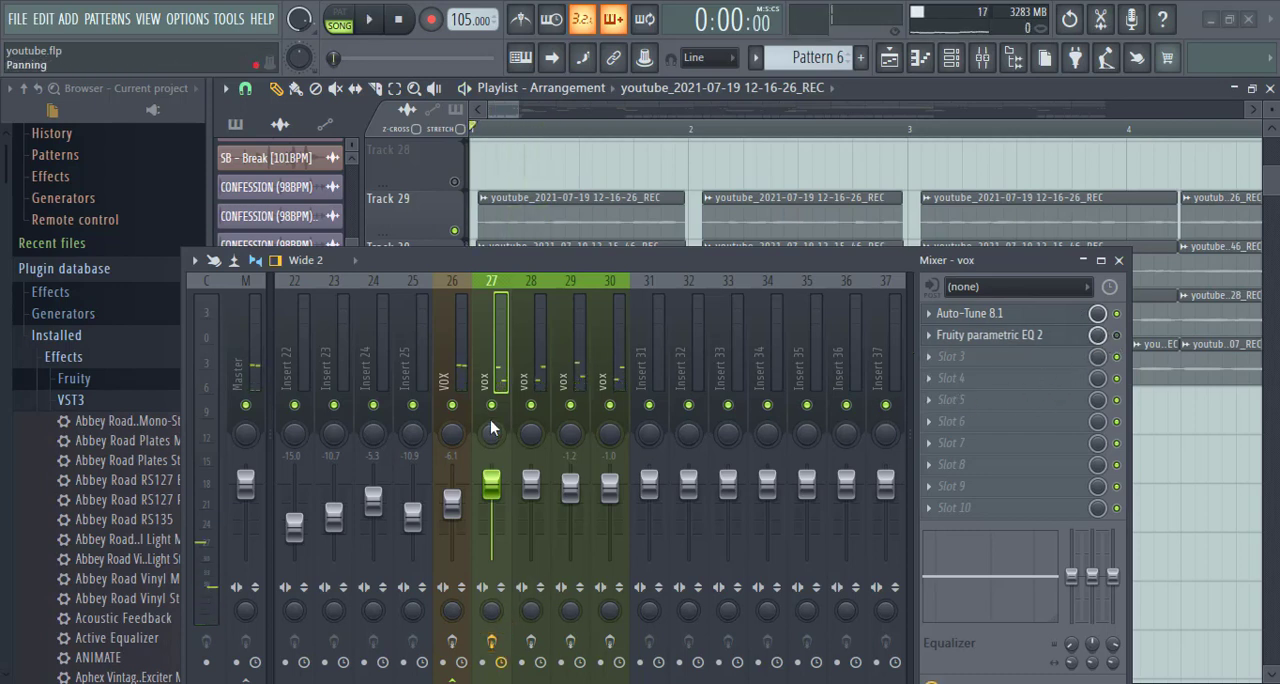
pyautogui.press('space')
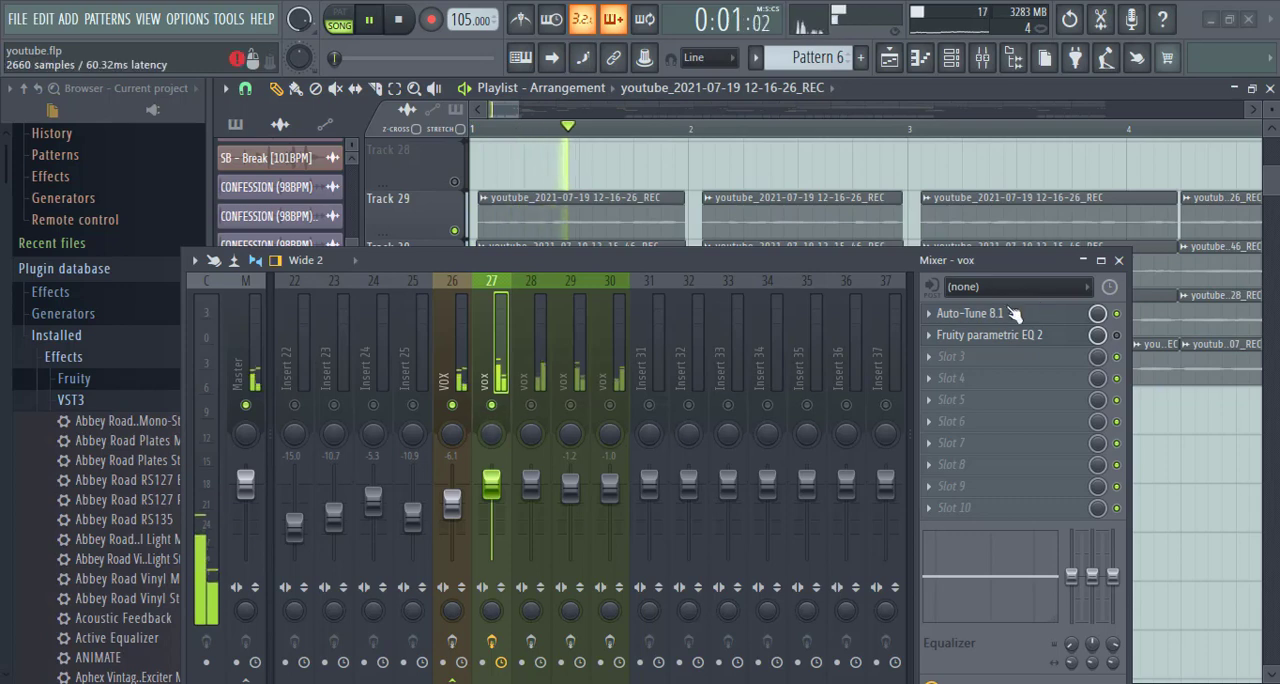
# - Open the Auto-Tune 8.1 in slot 1 of vox insert 27 to view it during playback, and stop the song
pyautogui.click(1000, 313)
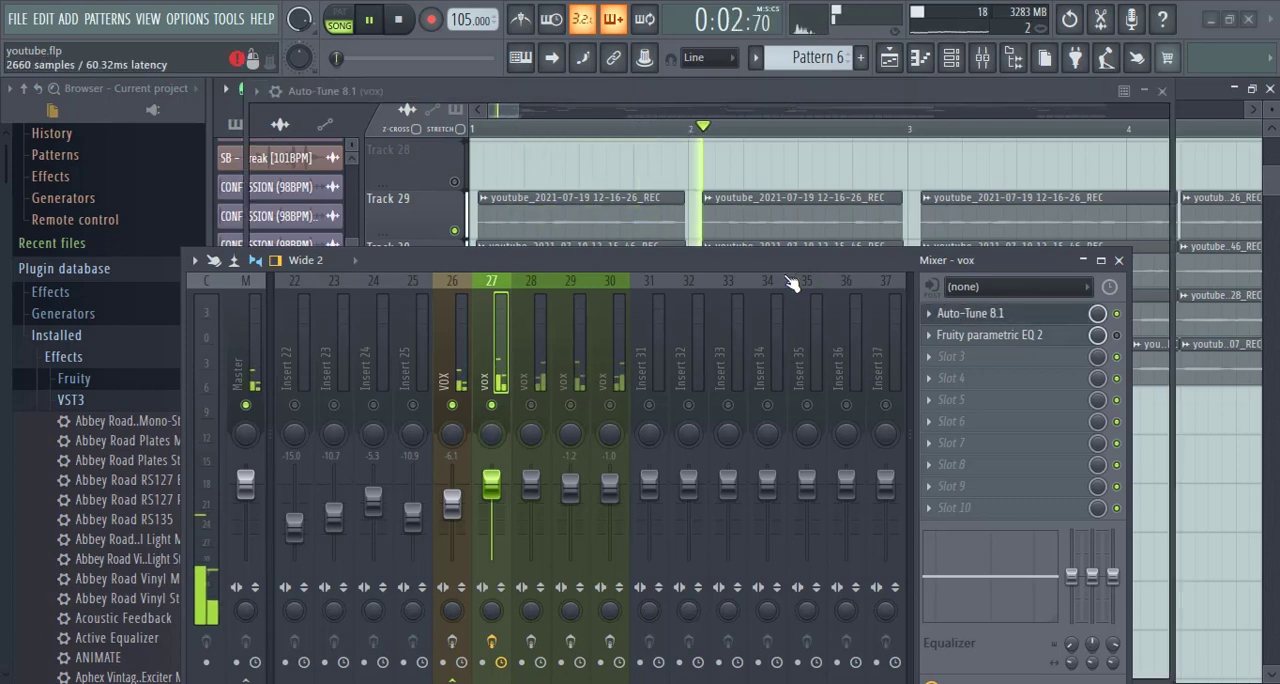
pyautogui.moveTo(782, 264); pyautogui.dragTo(728, 515)
pyautogui.press('space')
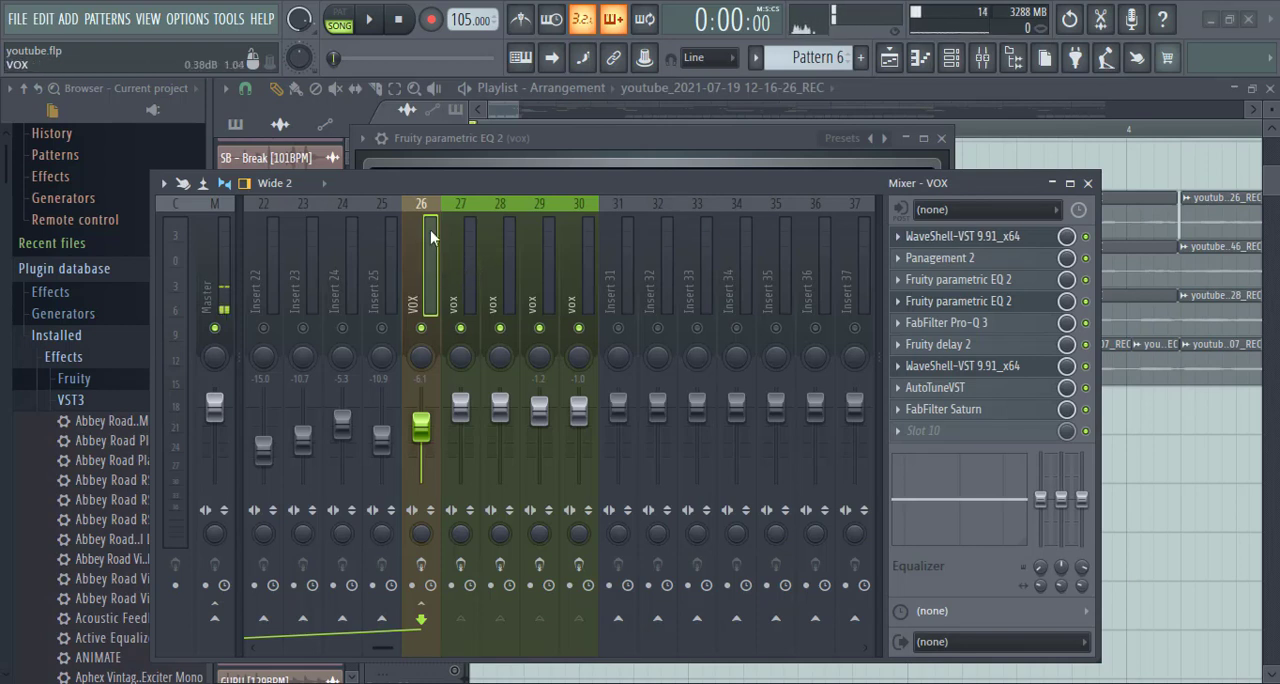
# - Examine the effect slots of vox inserts 27 to 30 one by one, ending on the VOX bus chain
pyautogui.click(463, 269)
pyautogui.click(499, 266)
pyautogui.click(567, 268)
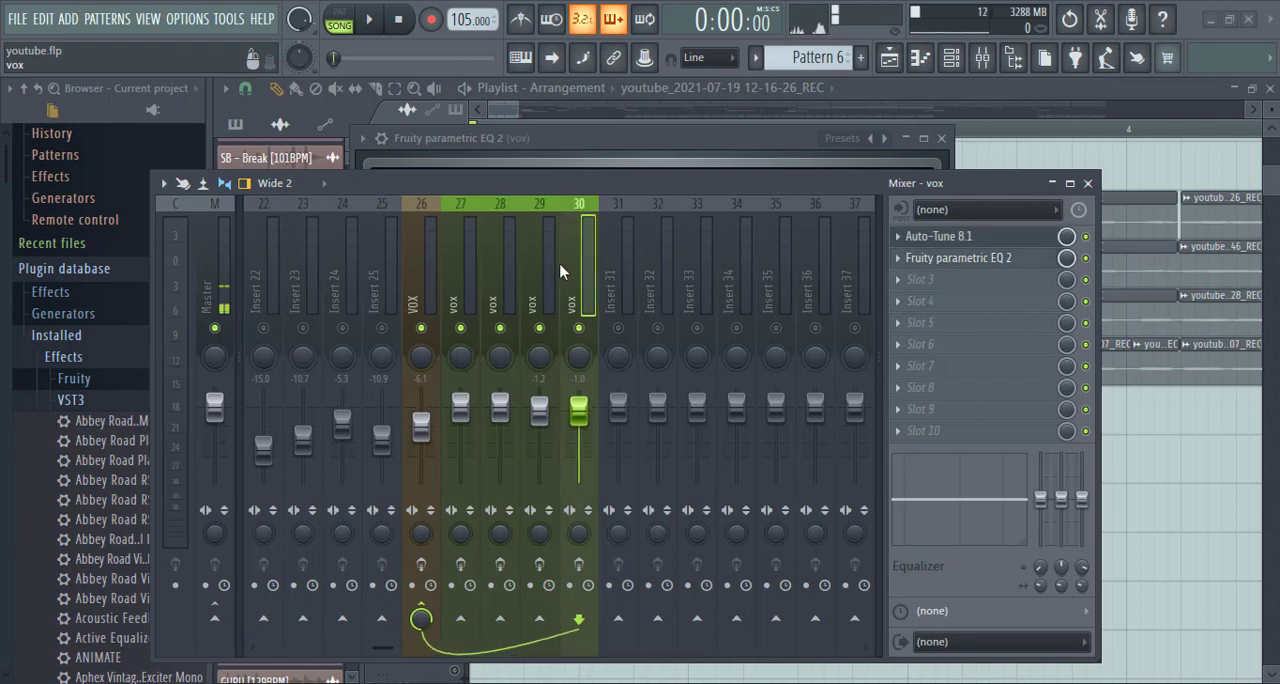
pyautogui.click(545, 270)
pyautogui.click(505, 279)
pyautogui.click(459, 281)
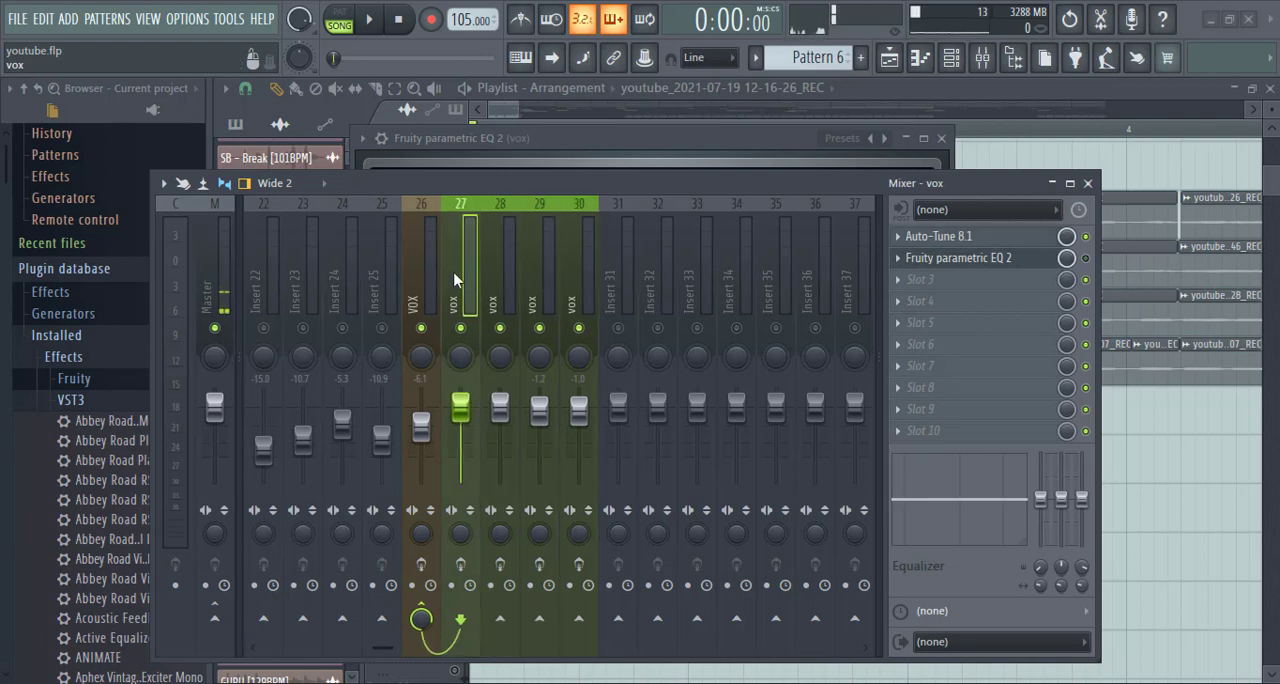
pyautogui.click(507, 277)
pyautogui.click(553, 285)
pyautogui.click(582, 284)
pyautogui.click(540, 284)
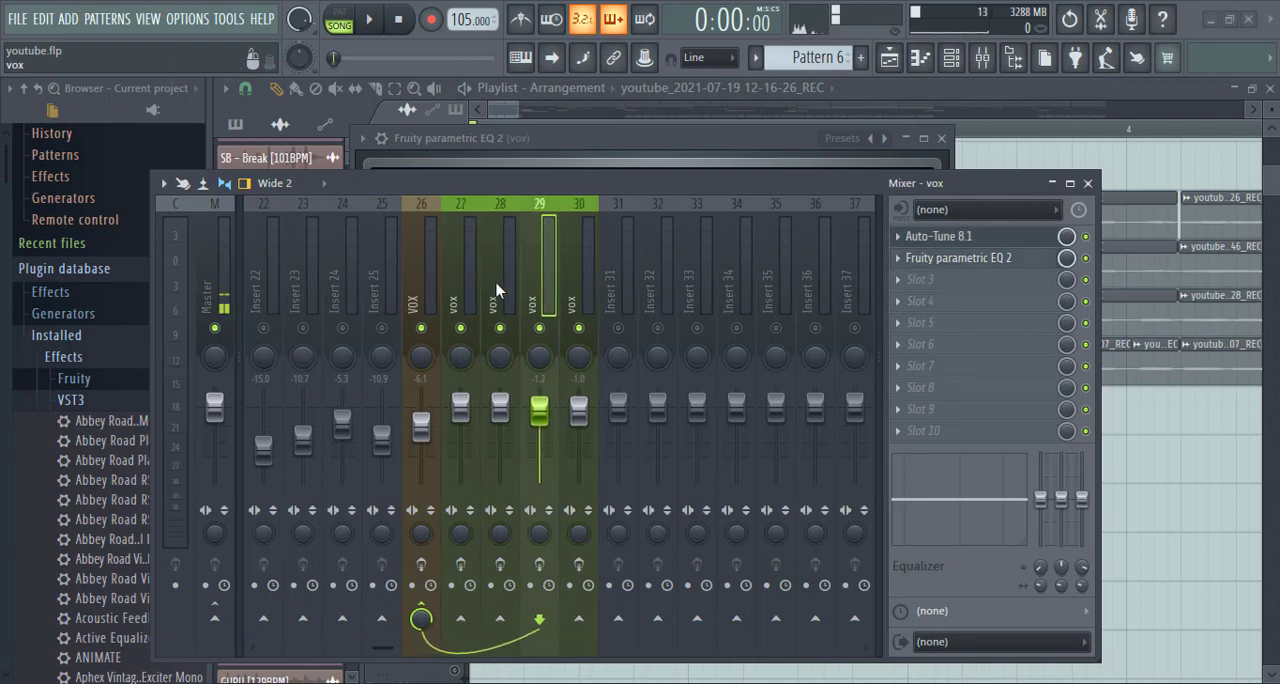
pyautogui.click(502, 284)
pyautogui.click(462, 284)
pyautogui.click(423, 286)
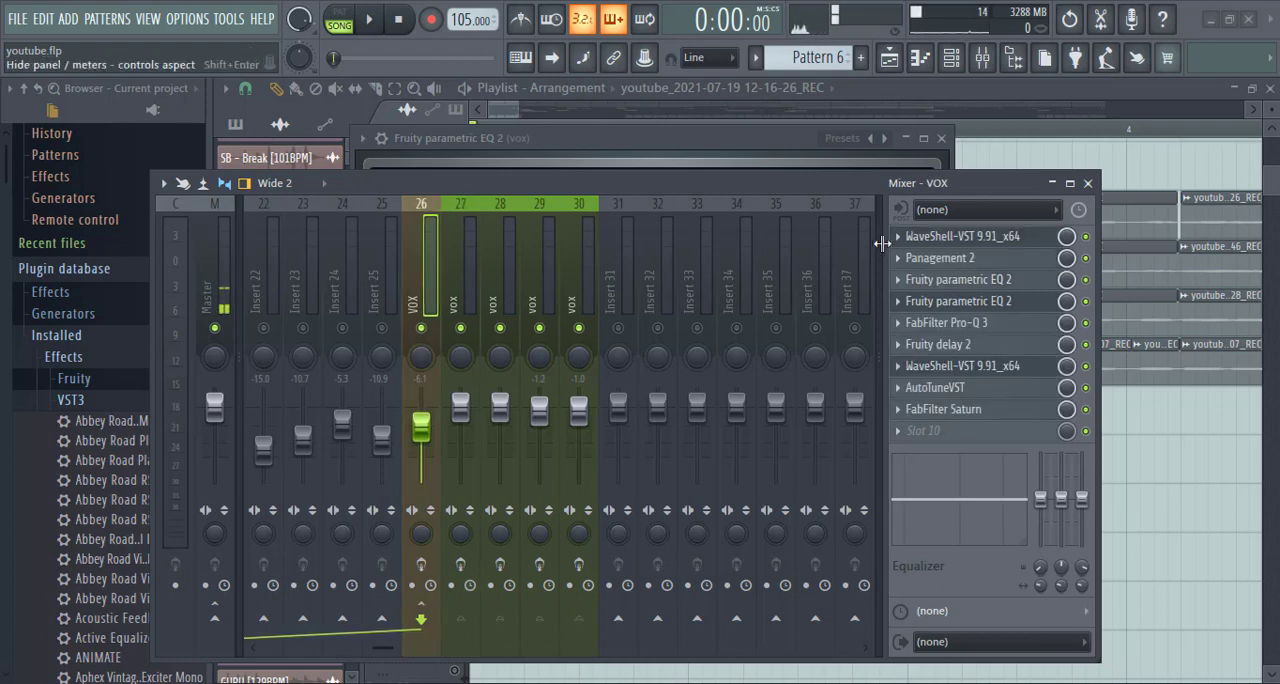
pyautogui.press('Right')
pyautogui.press('Left')
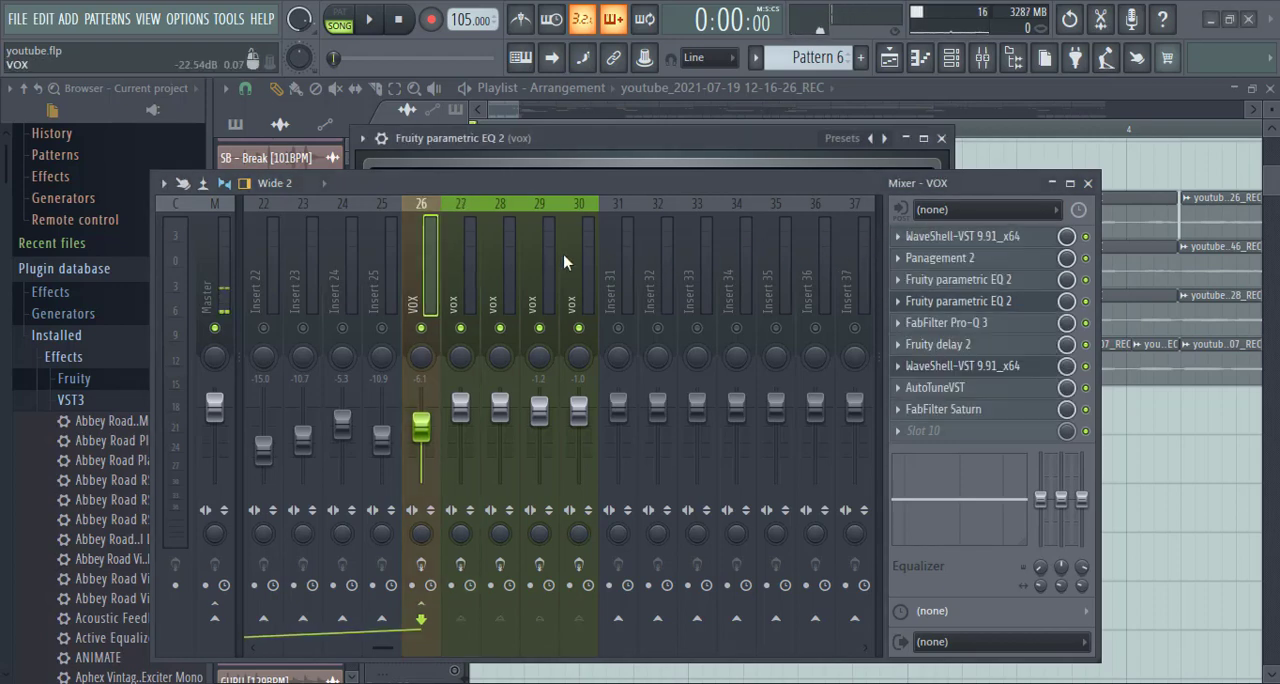
# - Review the CLA-2A compressor in the VOX bus effect chain
pyautogui.moveTo(762, 187); pyautogui.dragTo(774, 428)
pyautogui.moveTo(664, 398); pyautogui.dragTo(673, 342)
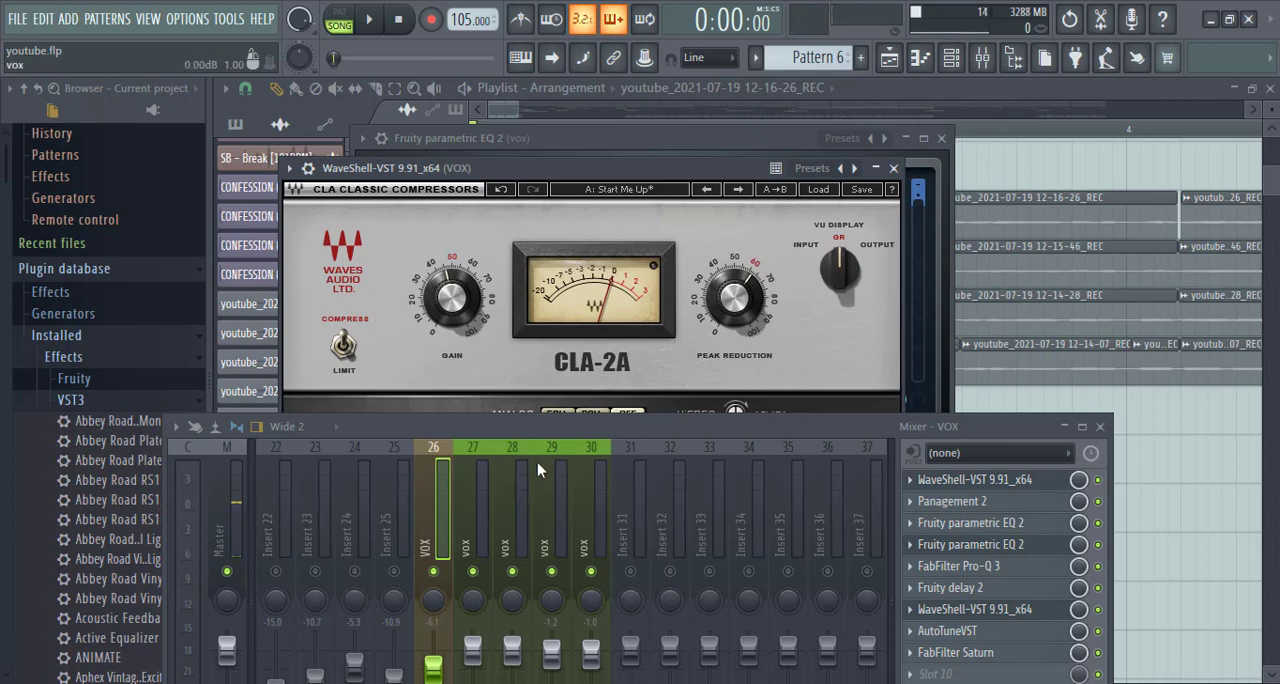
pyautogui.moveTo(575, 433); pyautogui.dragTo(593, 352)
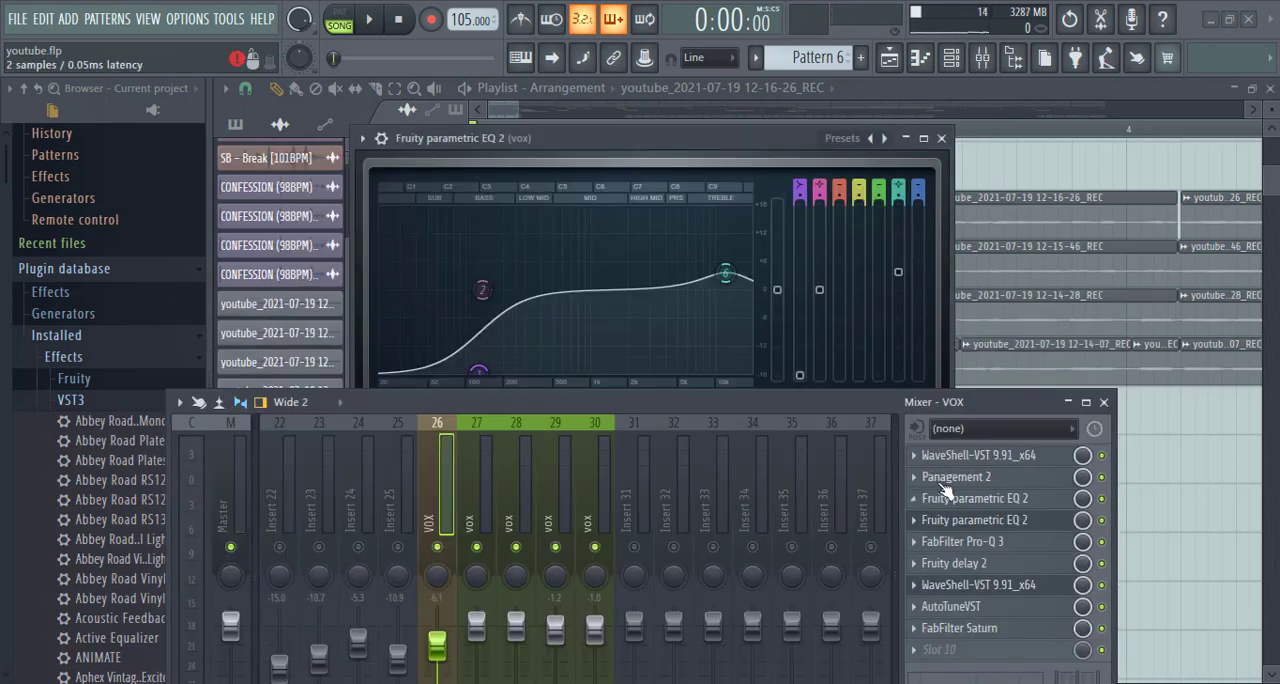
# - Open Panagement 2 on the VOX bus and review its reverb and wet settings
pyautogui.click(946, 479)
pyautogui.moveTo(767, 400); pyautogui.dragTo(770, 541)
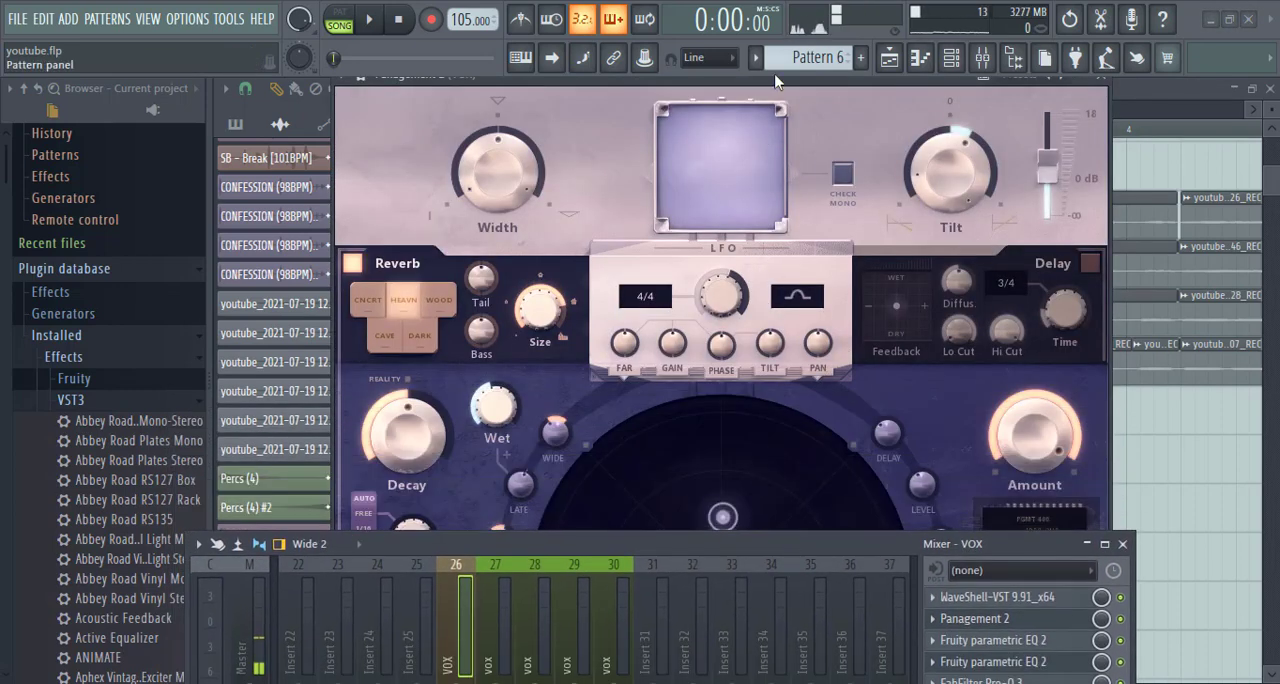
pyautogui.moveTo(773, 87); pyautogui.dragTo(778, 157)
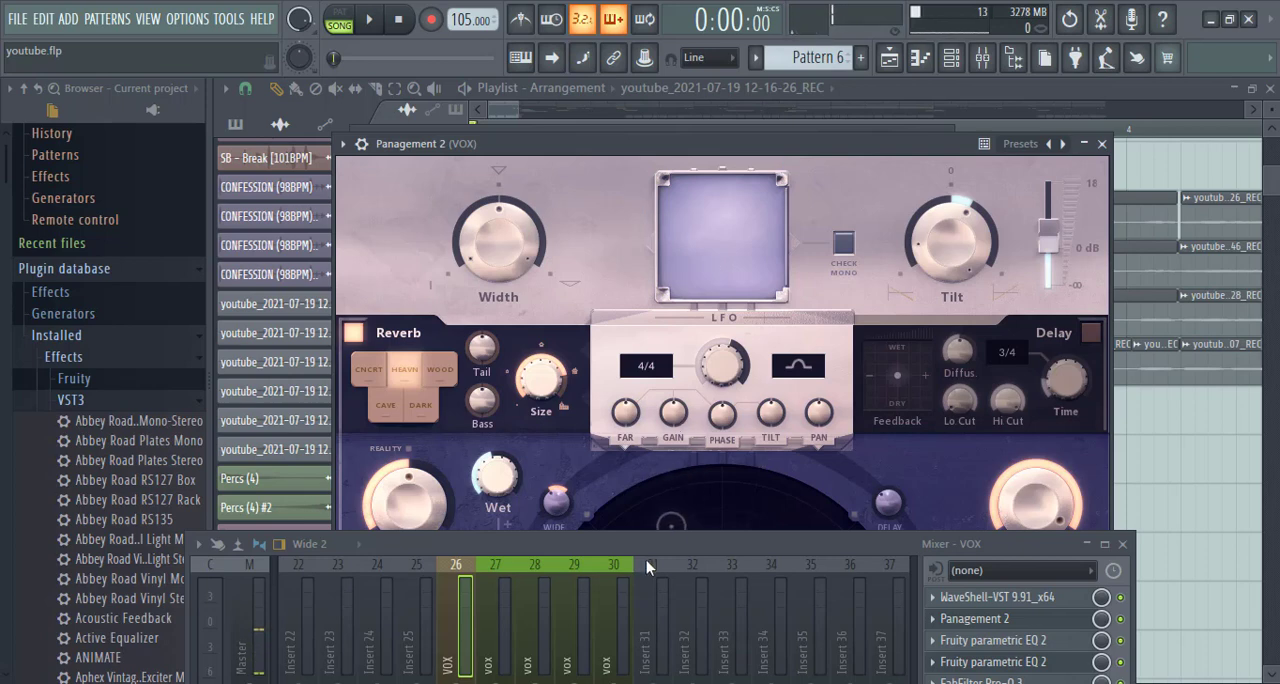
pyautogui.moveTo(647, 567); pyautogui.dragTo(552, 600)
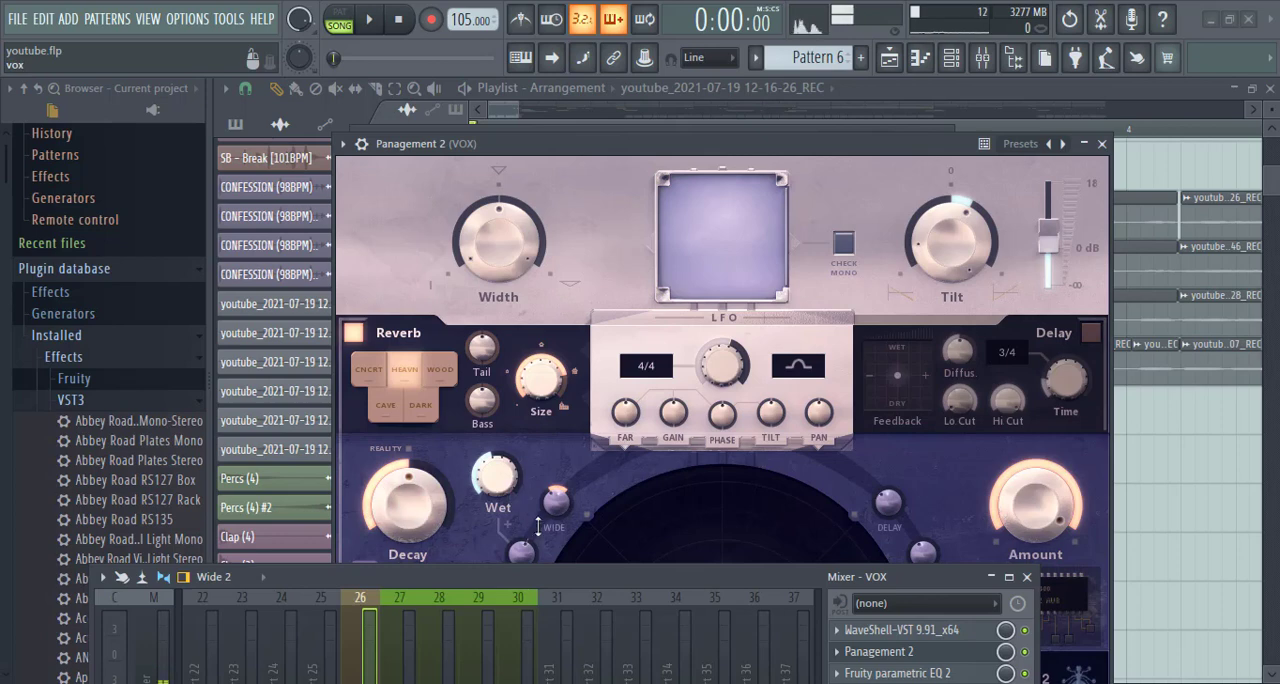
pyautogui.click(492, 476)
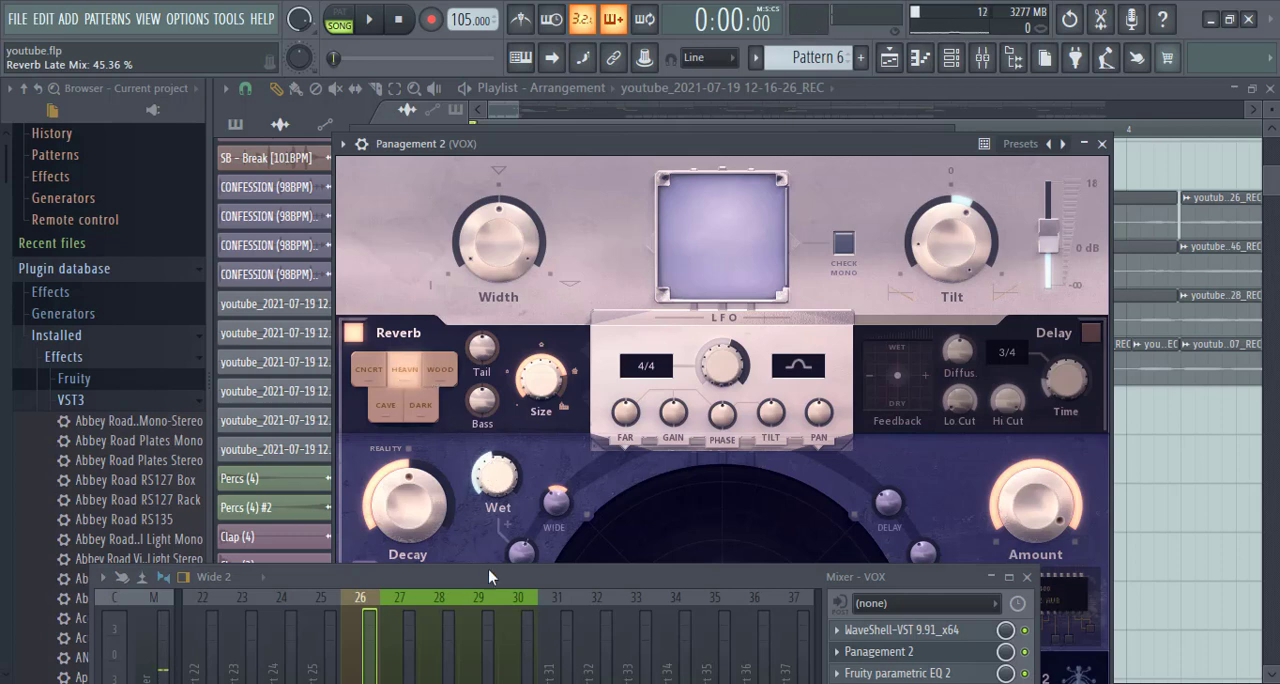
# - Open the slot 3 Fruity parametric EQ 2 on the VOX bus and look through its presets without choosing one
pyautogui.moveTo(488, 576); pyautogui.dragTo(477, 364)
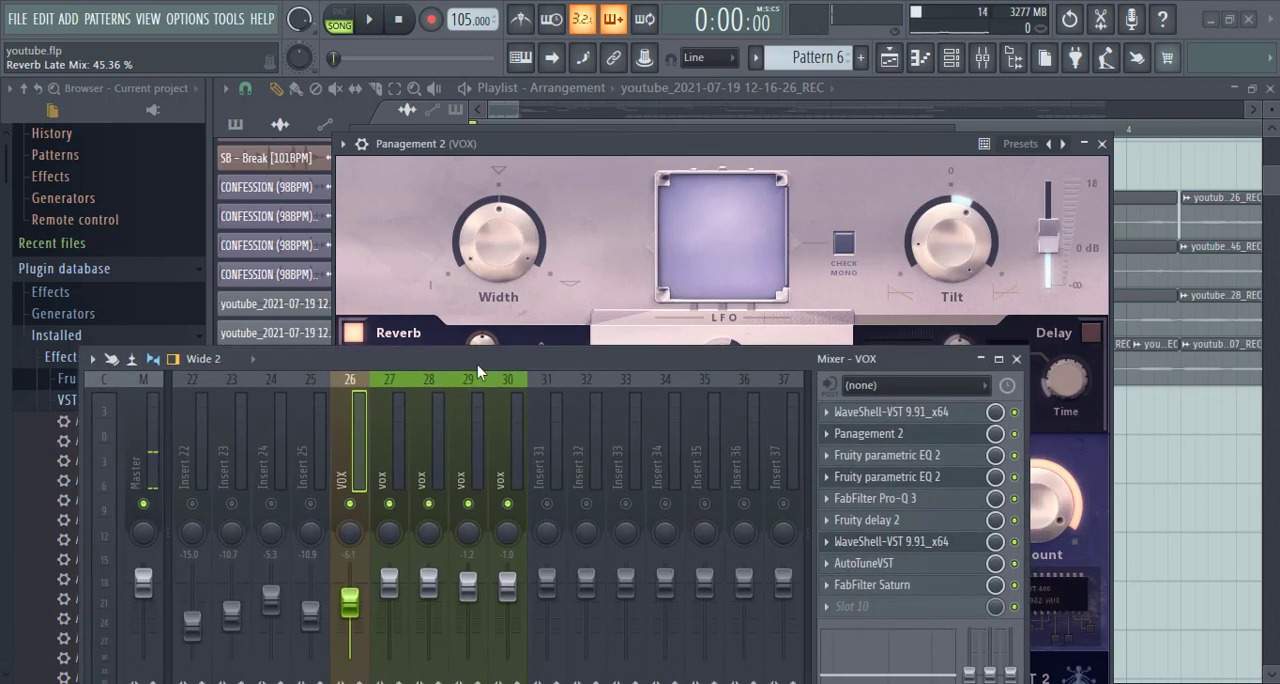
pyautogui.click(871, 464)
pyautogui.moveTo(667, 371); pyautogui.dragTo(689, 437)
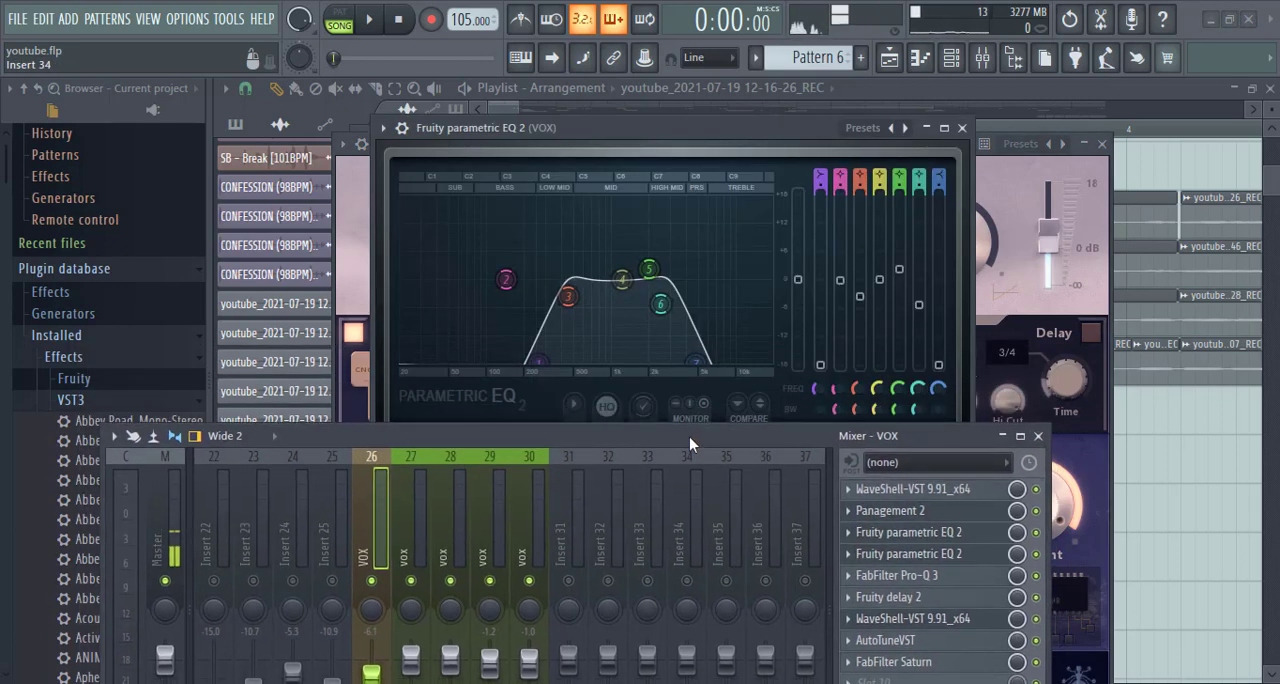
pyautogui.click(866, 134)
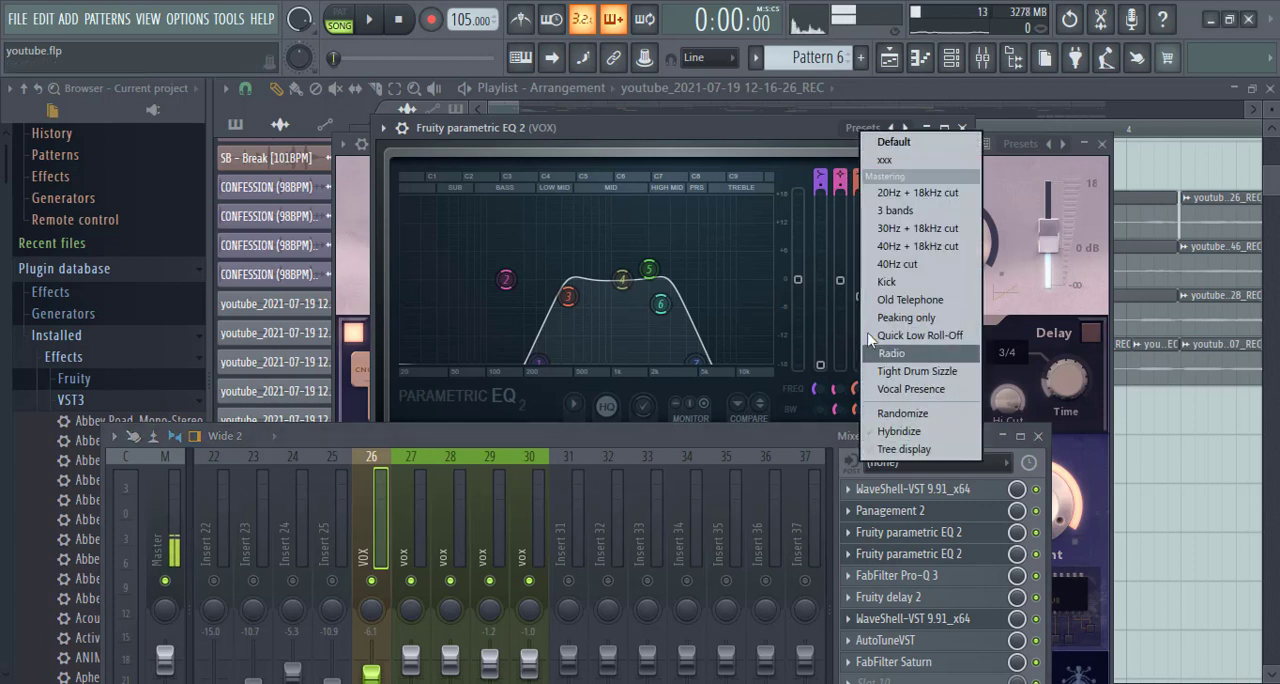
pyautogui.click(734, 150)
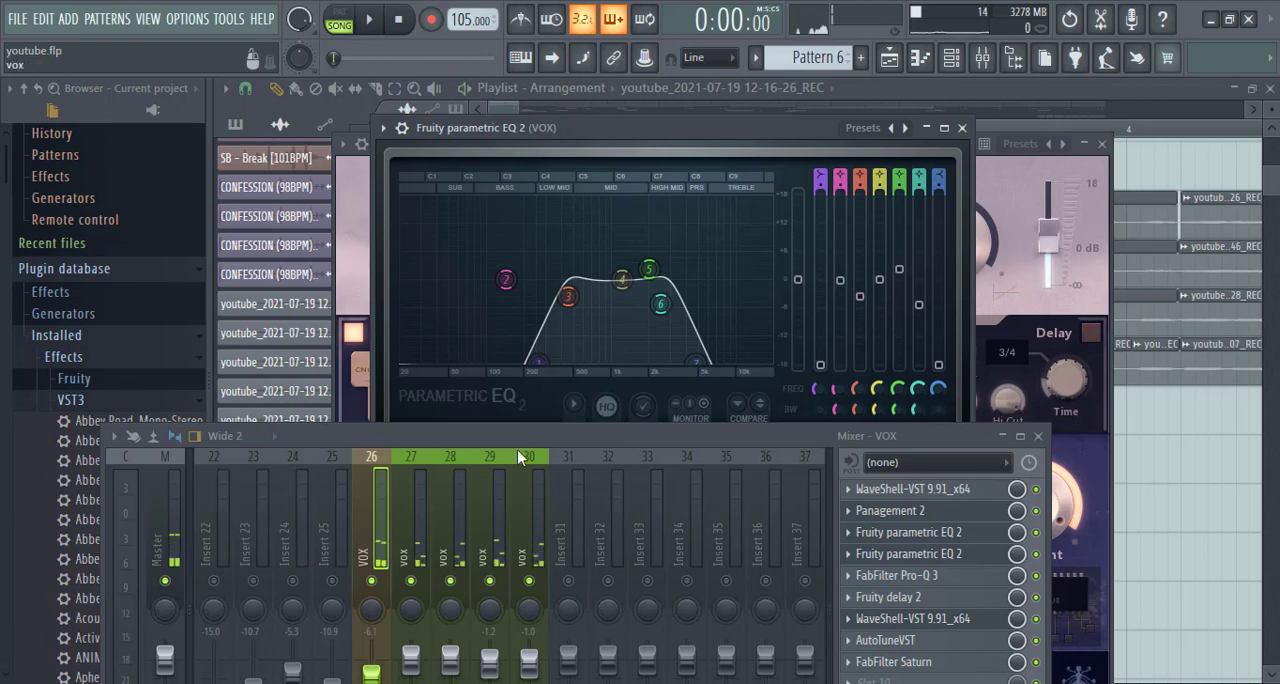
# - Bypass VOX bus slots 3 to 9 and enable the effect slots on the VOX bus and vox inserts 27 to 30, auditioning the vocals
pyautogui.moveTo(522, 440); pyautogui.dragTo(525, 339)
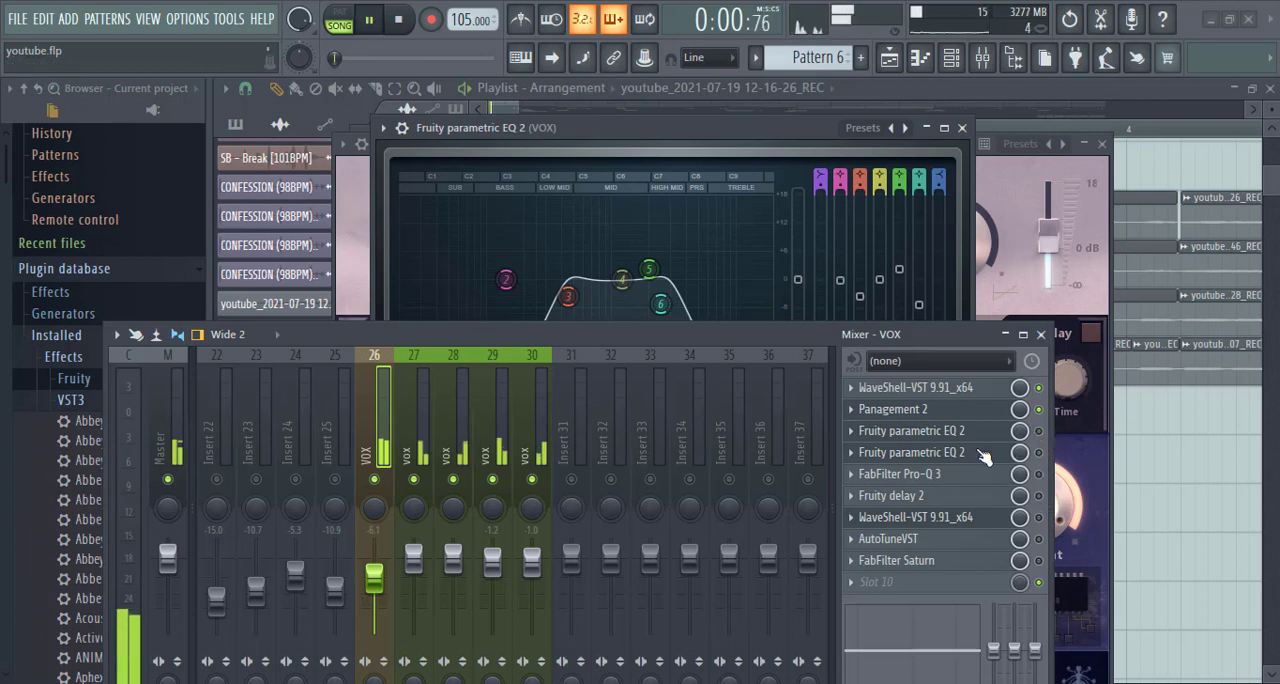
pyautogui.moveTo(463, 340); pyautogui.dragTo(496, 203)
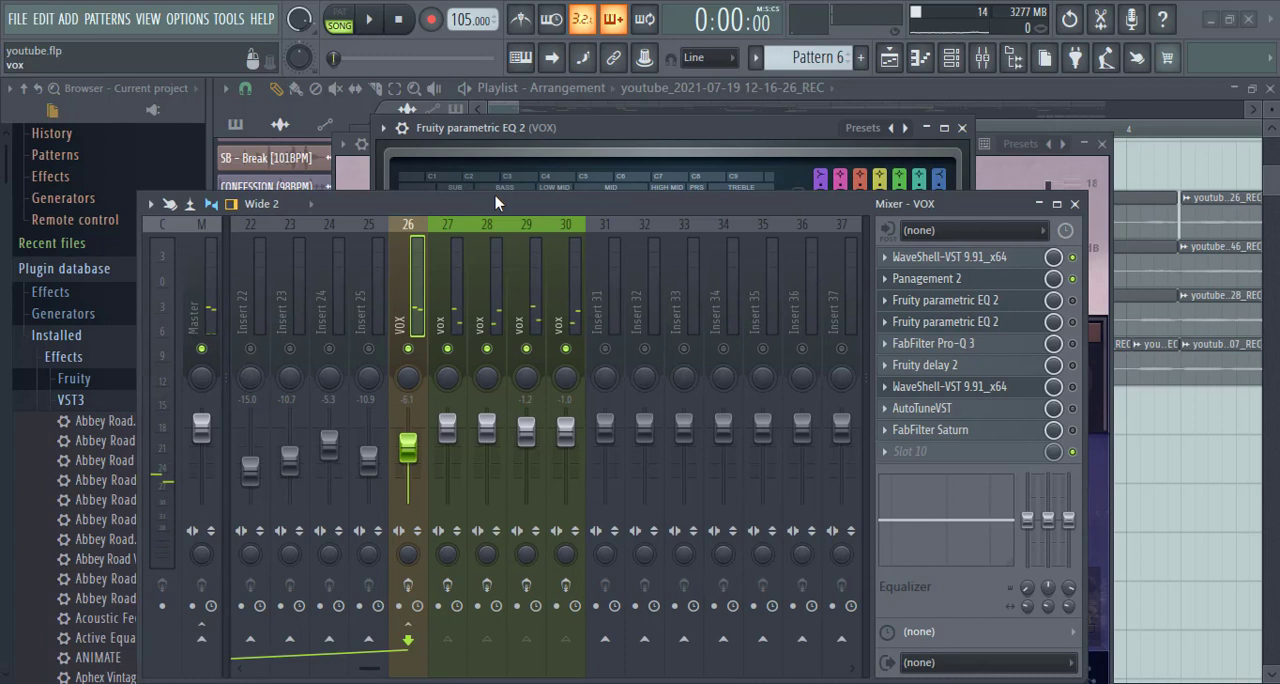
pyautogui.click(411, 586)
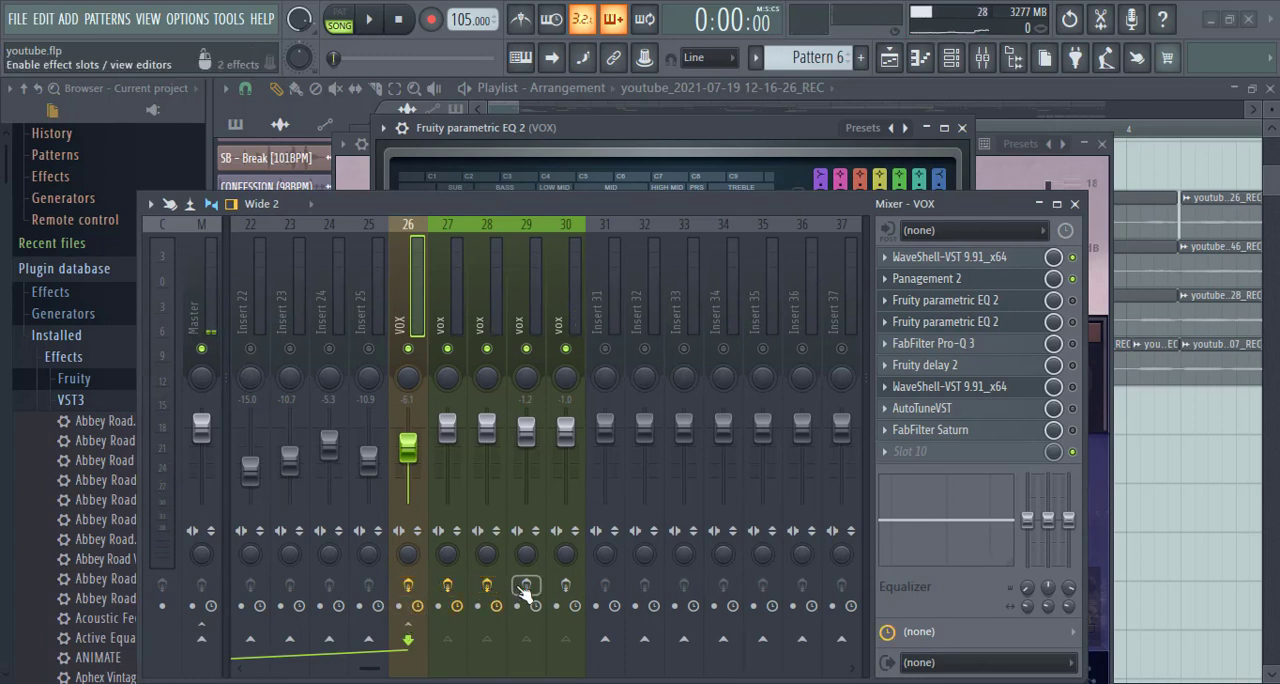
pyautogui.click(567, 586)
pyautogui.press('space')
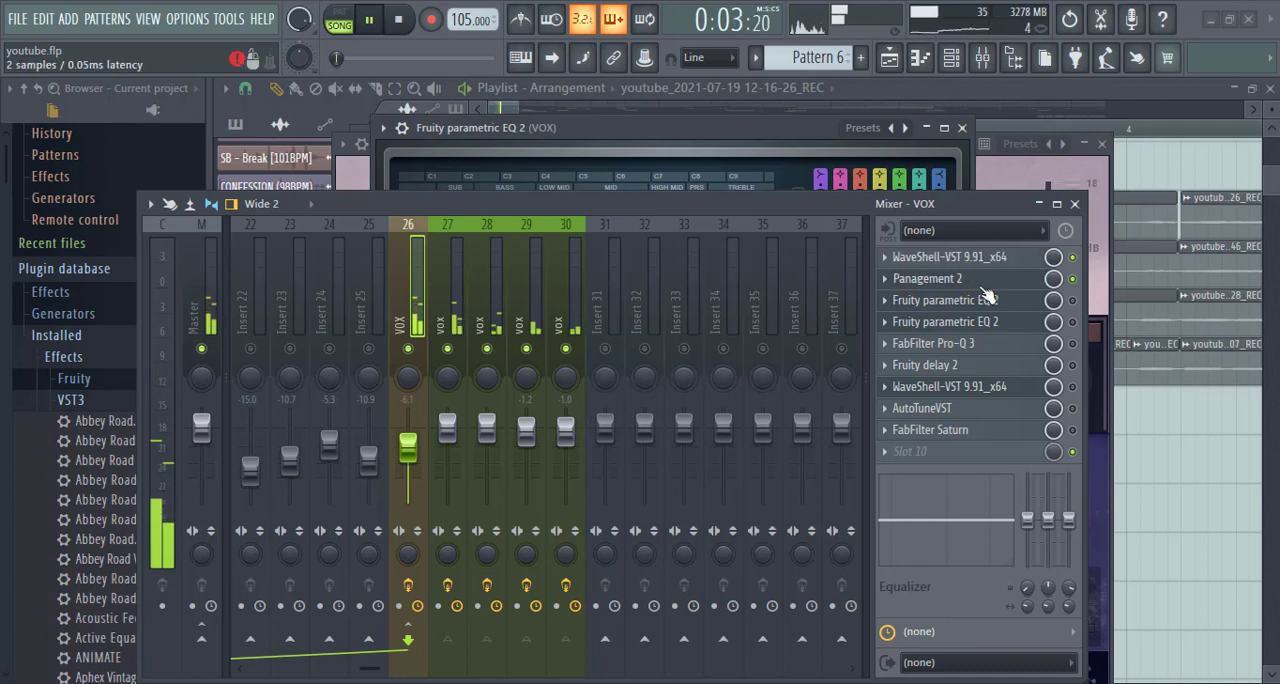
pyautogui.press('space')
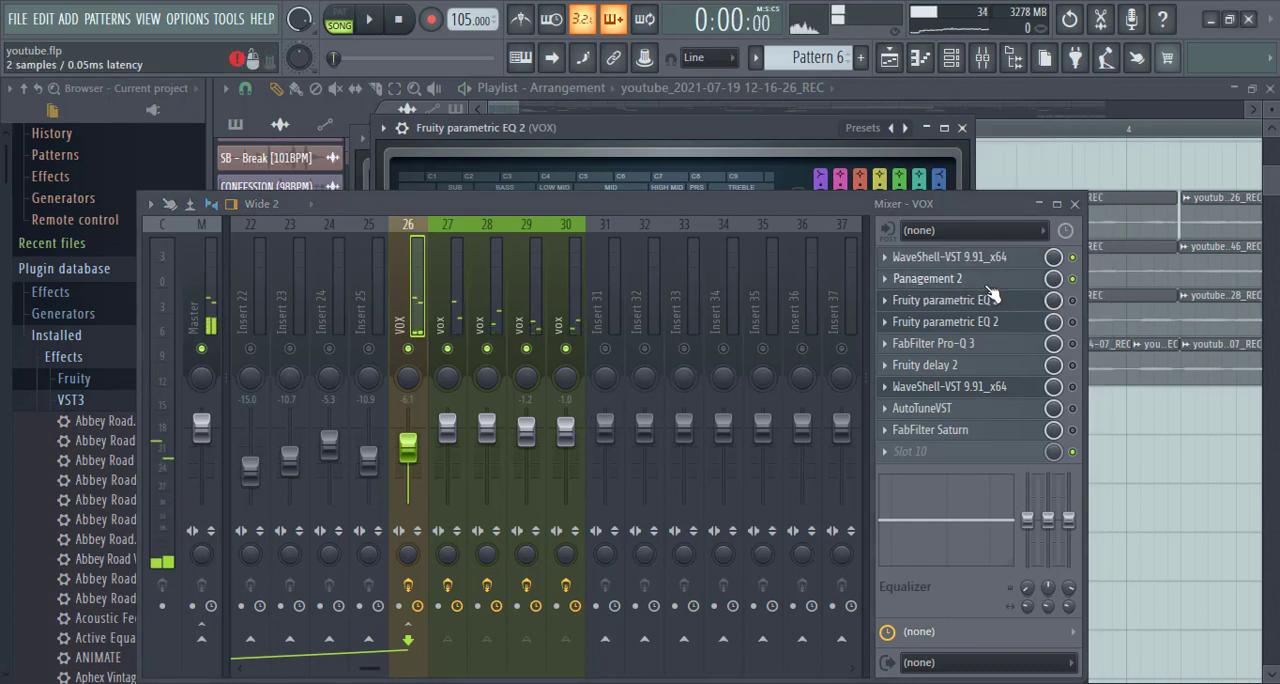
# - Disable the VOX bus effect slots and play the vocals with only the individual vox inserts' effects
pyautogui.click(408, 585)
pyautogui.press('space')
pyautogui.press('space')
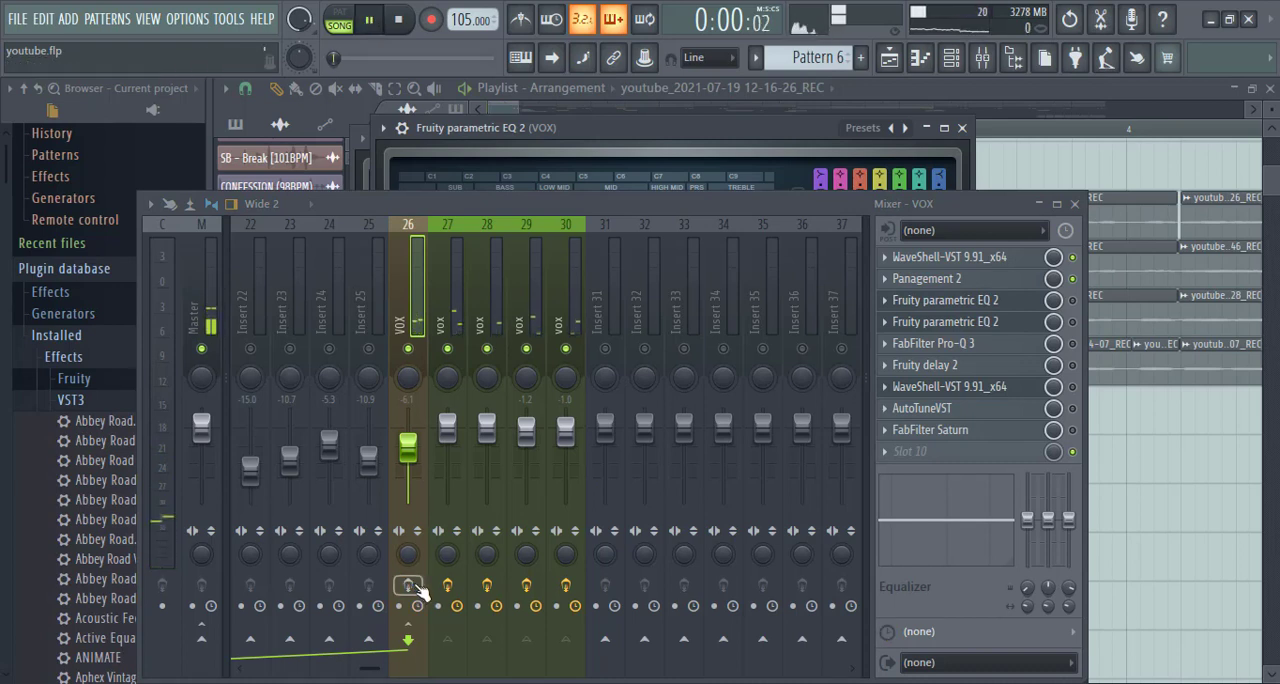
pyautogui.press('space')
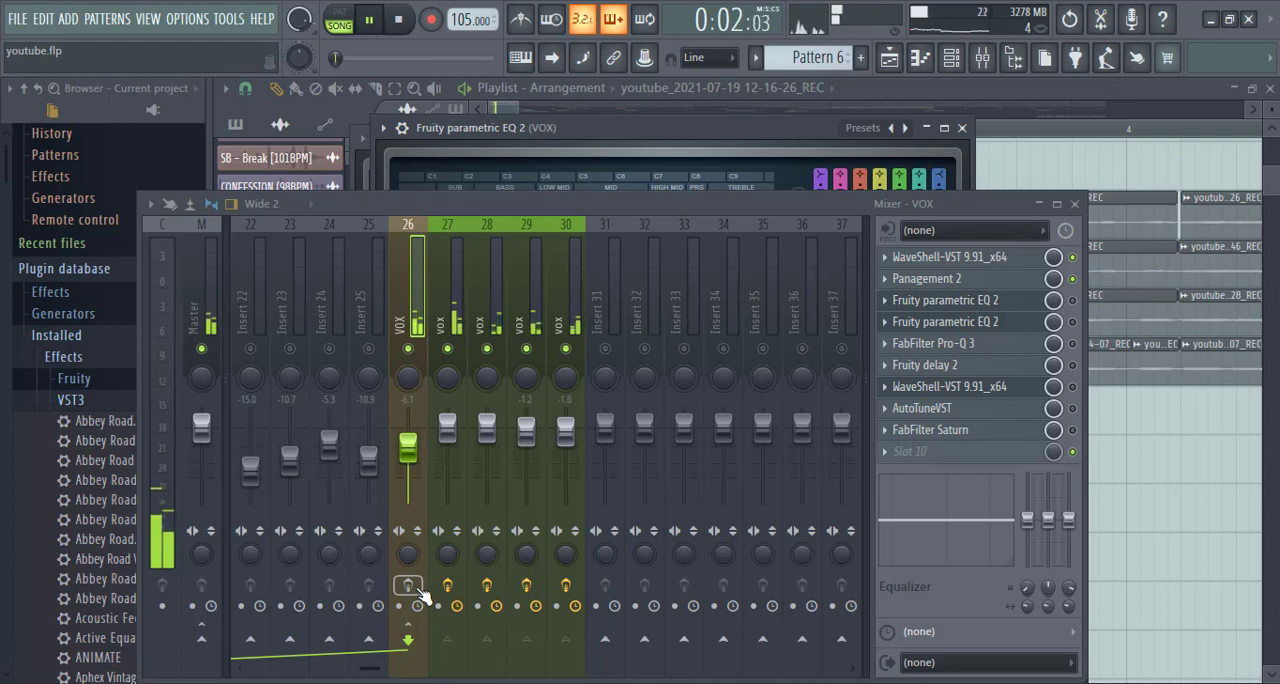
# - Re-enable the effects on the VOX bus and play the vocals with only its slots 1 and 2 active
pyautogui.press('space')
pyautogui.click(416, 588)
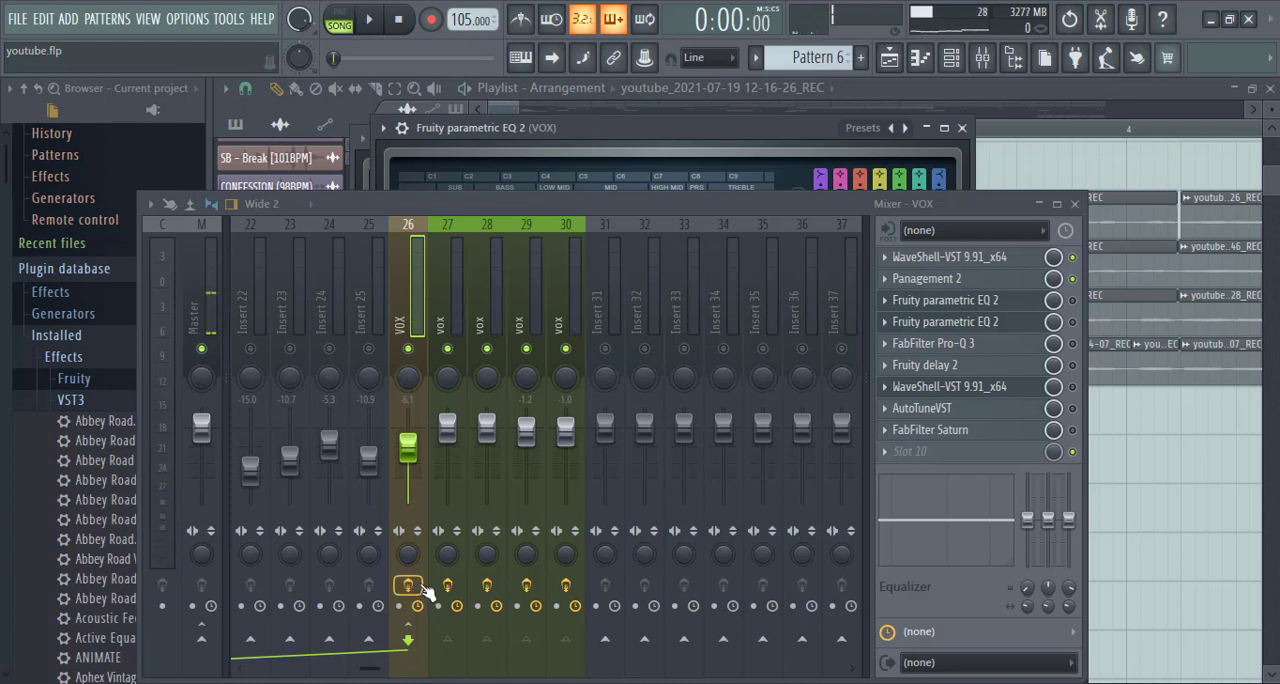
pyautogui.press('space')
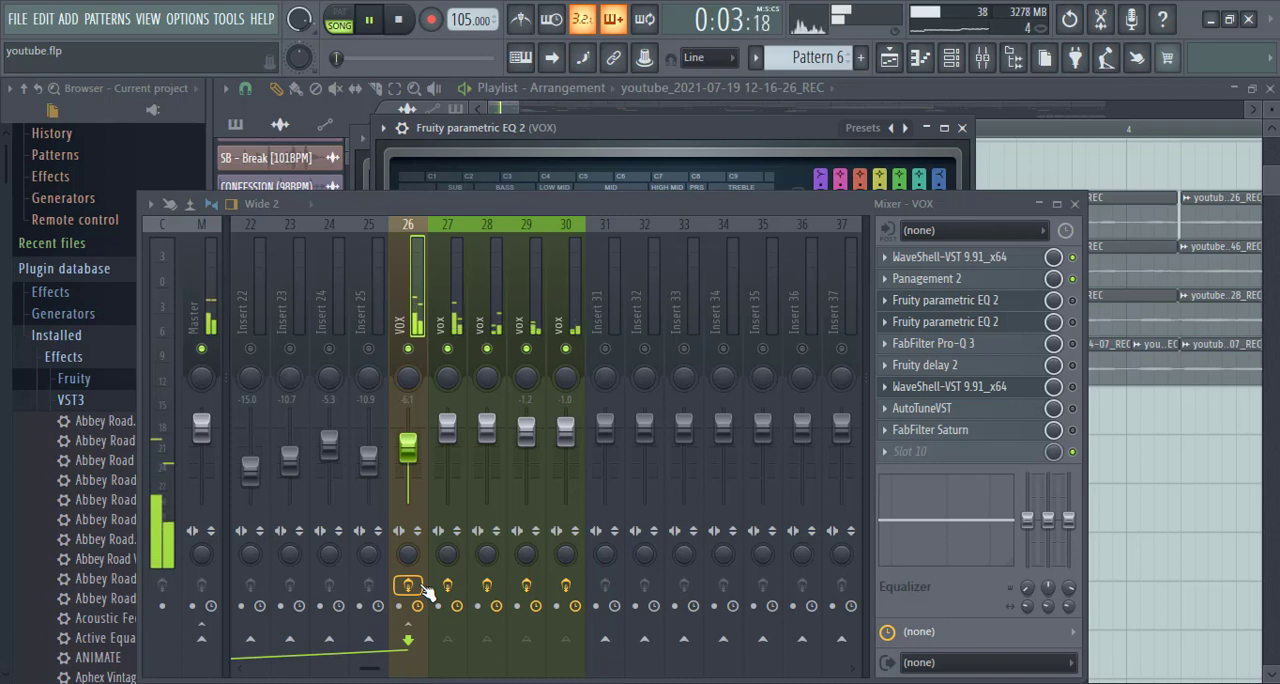
pyautogui.press('space')
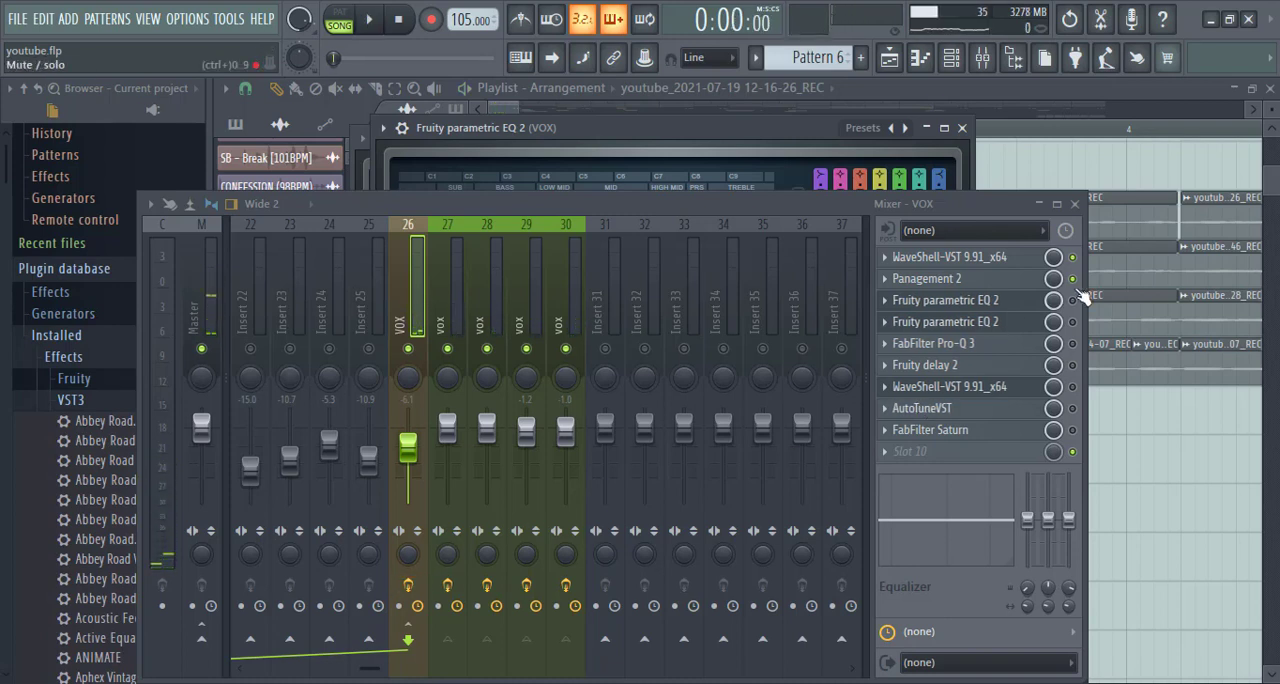
pyautogui.hotkey('ctrl', 's')
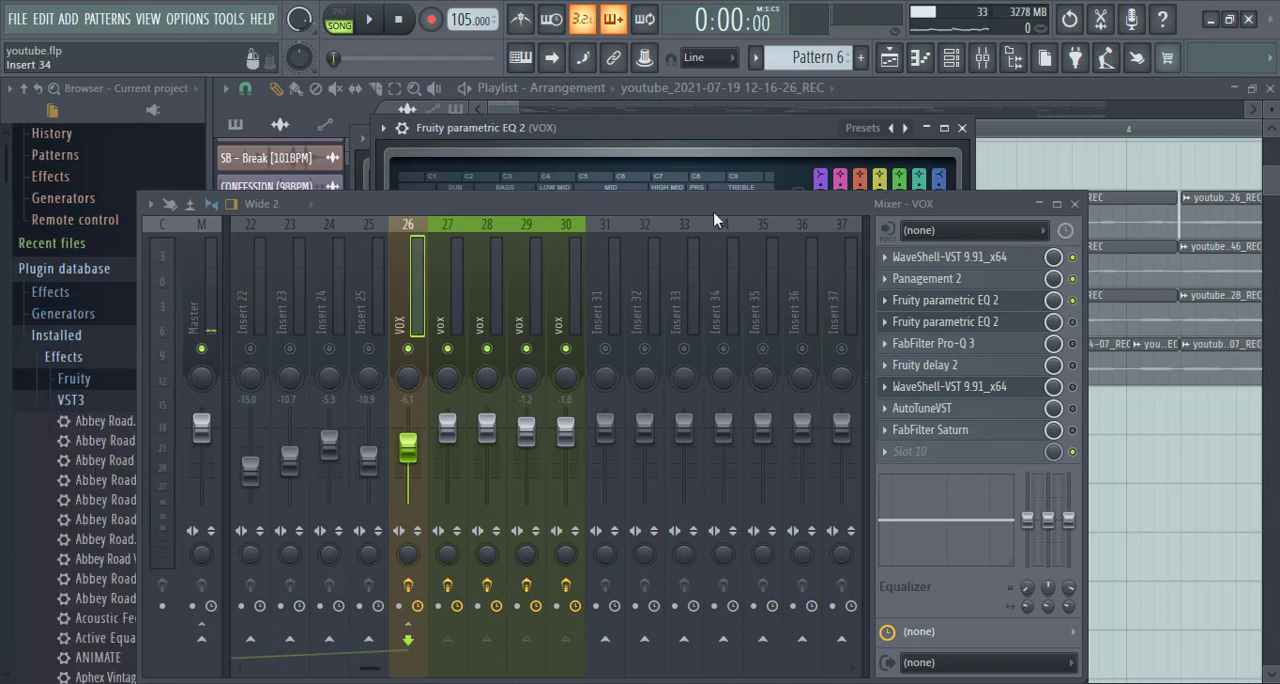
# - Look through the presets of the slot 3 Fruity parametric EQ 2 on the VOX bus without choosing one
pyautogui.moveTo(713, 211); pyautogui.dragTo(721, 411)
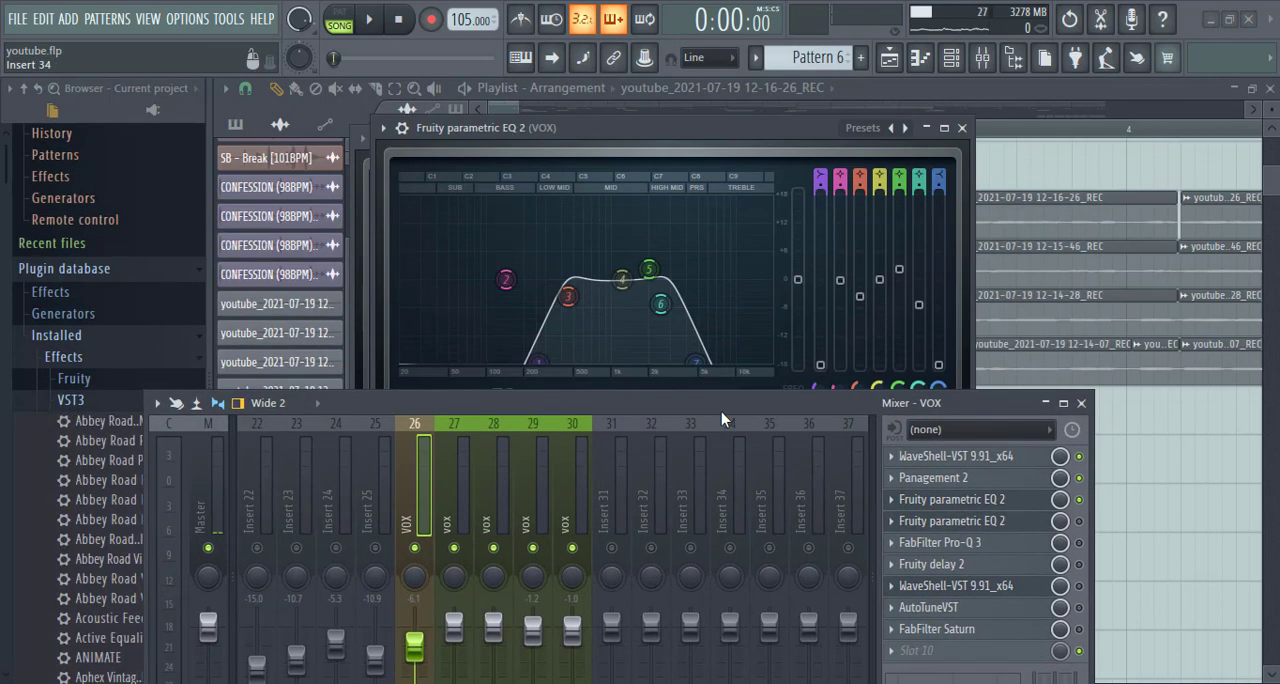
pyautogui.click(860, 129)
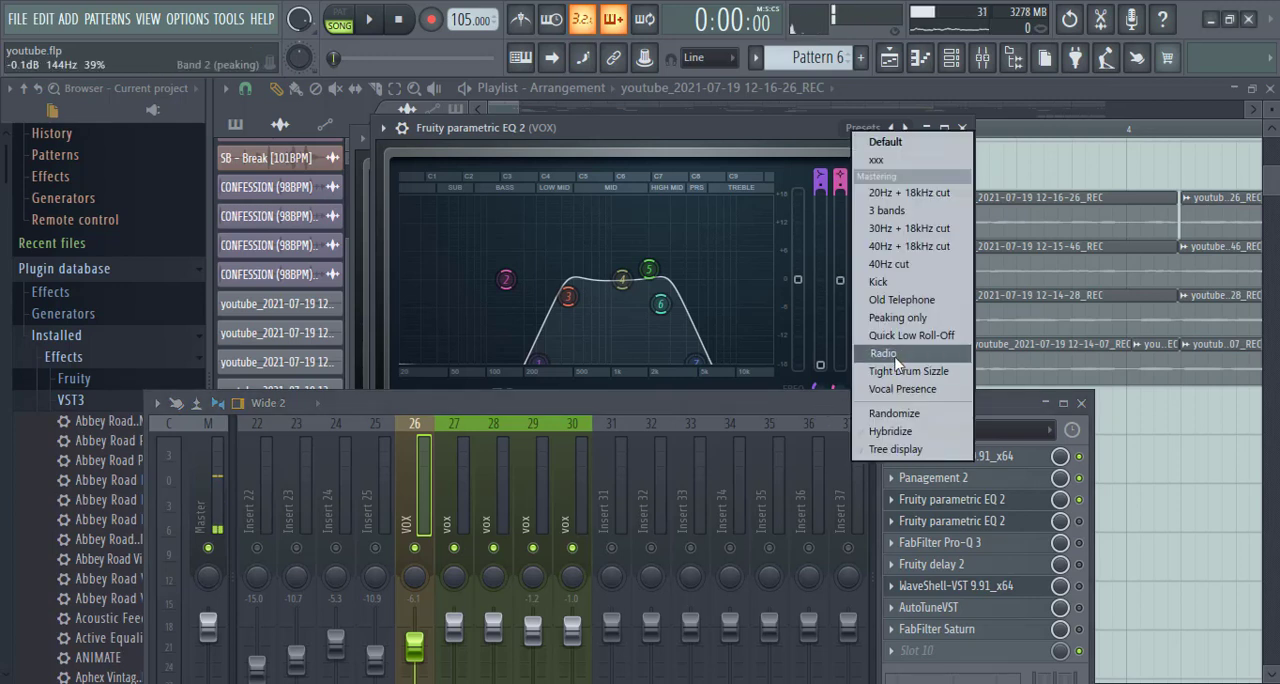
pyautogui.click(563, 403)
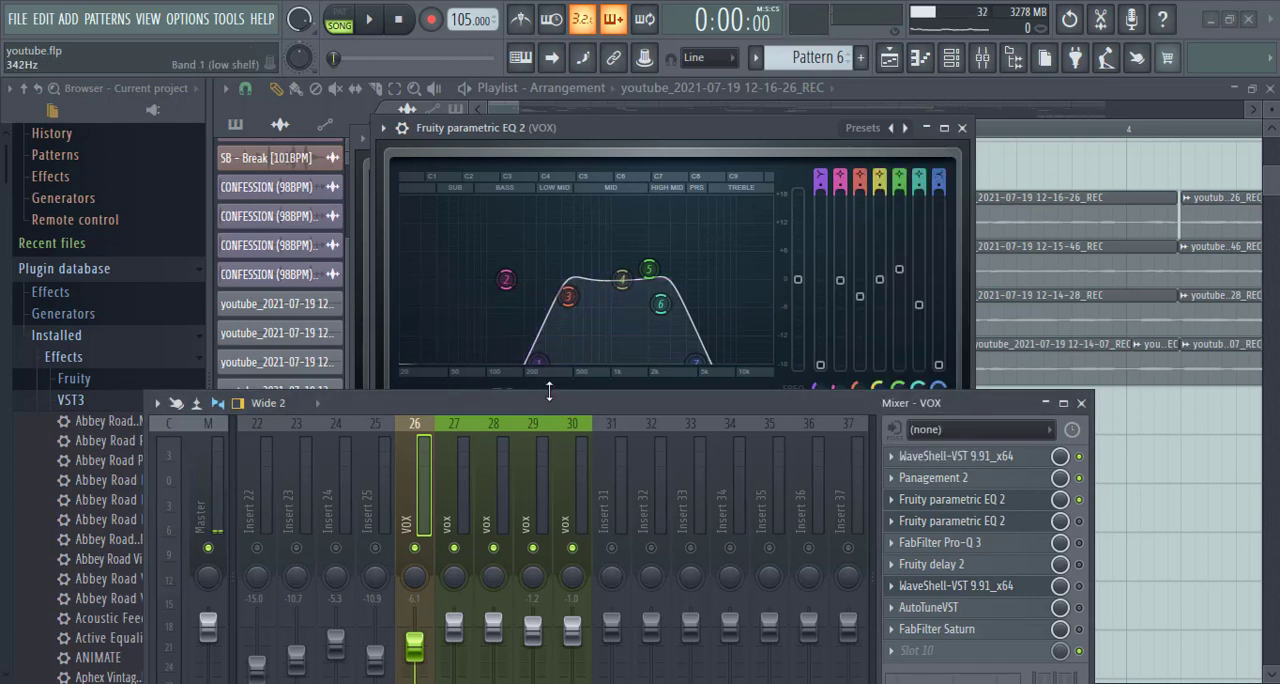
# - Audition the vocals with the slot 3 Fruity parametric EQ 2 enabled on the VOX bus
pyautogui.moveTo(563, 396); pyautogui.dragTo(570, 222)
pyautogui.press('space')
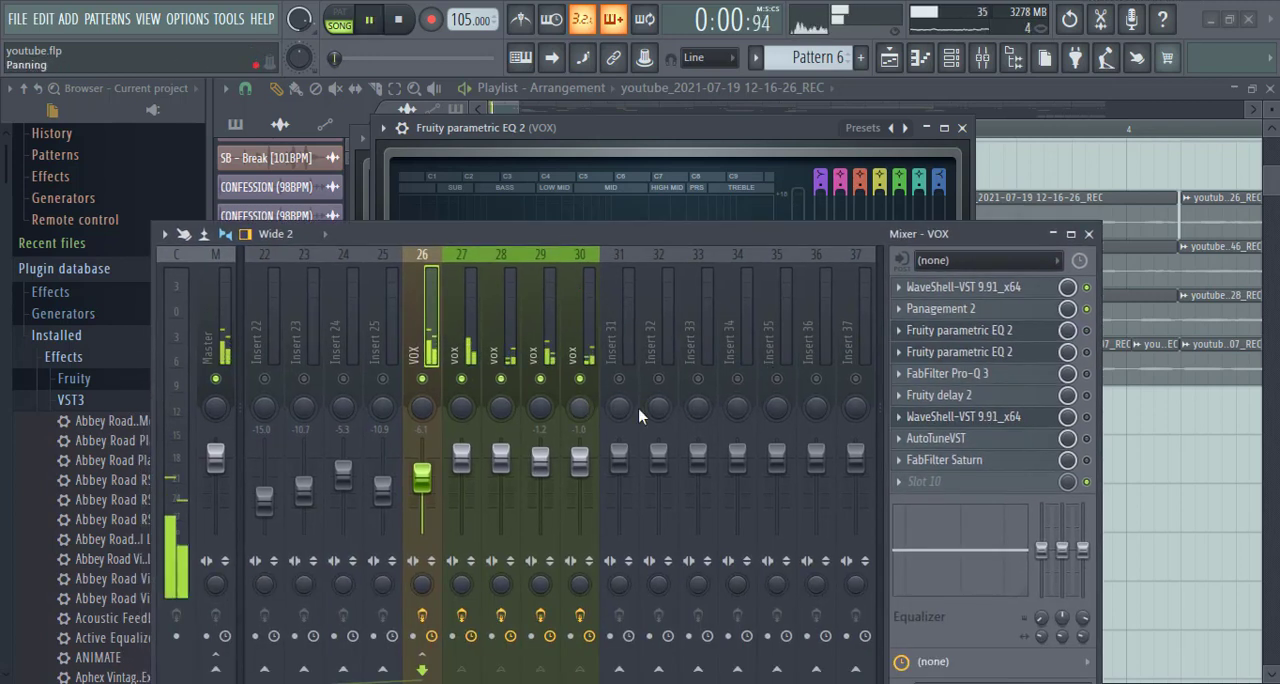
pyautogui.press('space')
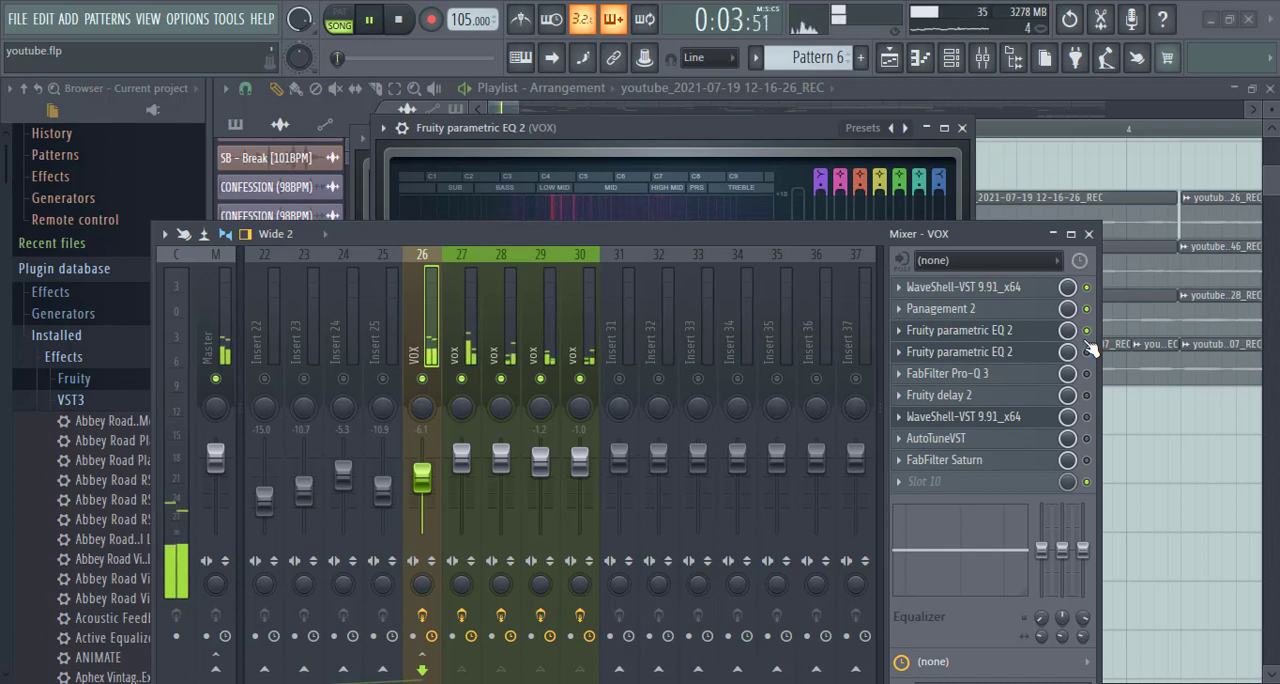
pyautogui.press('space')
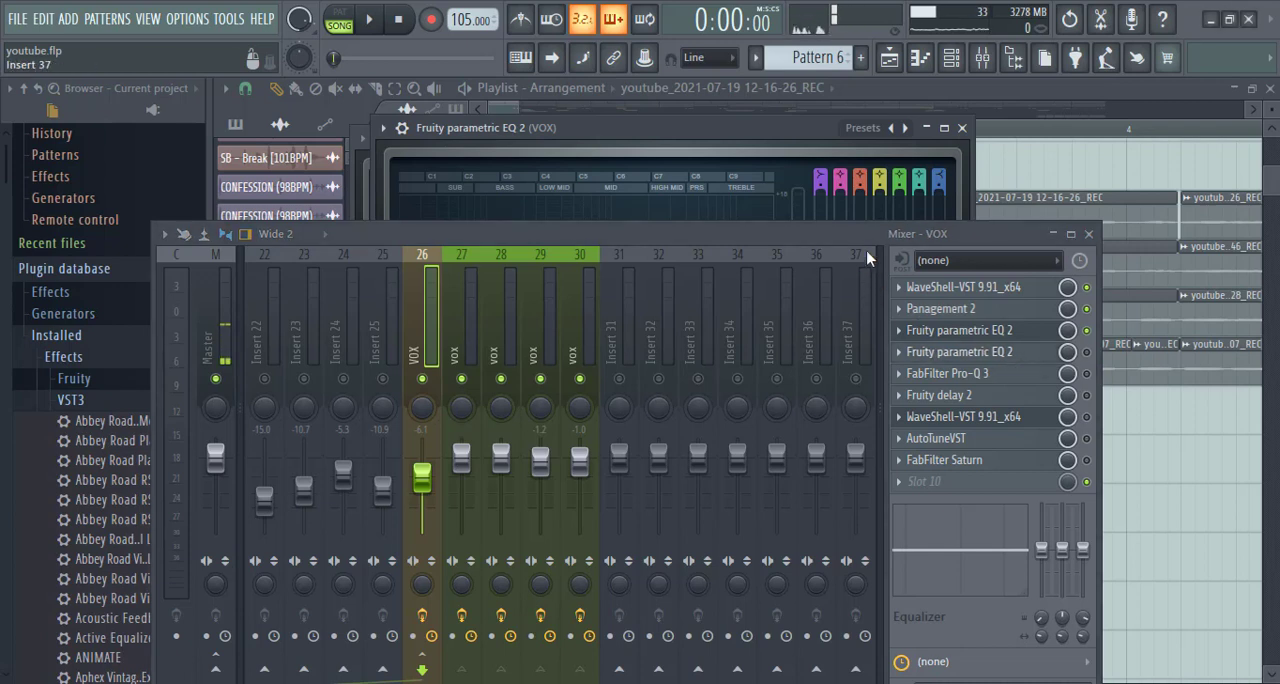
# - Close the slot 3 EQ, open the slot 4 Fruity parametric EQ 2 on the VOX bus and look through its presets
pyautogui.click(962, 129)
pyautogui.click(943, 139)
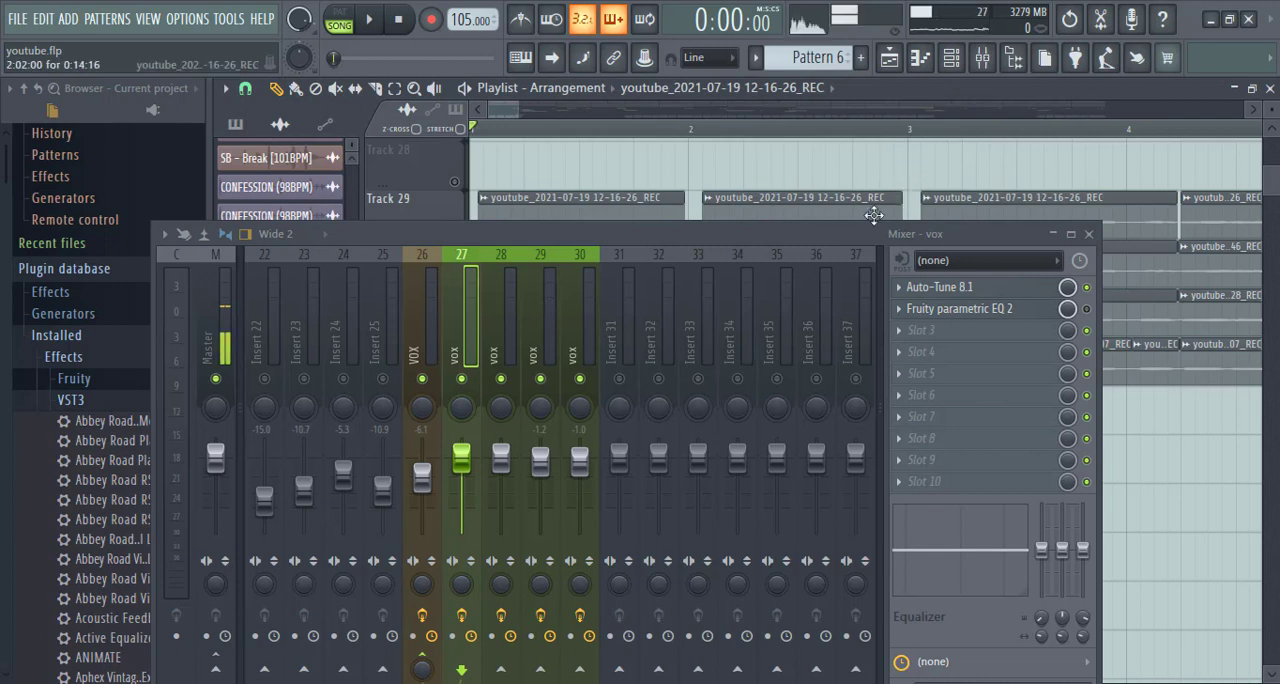
pyautogui.click(423, 346)
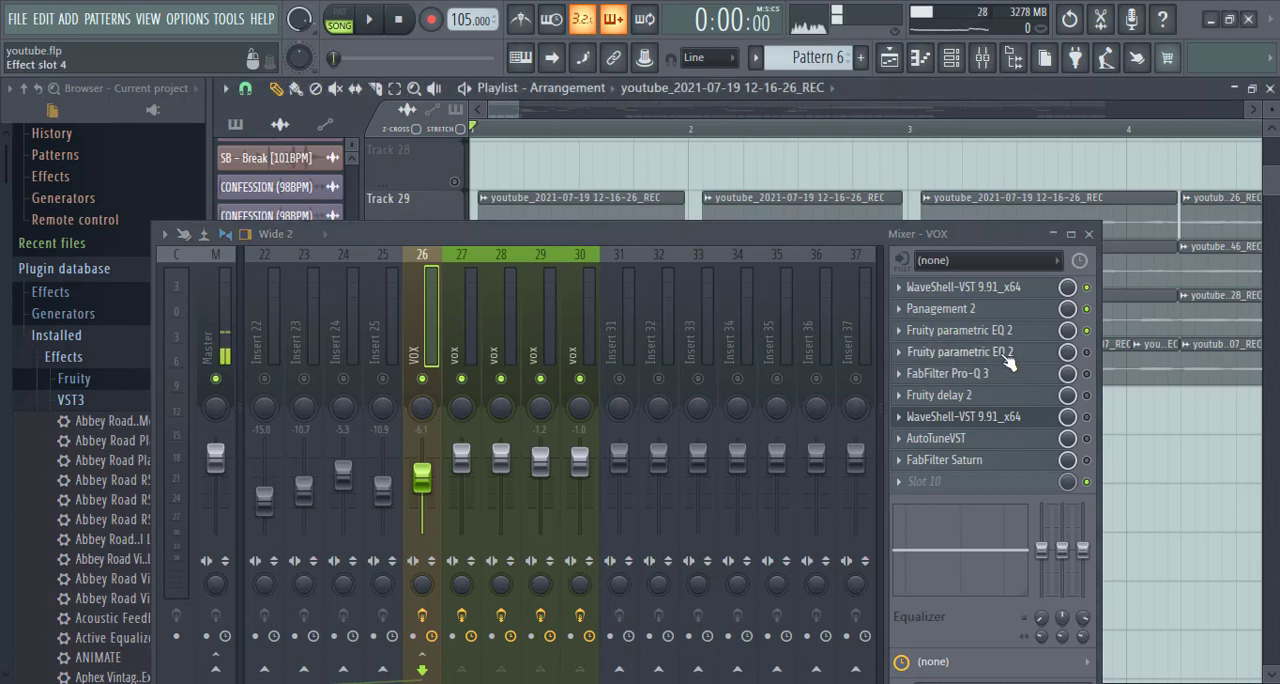
pyautogui.moveTo(734, 241); pyautogui.dragTo(774, 519)
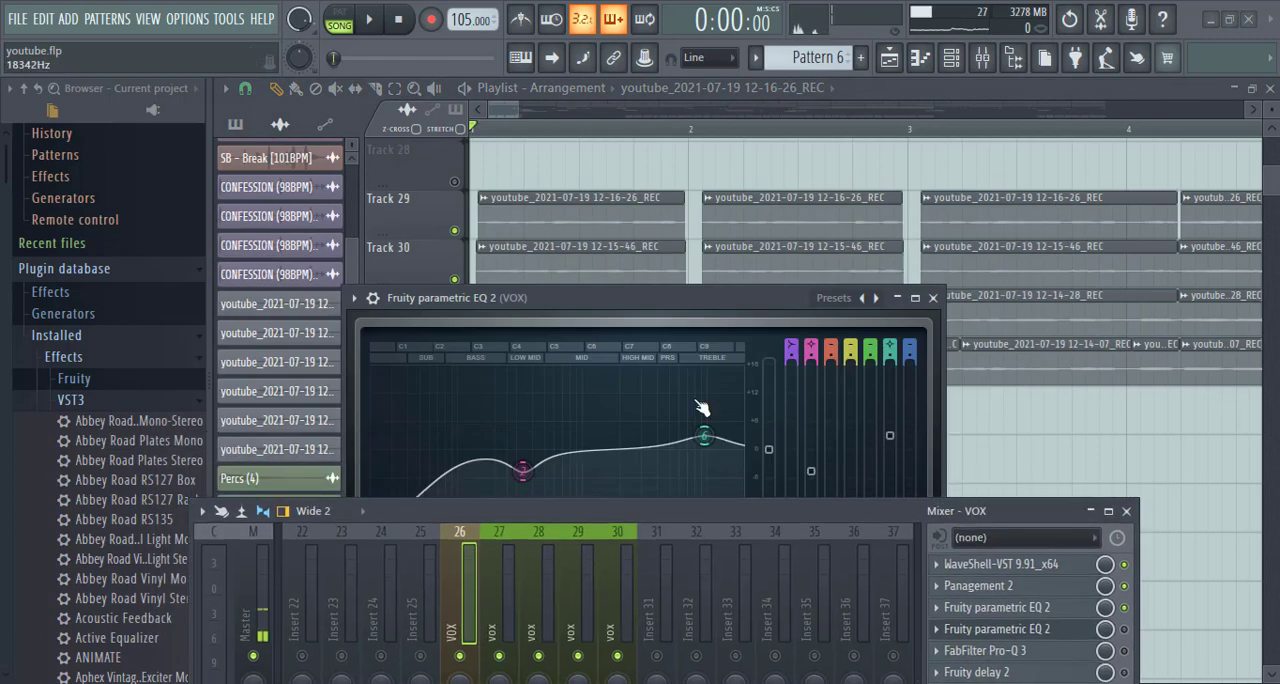
pyautogui.moveTo(641, 313); pyautogui.dragTo(648, 180)
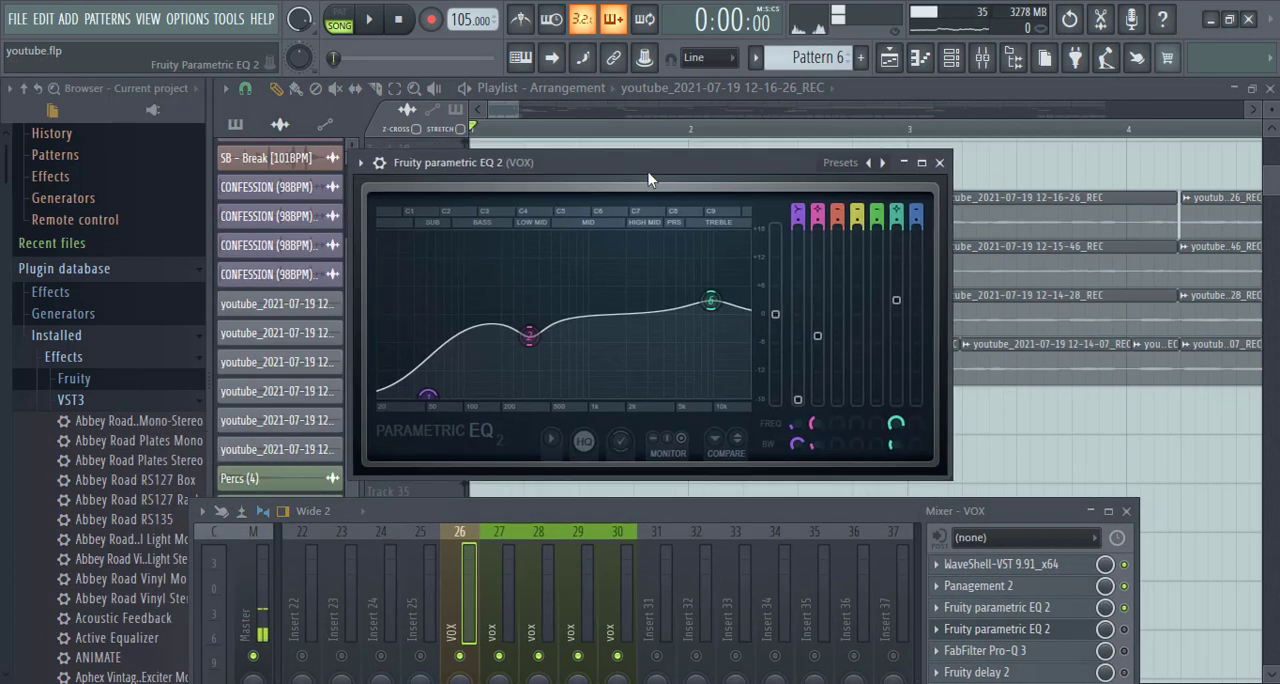
pyautogui.click(838, 163)
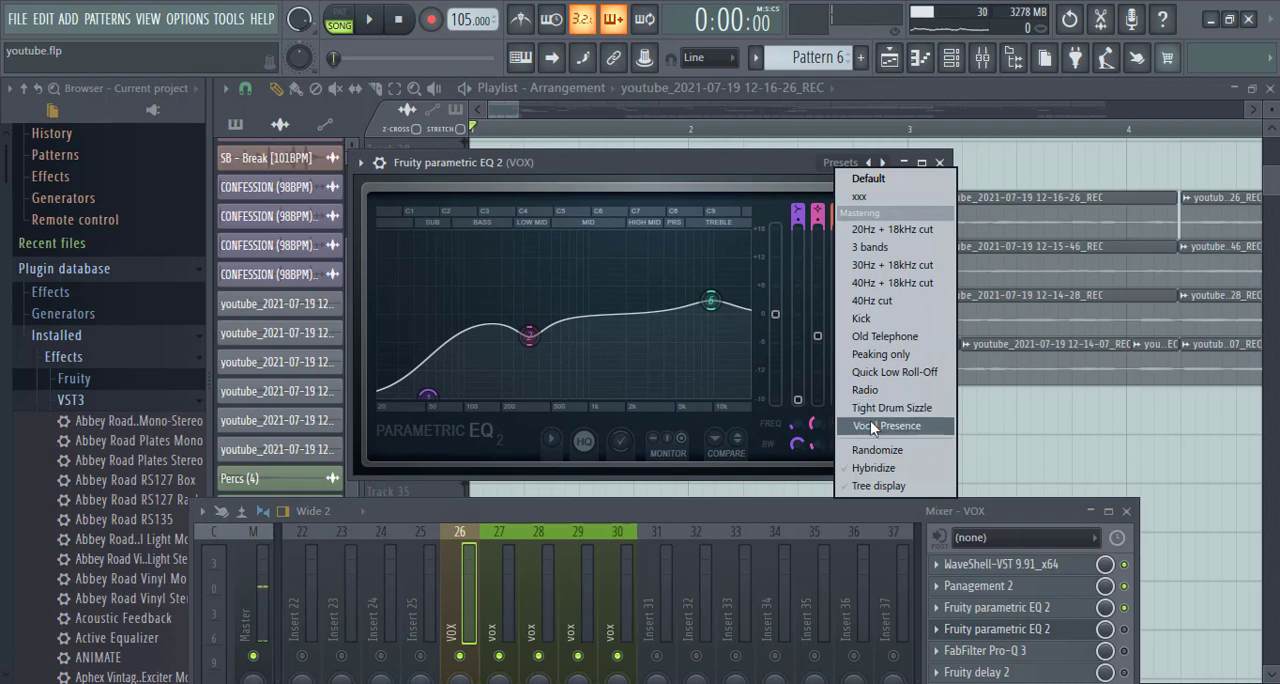
pyautogui.click(724, 160)
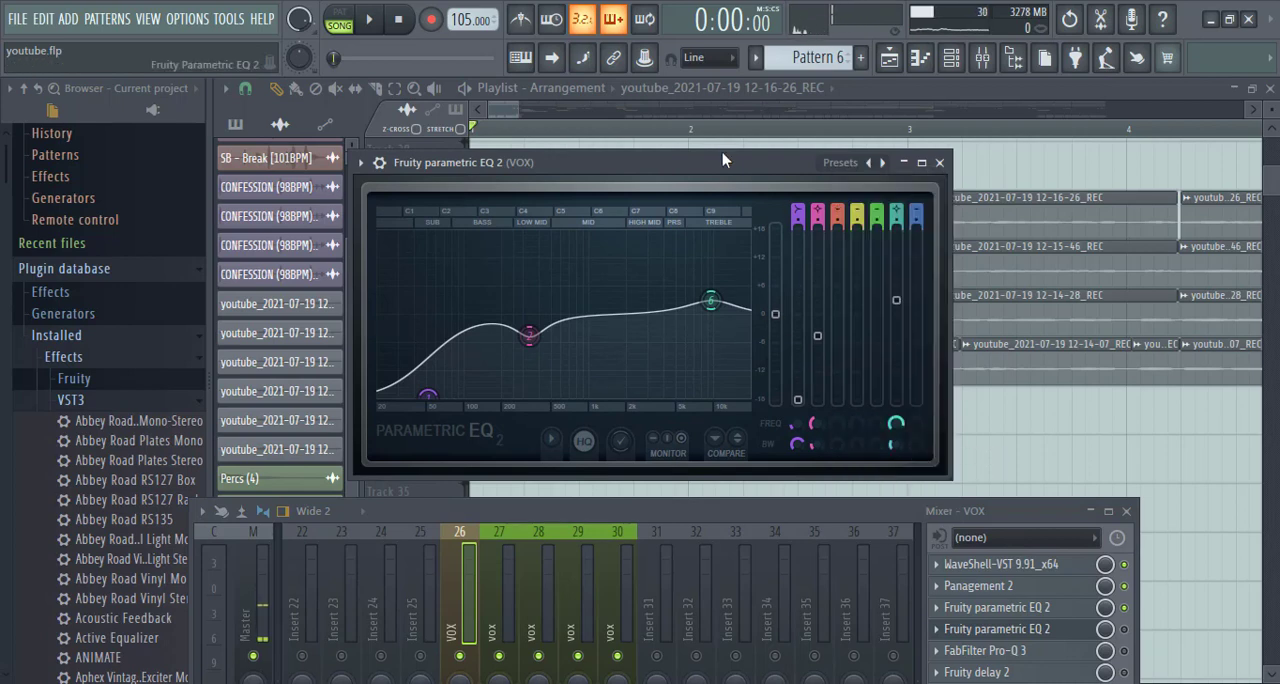
# - Play the vocals while switching the slot 4 Fruity parametric EQ 2 on the VOX bus on and off to compare
pyautogui.moveTo(626, 514); pyautogui.dragTo(620, 207)
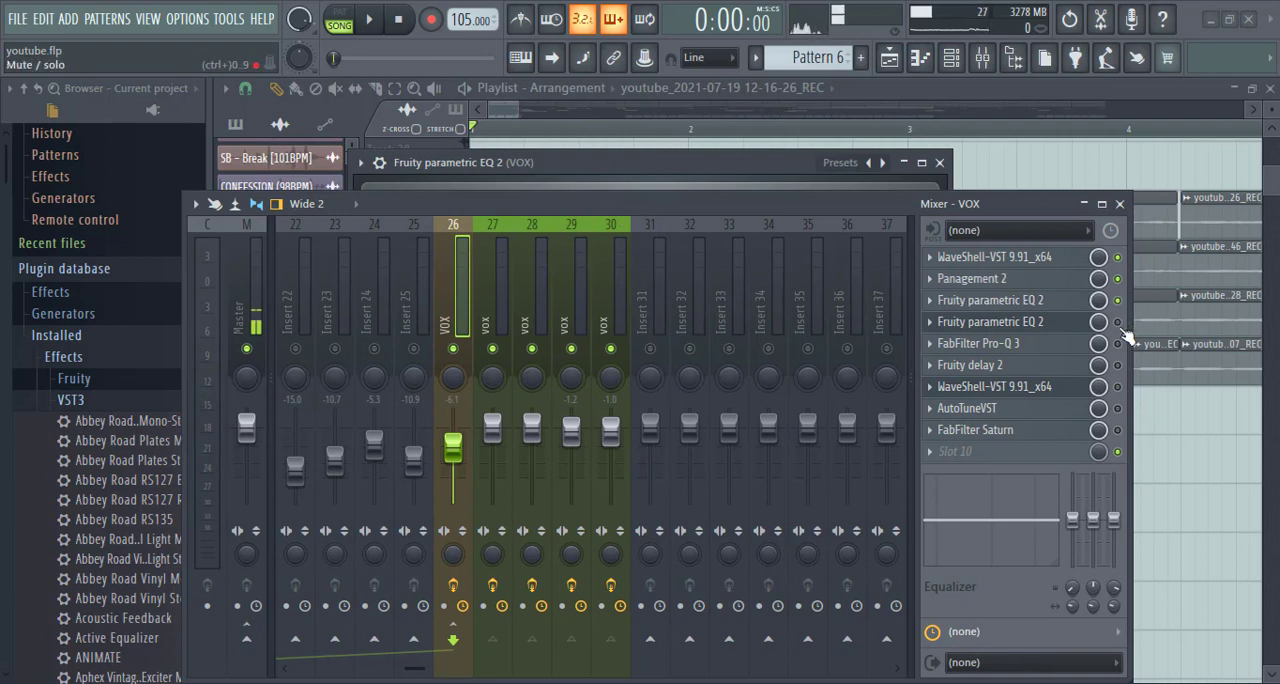
pyautogui.press('space')
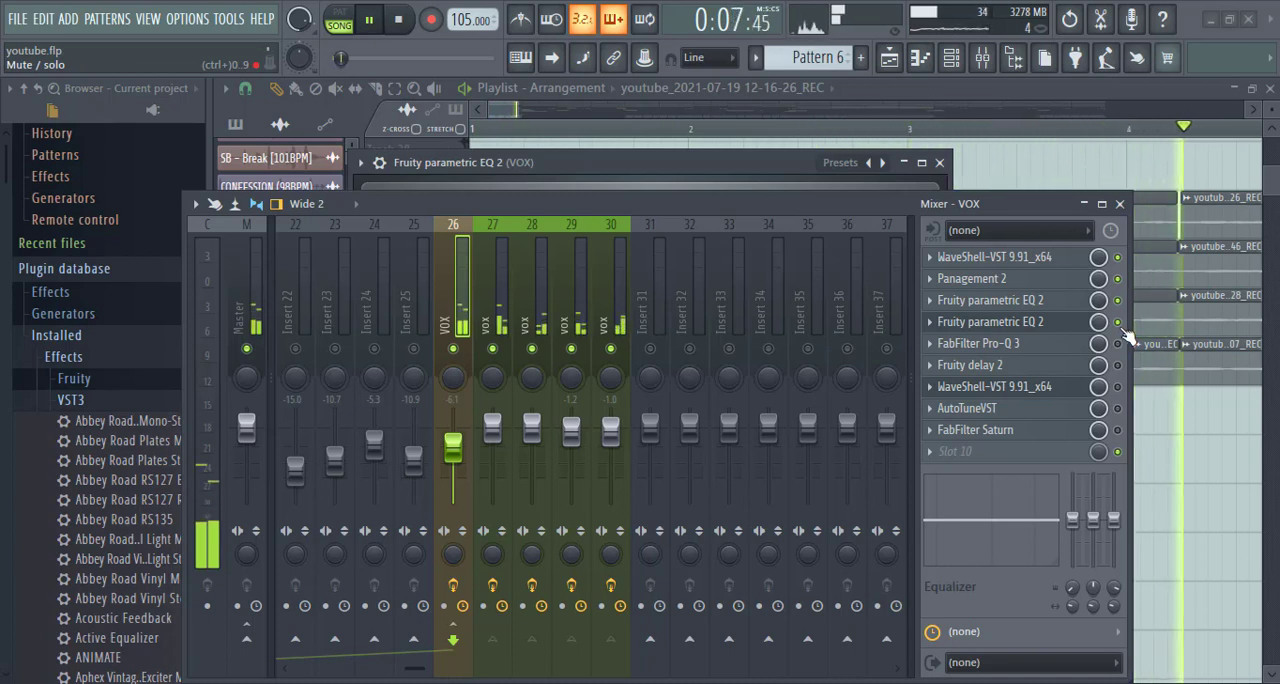
pyautogui.press('space')
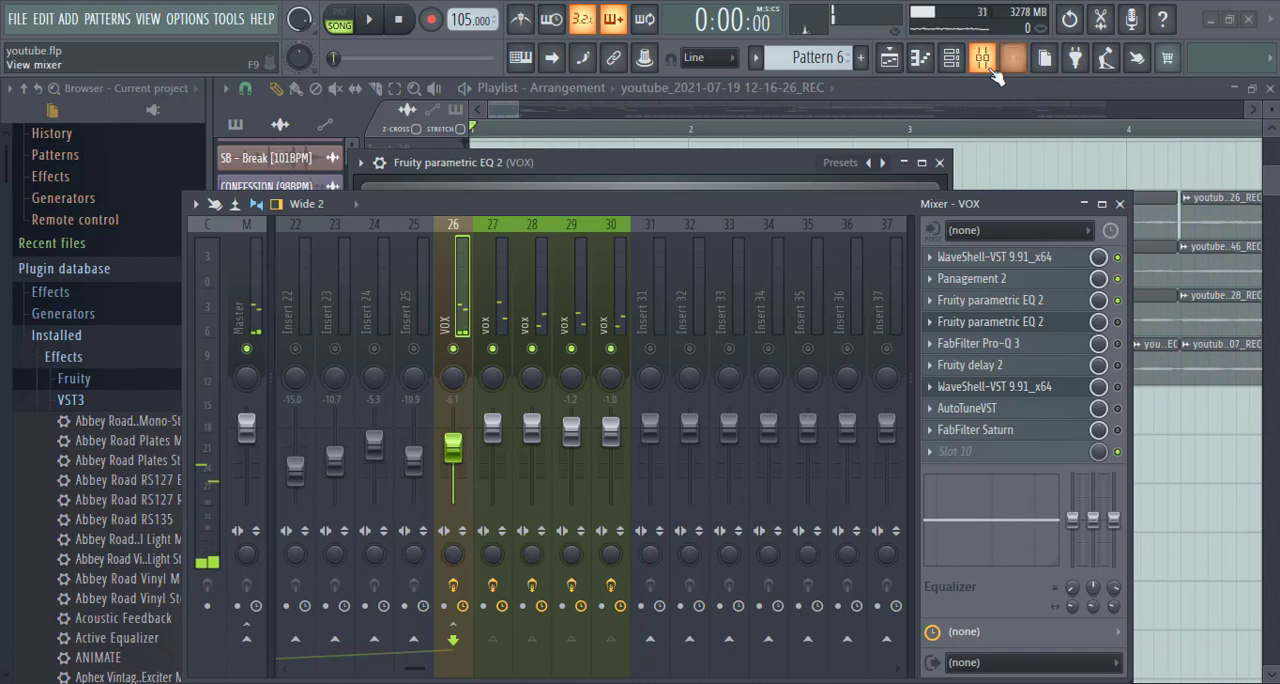
pyautogui.click(982, 57)
pyautogui.click(982, 57)
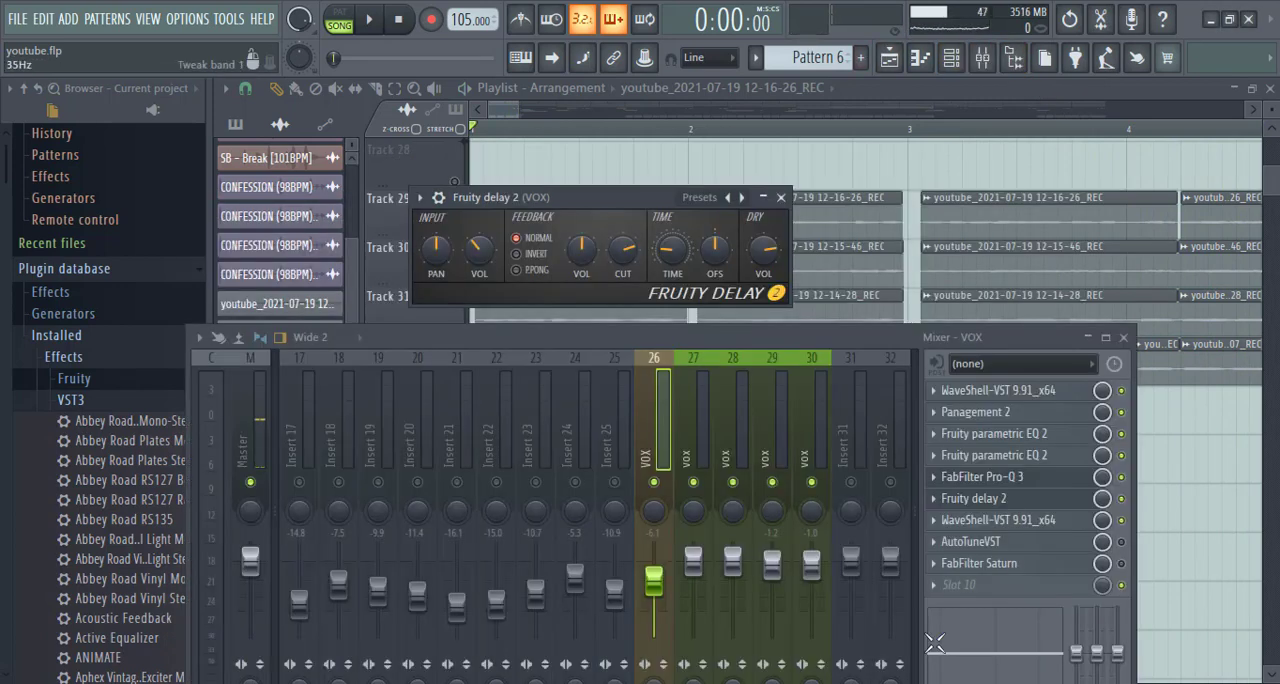
# - Open and enable AutoTuneVST and FabFilter Saturn on the VOX bus, play the vocals through the full chain, and close both plugins
pyautogui.click(980, 543)
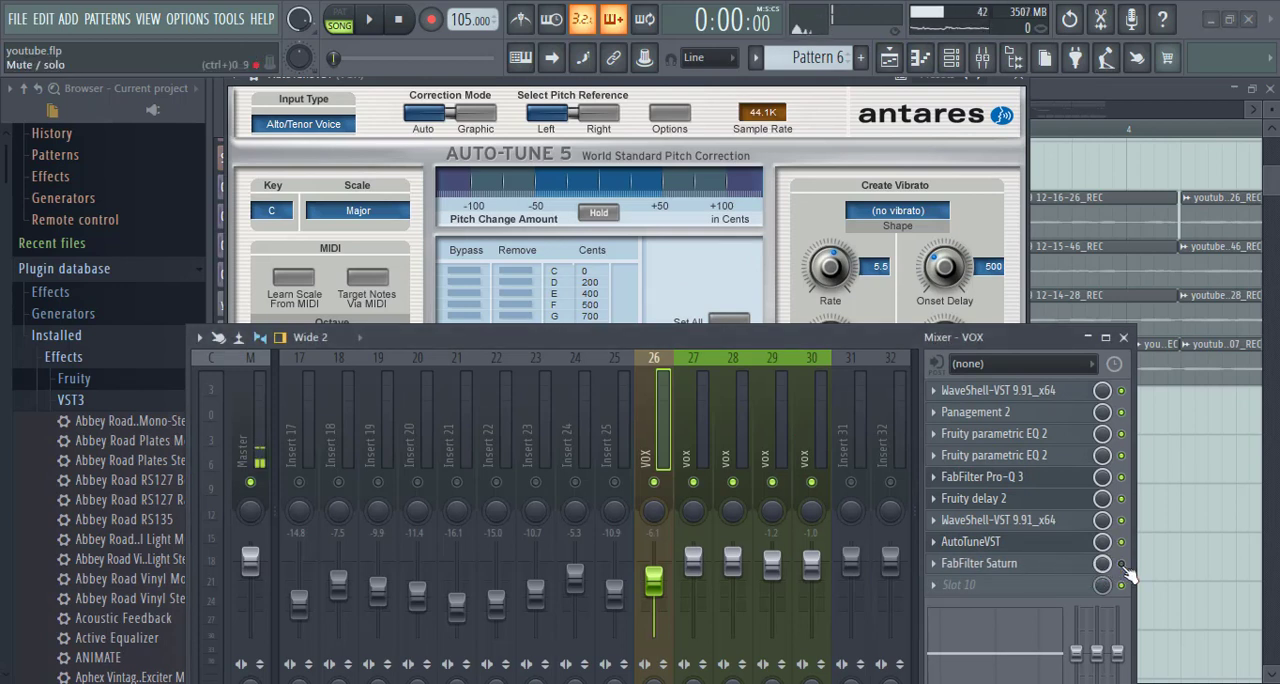
pyautogui.click(1045, 575)
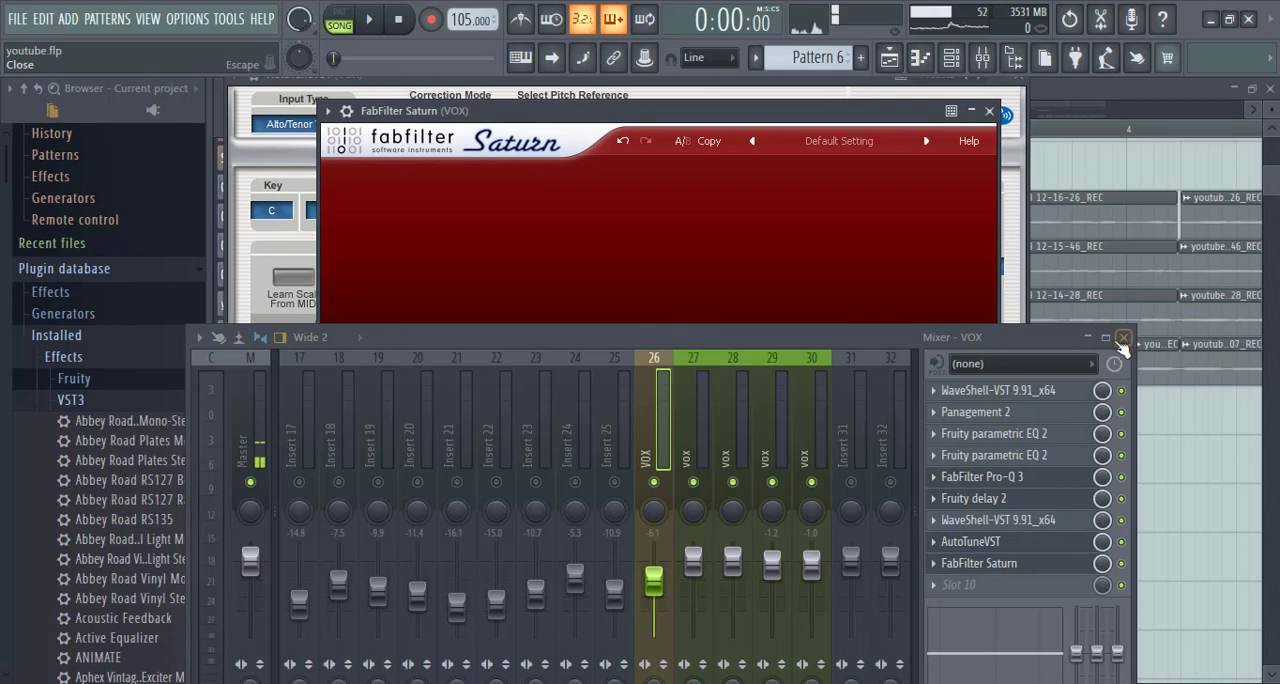
pyautogui.press('space')
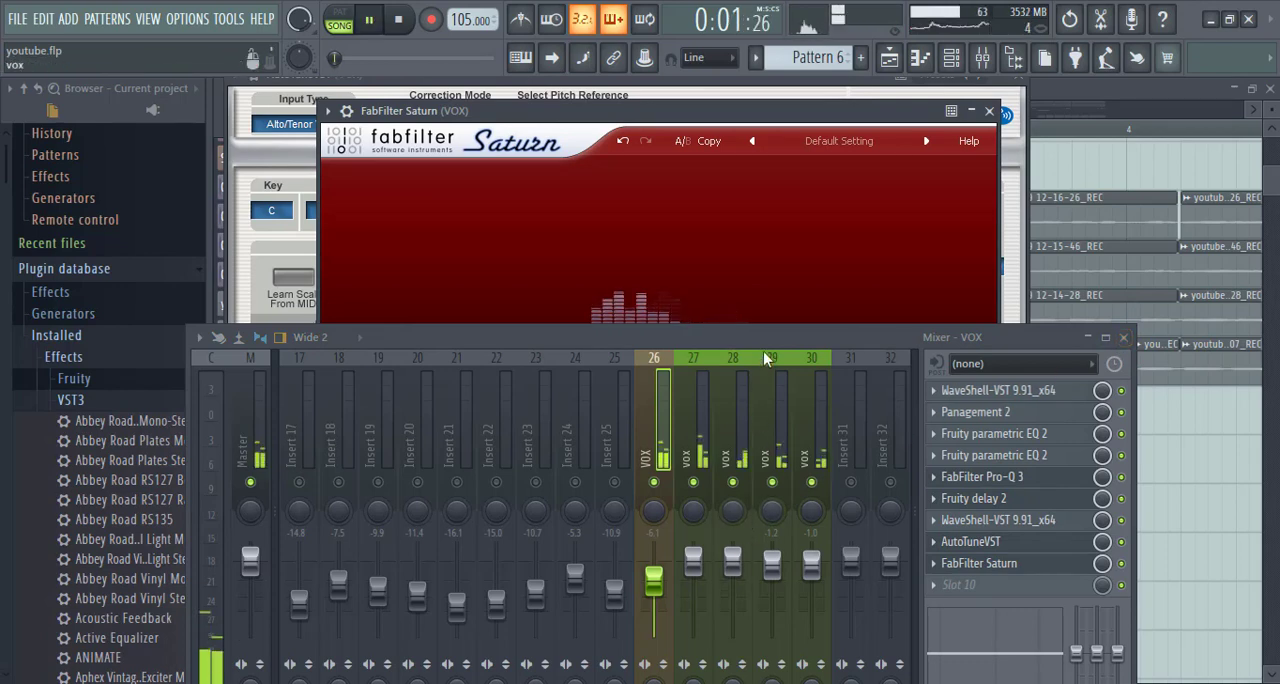
pyautogui.moveTo(766, 338); pyautogui.dragTo(778, 190)
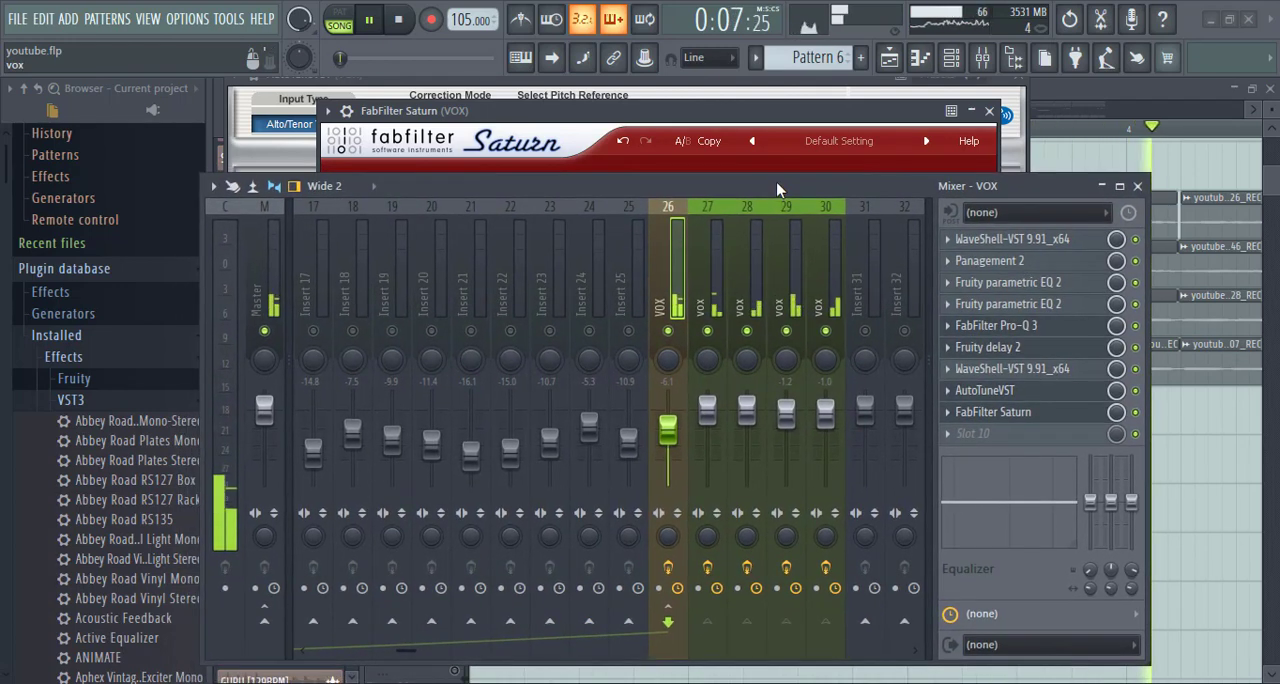
pyautogui.click(1138, 187)
pyautogui.press('space')
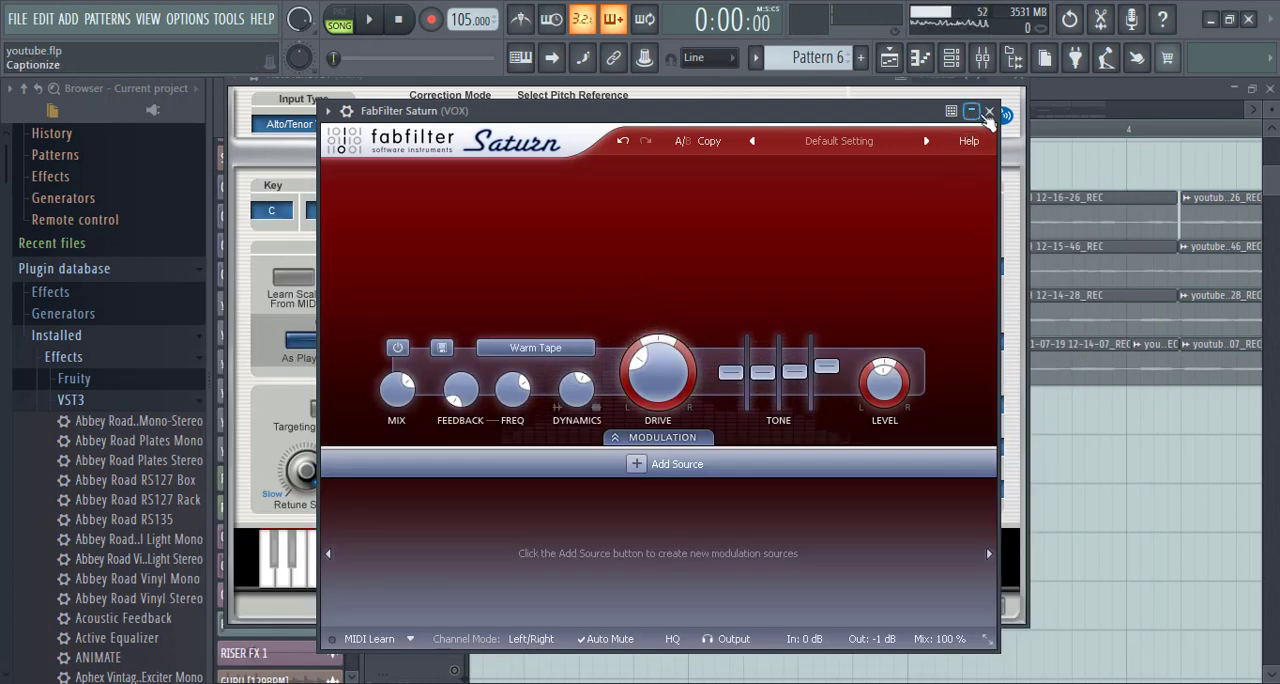
pyautogui.click(988, 112)
pyautogui.click(1015, 98)
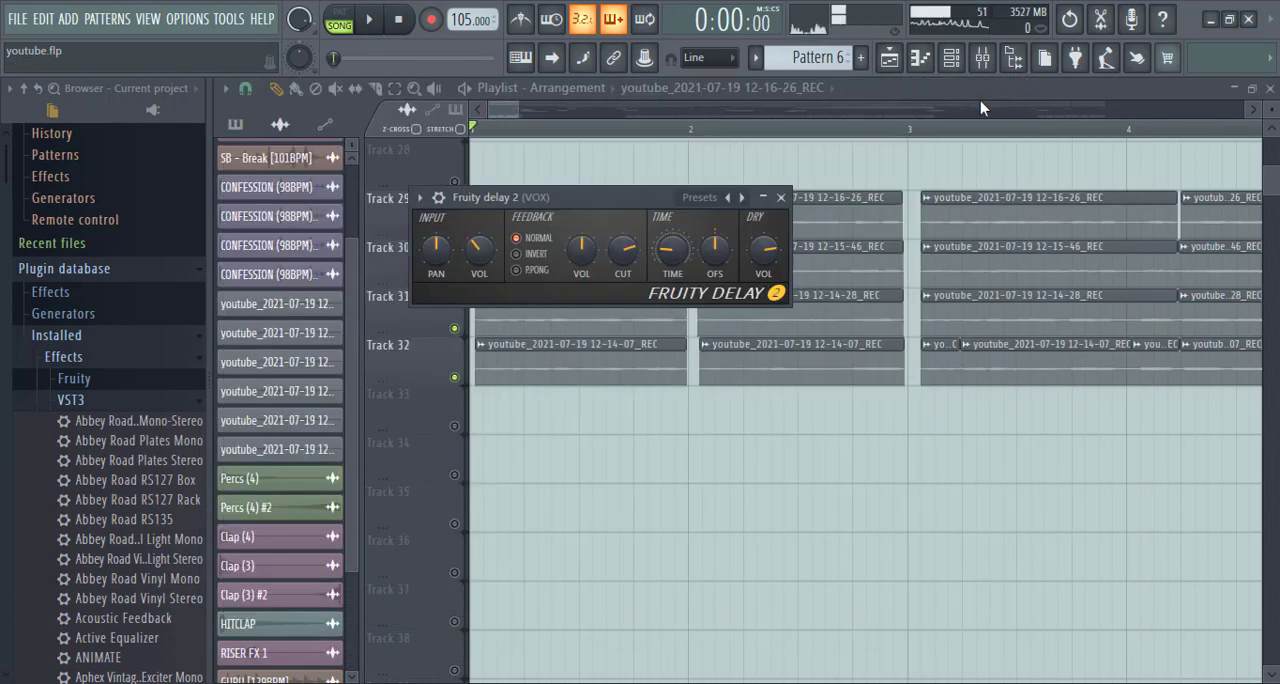
# - Unmute all mixer tracks from the muted insert 9, and close the mixer and the Fruity delay 2 window
pyautogui.click(990, 63)
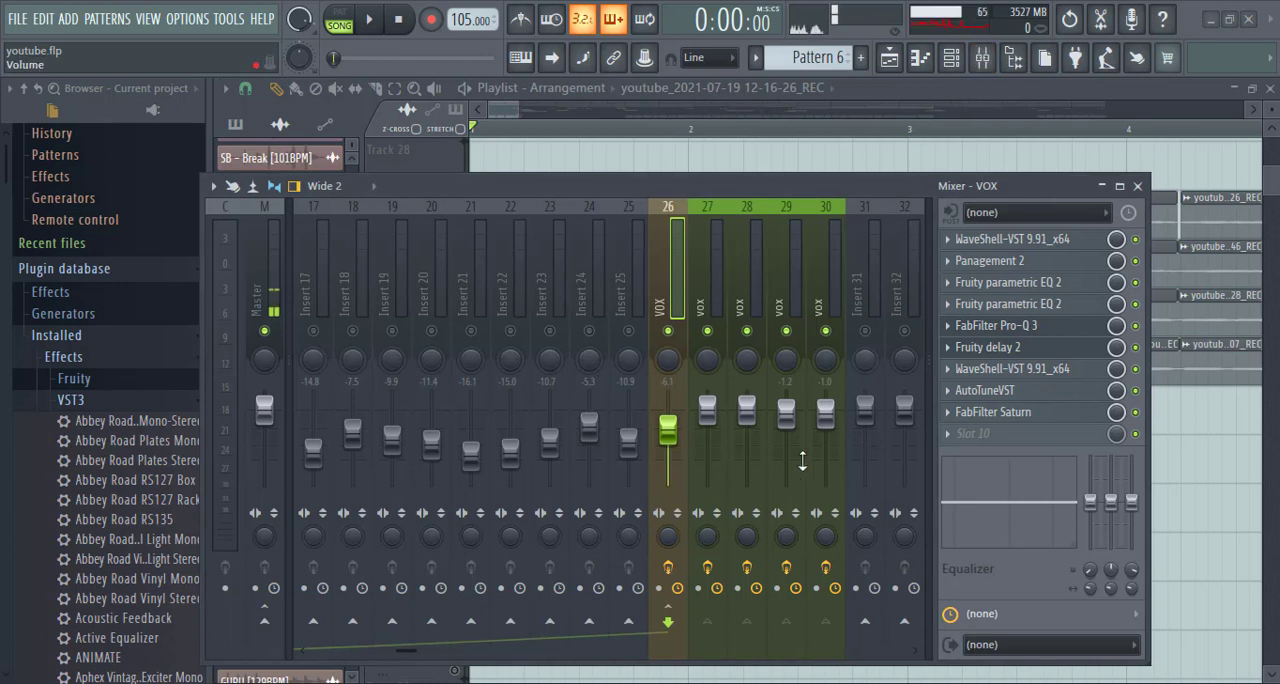
pyautogui.scroll(6, 817, 312)
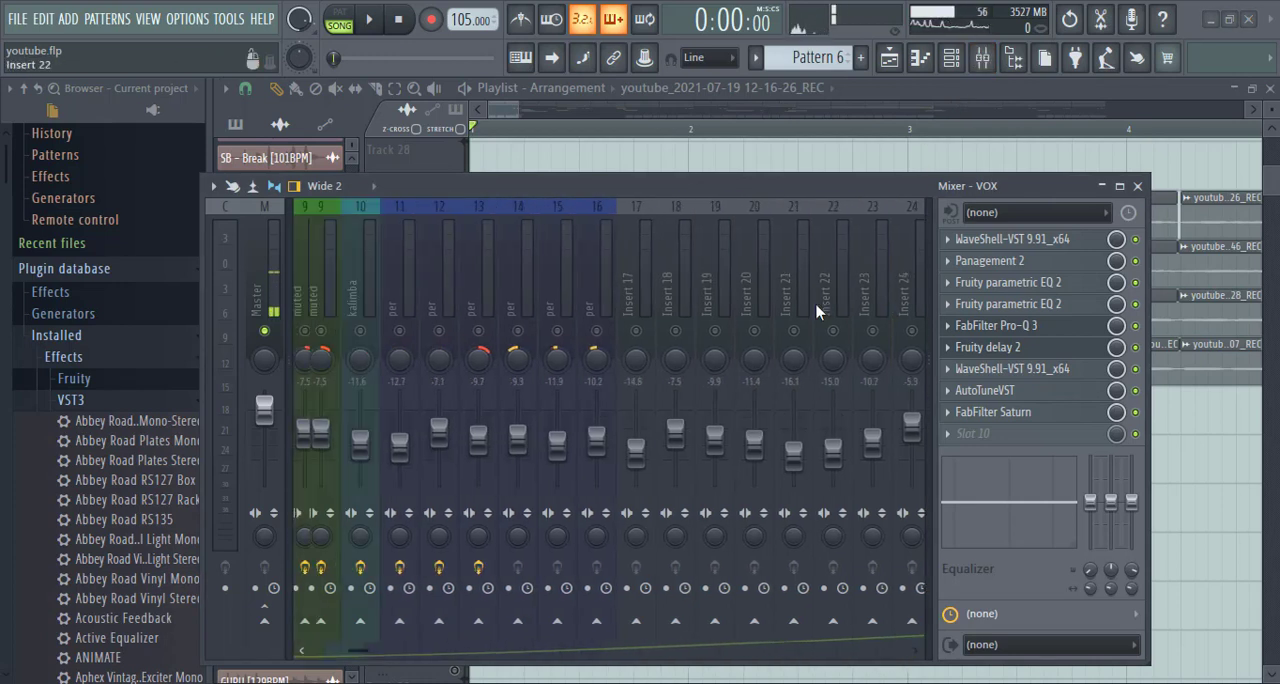
pyautogui.scroll(2, 817, 312)
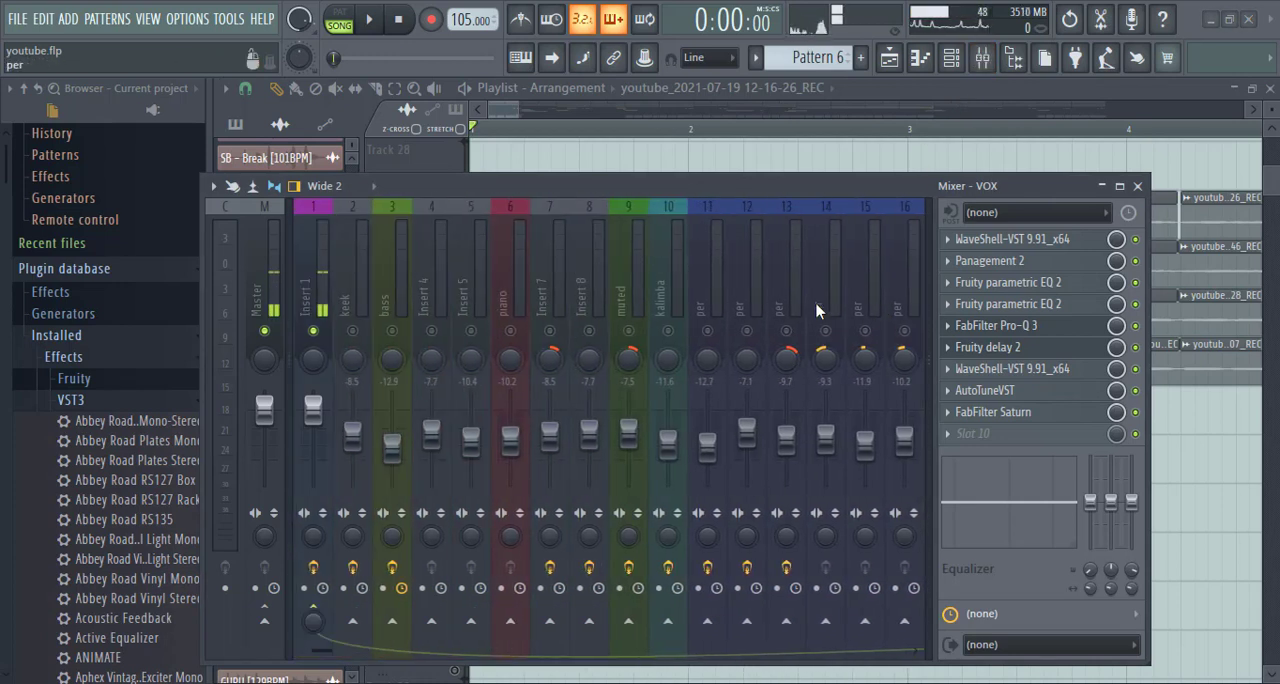
pyautogui.rightClick(631, 333)
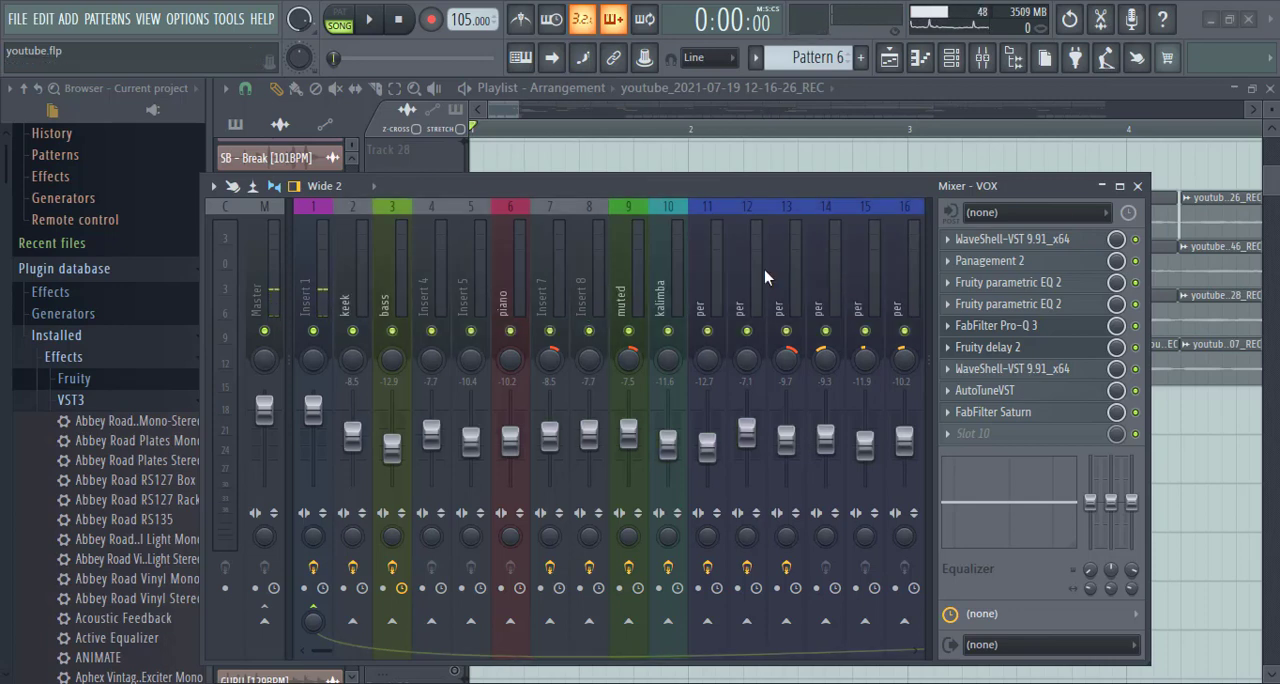
pyautogui.click(1138, 187)
pyautogui.click(775, 194)
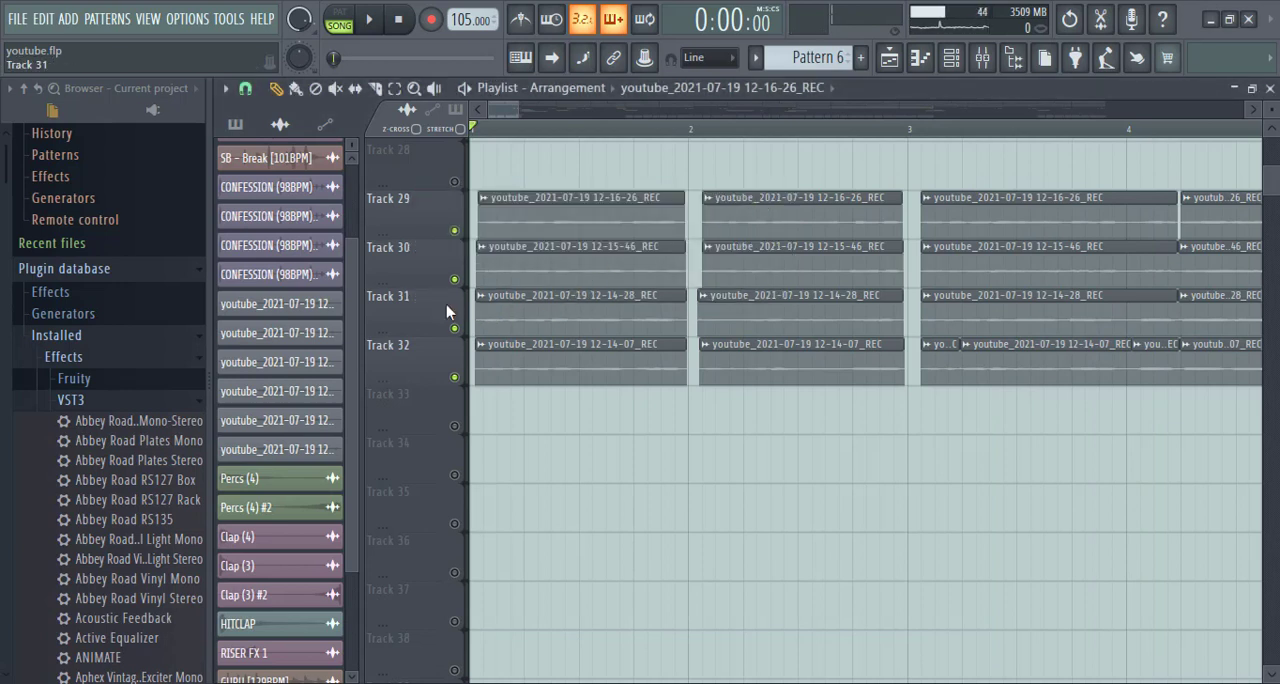
# - Unmute all playlist tracks, play the full arrangement from the start while looking over its clips, and open the mixer
pyautogui.rightClick(454, 279)
pyautogui.rightClick(454, 279)
pyautogui.press('space')
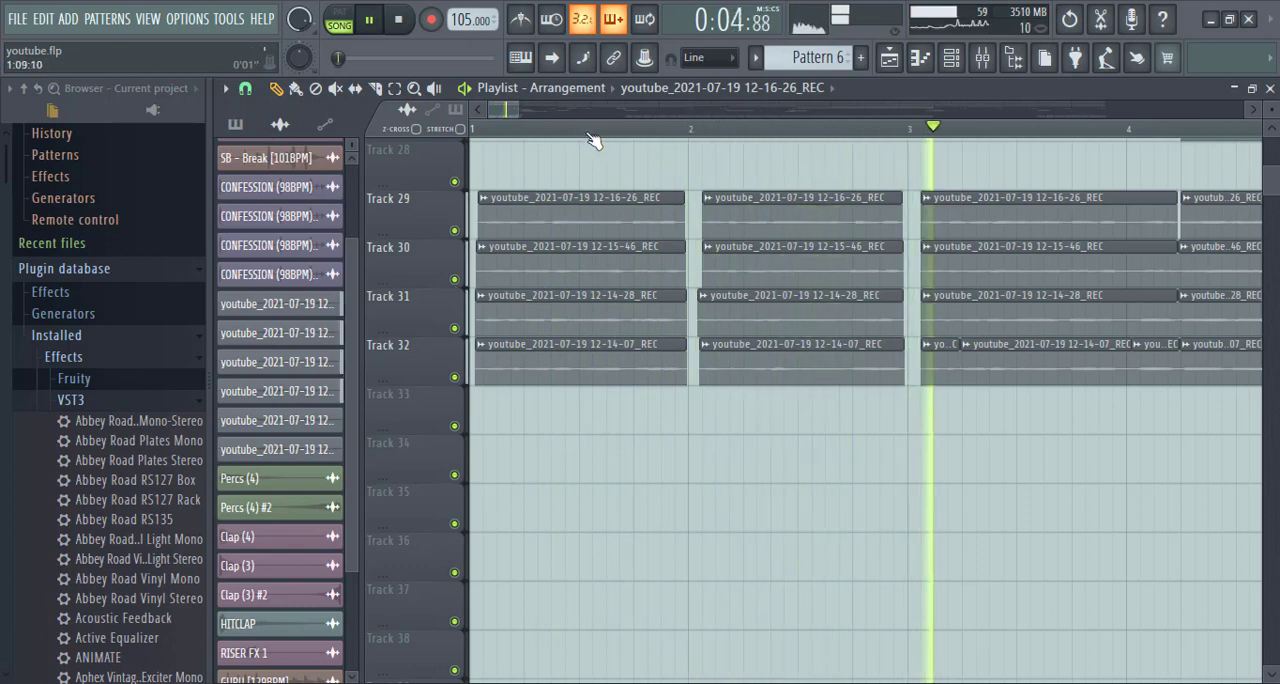
pyautogui.scroll(-10, 593, 140)
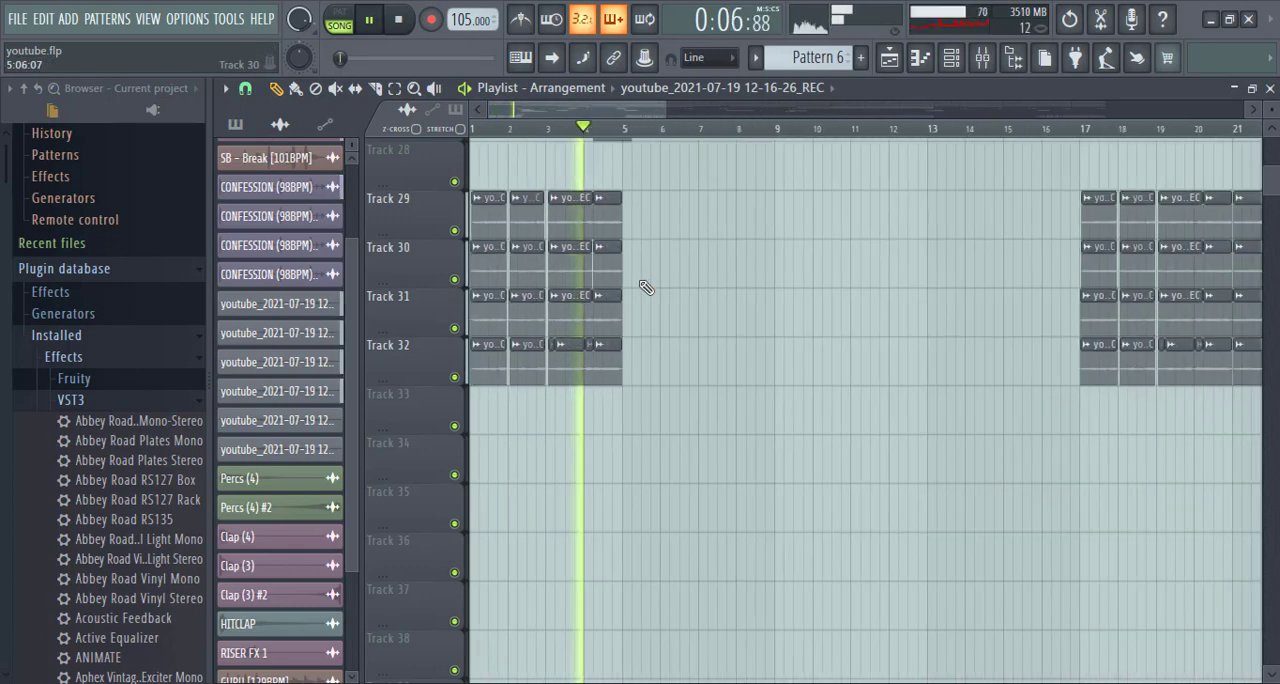
pyautogui.scroll(-3, 646, 288)
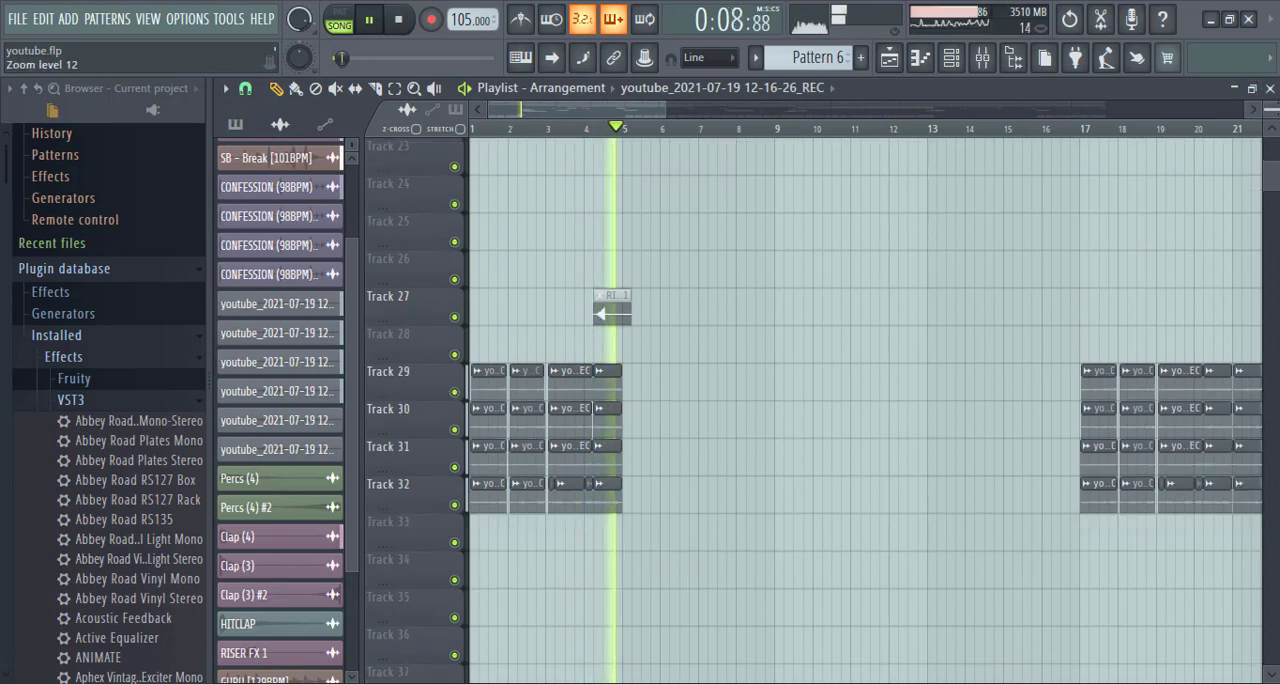
pyautogui.scroll(-4, 700, 471)
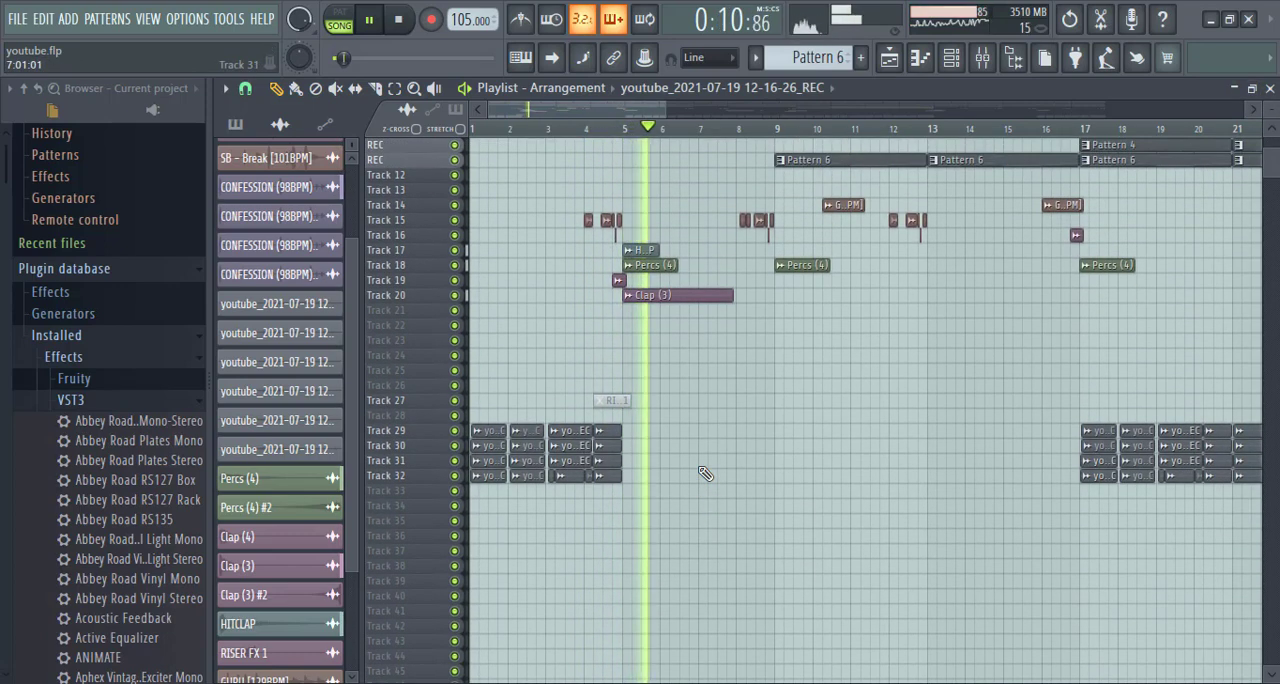
pyautogui.scroll(3, 705, 473)
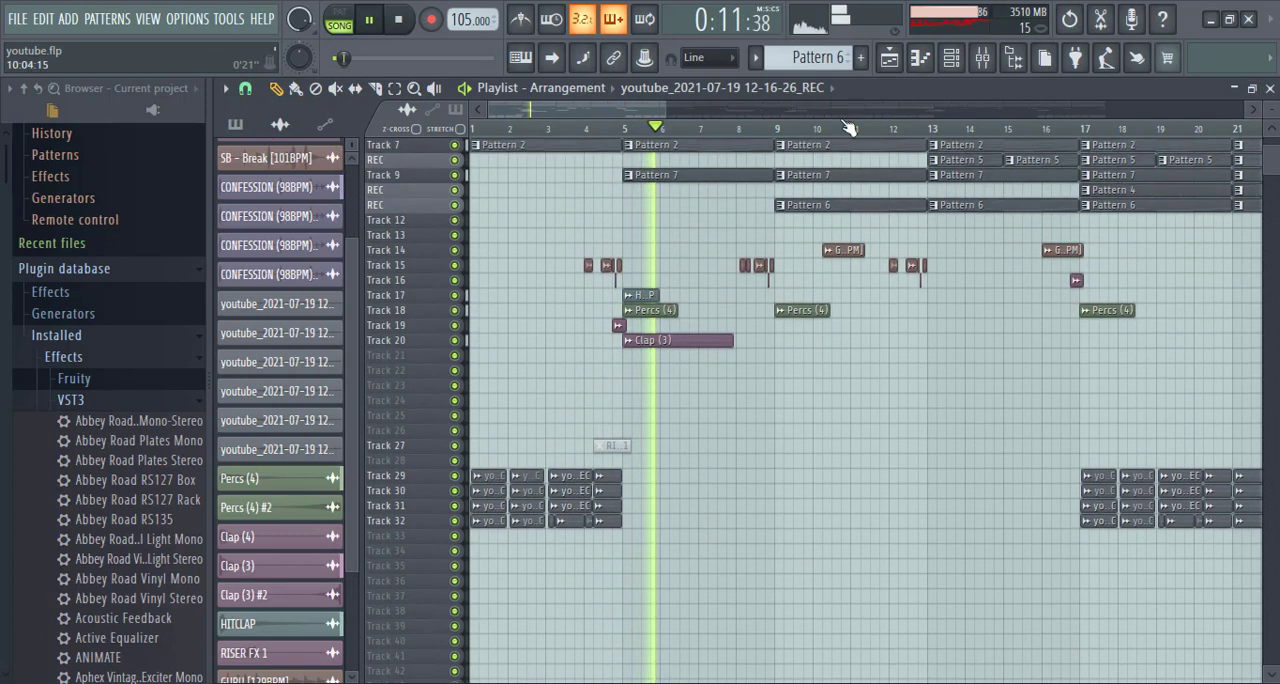
pyautogui.click(983, 62)
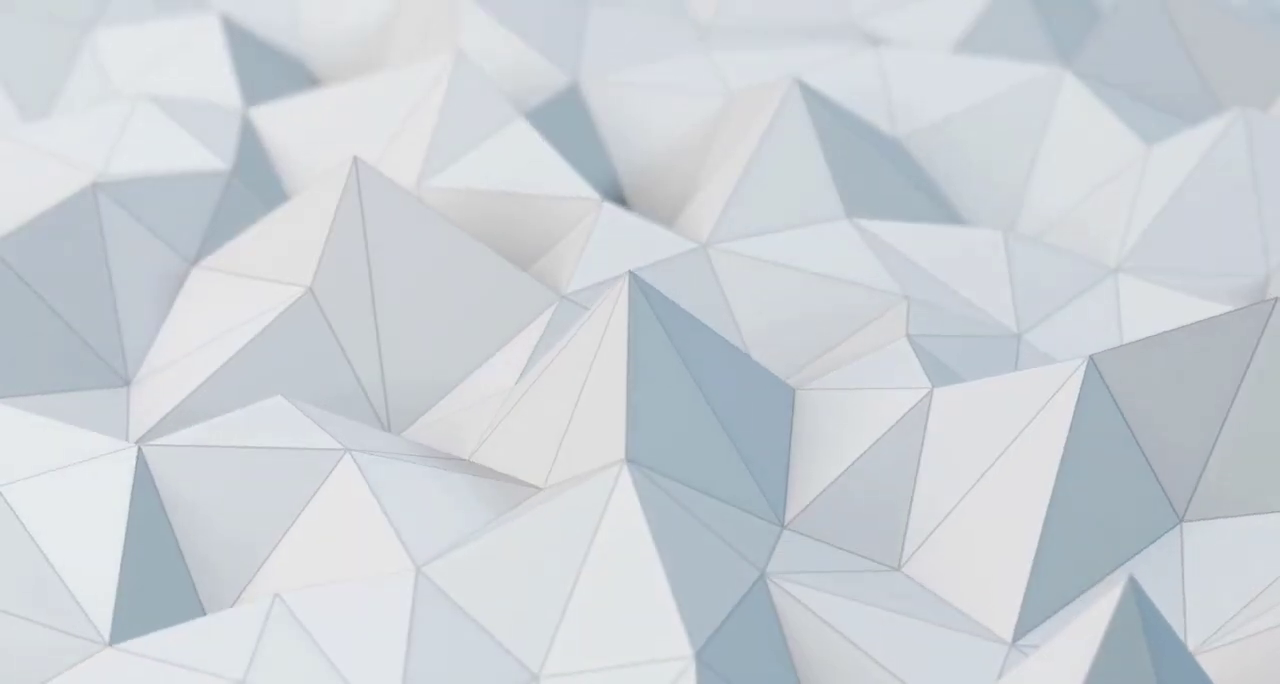